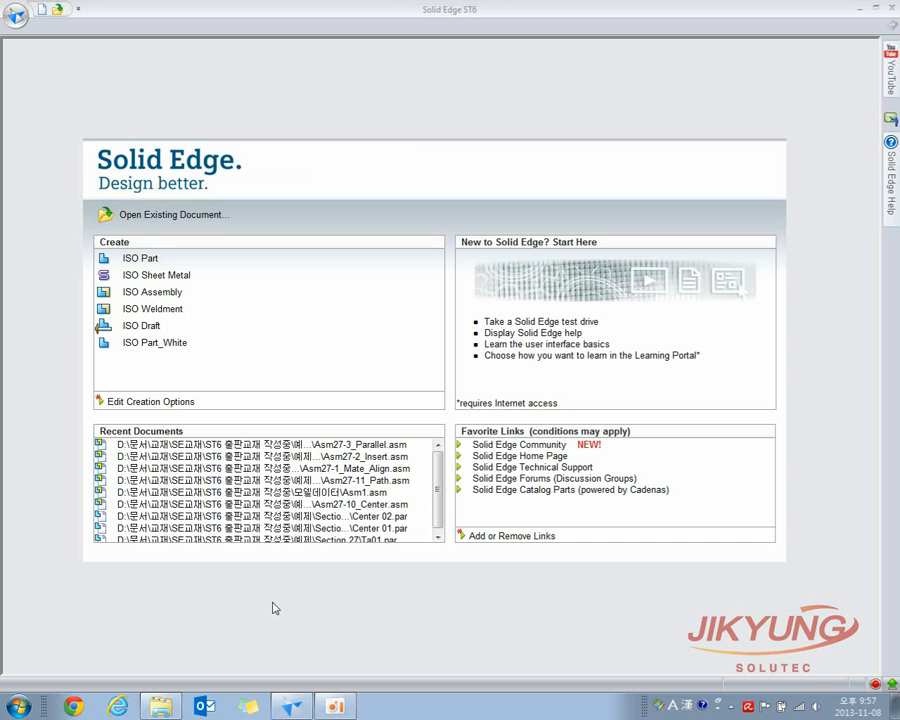
# Open the assembly Asm27-3_Parallel.asm from the Section 27 folder.
pyautogui.click(190, 216)
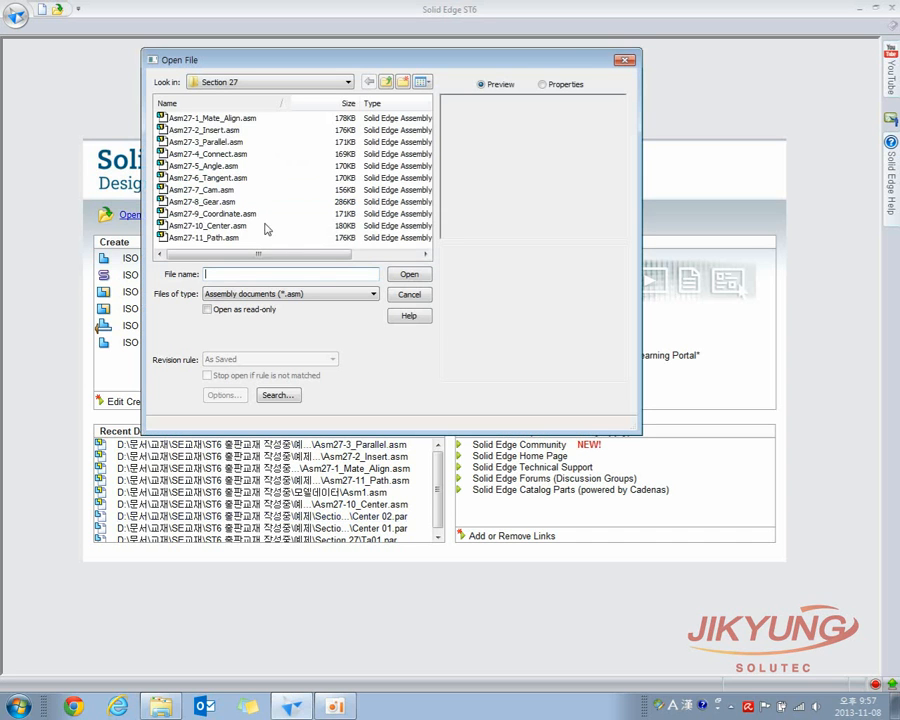
pyautogui.doubleClick(234, 144)
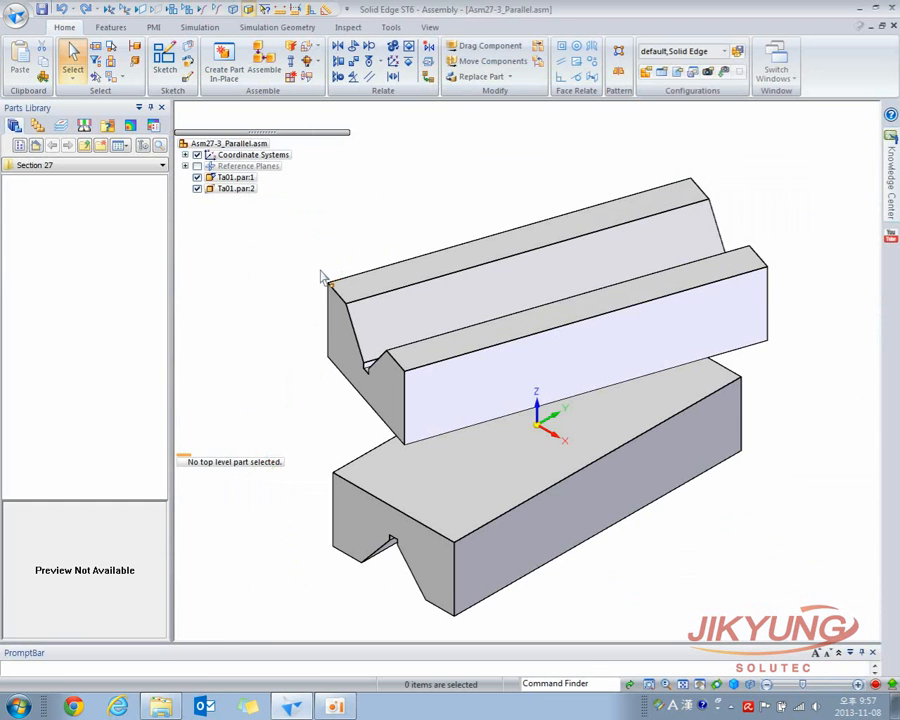
pyautogui.moveTo(322, 278); pyautogui.dragTo(420, 231, button='middle')
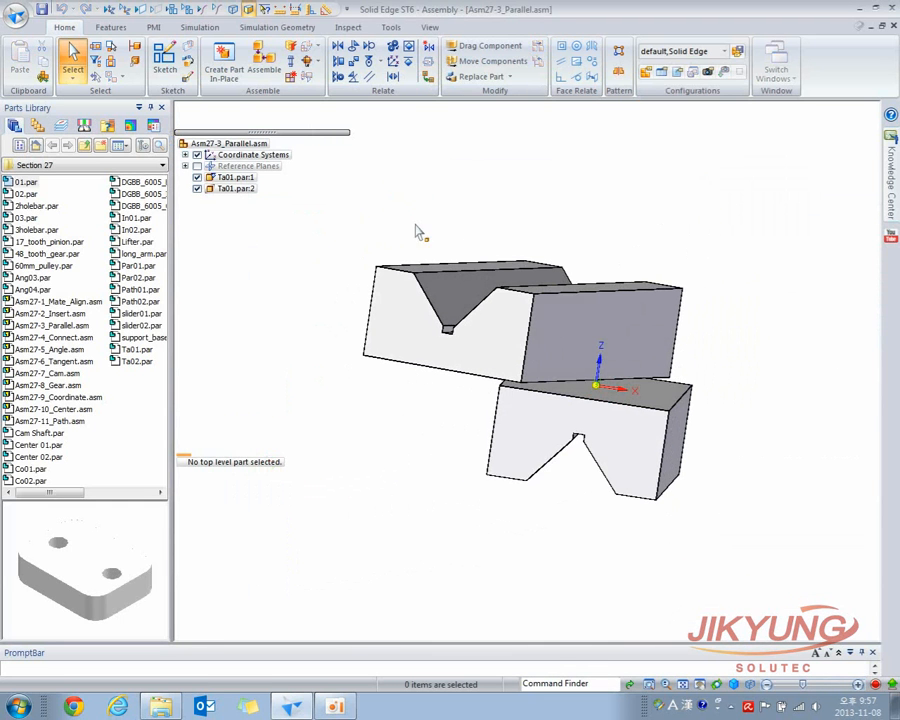
# Inspect the existing assembly relationships of the lower block and the upper block.
pyautogui.click(514, 424)
pyautogui.moveTo(516, 422); pyautogui.dragTo(492, 440, button='middle')
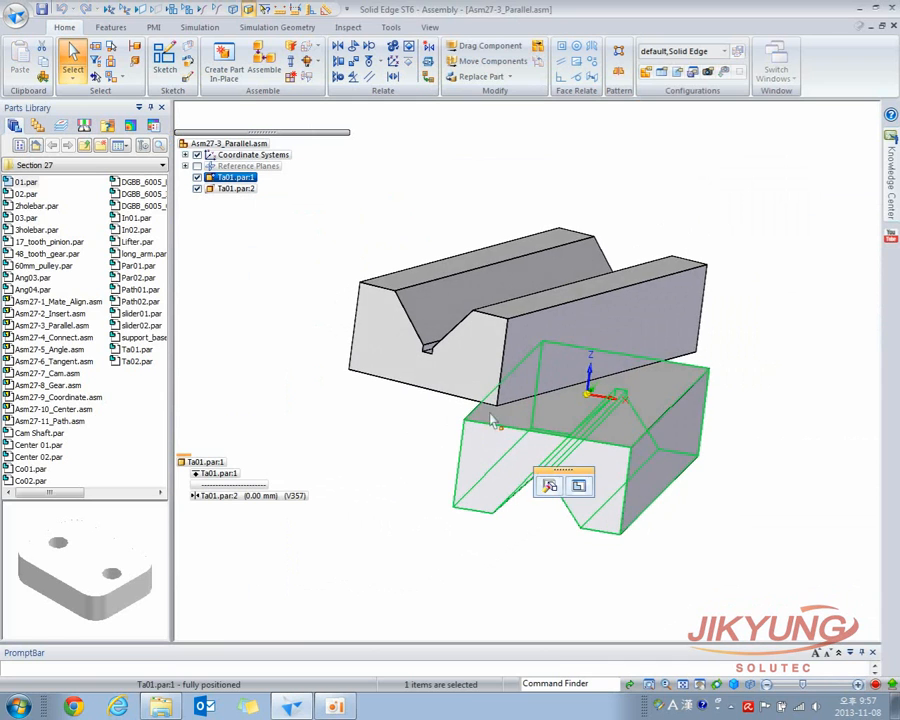
pyautogui.click(487, 366)
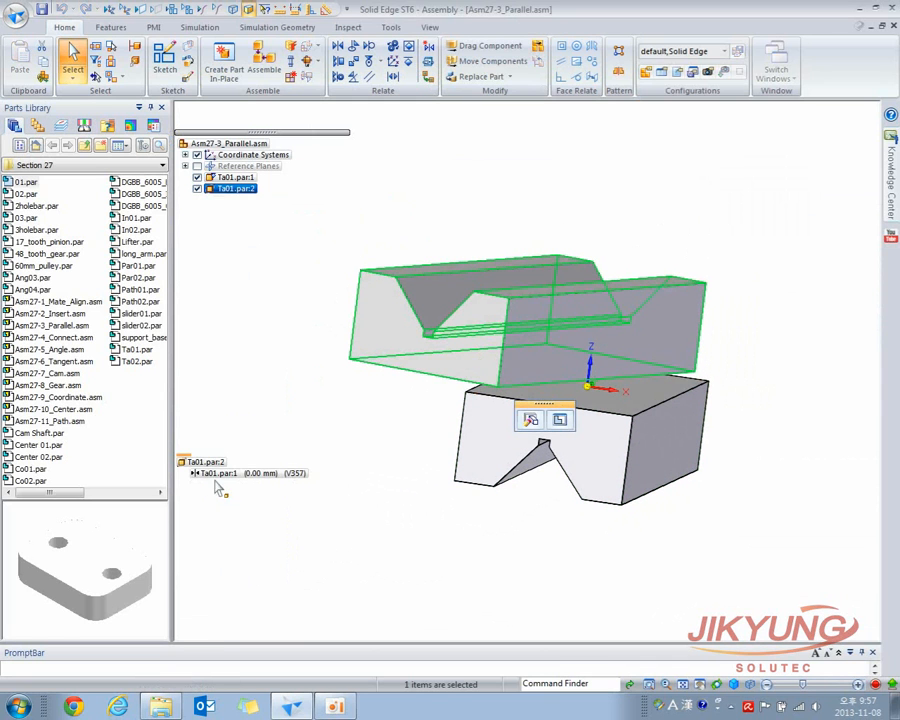
pyautogui.moveTo(370, 422); pyautogui.dragTo(335, 441, button='middle')
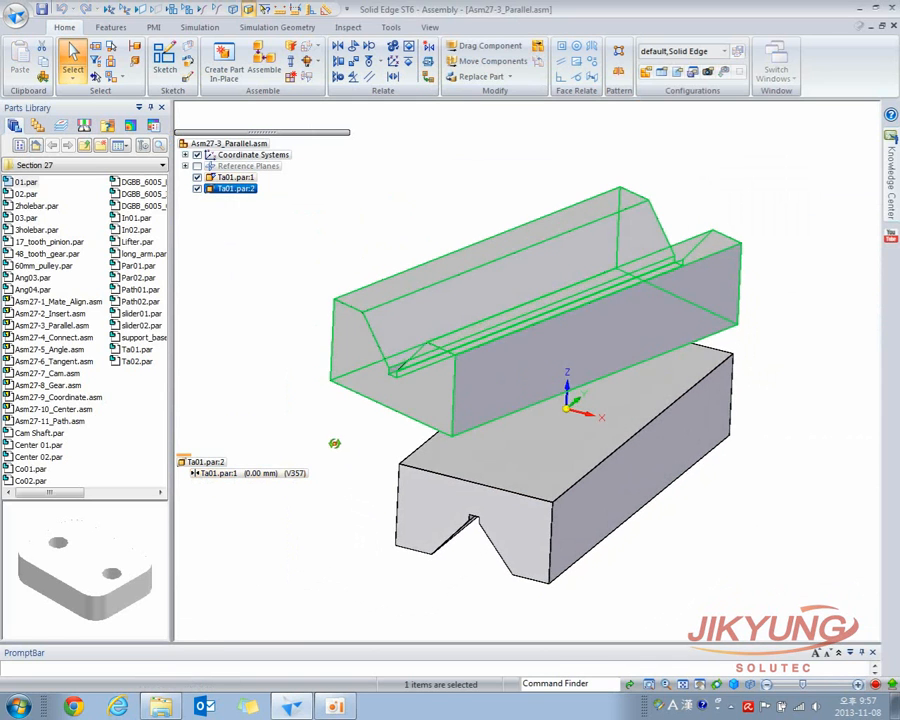
# Shift the upper V-block freely across the lower block's top face with Drag Component.
pyautogui.click(484, 46)
pyautogui.moveTo(481, 318); pyautogui.dragTo(498, 272)
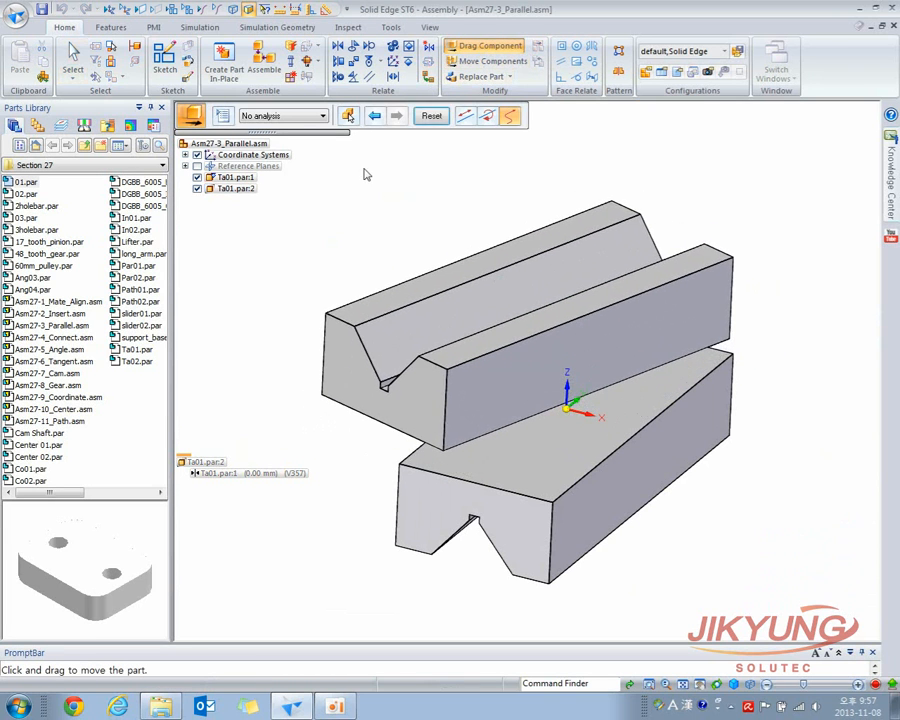
pyautogui.click(72, 56)
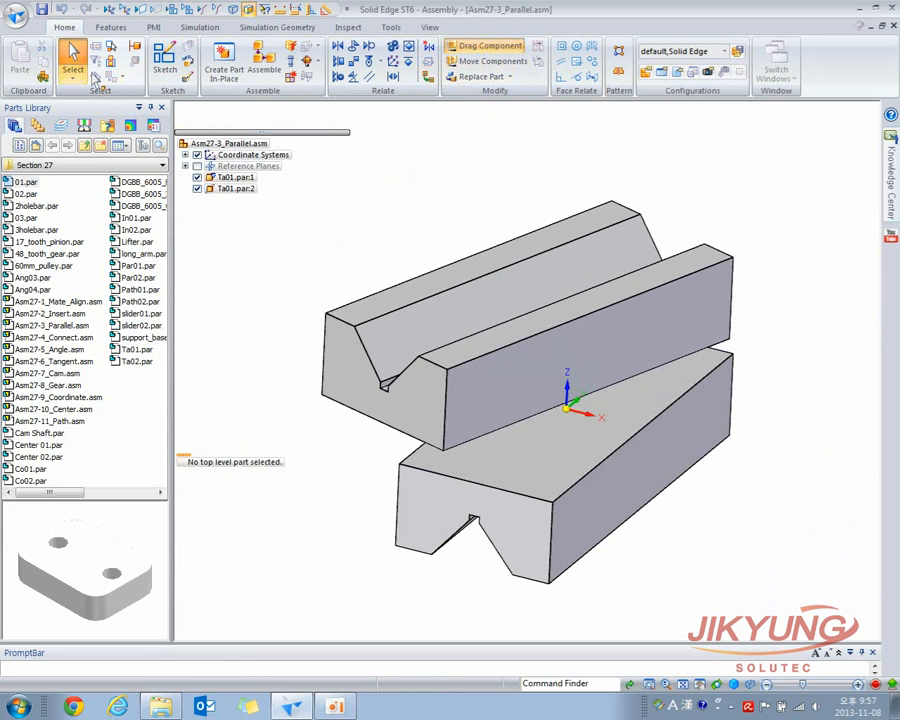
# Add a Parallel relationship with a fixed 0.00 mm offset between the upper block's long bottom edge and the lower block's long top edge.
pyautogui.click(447, 296)
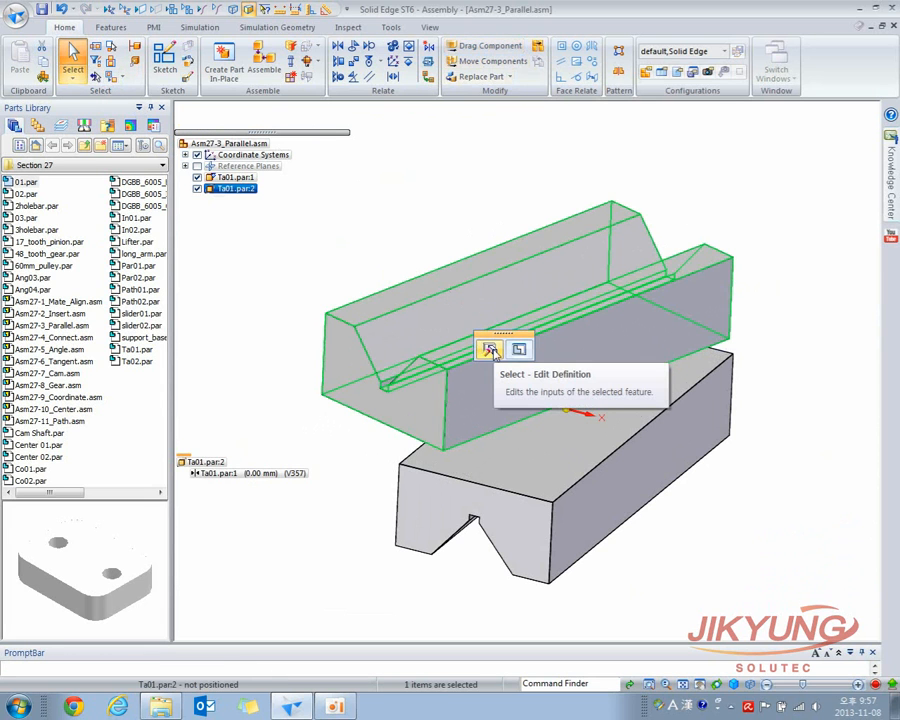
pyautogui.click(490, 350)
pyautogui.click(394, 116)
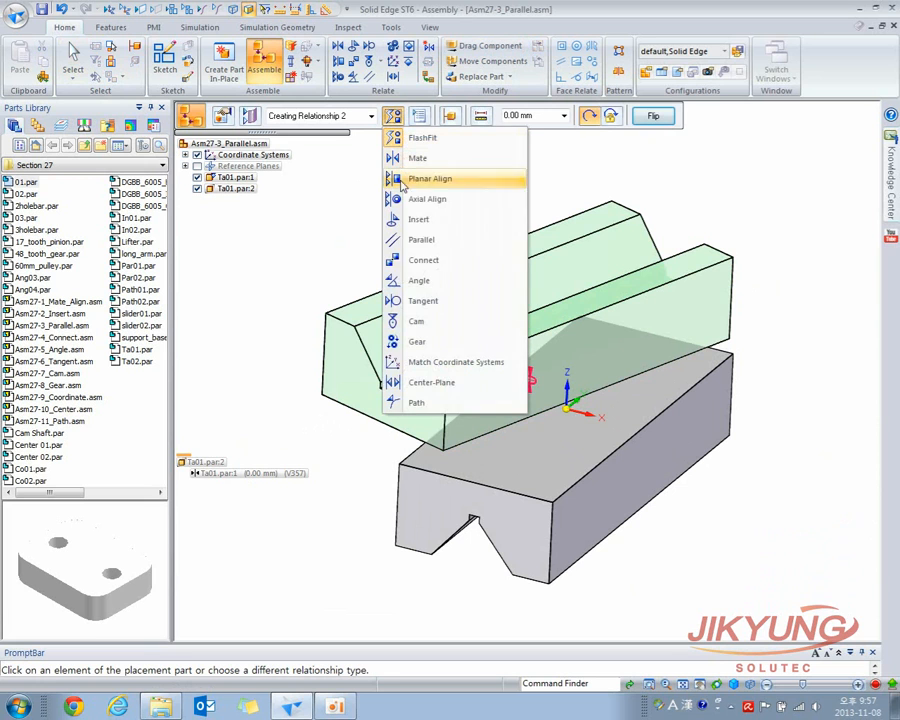
pyautogui.click(419, 241)
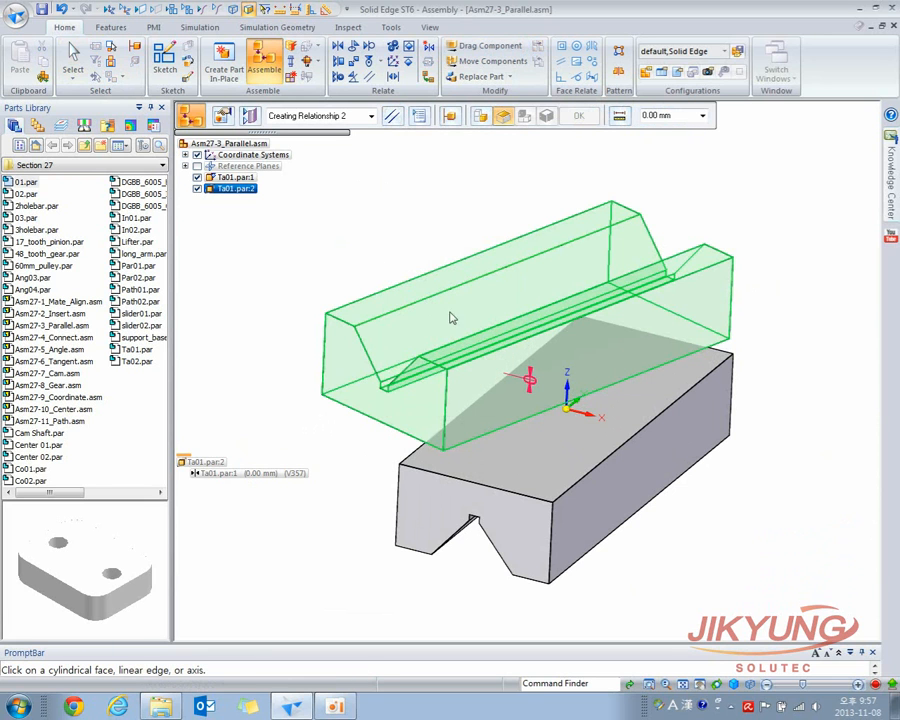
pyautogui.click(502, 117)
pyautogui.click(504, 428)
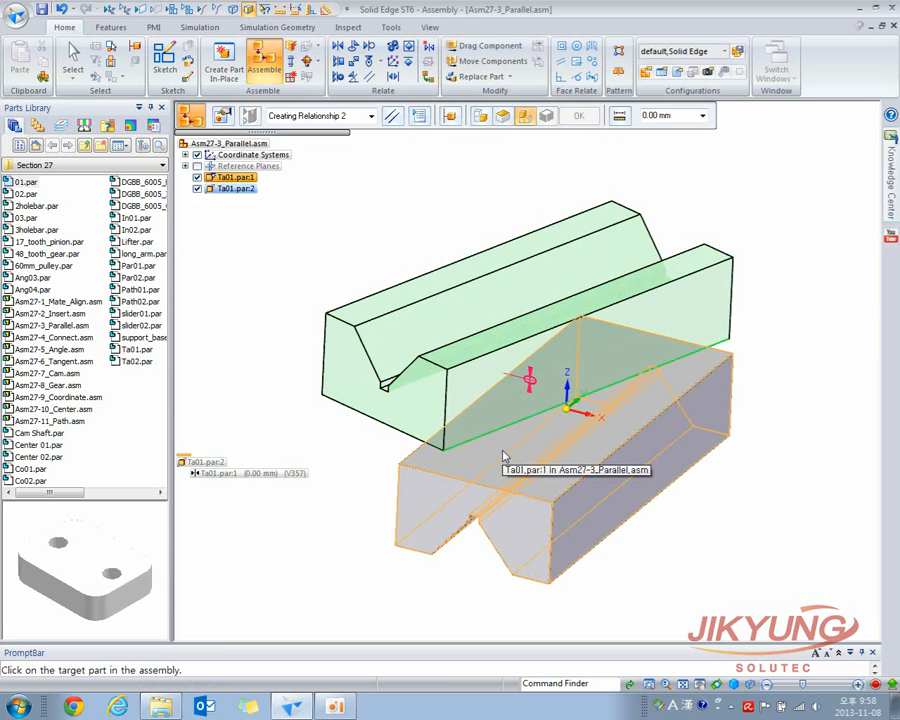
pyautogui.click(506, 458)
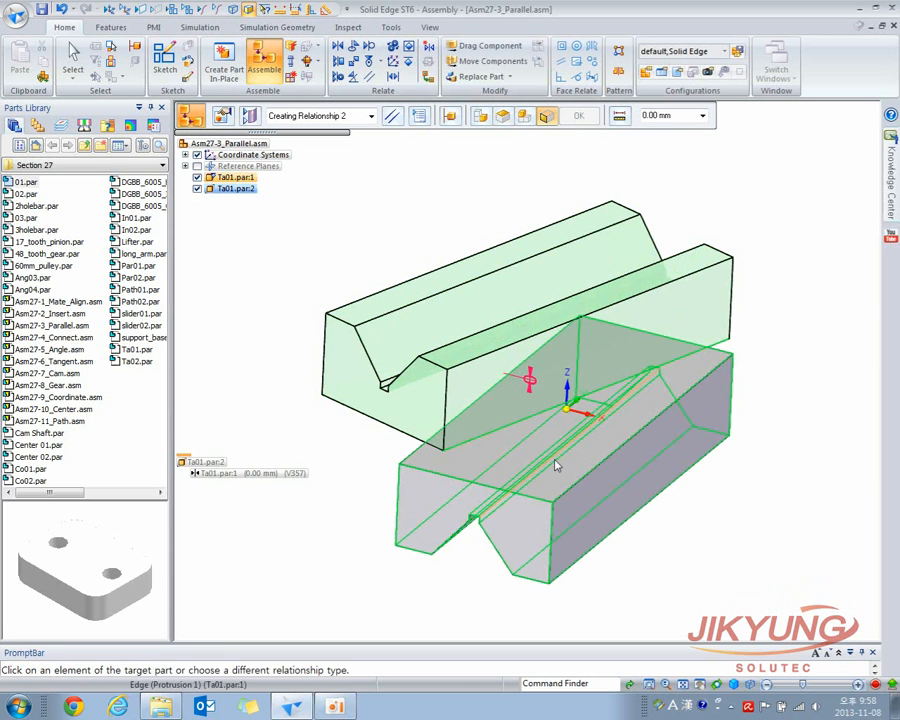
pyautogui.click(606, 459)
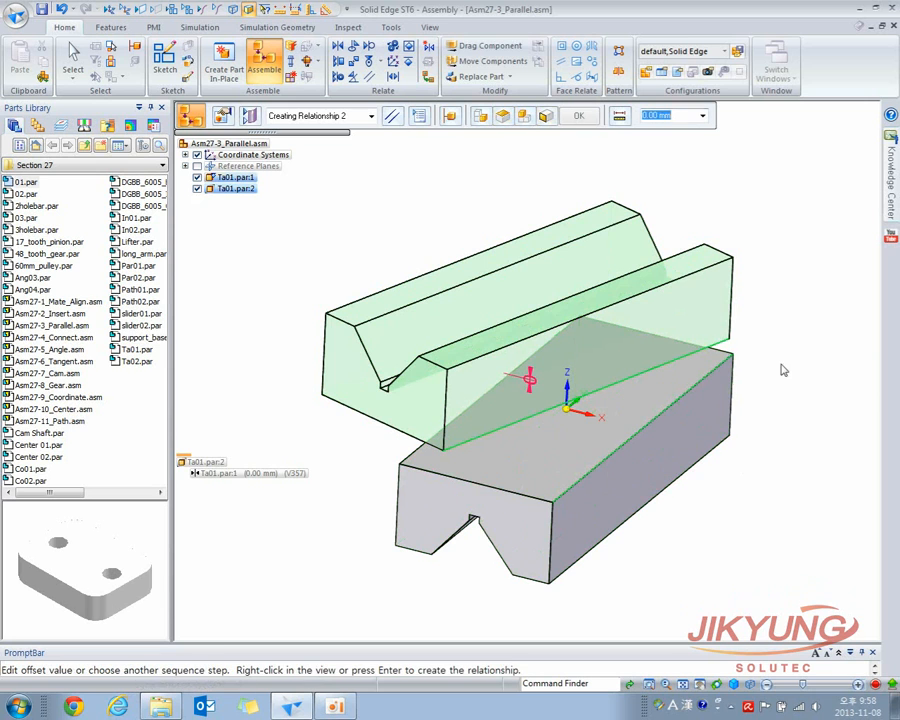
pyautogui.click(619, 116)
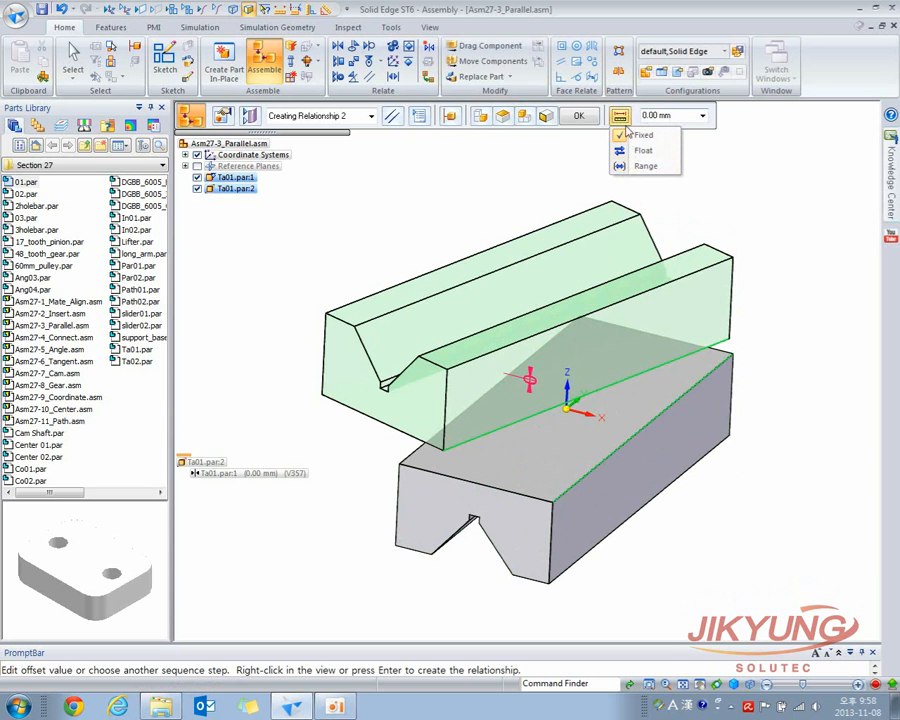
pyautogui.click(592, 120)
pyautogui.moveTo(597, 244); pyautogui.dragTo(552, 259, button='middle')
pyautogui.click(73, 58)
# Review the offset type options of the upper block's parallel relationship.
pyautogui.click(512, 305)
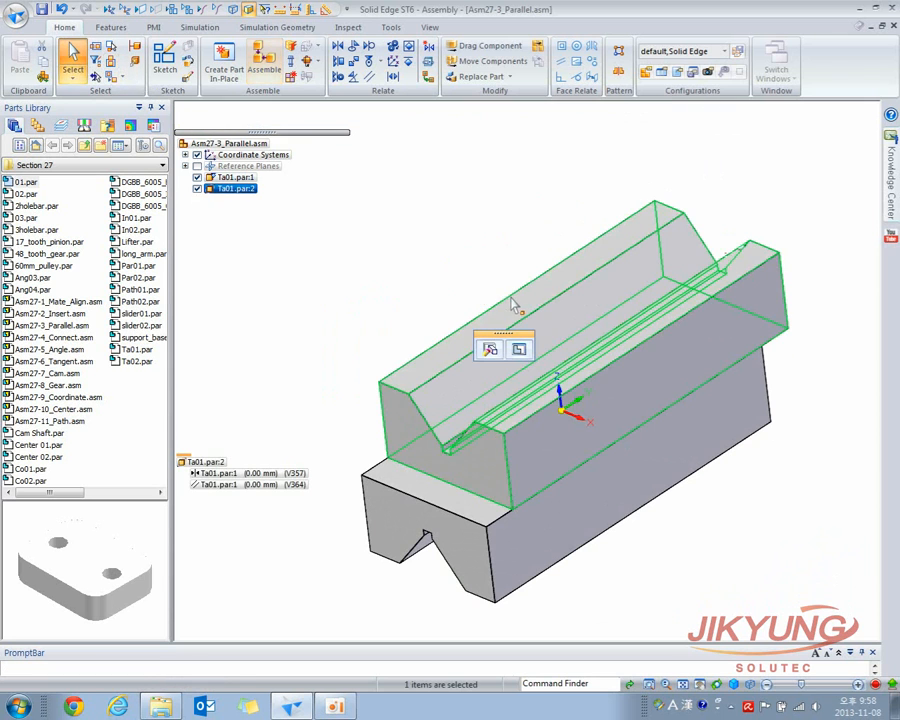
pyautogui.click(250, 484)
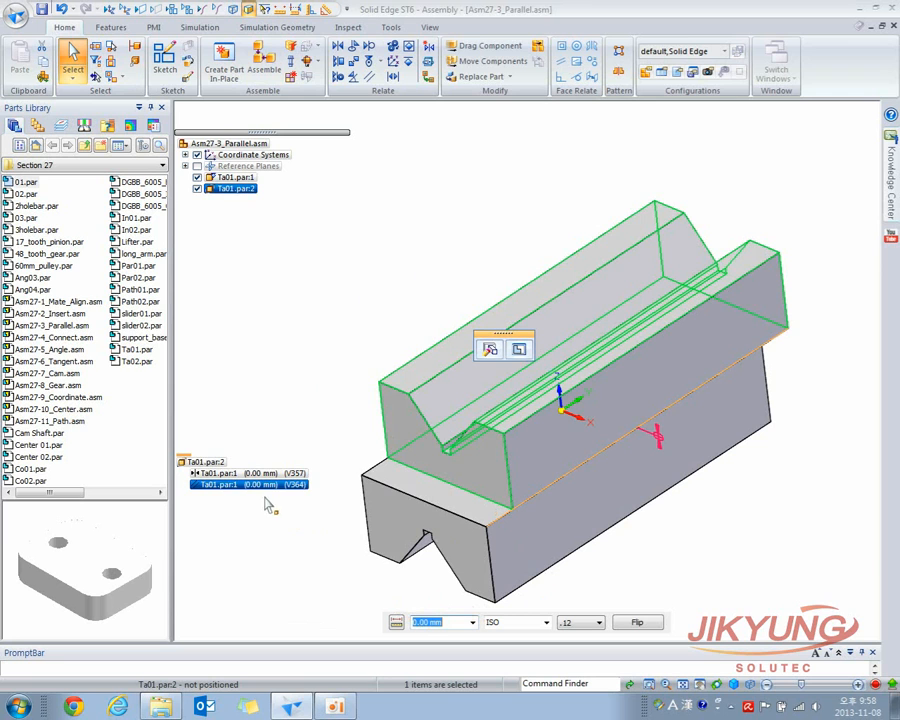
pyautogui.click(396, 625)
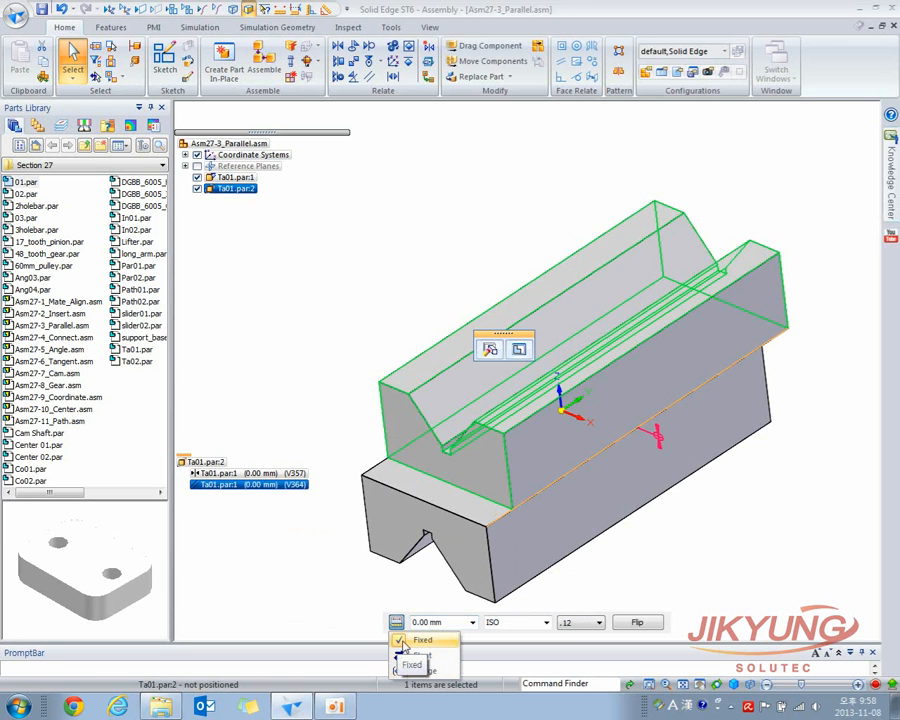
pyautogui.click(318, 461)
# Set the offset of the upper block's parallel relationship to 10 mm.
pyautogui.click(424, 392)
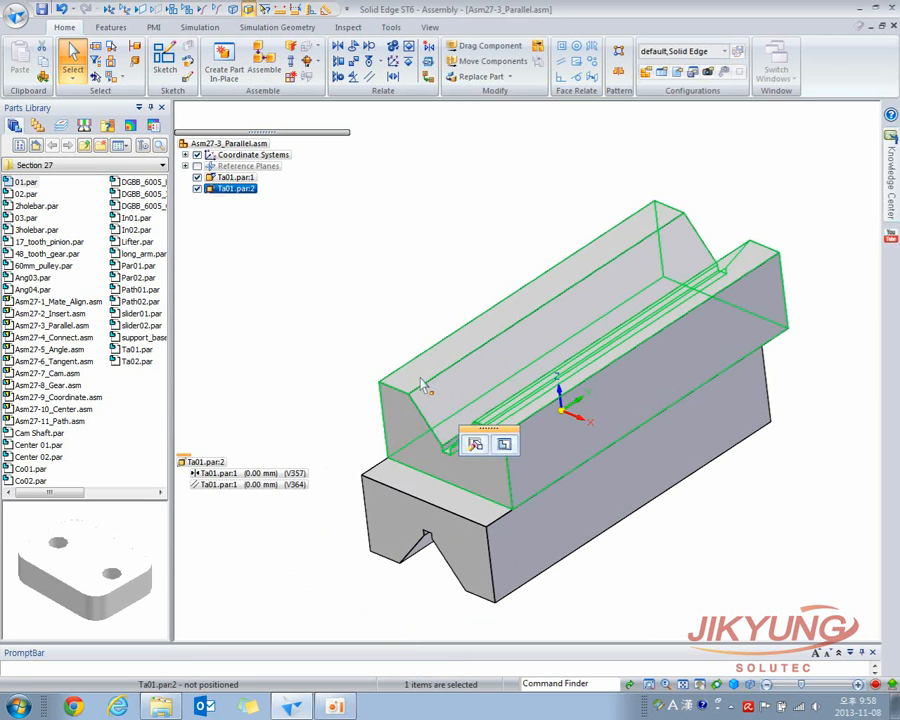
pyautogui.click(218, 485)
pyautogui.click(220, 486)
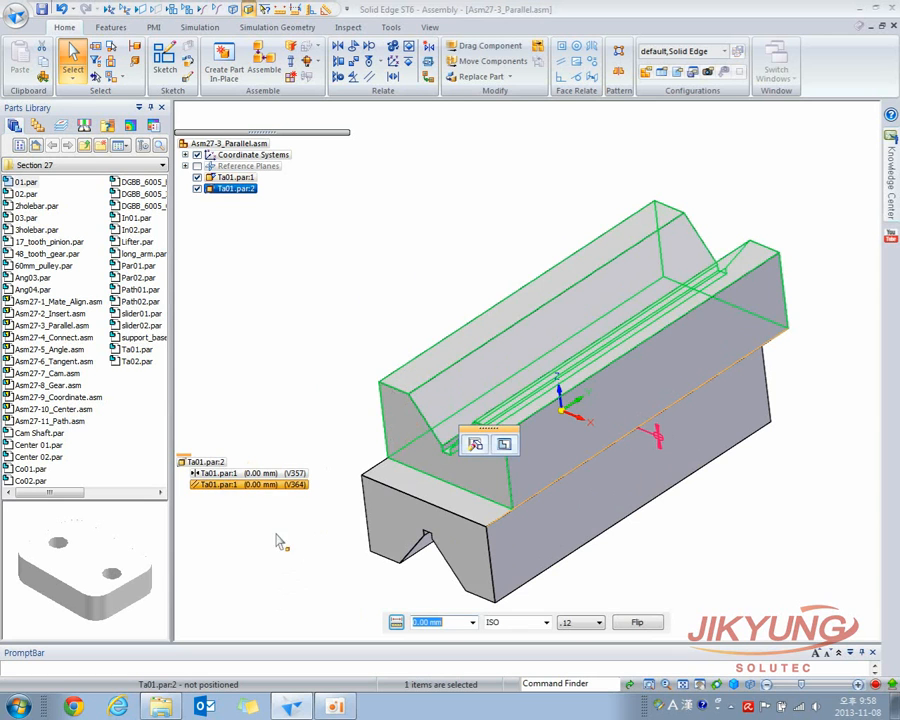
pyautogui.click(397, 624)
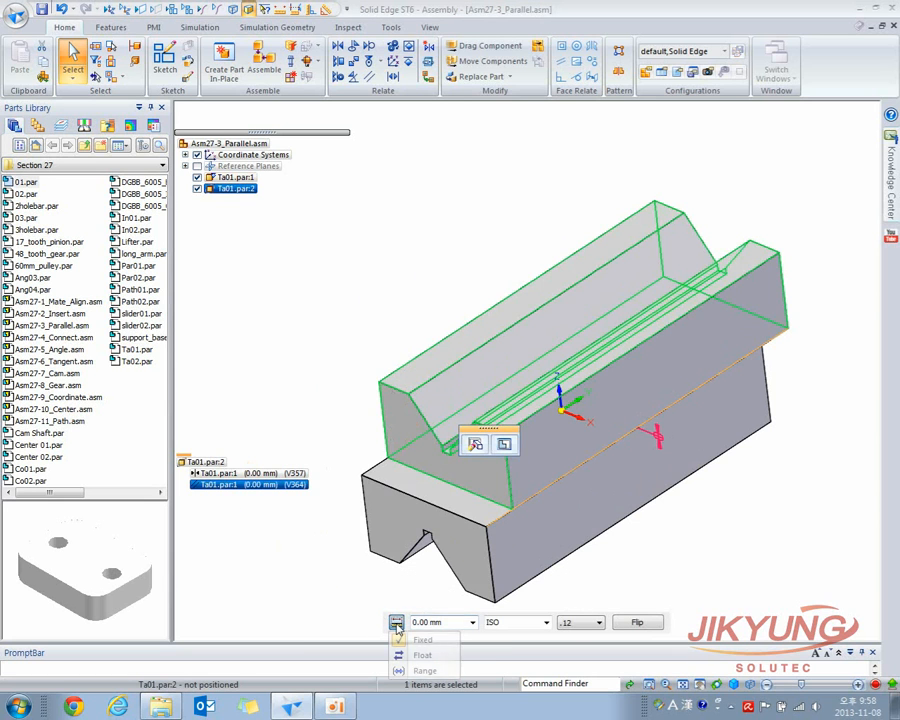
pyautogui.click(452, 623)
pyautogui.write('10')
pyautogui.press('Return')
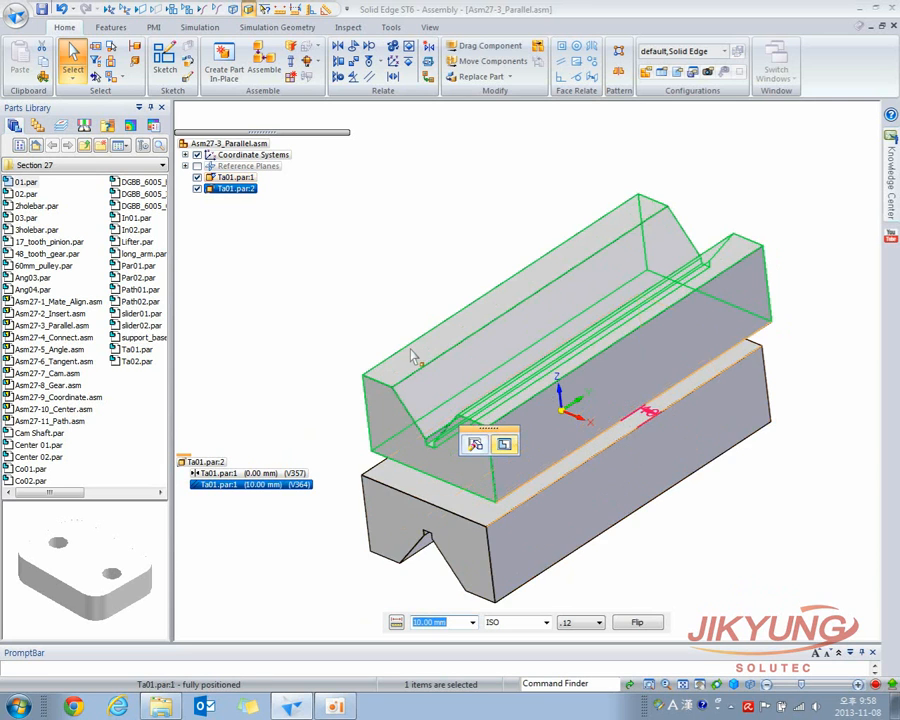
pyautogui.click(398, 320)
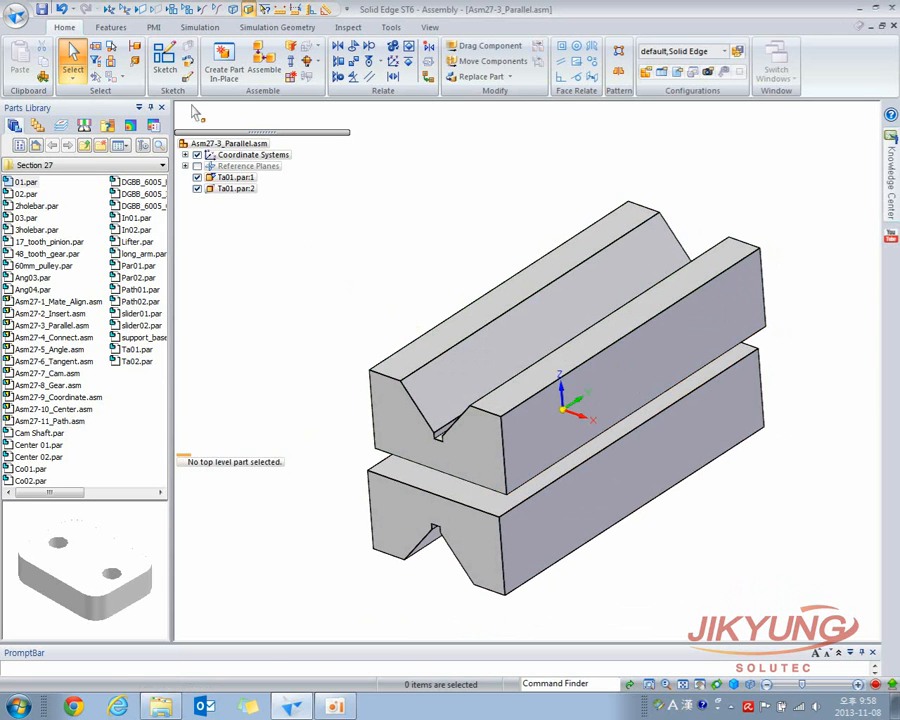
# Open the assembly Asm27-4_Connect.asm from the Section 27 folder.
pyautogui.click(18, 16)
pyautogui.click(32, 72)
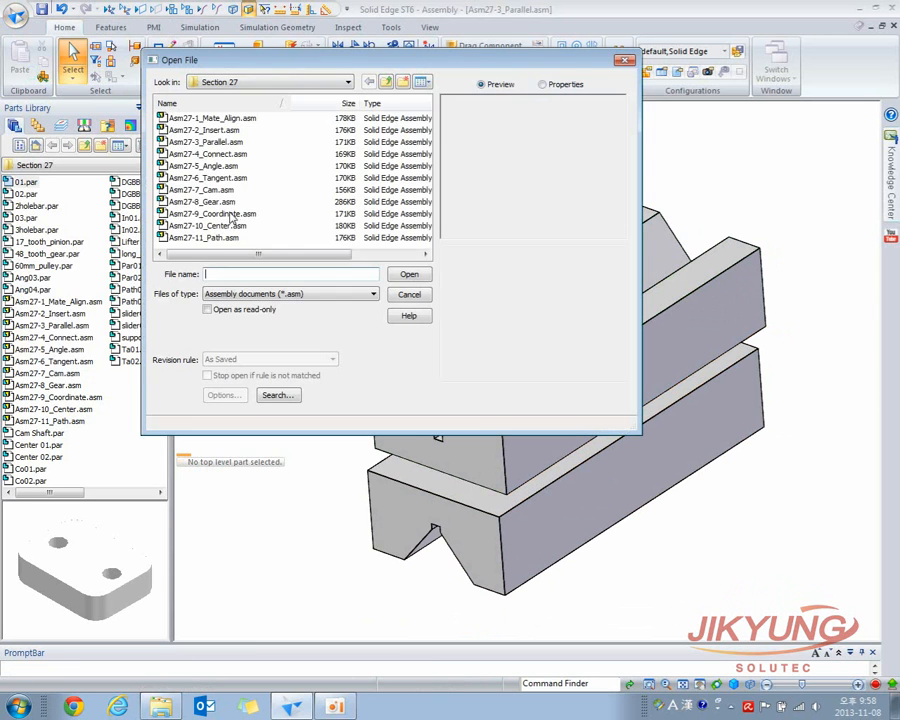
pyautogui.click(215, 156)
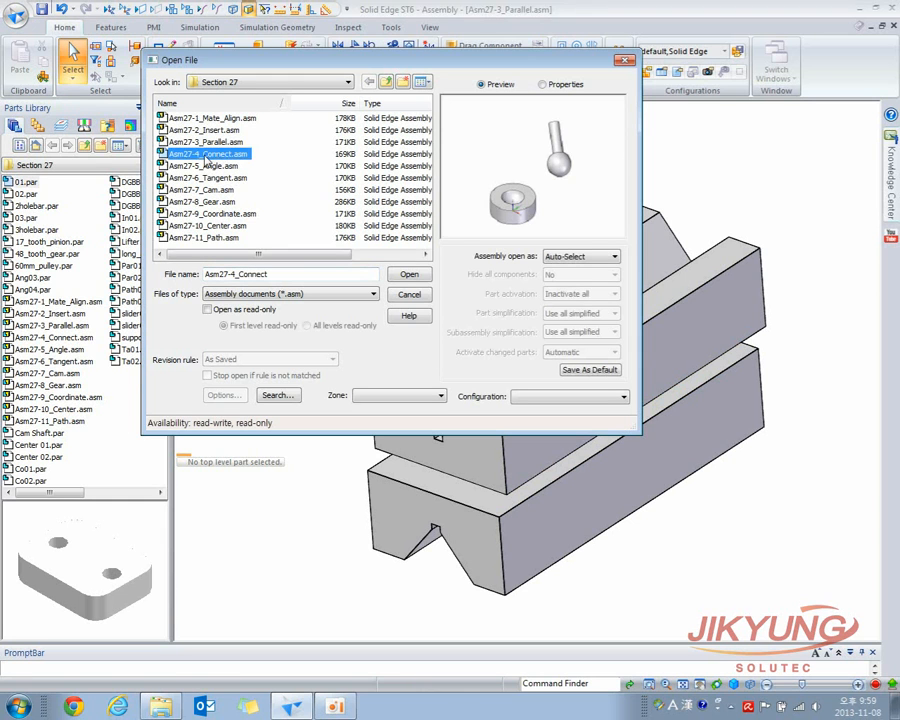
pyautogui.click(409, 274)
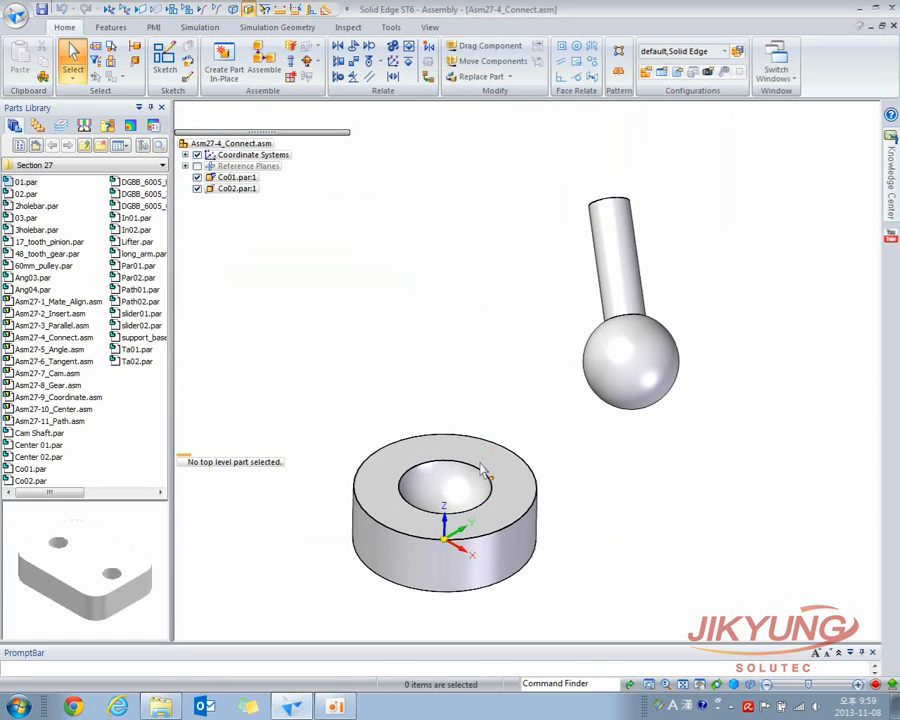
pyautogui.moveTo(479, 465)
pyautogui.mouseDown(button='middle')
pyautogui.moveTo(501, 461)
pyautogui.moveTo(475, 441)
pyautogui.mouseUp(button='middle')
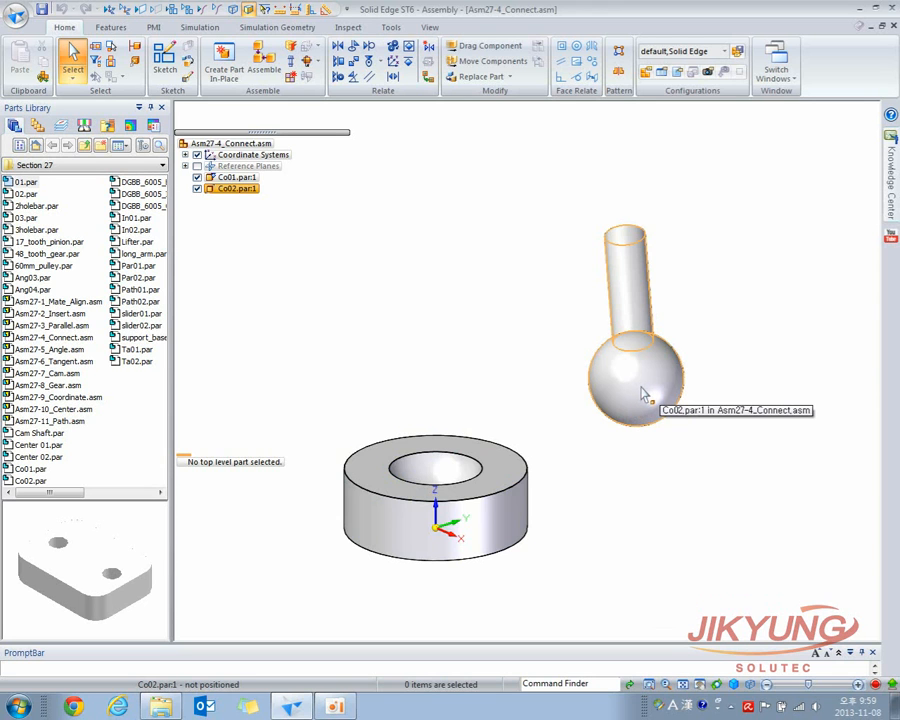
pyautogui.moveTo(462, 477); pyautogui.dragTo(518, 373, button='middle')
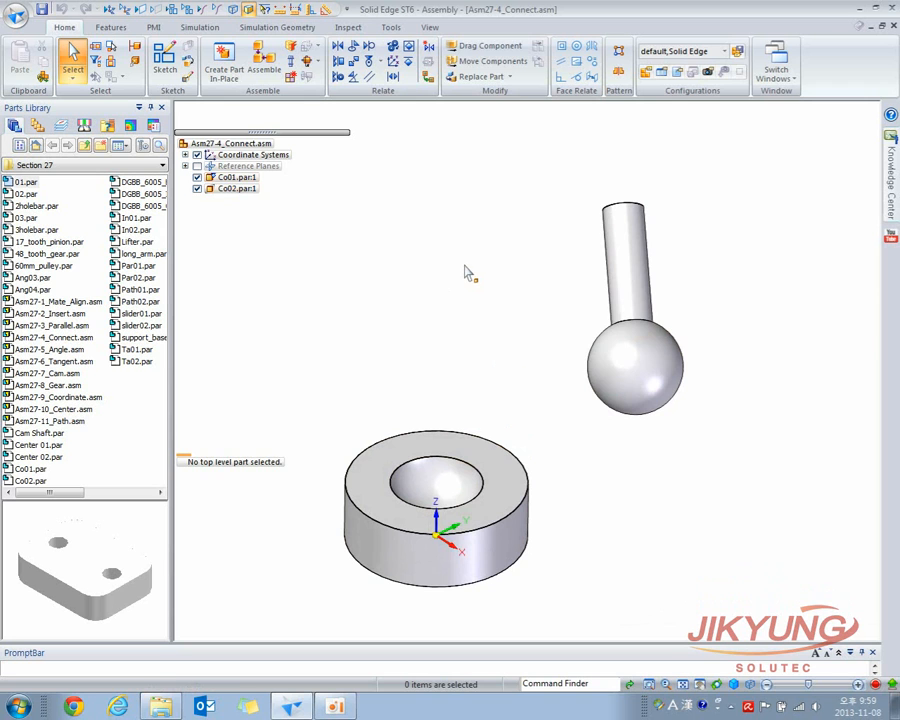
# Add a Connect relationship with a 0.00 mm offset between the ball's center point and the ring socket's spherical center point.
pyautogui.click(616, 363)
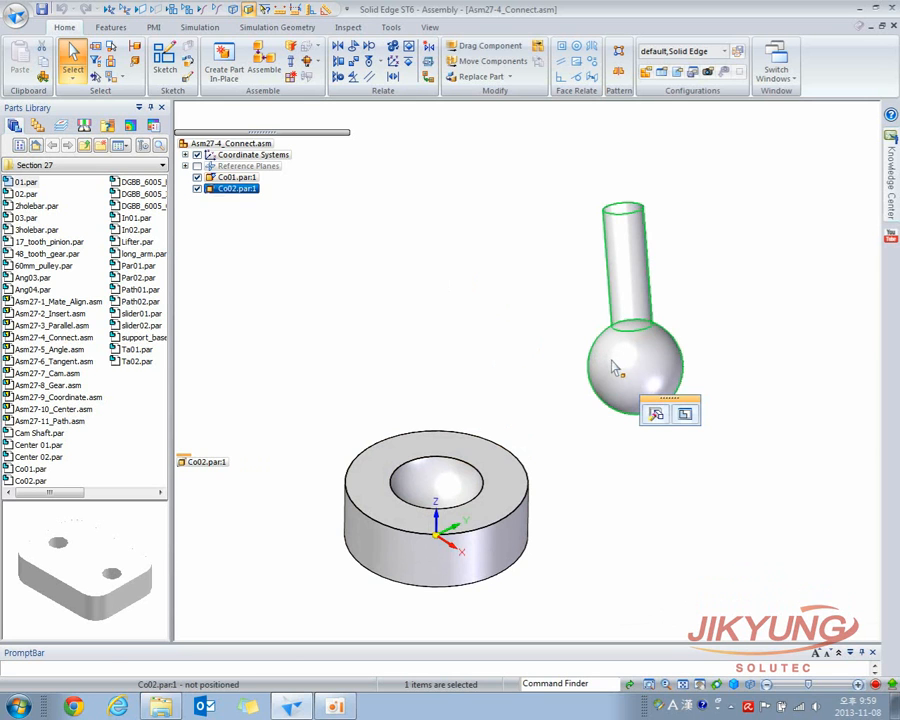
pyautogui.click(656, 414)
pyautogui.click(393, 118)
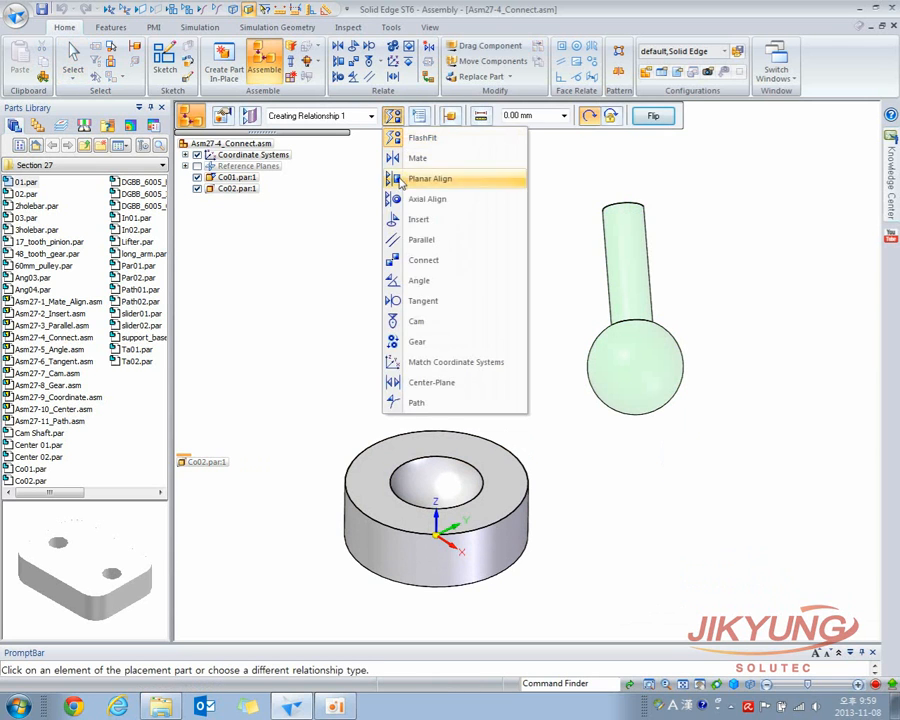
pyautogui.click(416, 259)
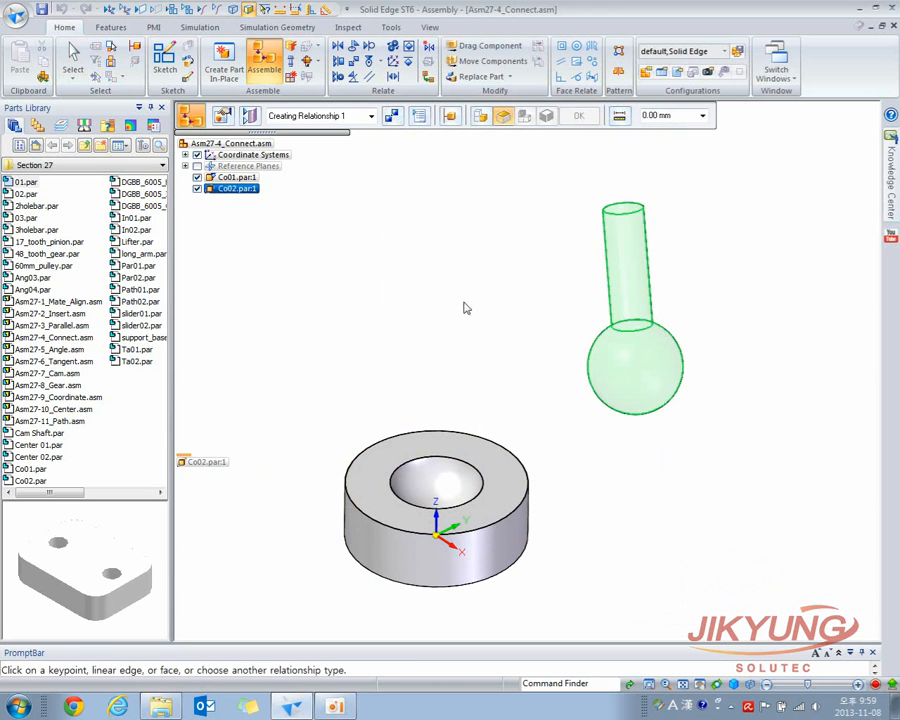
pyautogui.moveTo(616, 376); pyautogui.dragTo(646, 376, button='middle')
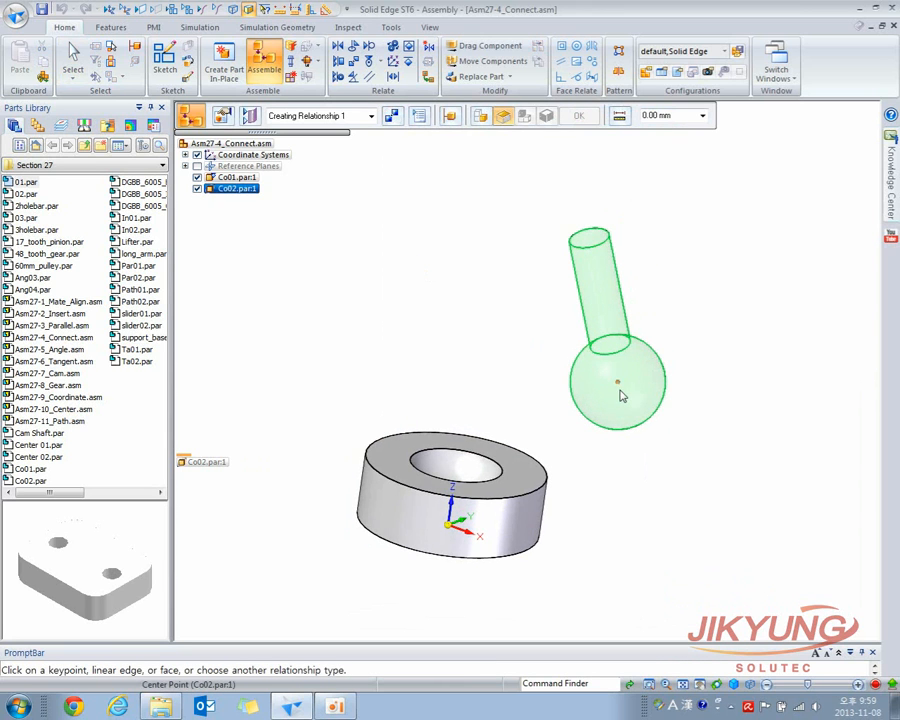
pyautogui.click(617, 400)
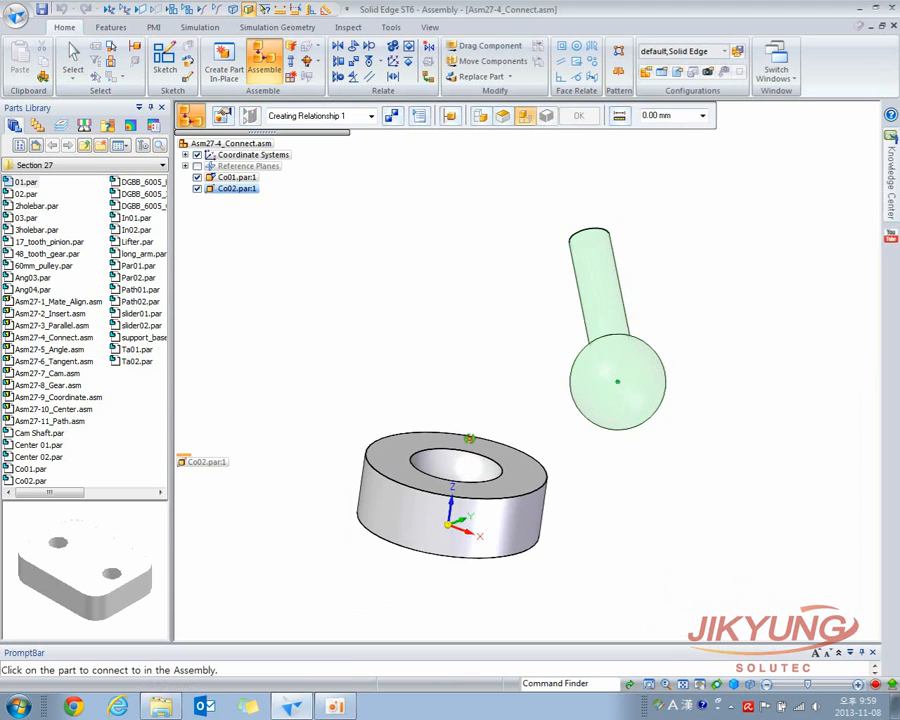
pyautogui.moveTo(472, 430); pyautogui.dragTo(458, 478, button='middle')
pyautogui.click(467, 479)
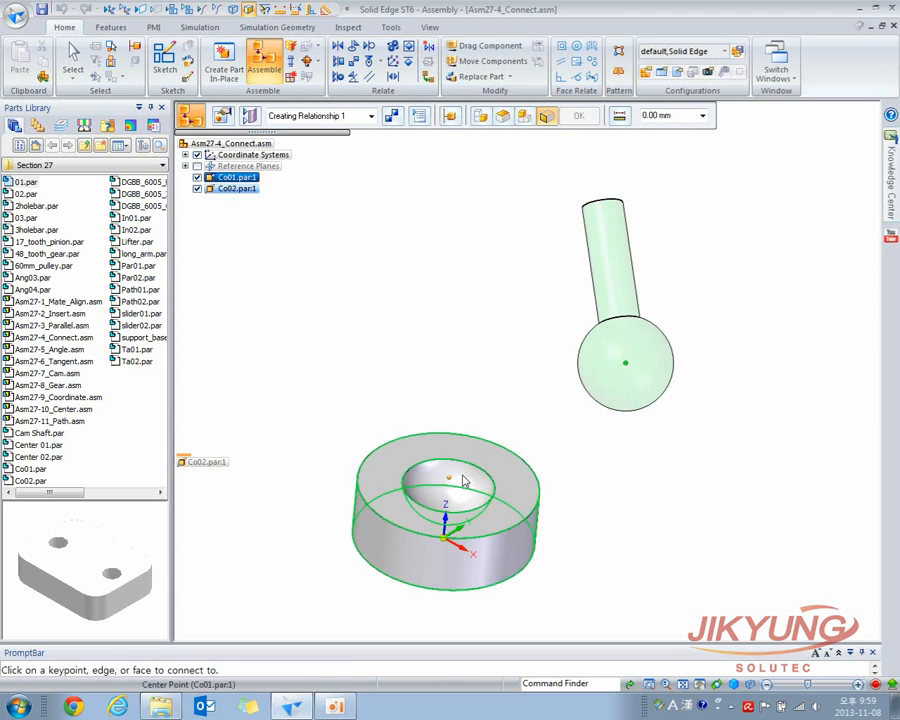
pyautogui.moveTo(464, 483)
pyautogui.mouseDown(button='middle')
pyautogui.moveTo(448, 411)
pyautogui.moveTo(456, 468)
pyautogui.mouseUp(button='middle')
pyautogui.click(458, 473)
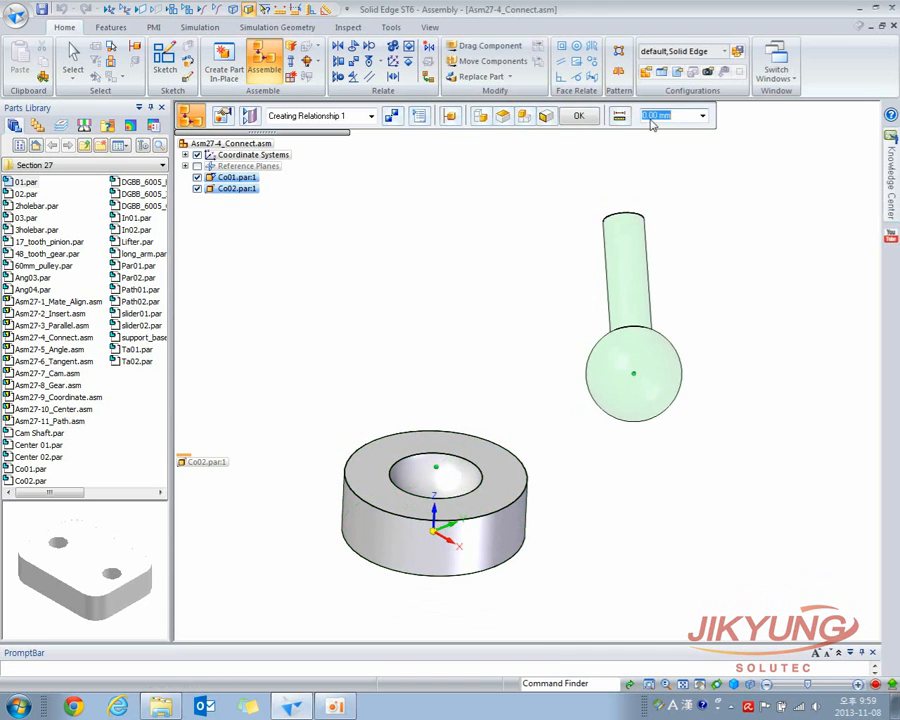
pyautogui.click(578, 116)
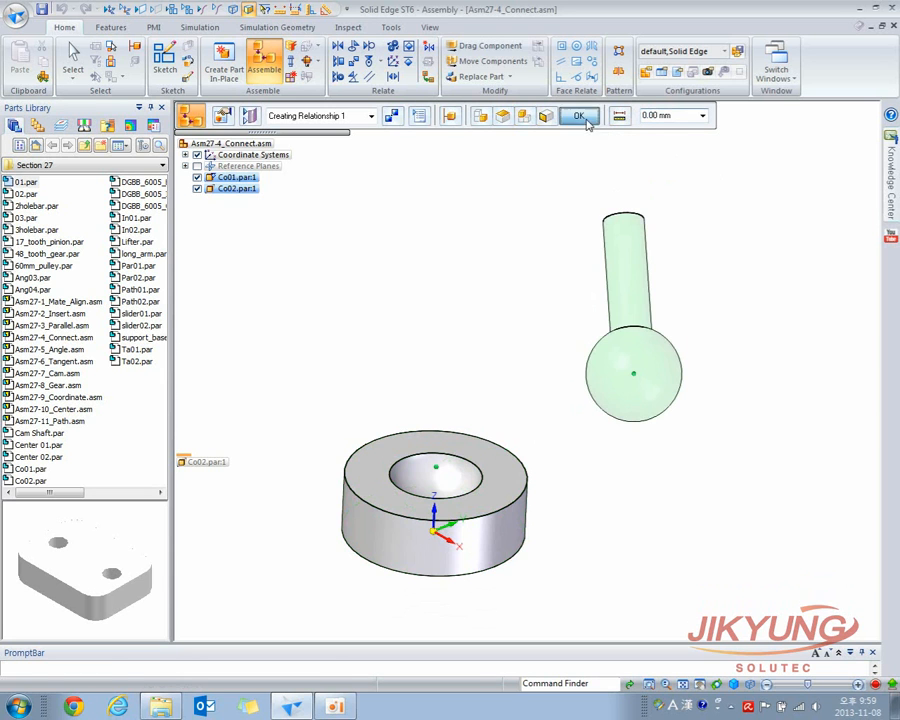
# Swivel the ball's stem within the socket using Drag Component to test its freedom of movement.
pyautogui.moveTo(683, 300); pyautogui.dragTo(487, 345, button='middle')
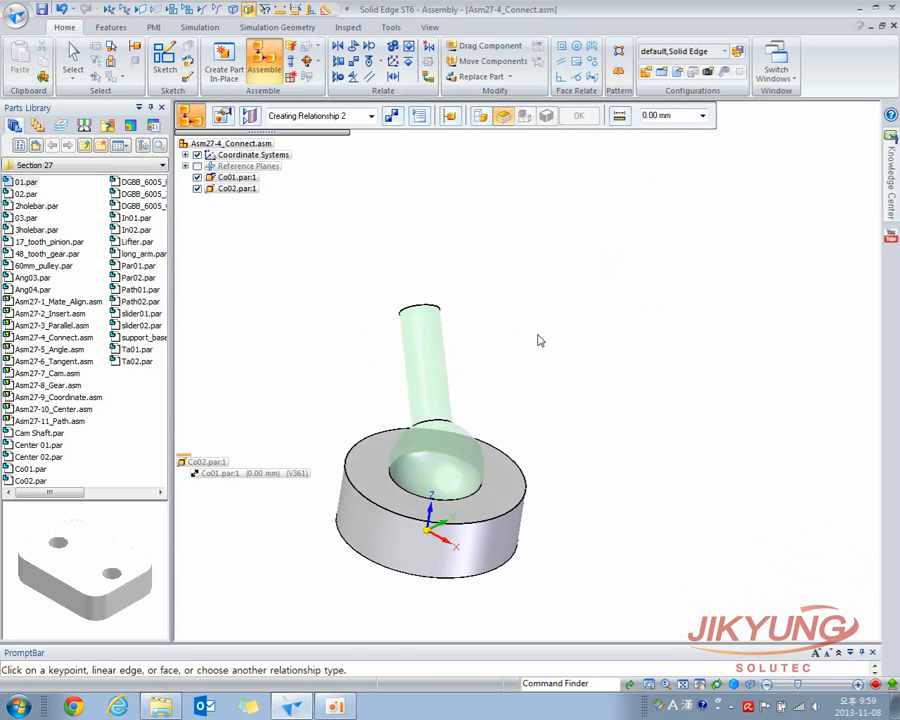
pyautogui.click(490, 45)
pyautogui.moveTo(434, 340); pyautogui.dragTo(458, 338)
pyautogui.moveTo(590, 266); pyautogui.dragTo(518, 246, button='middle')
pyautogui.click(72, 60)
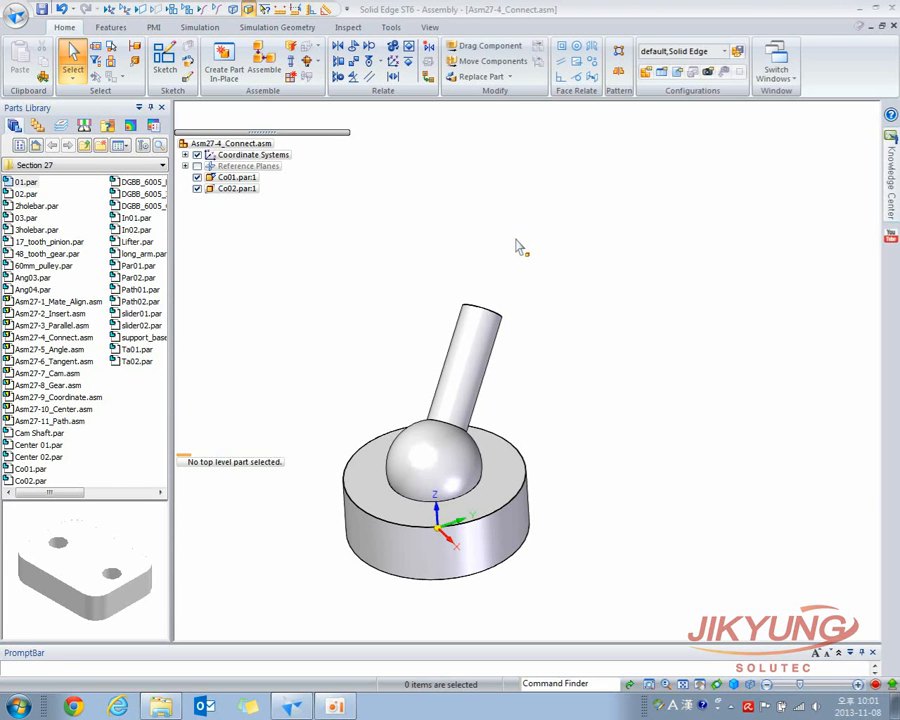
# Open the assembly Asm27-5_Angle.asm from the Section 27 folder.
pyautogui.click(18, 16)
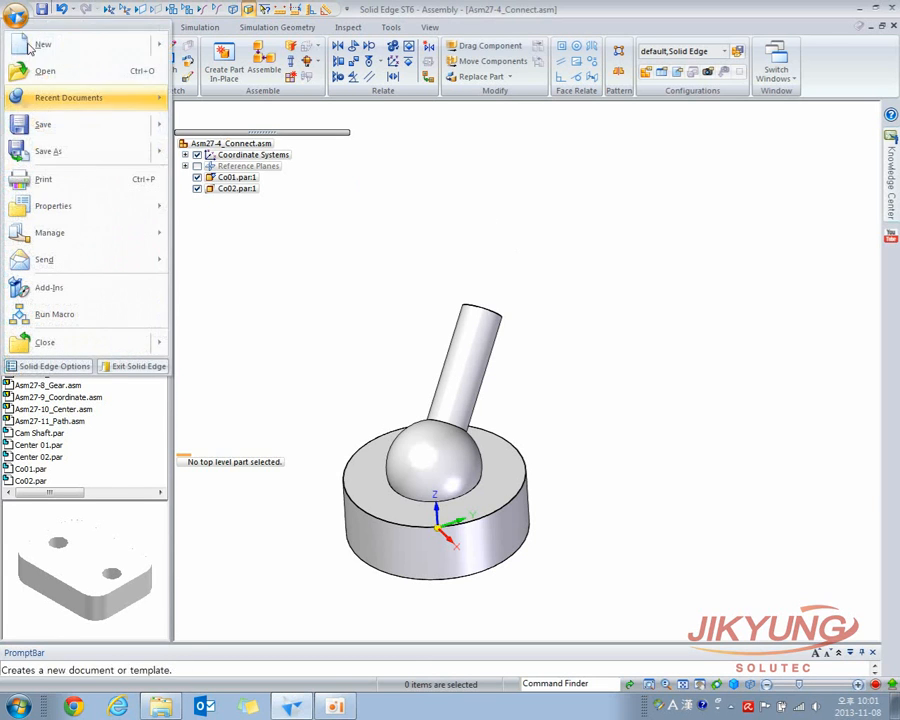
pyautogui.click(42, 70)
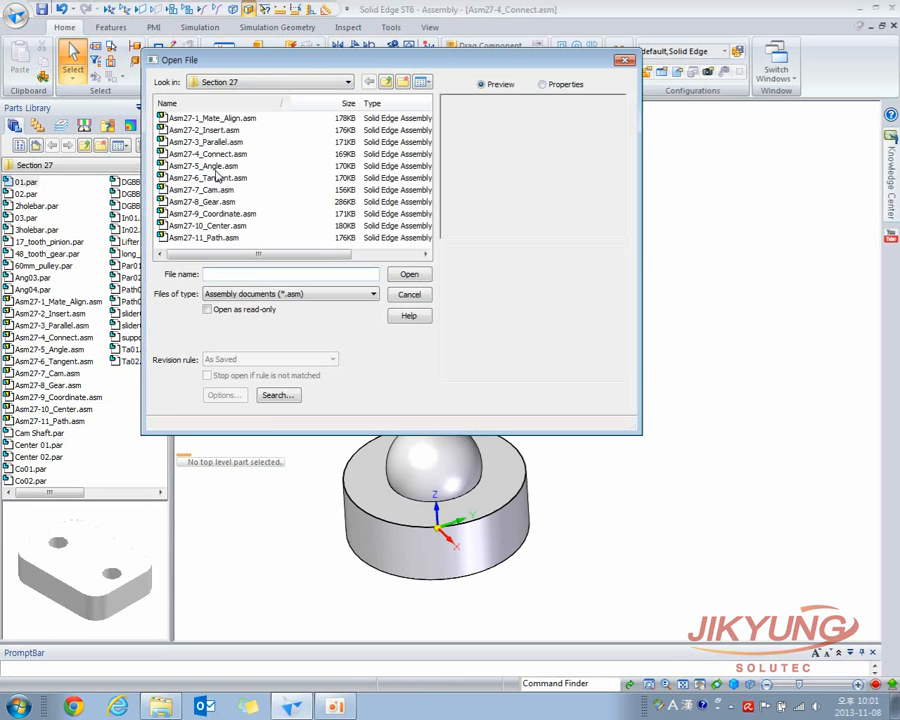
pyautogui.click(210, 166)
pyautogui.click(400, 274)
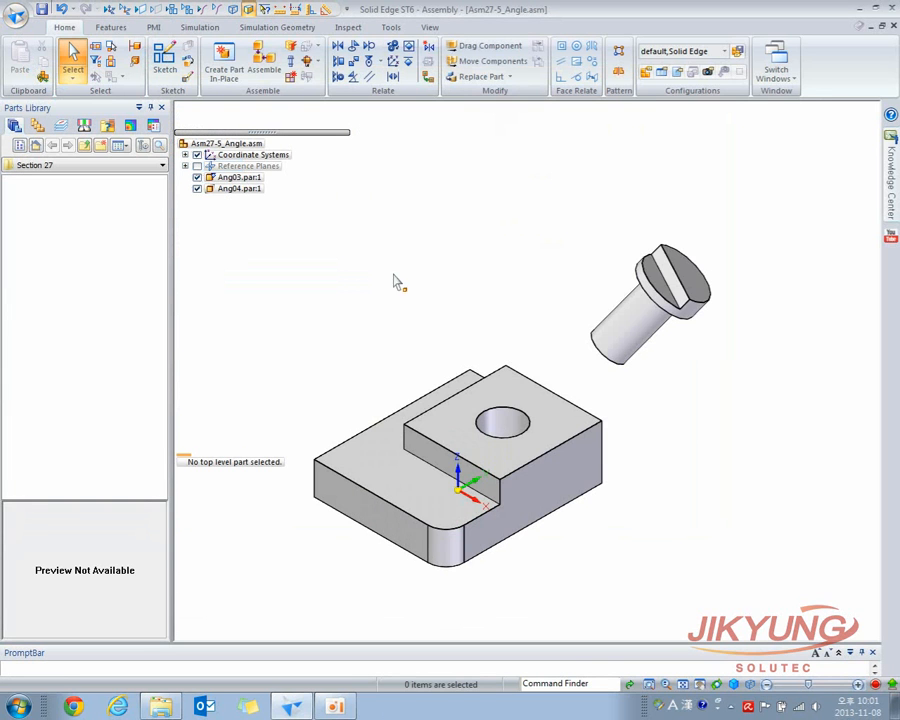
# Use FlashFit to mate the screw head's underside to the block's raised face and align its shank with the hole, rotation unlocked.
pyautogui.moveTo(626, 309); pyautogui.dragTo(660, 295, button='middle')
pyautogui.click(655, 300)
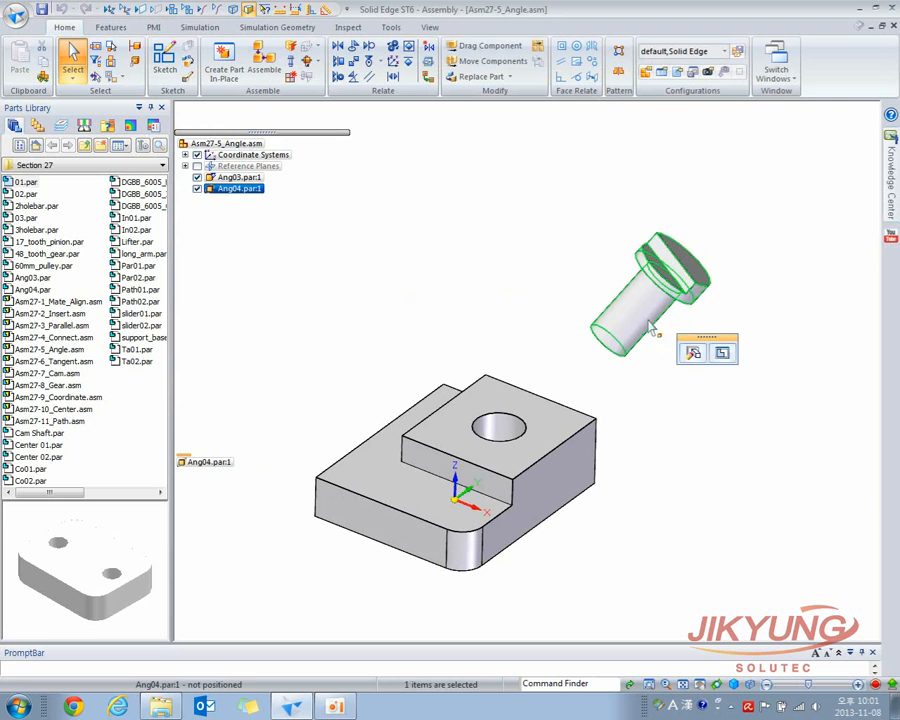
pyautogui.click(691, 354)
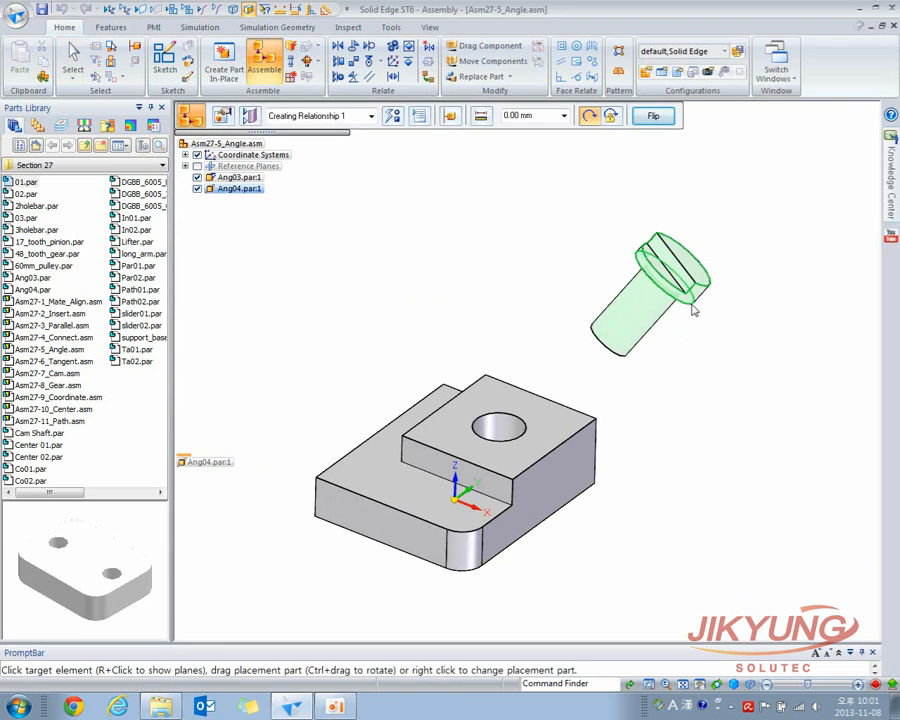
pyautogui.click(710, 319)
pyautogui.click(537, 423)
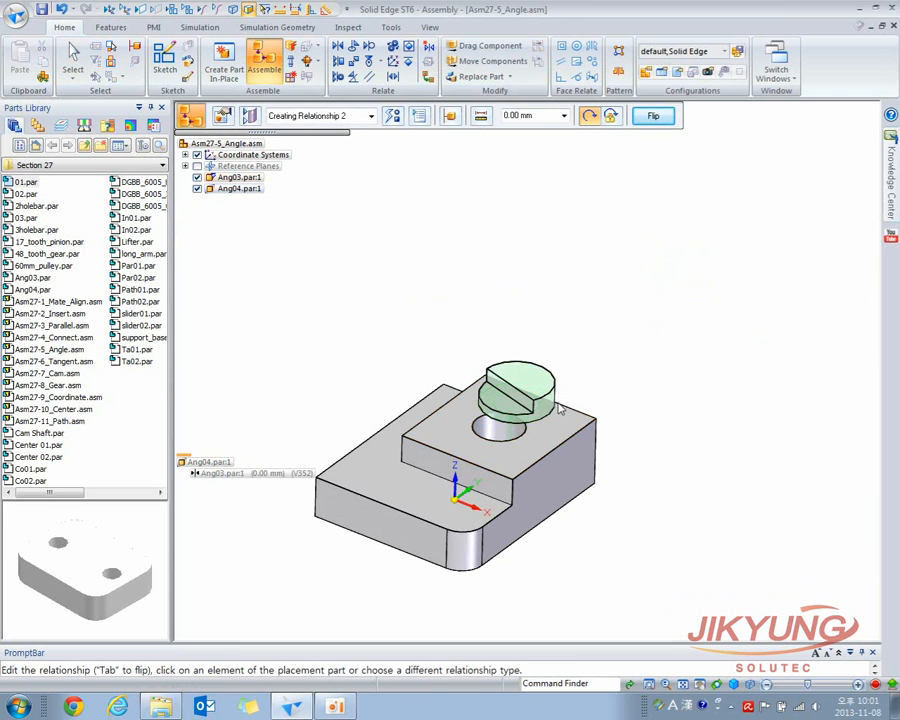
pyautogui.click(536, 379)
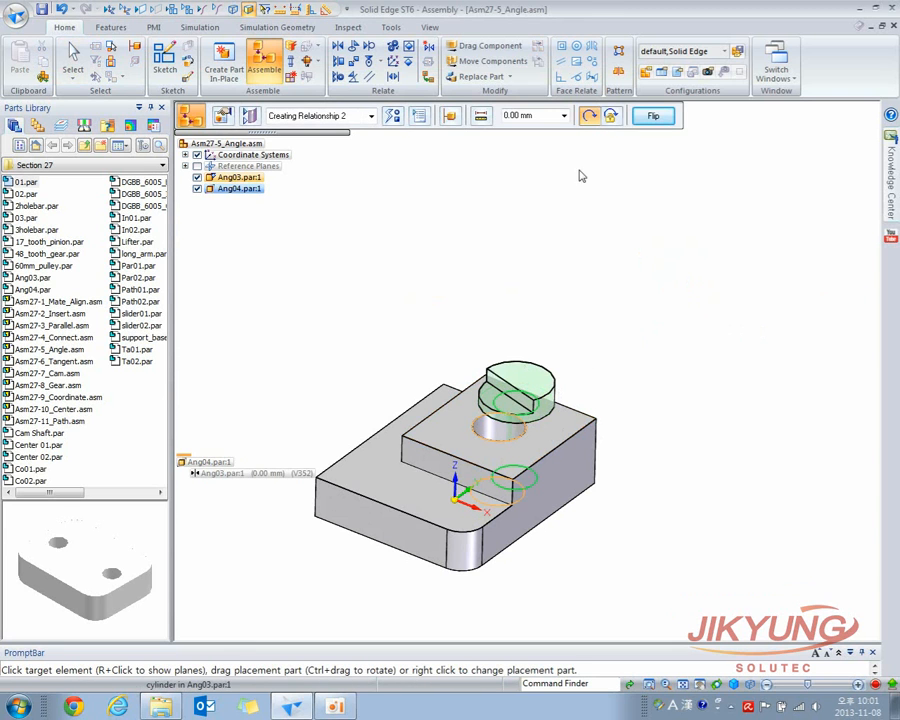
pyautogui.click(590, 117)
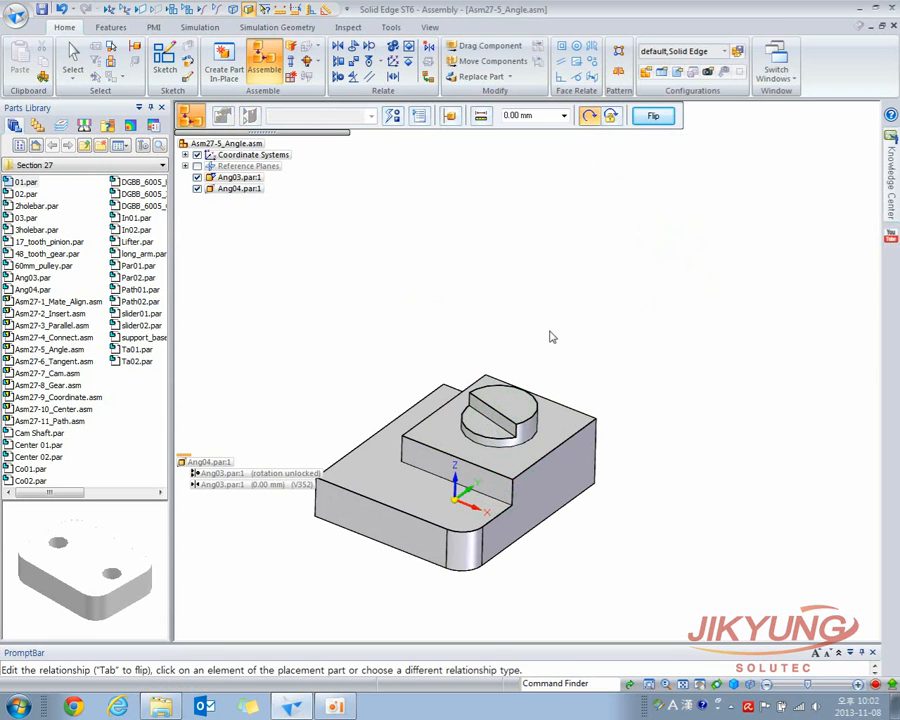
# Rotate the screw within the block's hole using Drag Component to test its remaining freedom.
pyautogui.scroll(2, 530, 413)
pyautogui.keyDown('shift'); pyautogui.moveTo(530, 413); pyautogui.dragTo(580, 296, button='middle'); pyautogui.keyUp('shift')
pyautogui.click(488, 46)
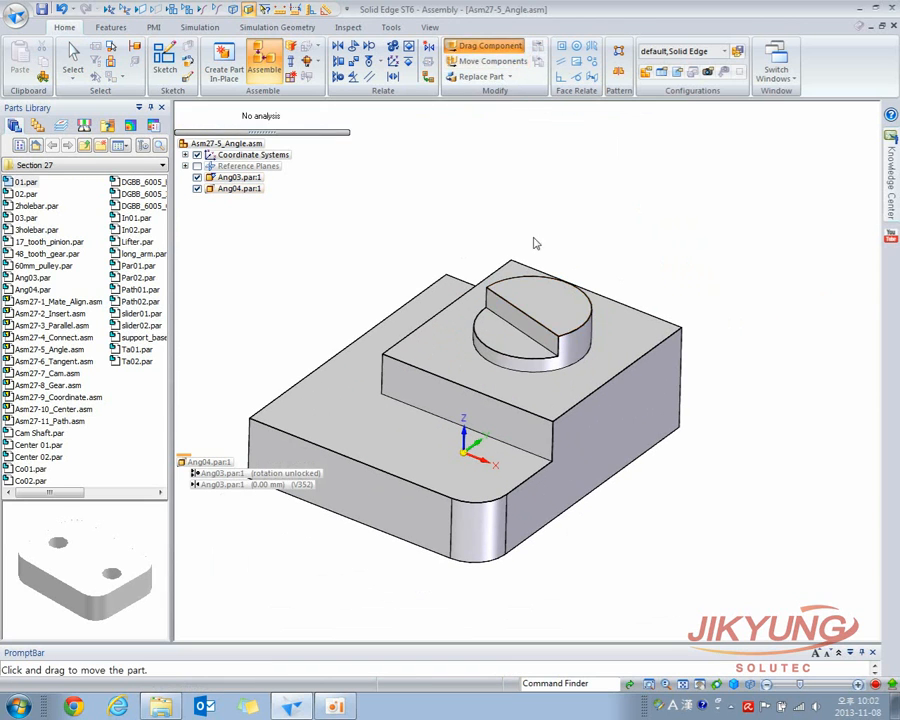
pyautogui.moveTo(527, 277); pyautogui.dragTo(428, 272)
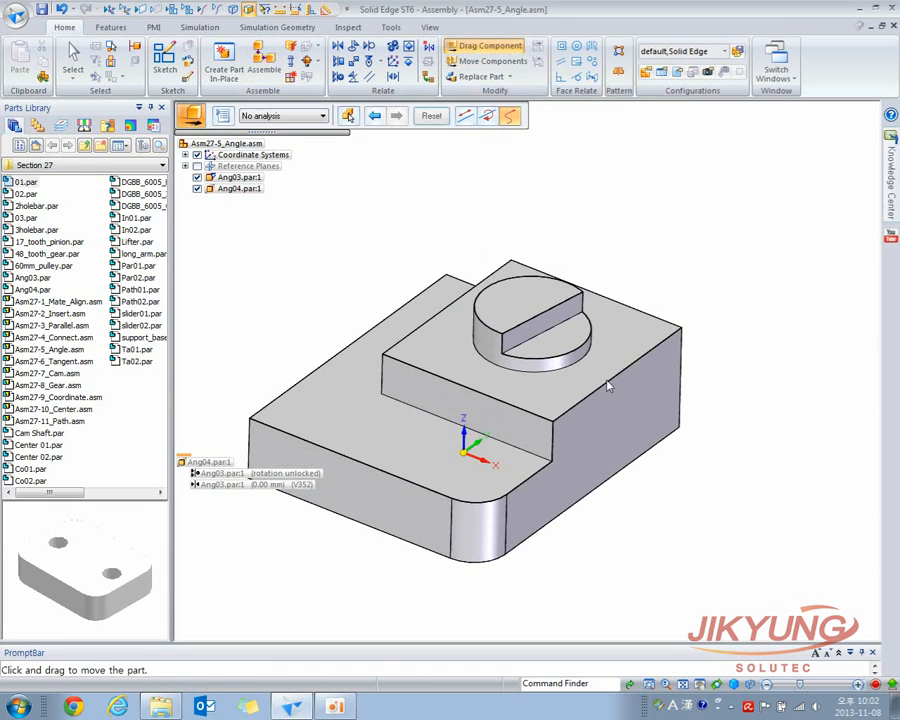
pyautogui.moveTo(532, 327); pyautogui.dragTo(490, 307)
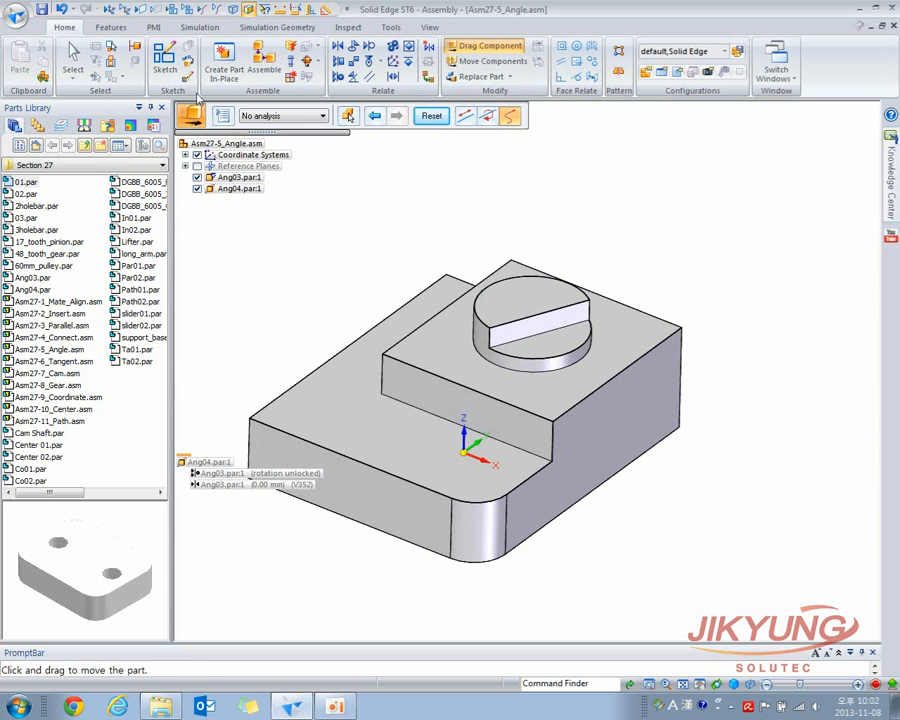
pyautogui.click(72, 60)
# Set up an Angle relationship between the vertical step face on the screw's head and the base block's long side face.
pyautogui.click(530, 315)
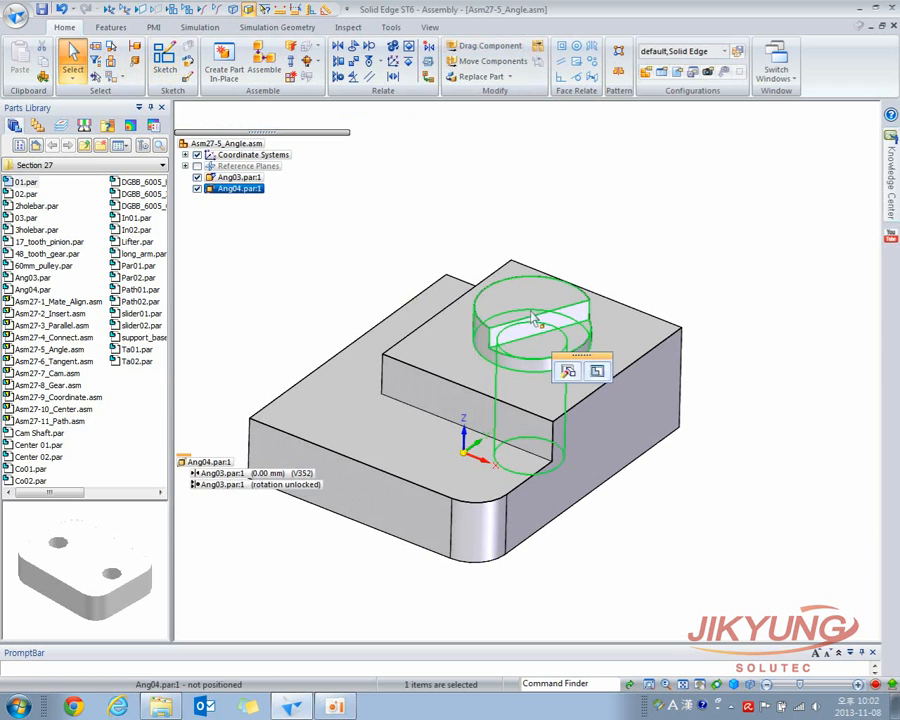
pyautogui.click(567, 372)
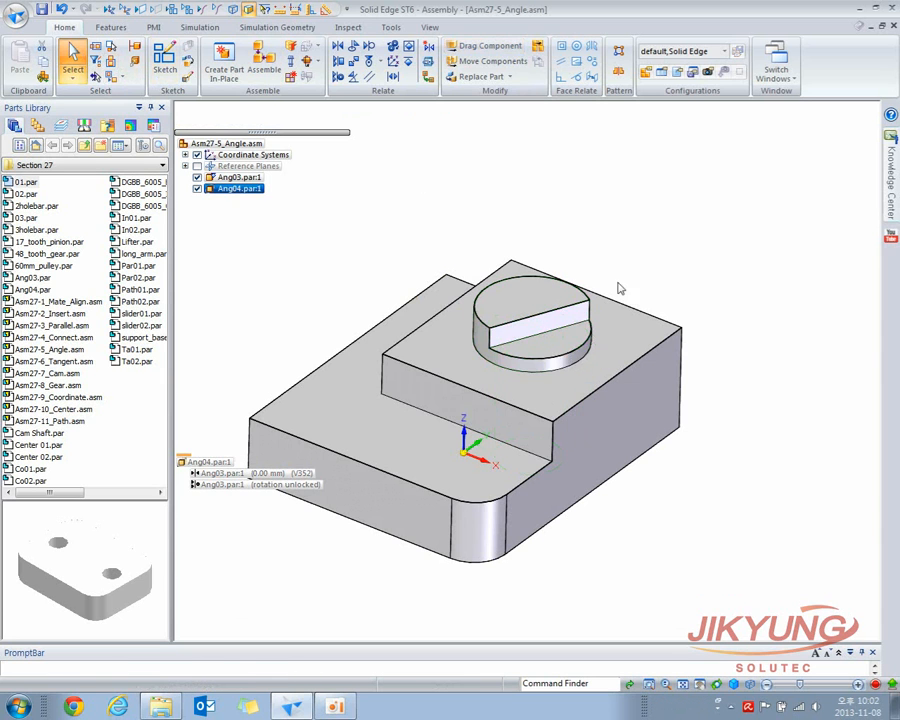
pyautogui.click(392, 115)
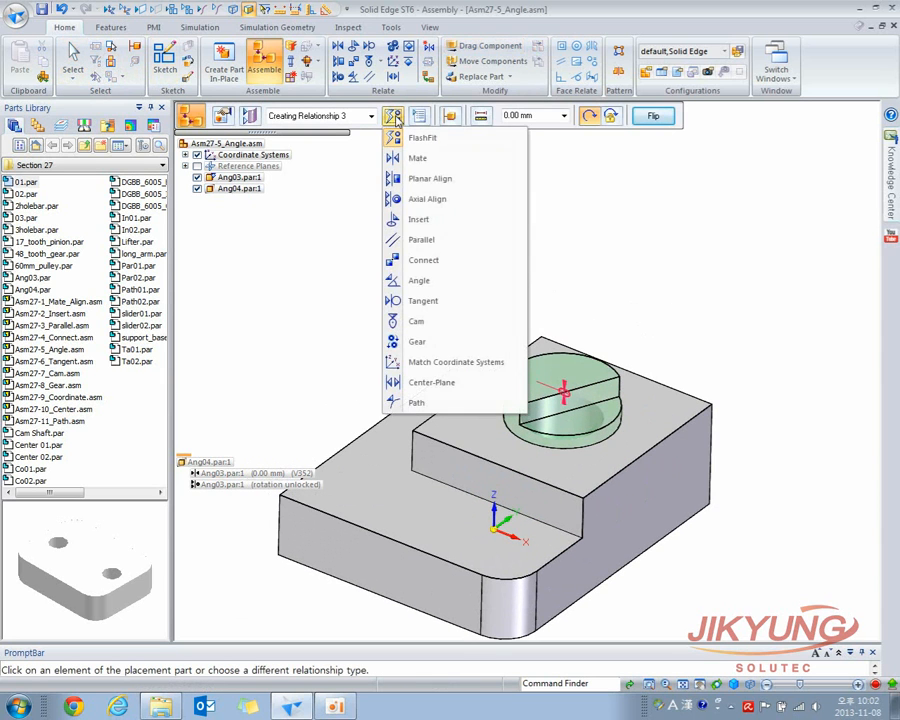
pyautogui.click(417, 284)
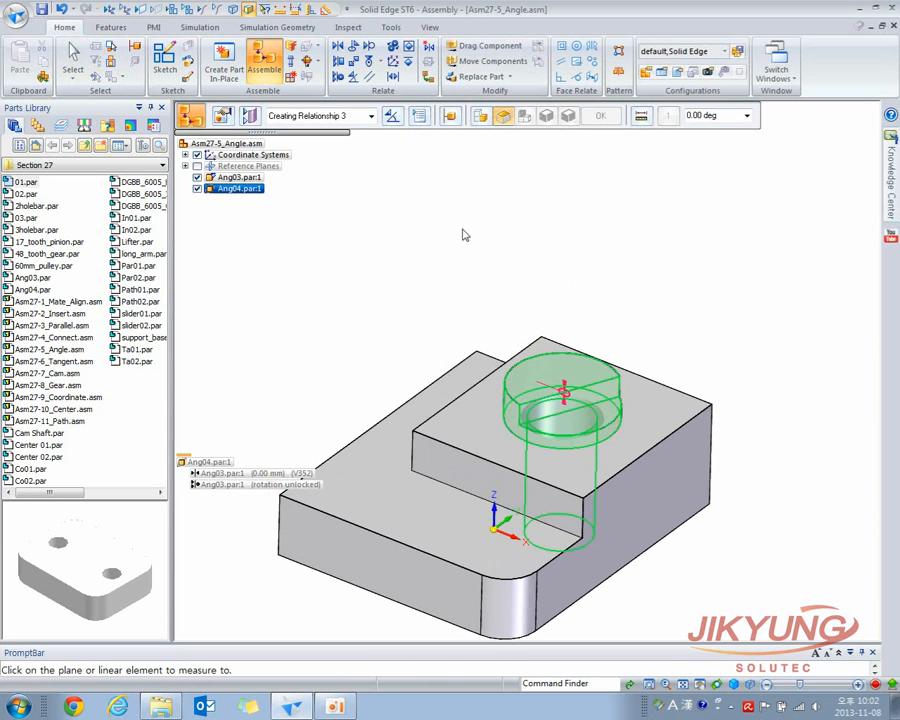
pyautogui.click(505, 119)
pyautogui.click(603, 396)
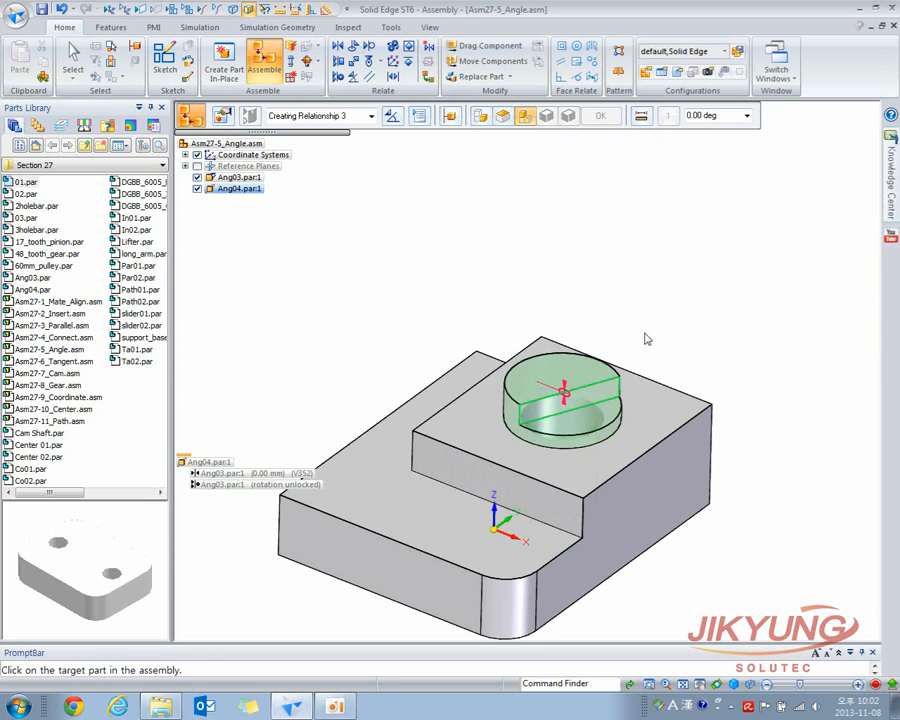
pyautogui.click(669, 415)
pyautogui.click(669, 415)
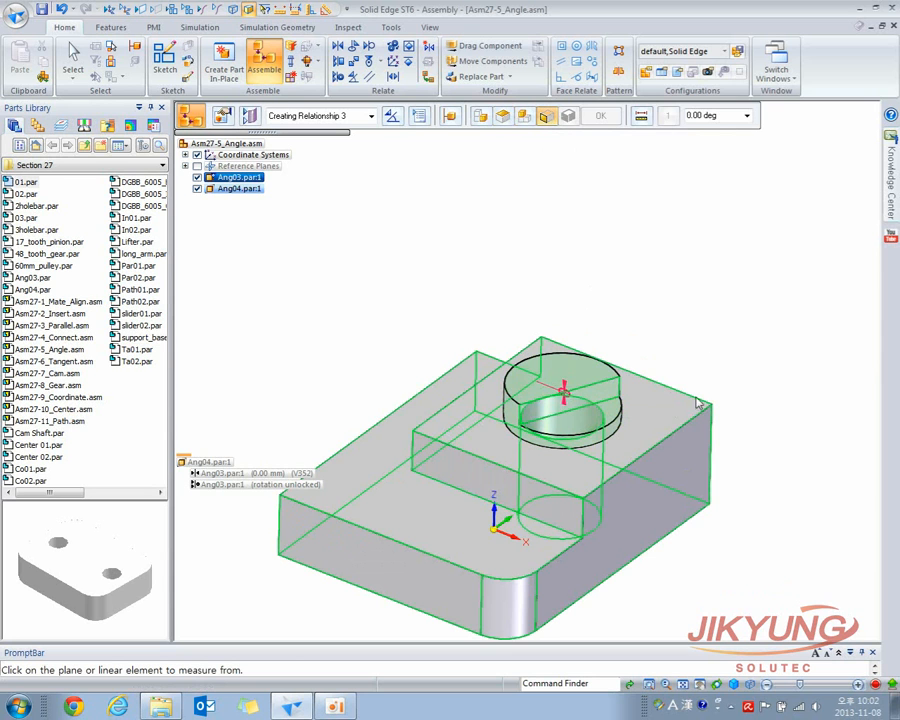
pyautogui.click(684, 464)
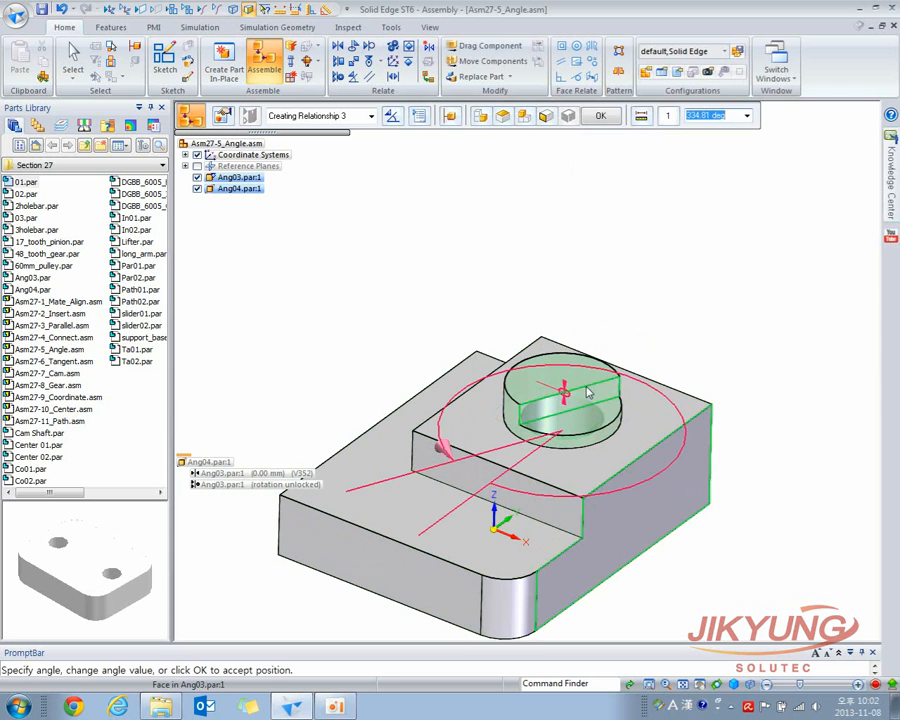
# Control the screw's angle relationship by the Second Angle, set it to 30 degrees, and inspect the assembly from above.
pyautogui.moveTo(588, 394); pyautogui.dragTo(516, 350, button='middle')
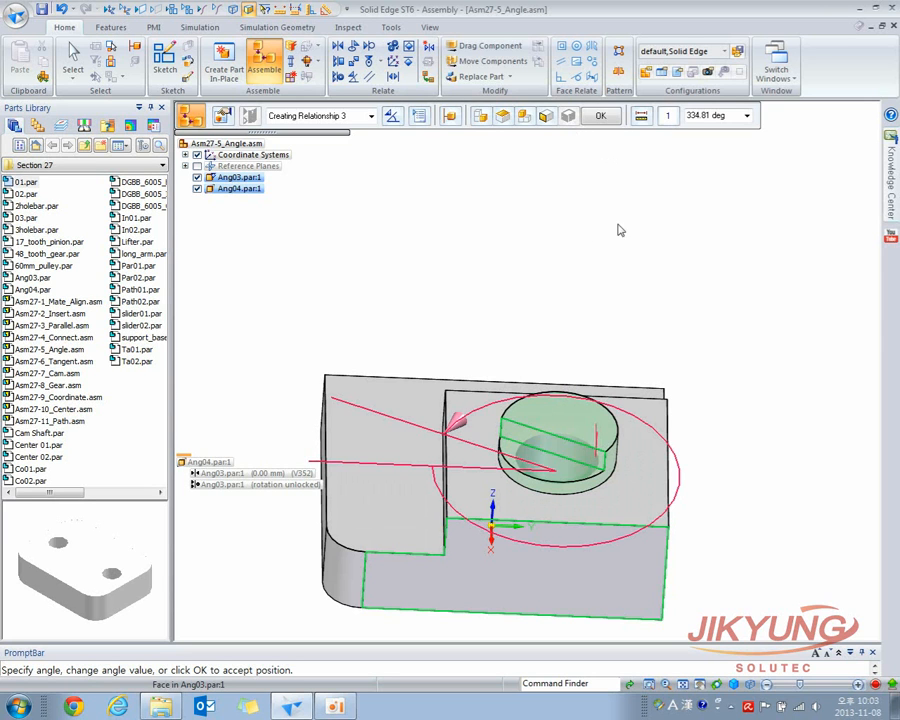
pyautogui.moveTo(619, 215); pyautogui.dragTo(617, 267, button='middle')
pyautogui.click(672, 118)
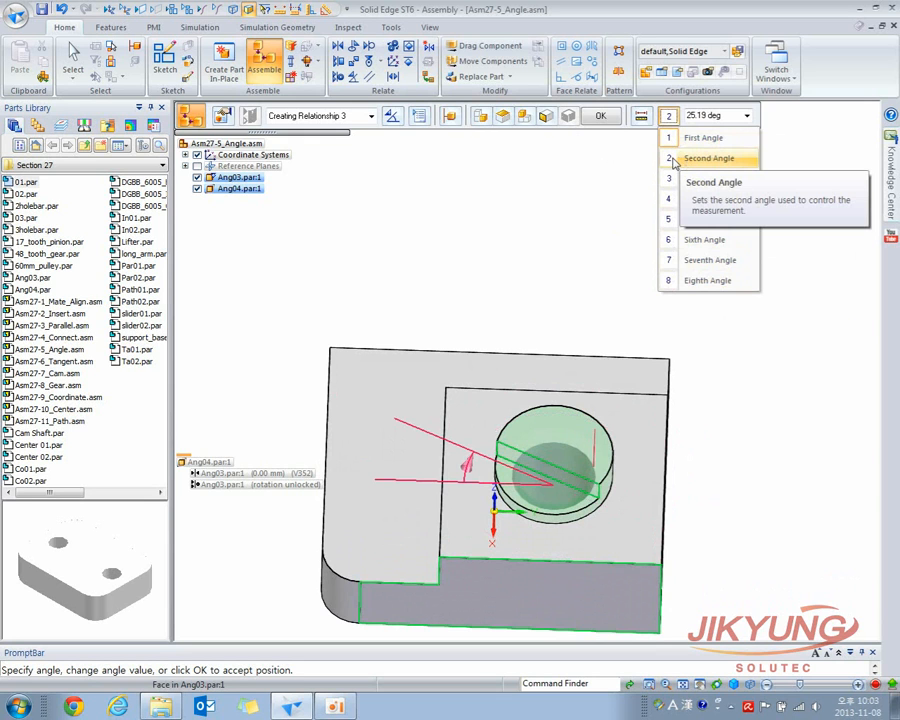
pyautogui.click(674, 160)
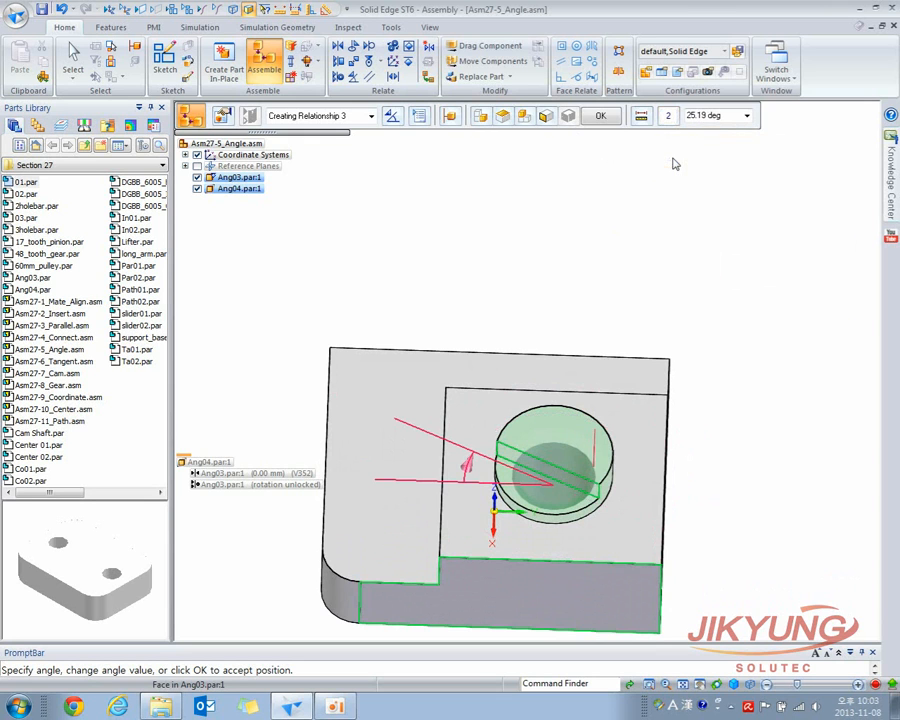
pyautogui.click(729, 117)
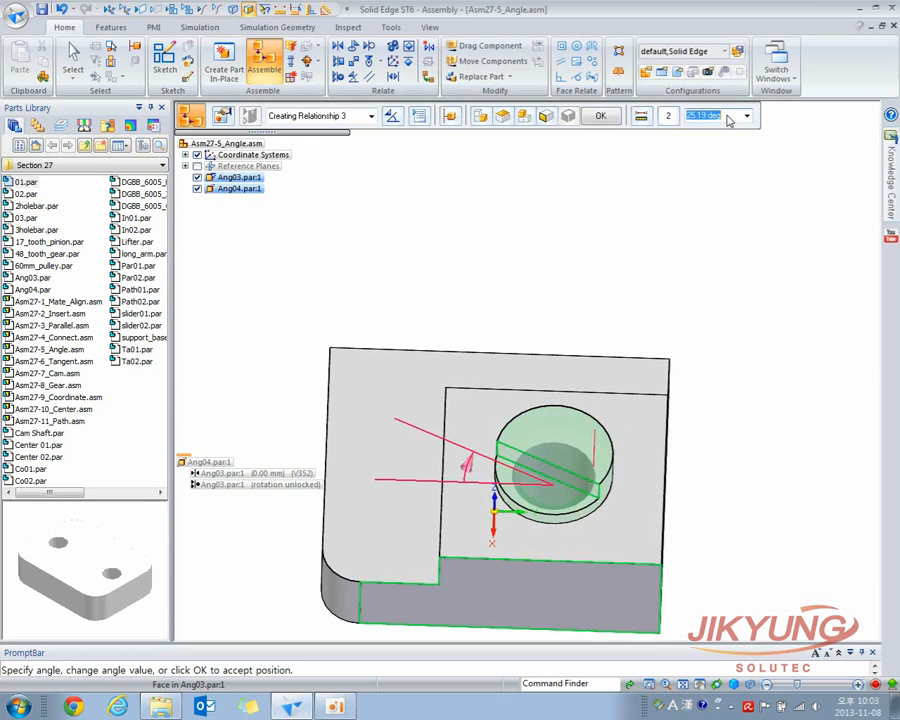
pyautogui.write('30')
pyautogui.press('Return')
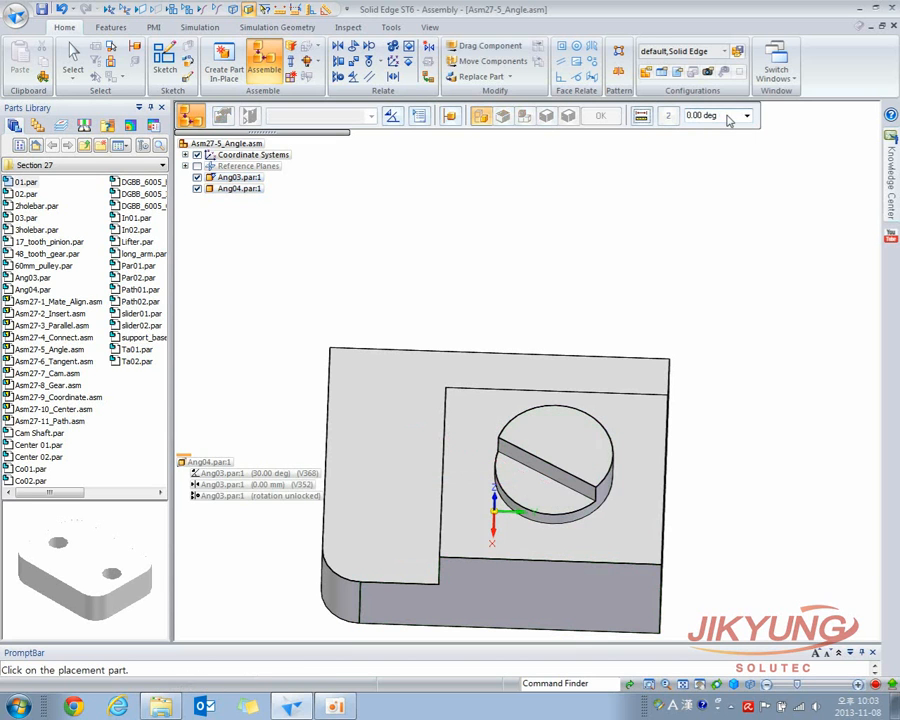
pyautogui.press('Escape')
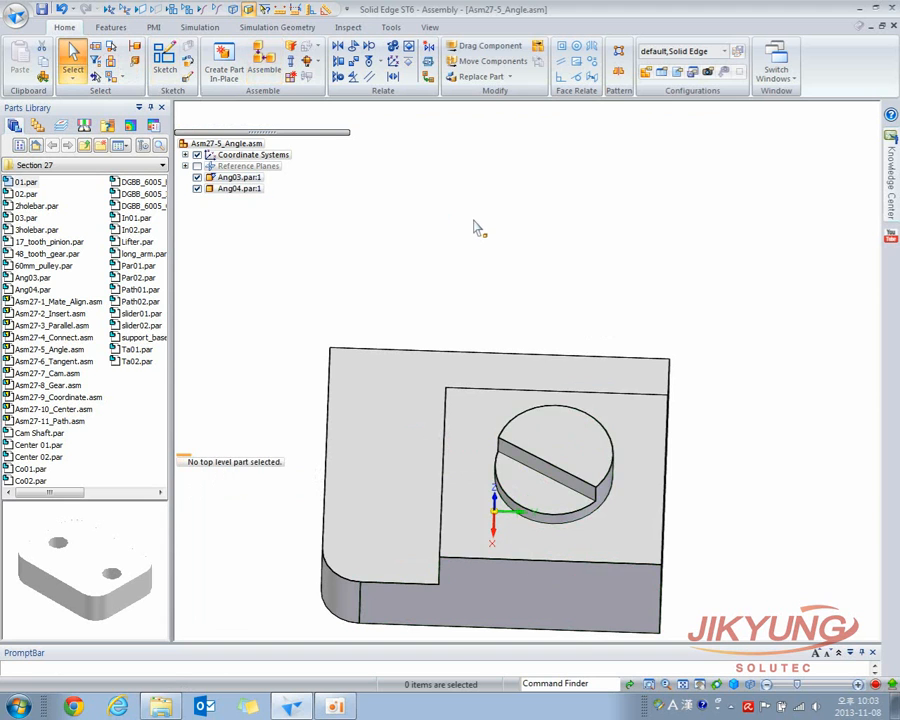
pyautogui.hotkey('ctrl', 't')
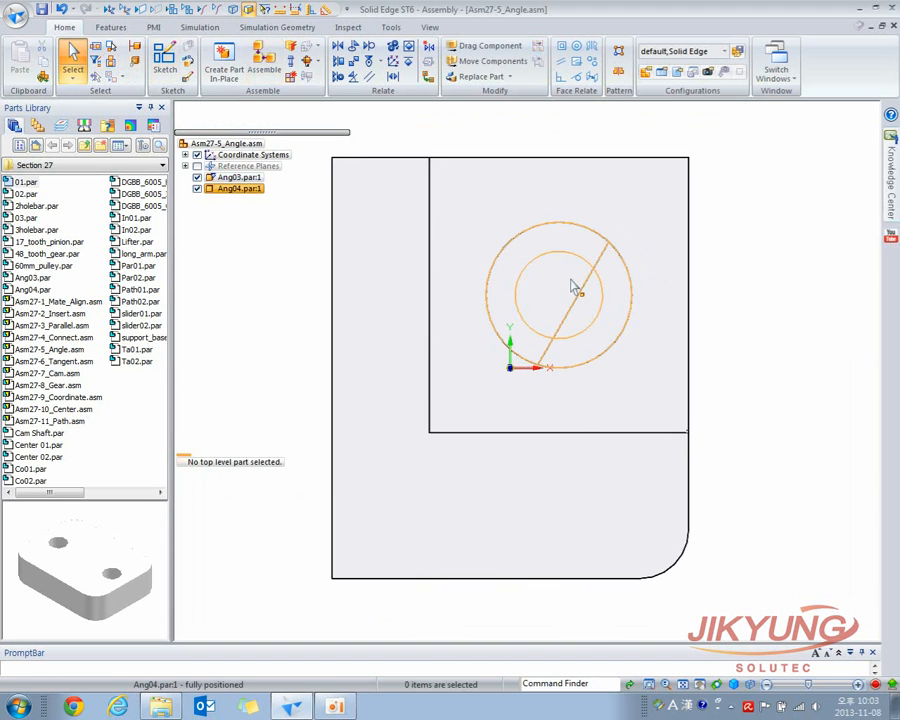
# Edit the screw's existing angle relationship, trying 60 degrees and settling on 120 degrees.
pyautogui.click(630, 295)
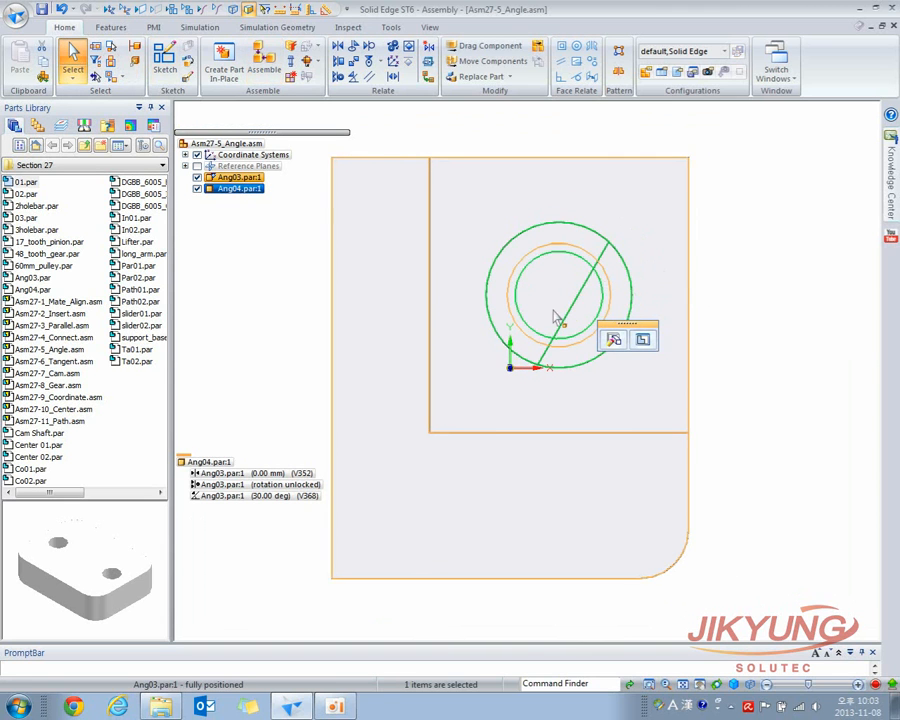
pyautogui.hotkey('ctrl', 'i')
pyautogui.moveTo(407, 146); pyautogui.dragTo(520, 292, button='middle')
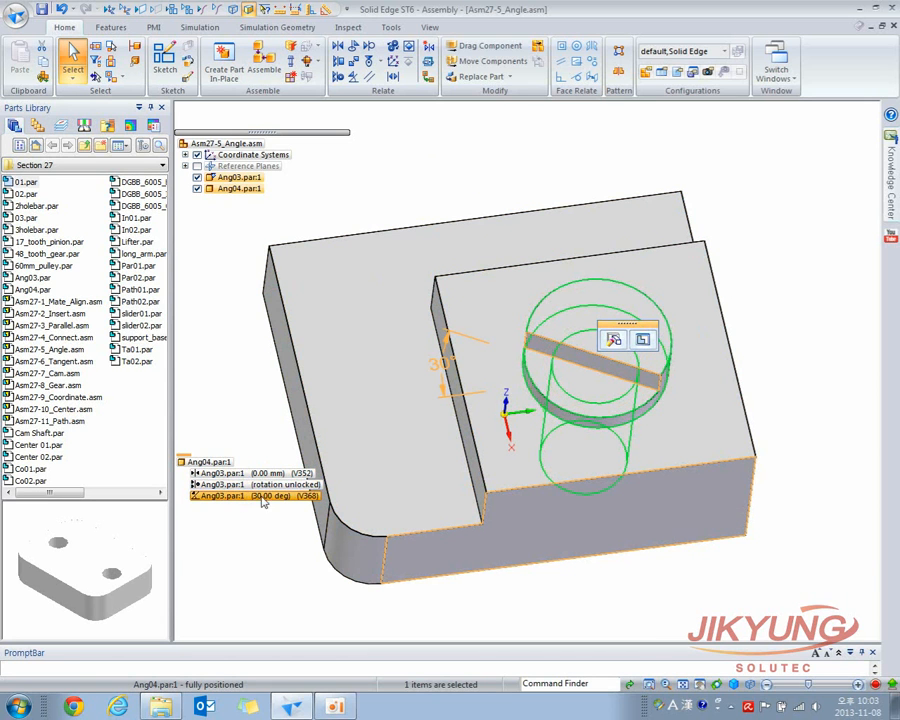
pyautogui.click(275, 497)
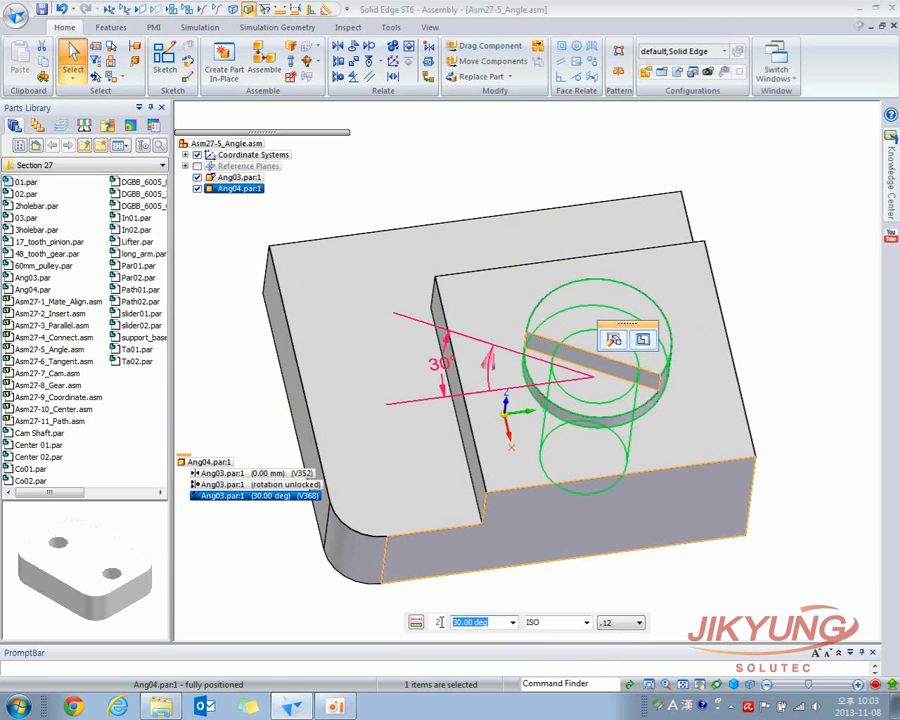
pyautogui.write('60')
pyautogui.press('Return')
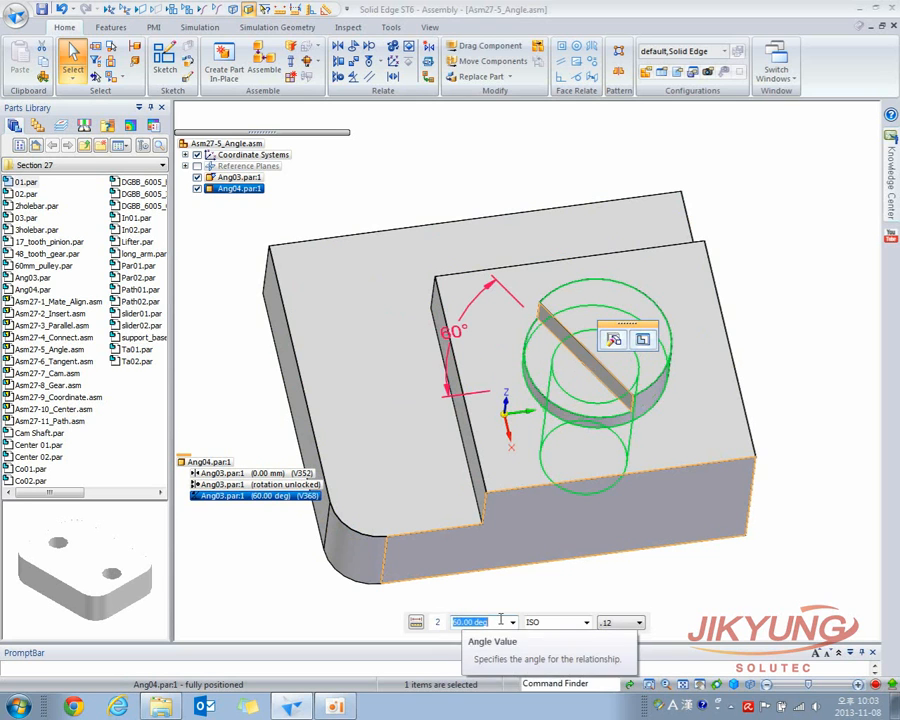
pyautogui.write('120')
pyautogui.press('Return')
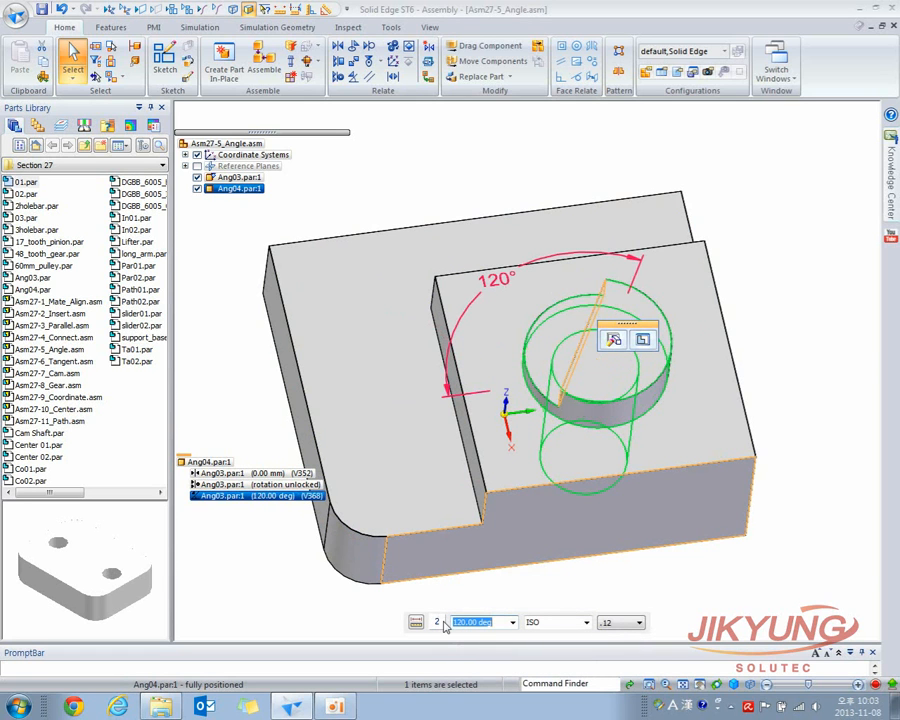
pyautogui.click(488, 168)
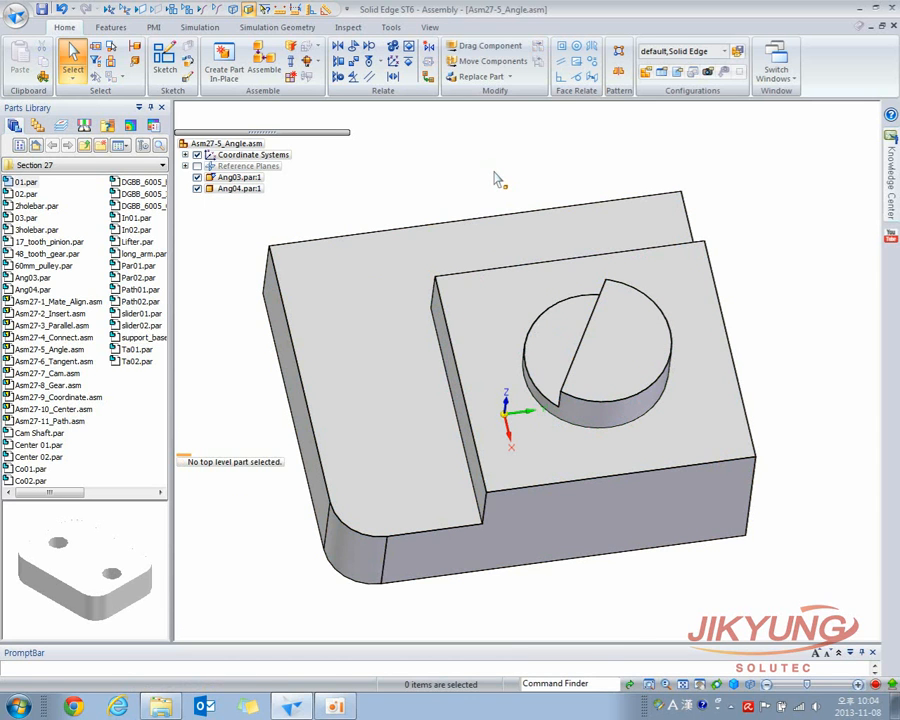
# Open the assembly Asm27-6_Tangent.asm and view the V-block and cylinder in isometric orientation.
pyautogui.click(15, 15)
pyautogui.click(203, 166)
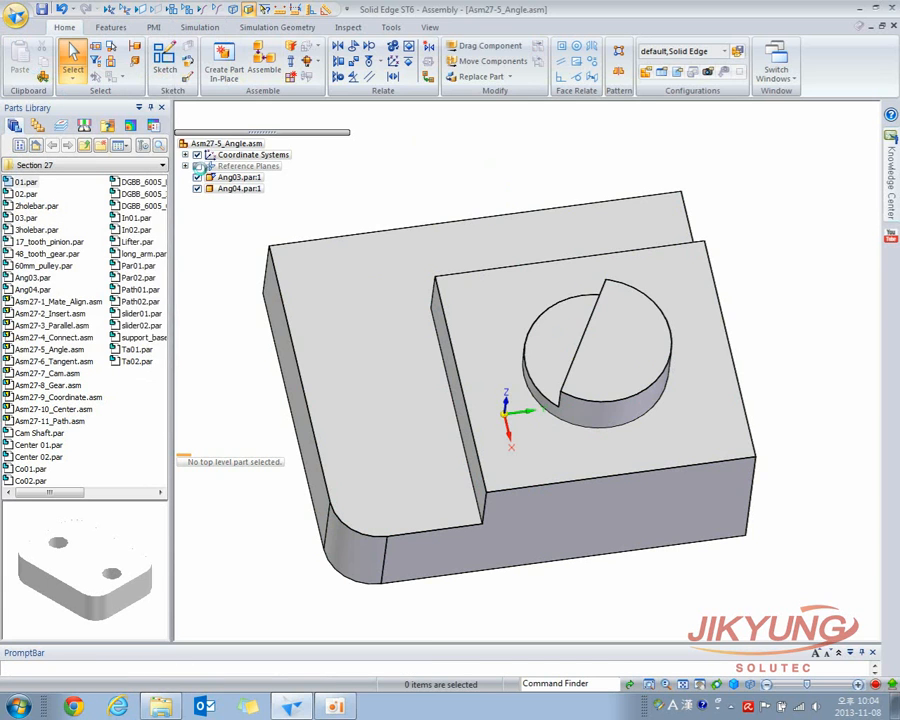
pyautogui.click(222, 180)
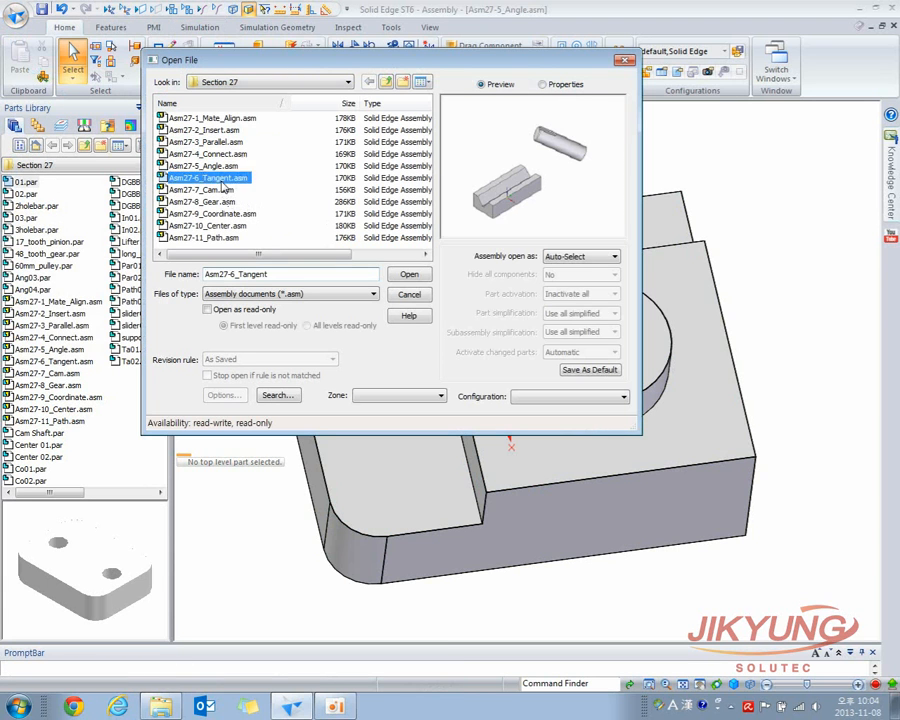
pyautogui.doubleClick(222, 180)
pyautogui.keyDown('shift'); pyautogui.moveTo(410, 302); pyautogui.dragTo(514, 243, button='middle'); pyautogui.keyUp('shift')
pyautogui.moveTo(518, 337); pyautogui.dragTo(580, 315, button='middle')
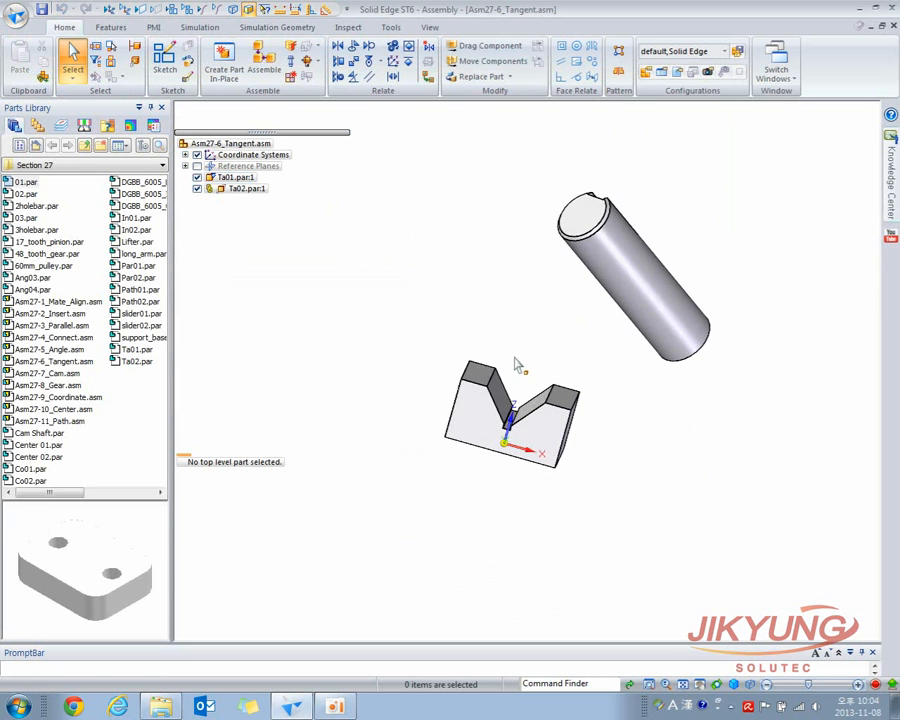
pyautogui.hotkey('ctrl', 'i')
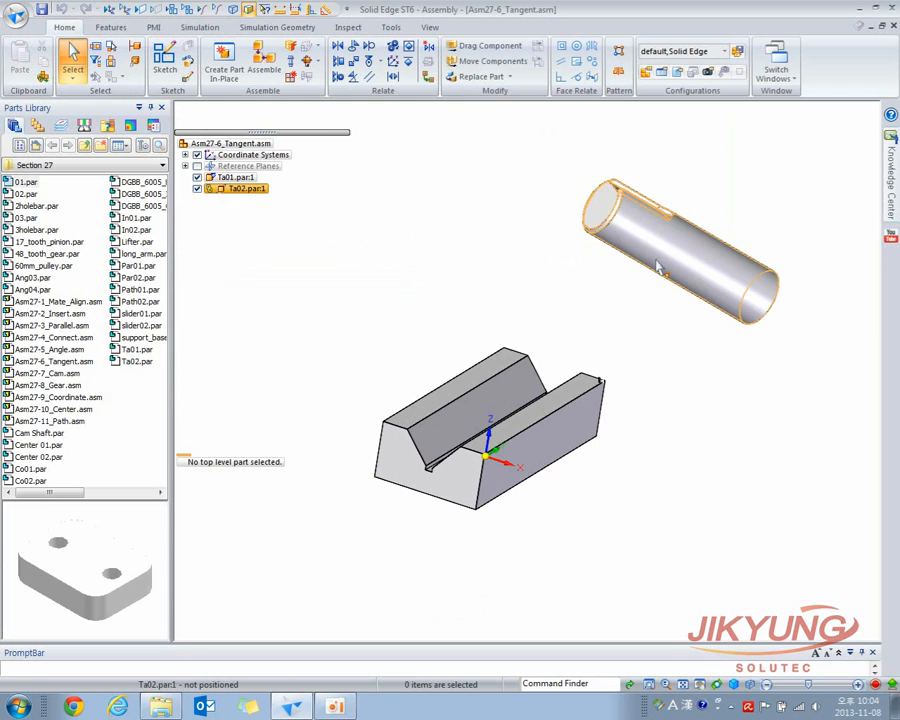
# Align the cylinder's slotted-end face with the V-block's front face using FlashFit, and move the cylinder above the block.
pyautogui.click(648, 256)
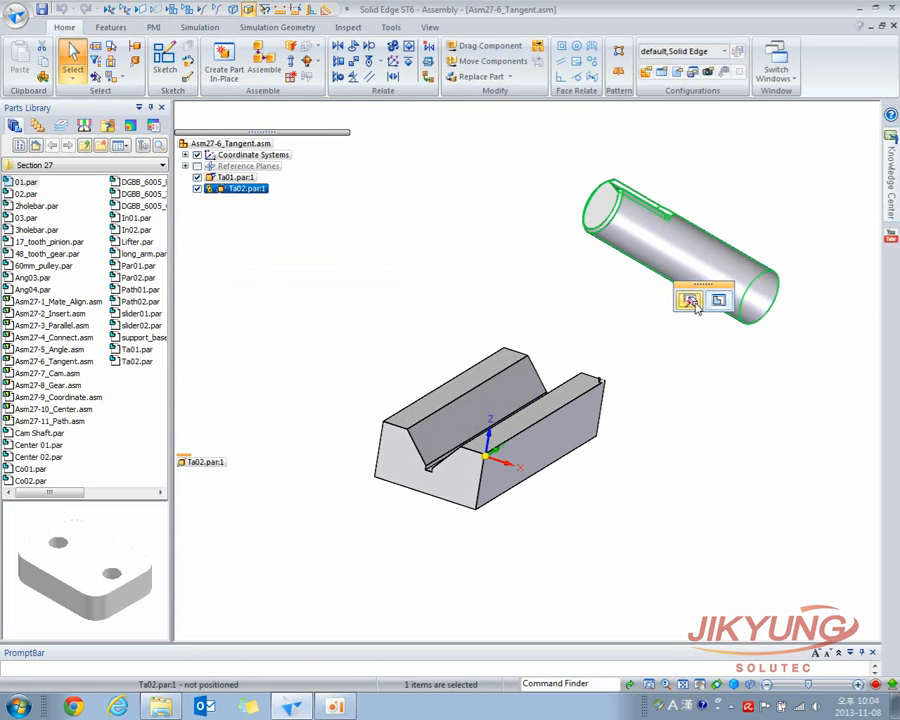
pyautogui.click(688, 299)
pyautogui.click(600, 213)
pyautogui.click(488, 405)
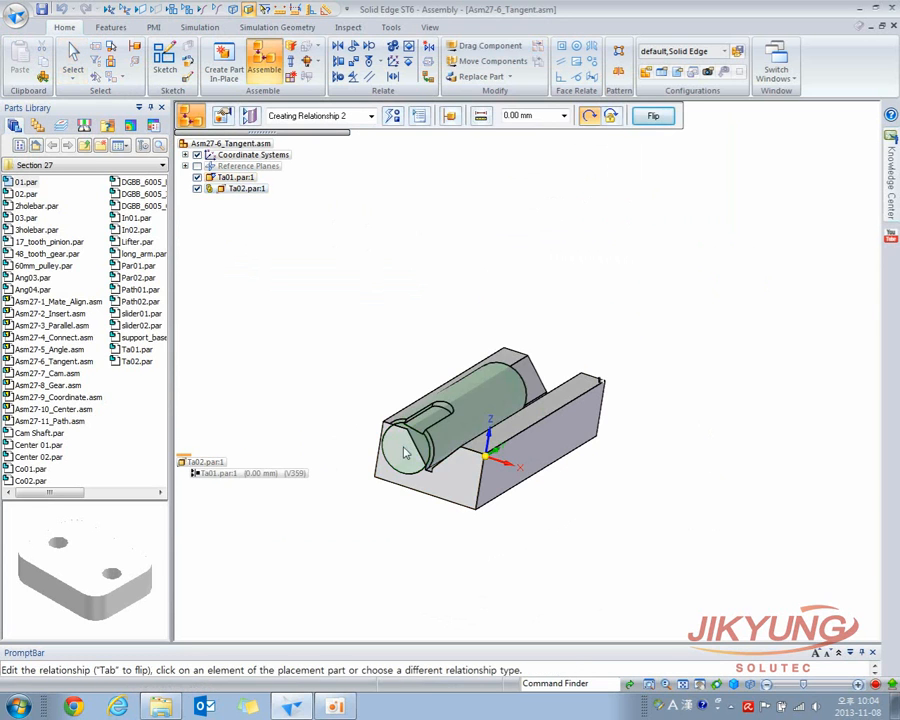
pyautogui.moveTo(488, 405); pyautogui.dragTo(541, 262)
pyautogui.moveTo(559, 328); pyautogui.dragTo(595, 305, button='middle')
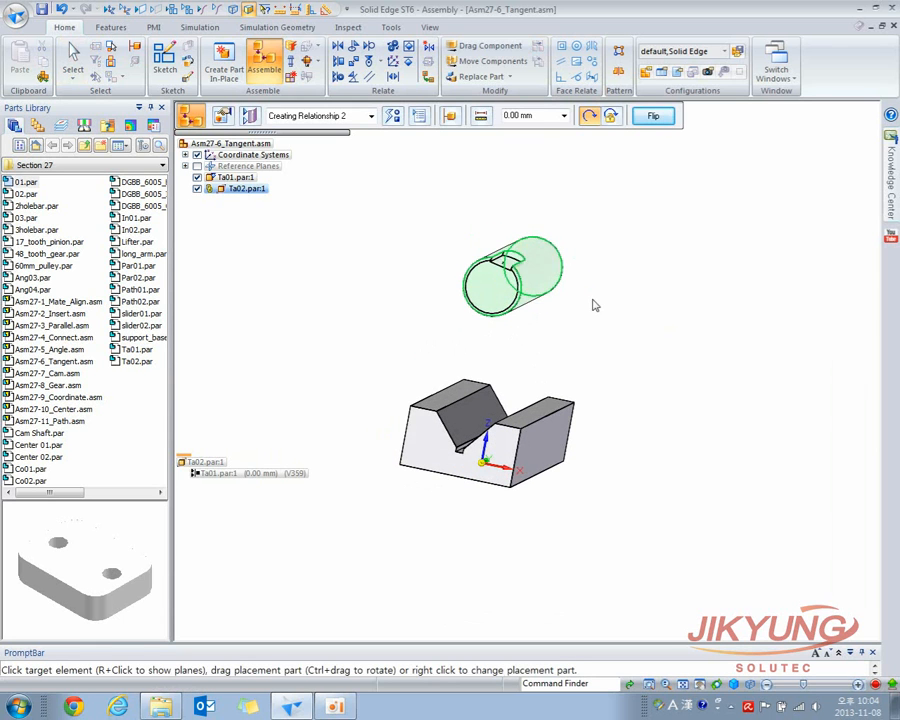
# Apply a Tangent relationship with 0.00 mm offset between the cylinder's round surface and the V-groove's left sloped face.
pyautogui.click(392, 116)
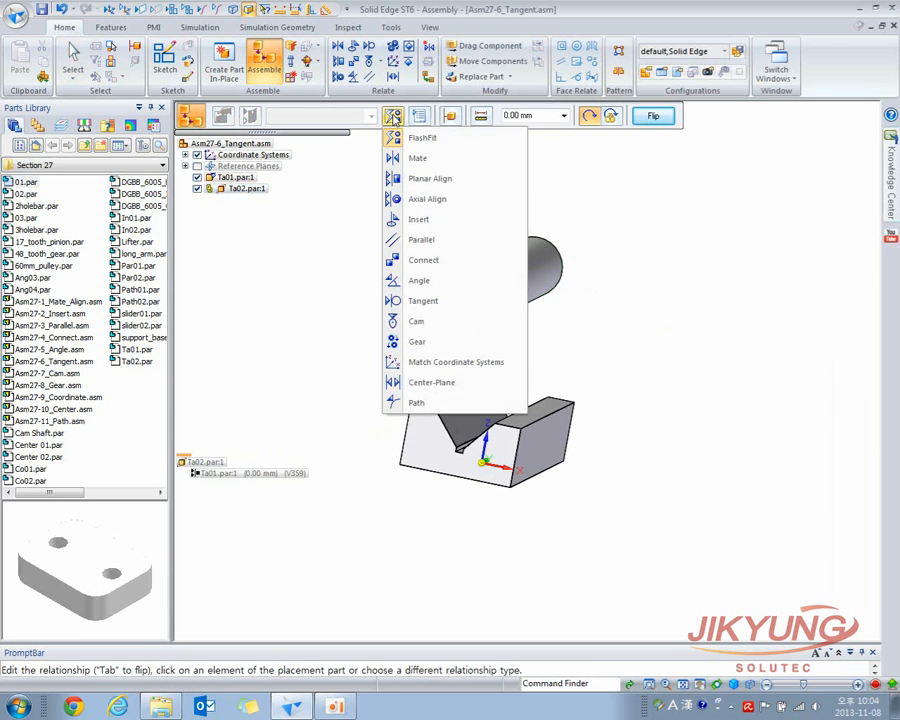
pyautogui.click(432, 301)
pyautogui.moveTo(411, 323); pyautogui.dragTo(441, 318, button='middle')
pyautogui.scroll(3, 436, 354)
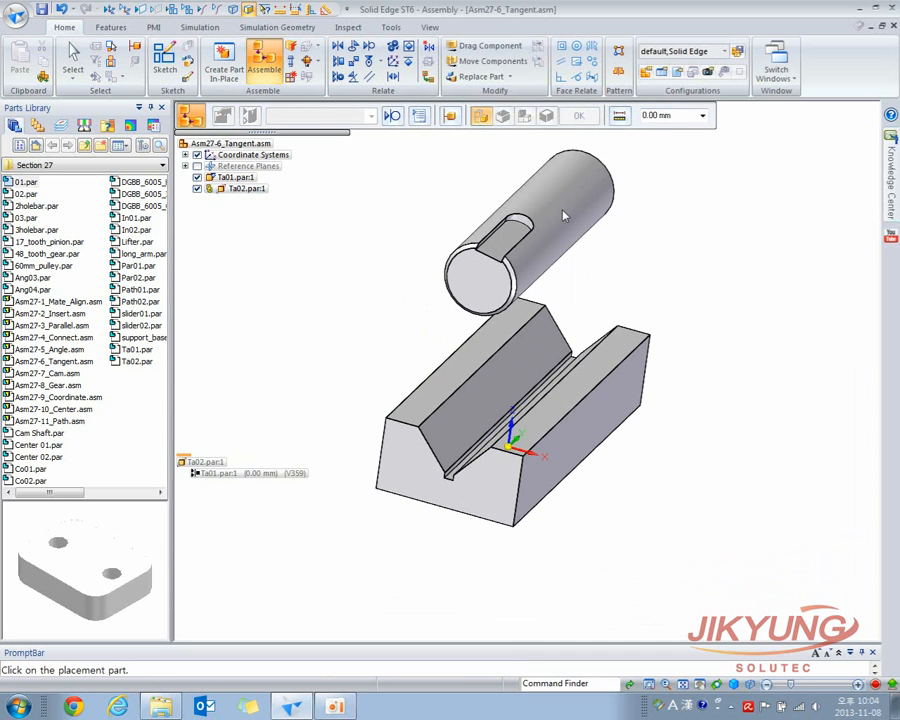
pyautogui.click(508, 190)
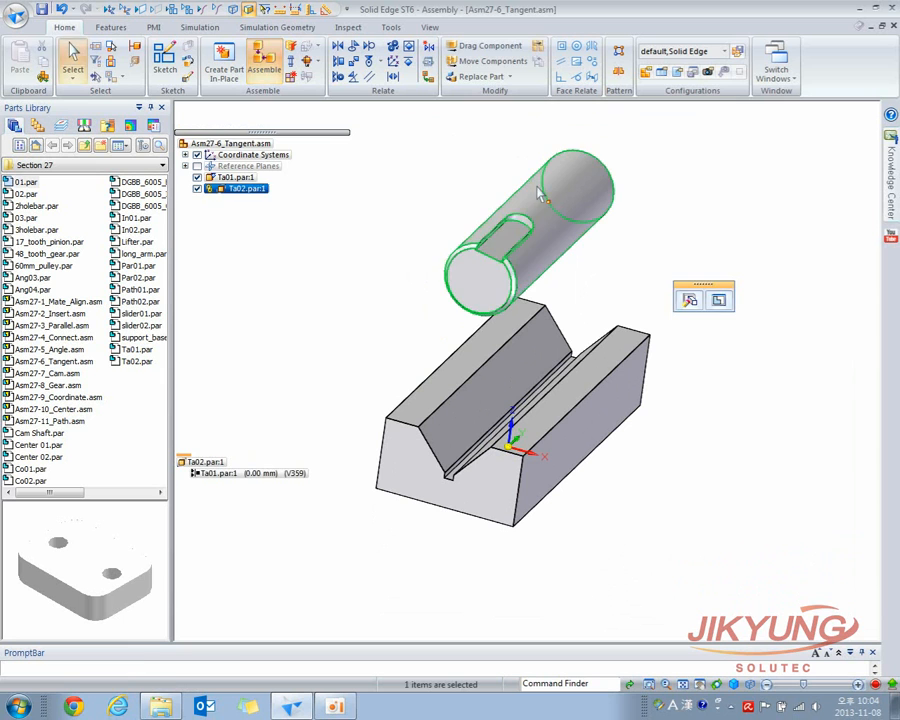
pyautogui.click(392, 115)
pyautogui.click(420, 355)
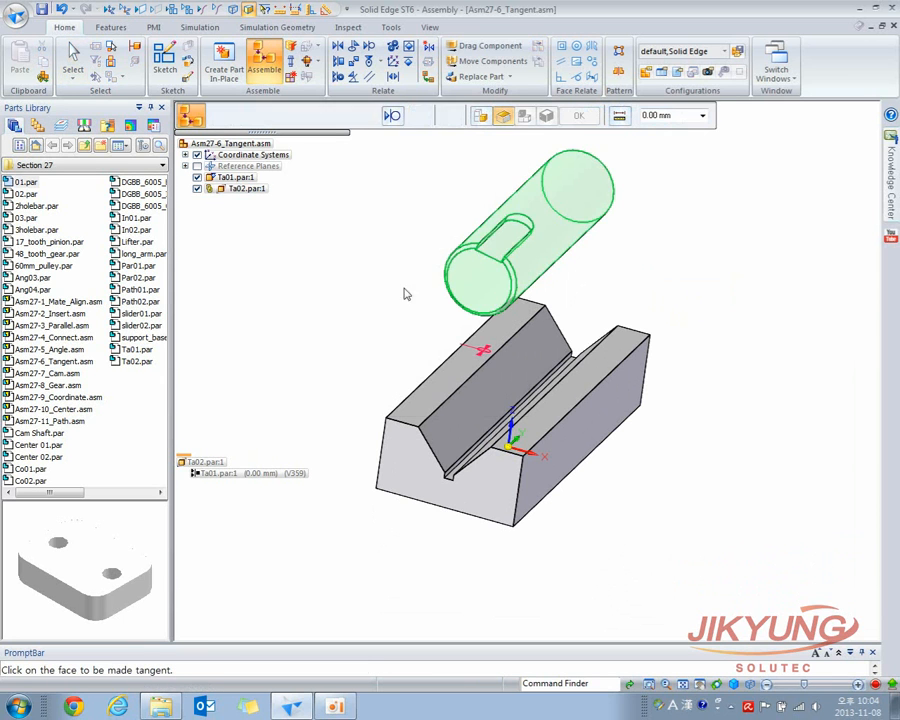
pyautogui.click(534, 196)
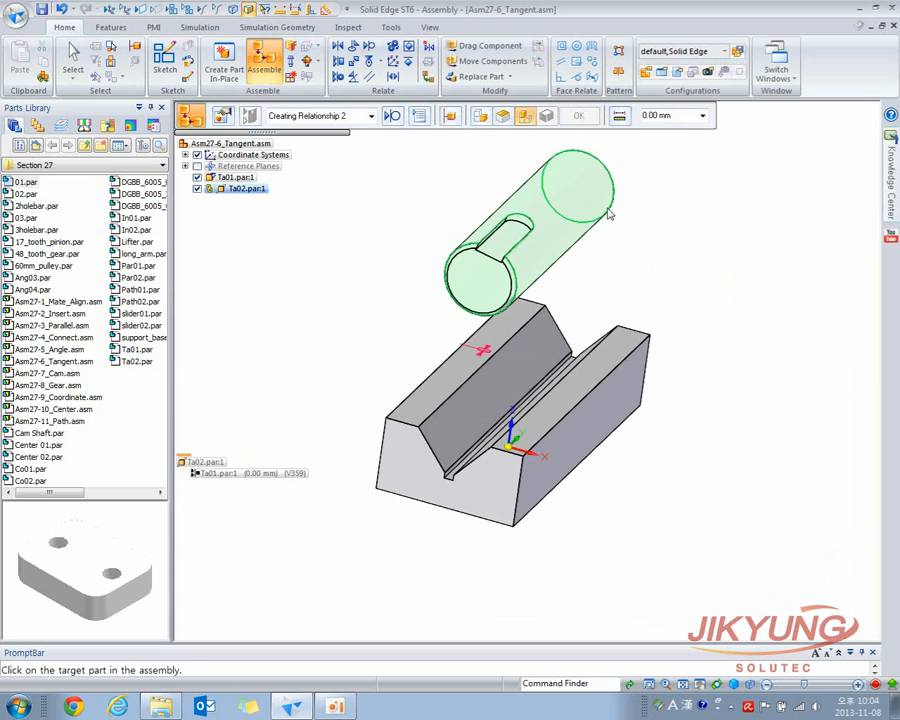
pyautogui.click(556, 345)
pyautogui.click(562, 348)
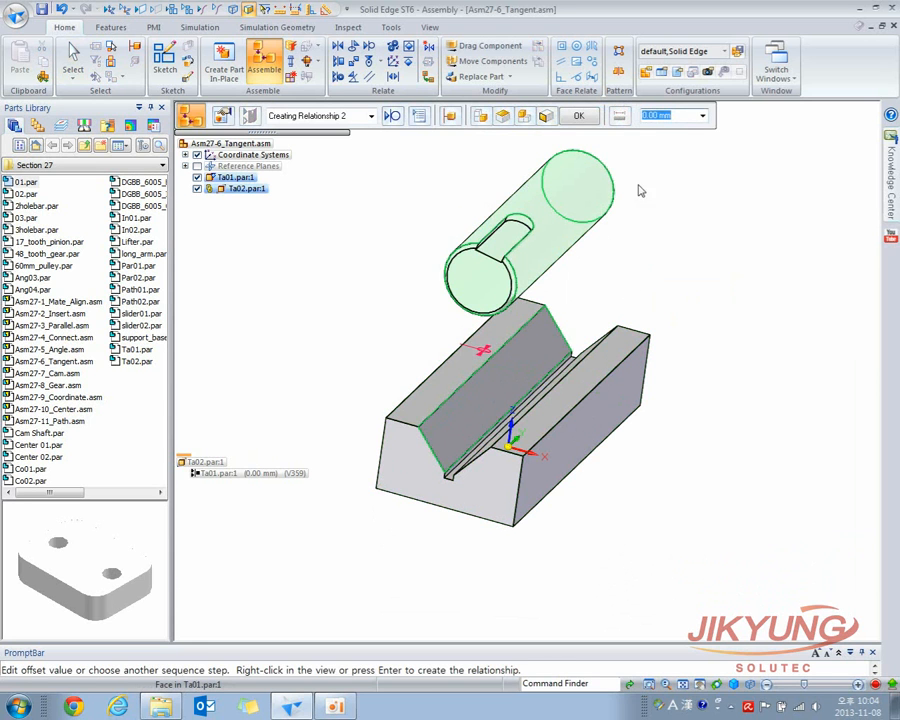
pyautogui.click(579, 116)
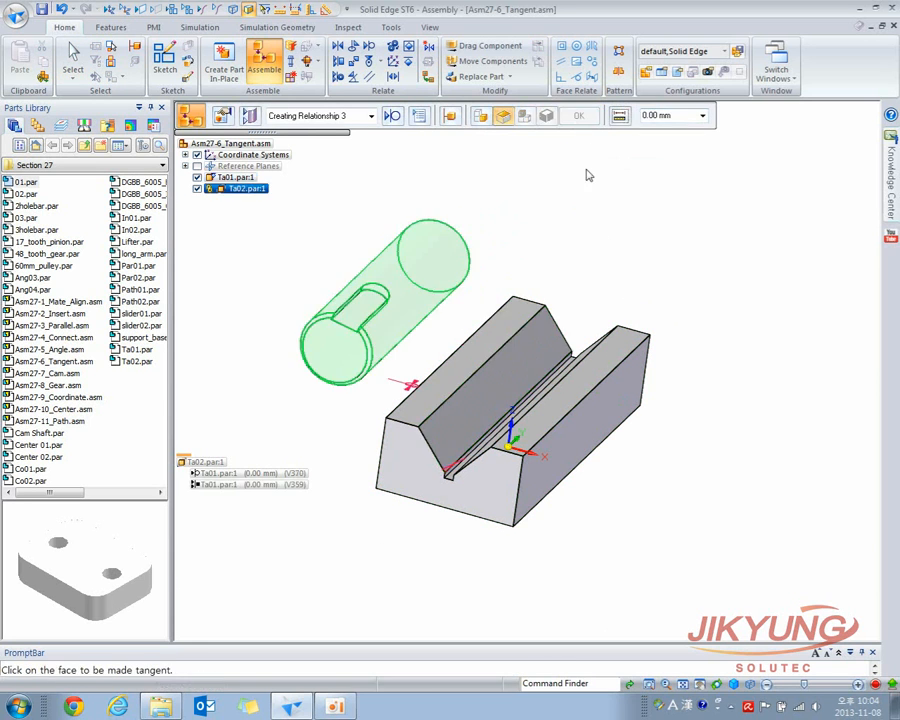
# Edit the first tangent relationship in front view and flip the cylinder to the upper side of the sloped face.
pyautogui.hotkey('ctrl', 'f')
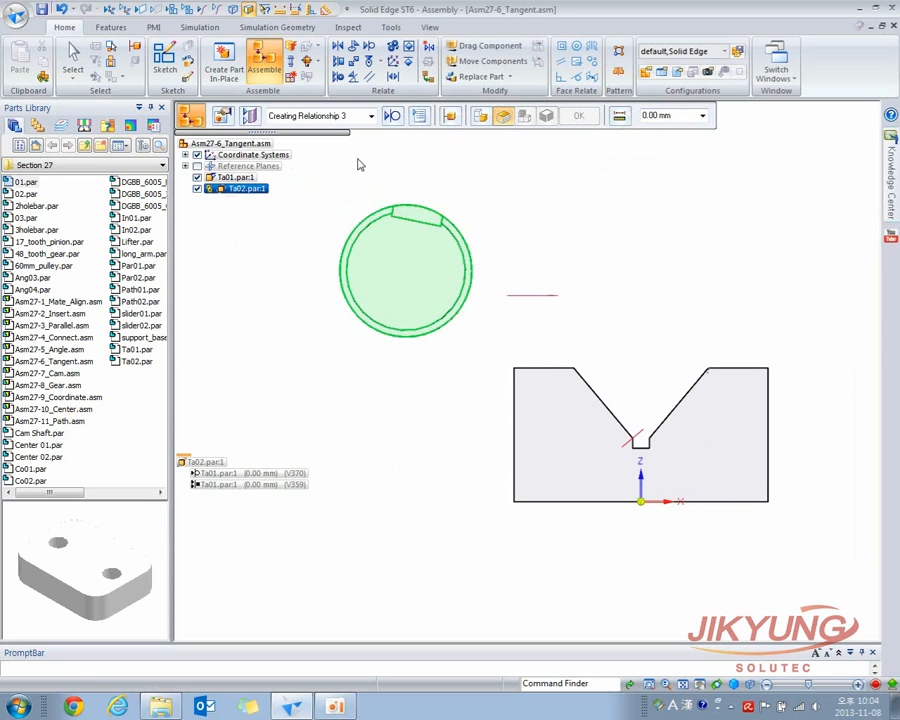
pyautogui.click(424, 247)
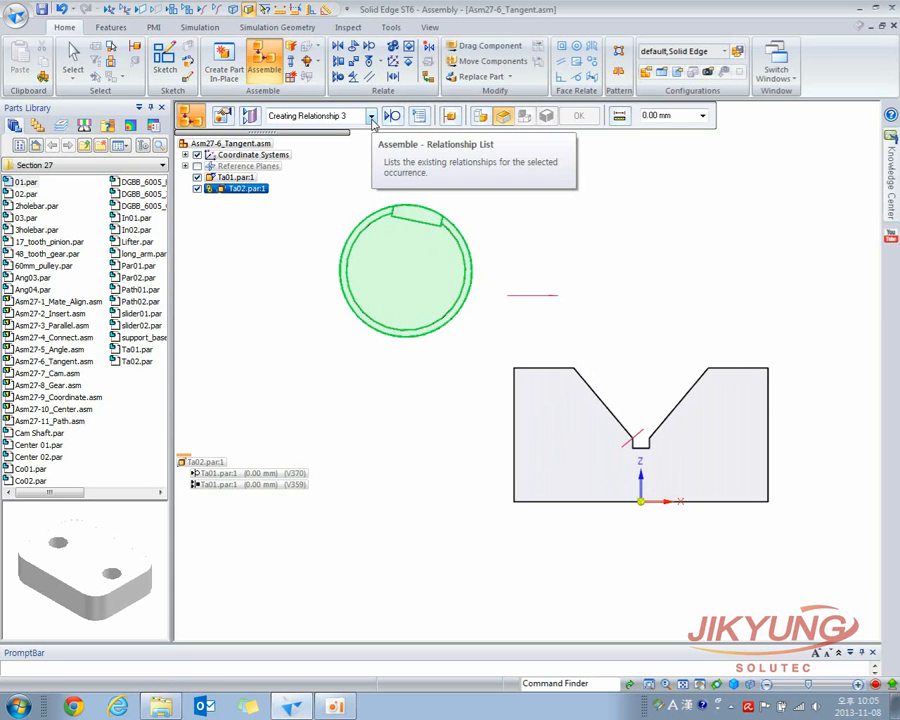
pyautogui.click(371, 116)
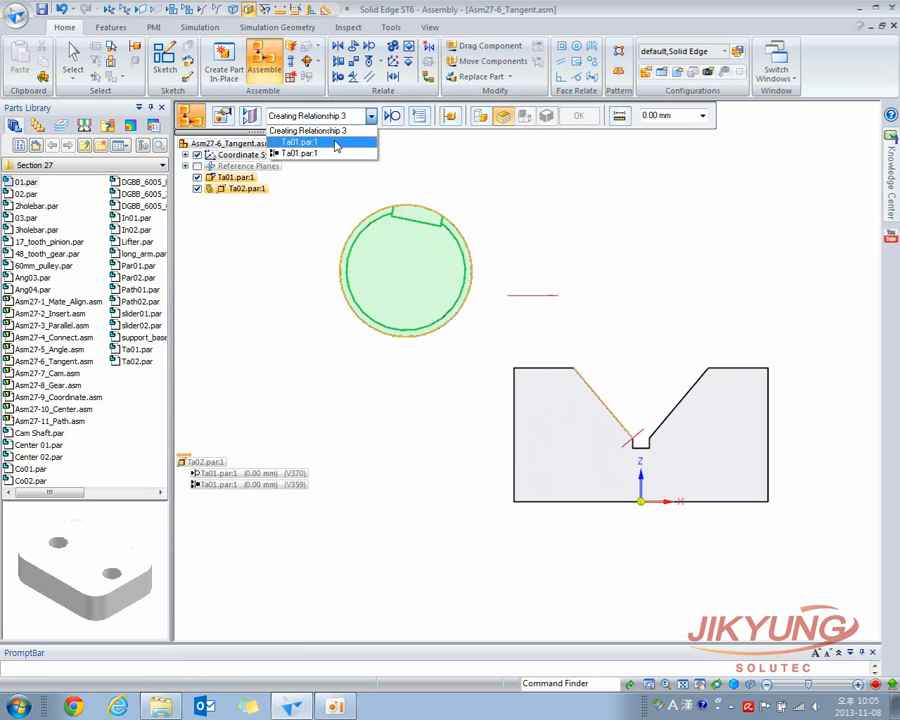
pyautogui.click(336, 146)
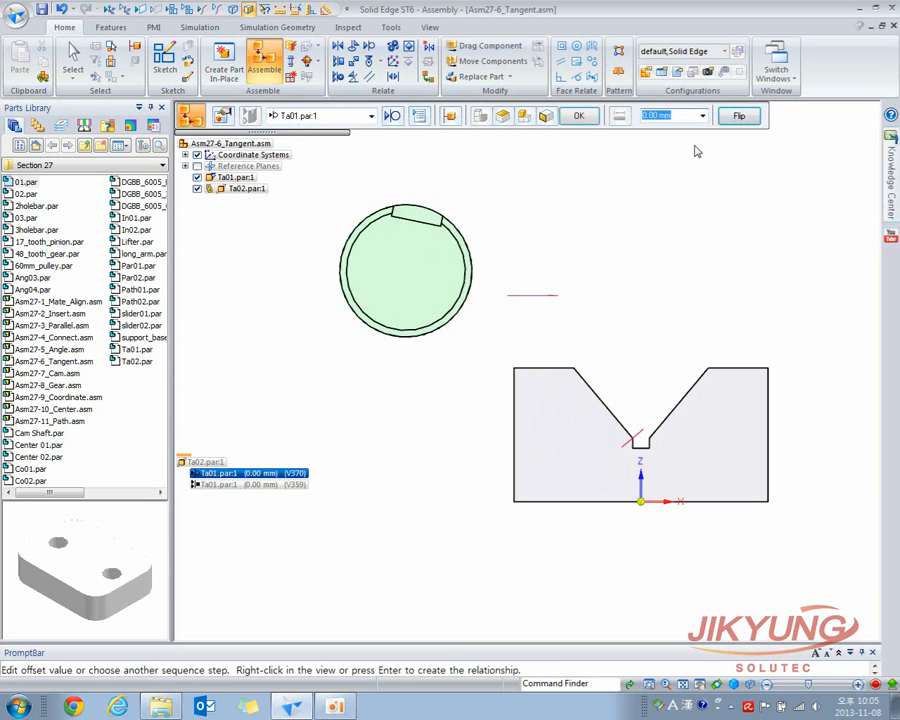
pyautogui.click(738, 117)
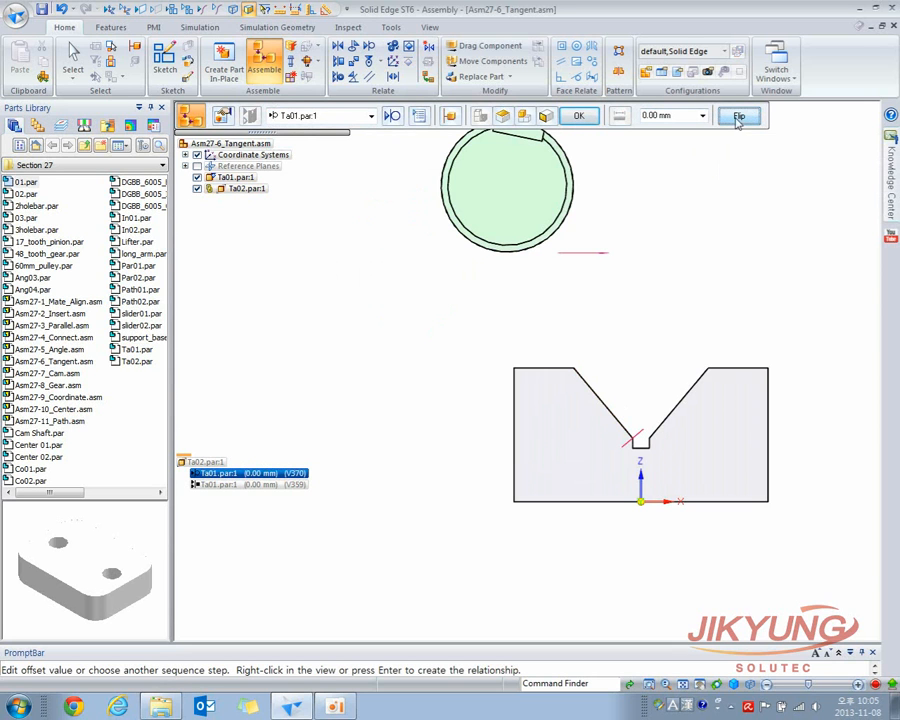
pyautogui.click(738, 117)
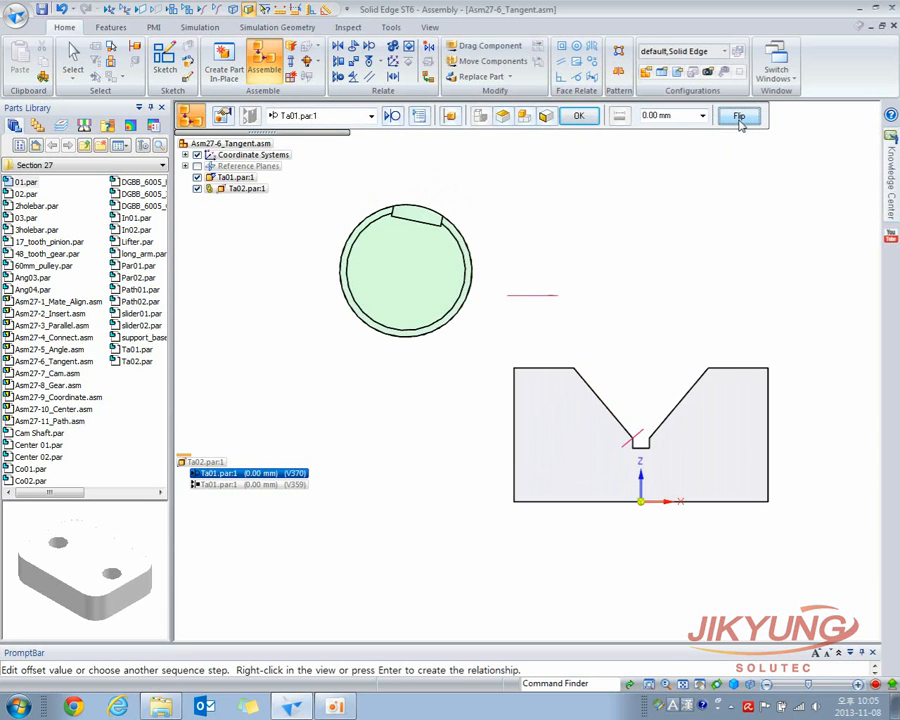
pyautogui.click(739, 117)
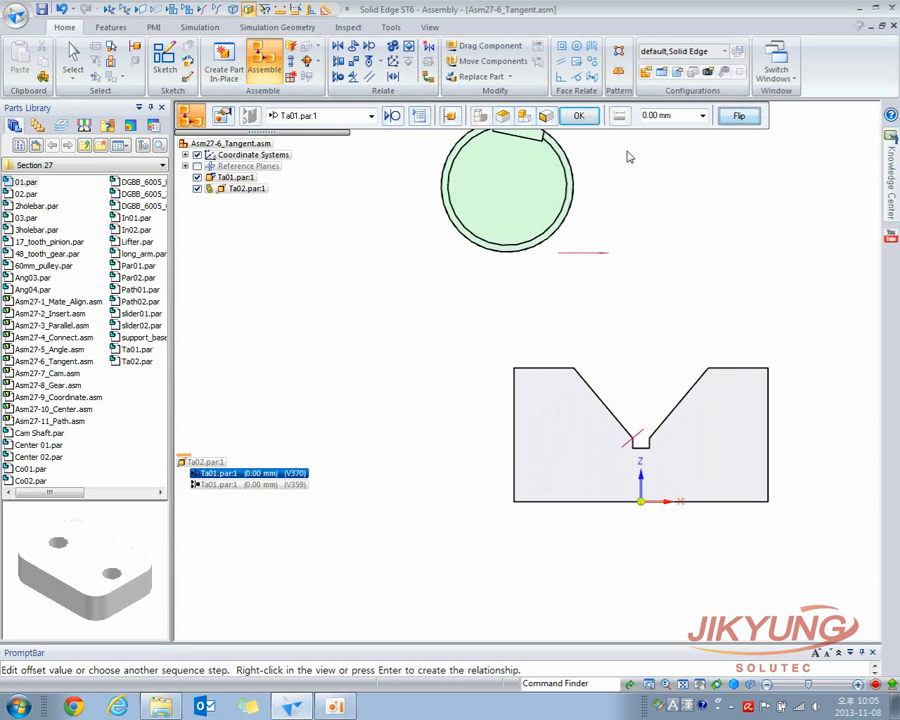
pyautogui.click(578, 116)
# Add a second Tangent relationship with 0.00 mm offset between the cylinder's round surface and the V-groove's right sloped face.
pyautogui.moveTo(505, 169); pyautogui.dragTo(464, 201, button='middle')
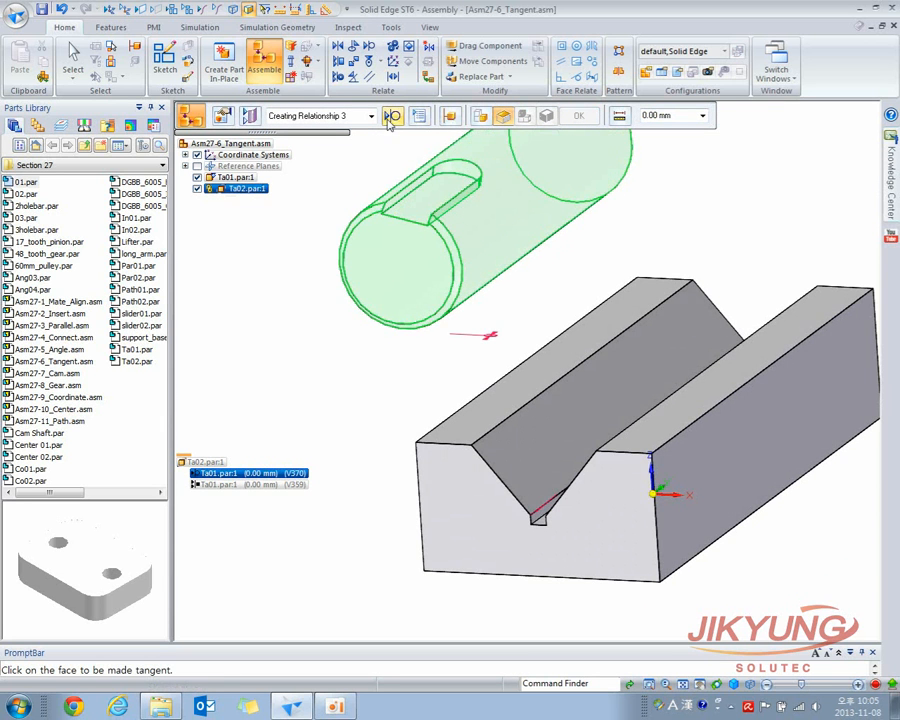
pyautogui.scroll(-1, 390, 160)
pyautogui.keyDown('shift'); pyautogui.moveTo(390, 160); pyautogui.dragTo(403, 200, button='middle'); pyautogui.keyUp('shift')
pyautogui.click(522, 261)
pyautogui.moveTo(522, 261); pyautogui.dragTo(640, 375, button='middle')
pyautogui.click(652, 383)
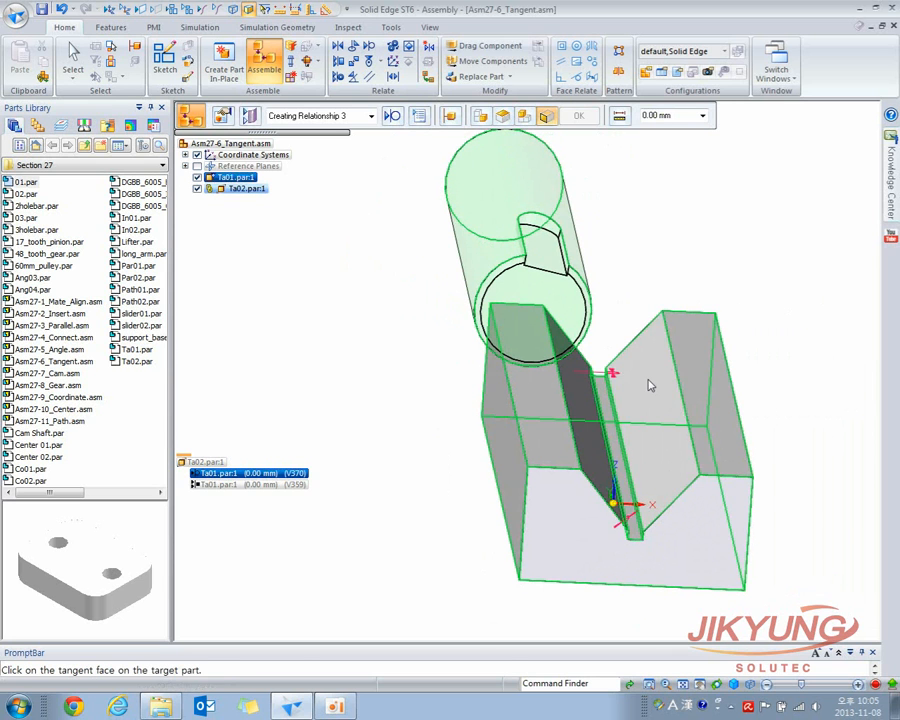
pyautogui.click(649, 377)
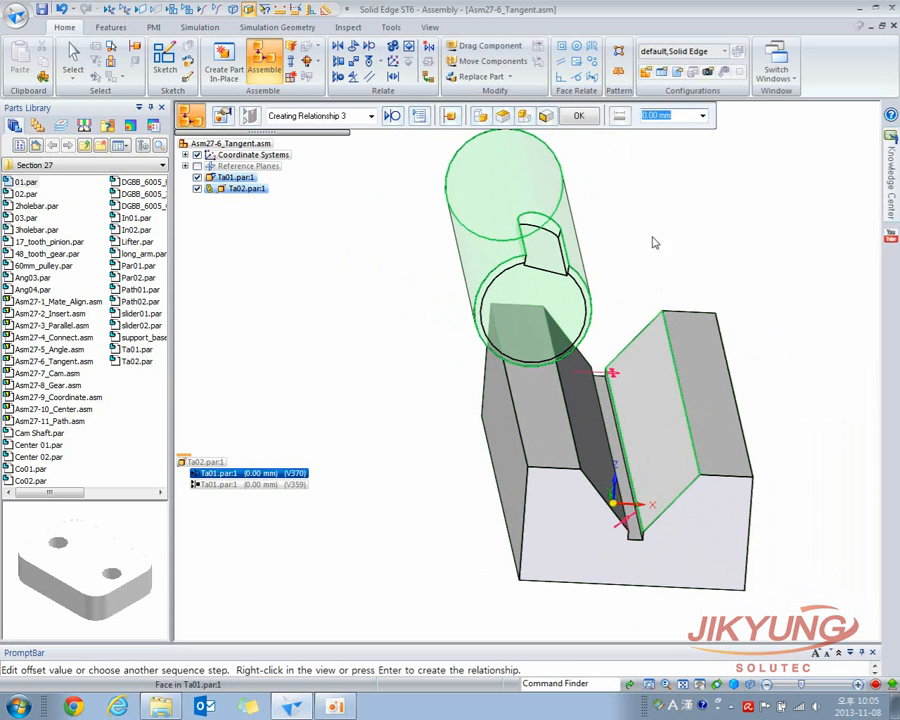
pyautogui.click(580, 117)
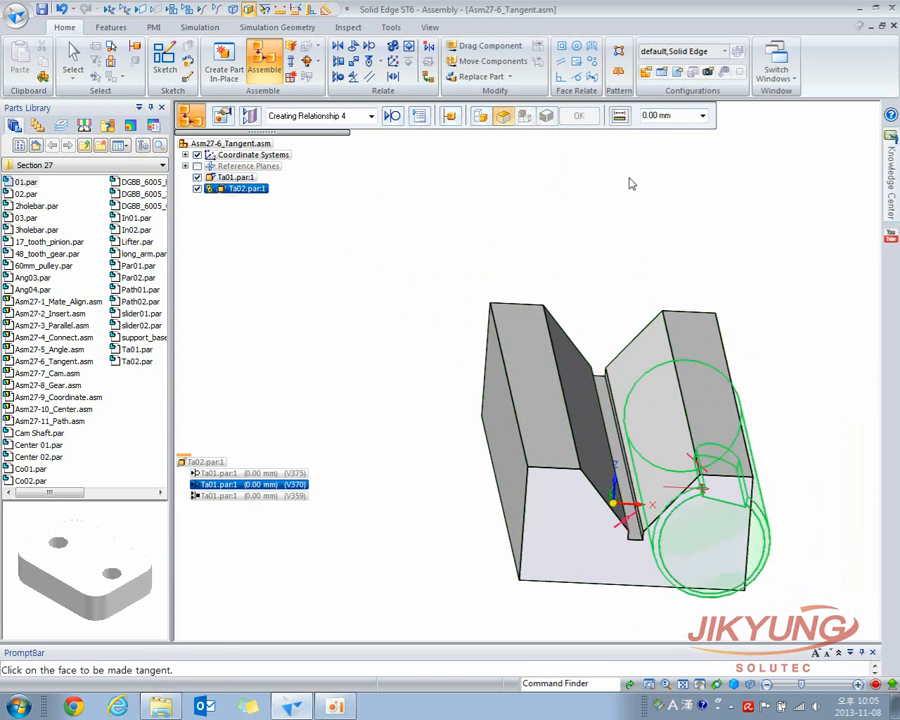
# Examine the cylinder's position against both groove faces from the front, check its relationship list, and end the Assemble command.
pyautogui.hotkey('ctrl', 'f')
pyautogui.moveTo(646, 278)
pyautogui.keyDown('ctrl'); pyautogui.mouseDown(button='middle')
pyautogui.moveTo(651, 229)
pyautogui.moveTo(660, 263)
pyautogui.mouseUp(button='middle'); pyautogui.keyUp('ctrl')
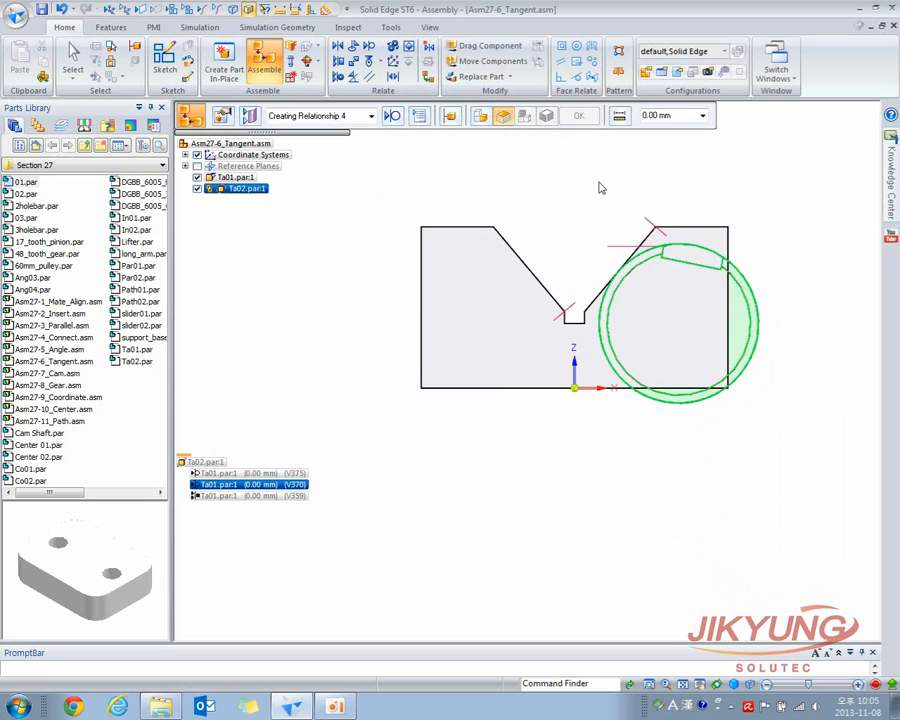
pyautogui.click(366, 116)
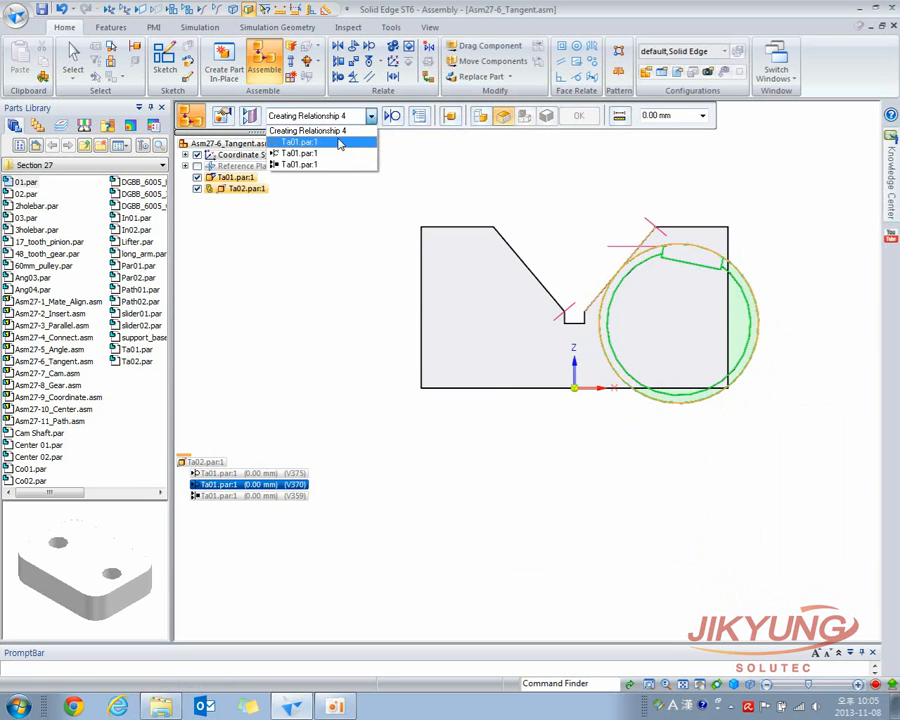
pyautogui.click(433, 157)
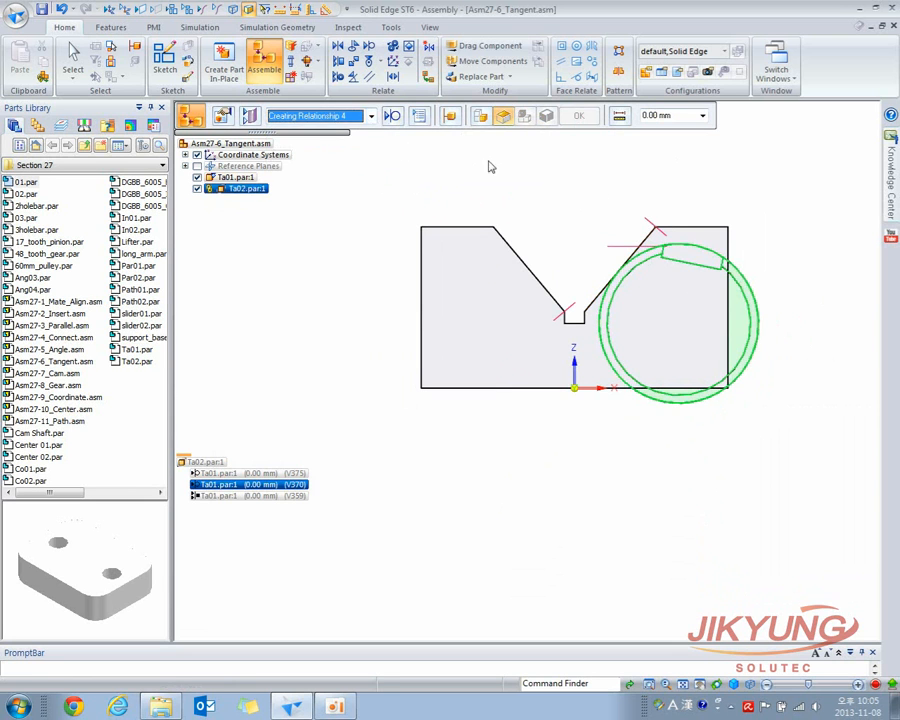
pyautogui.press('Escape')
pyautogui.press('Escape')
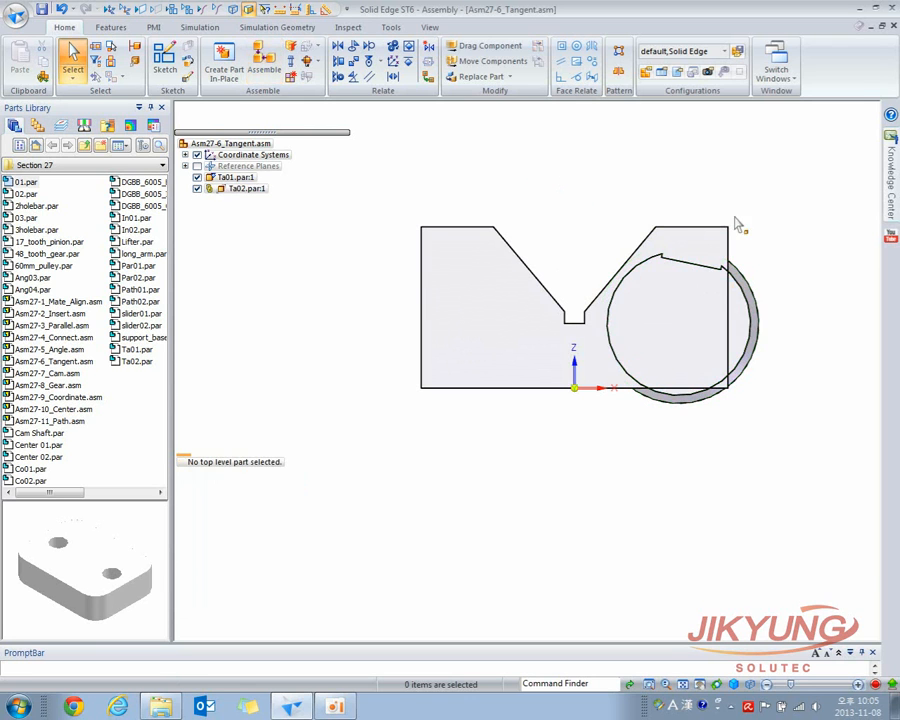
# Flip the cylinder's tangent relationship with the right groove face, flip it back, and clear the selection.
pyautogui.click(750, 305)
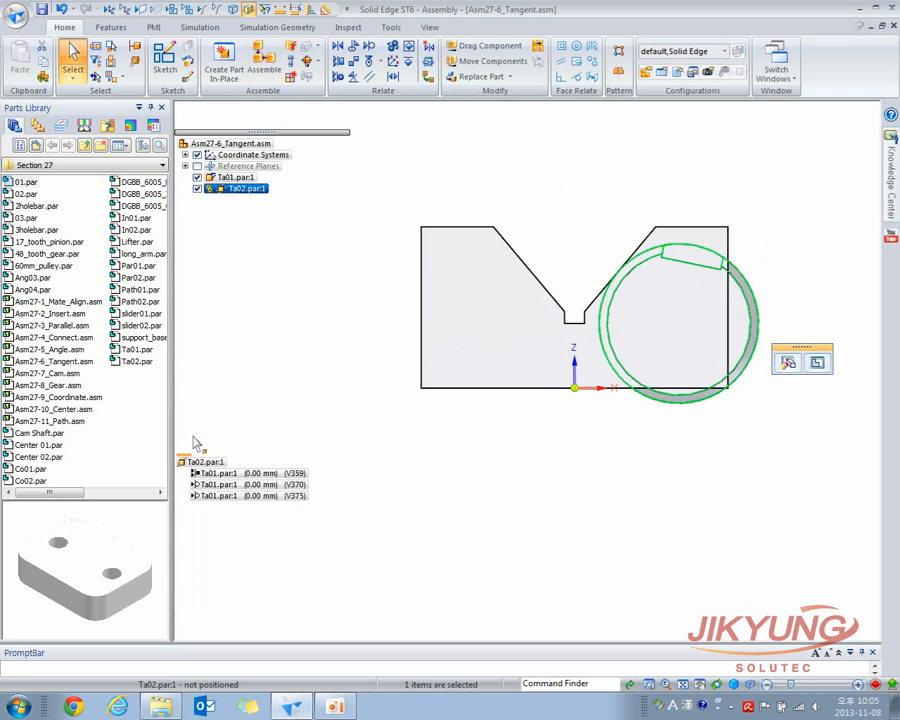
pyautogui.click(221, 475)
pyautogui.click(222, 497)
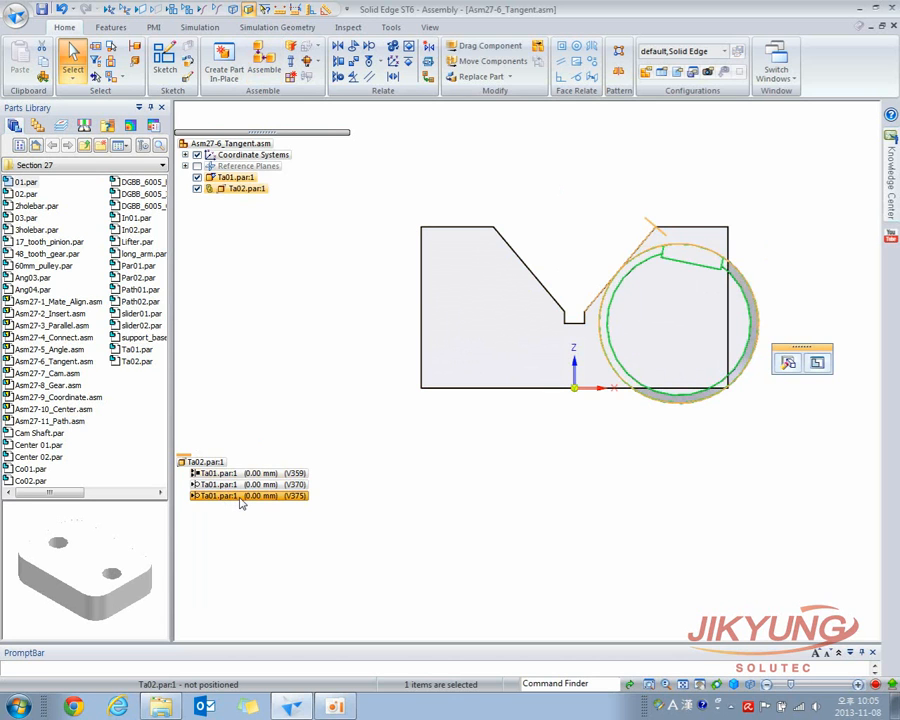
pyautogui.click(241, 501)
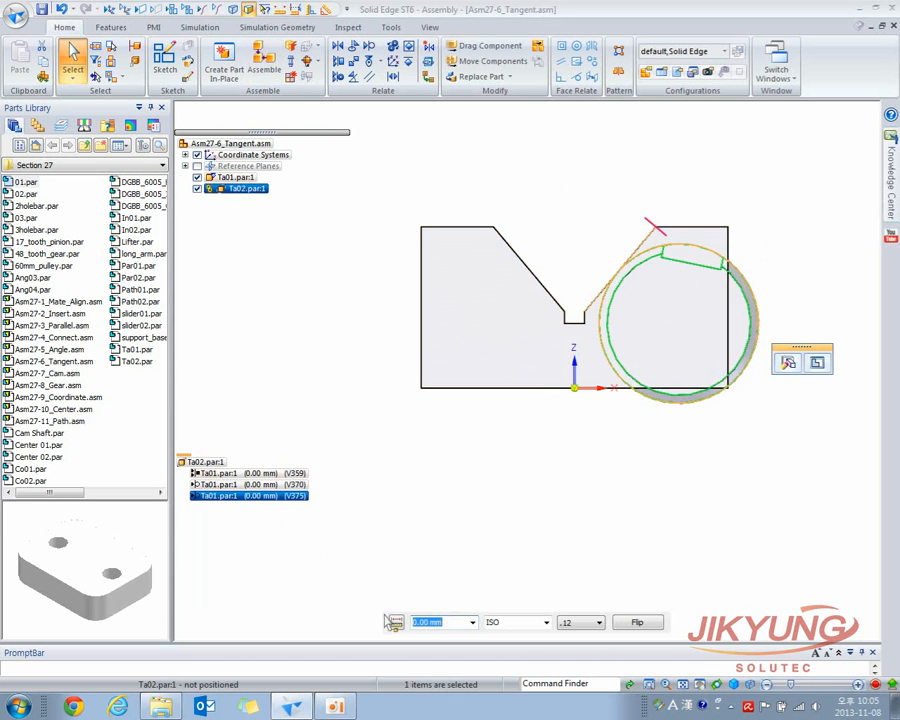
pyautogui.click(637, 624)
pyautogui.click(637, 624)
pyautogui.click(404, 493)
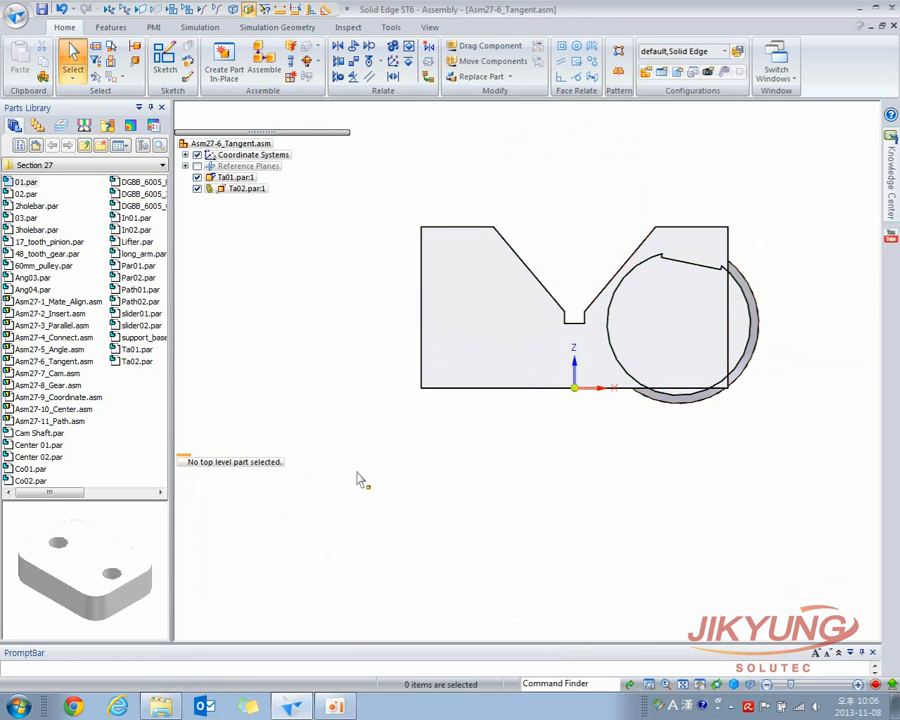
# Flip the cylinder's second tangent relationship so it seats in the V-groove, and show the assembly in isometric view.
pyautogui.click(718, 402)
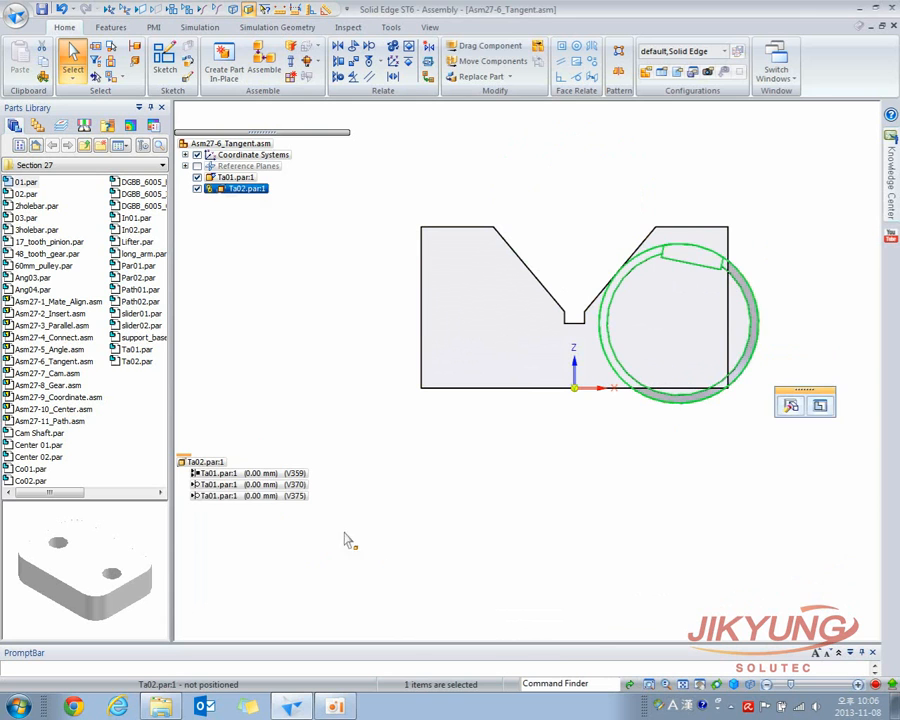
pyautogui.rightClick(272, 498)
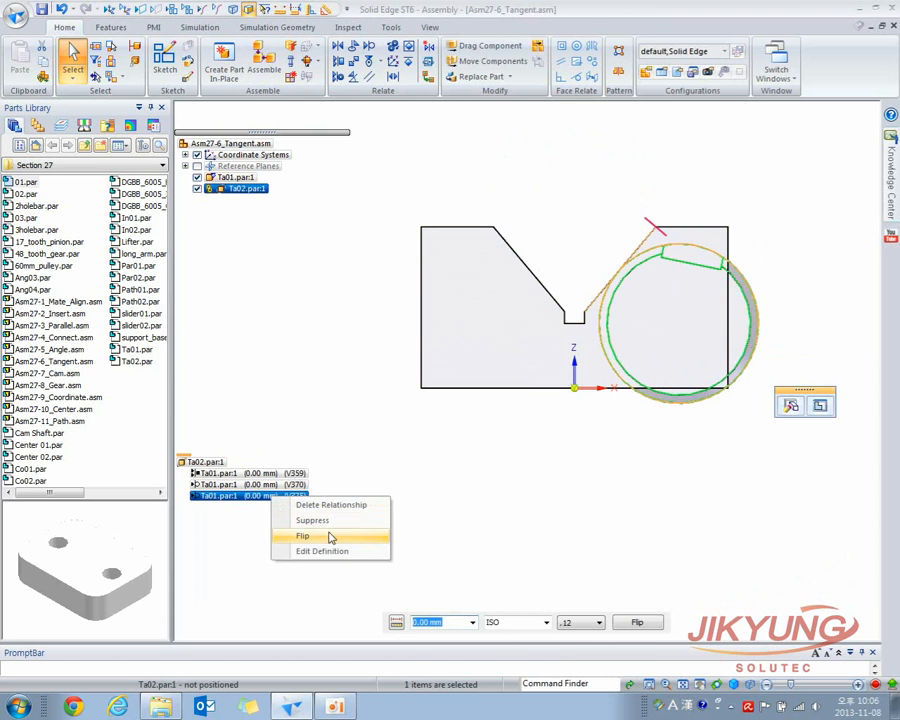
pyautogui.click(303, 537)
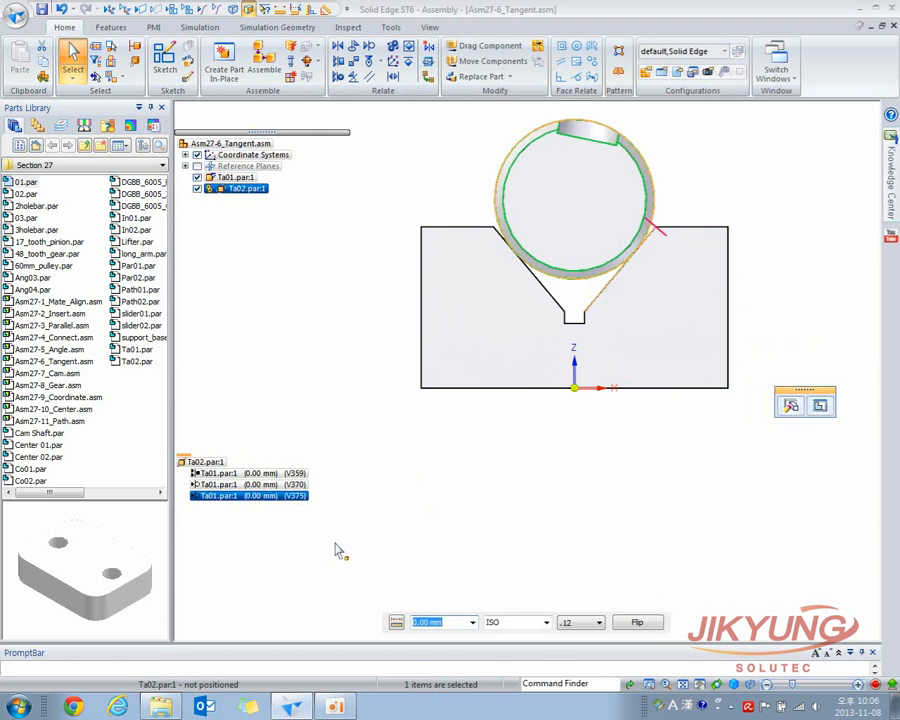
pyautogui.click(430, 511)
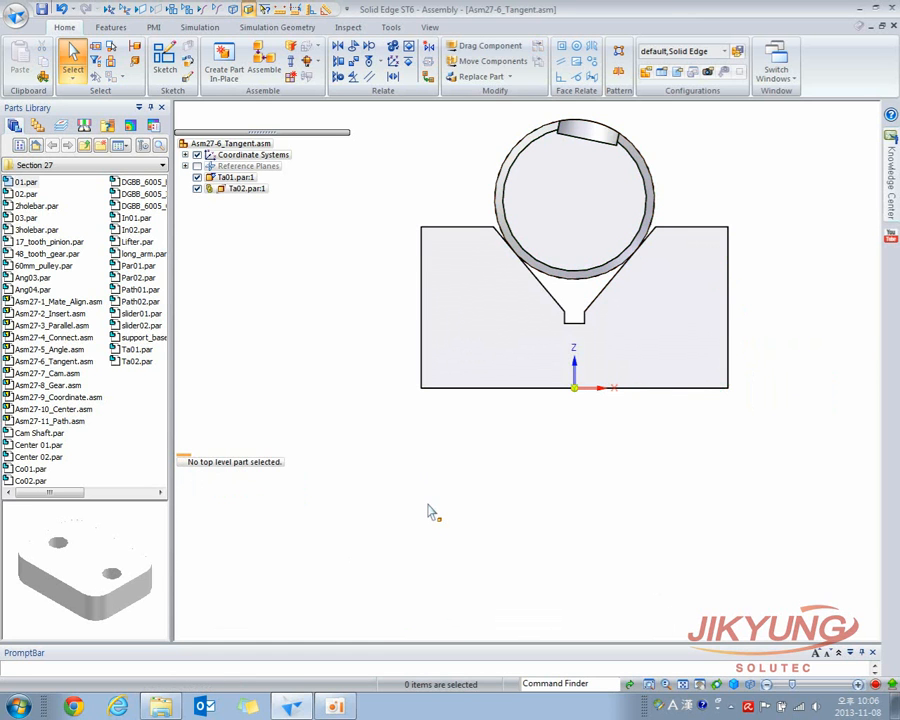
pyautogui.hotkey('ctrl', 'i')
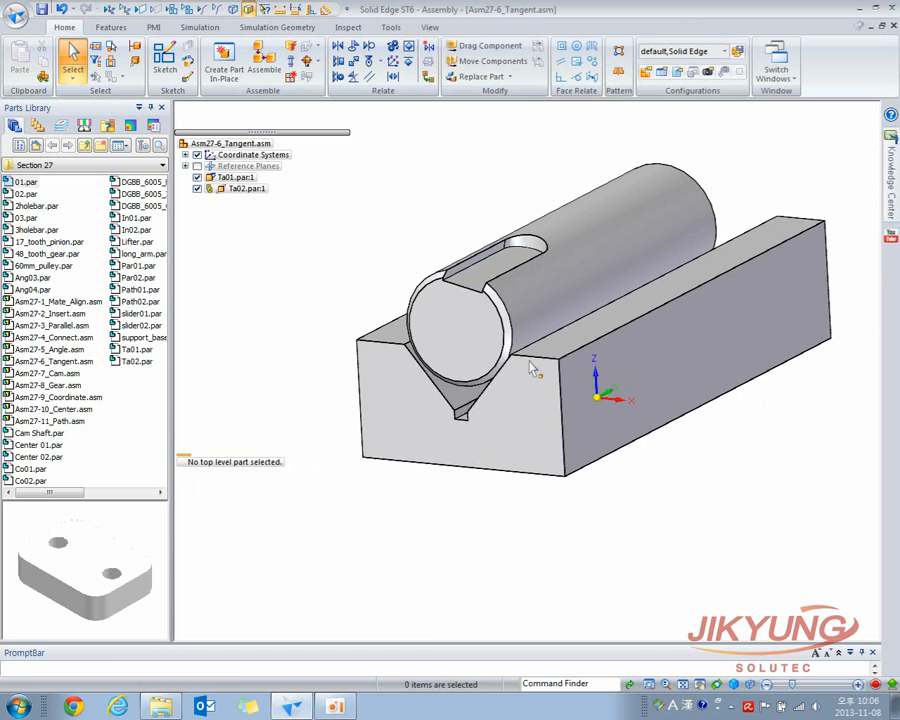
# Copy and paste the cylinder, relating the copy's end face to the V-block's front face with a 0.00 mm offset.
pyautogui.click(518, 314)
pyautogui.hotkey('ctrl', 'c')
pyautogui.hotkey('ctrl', 'v')
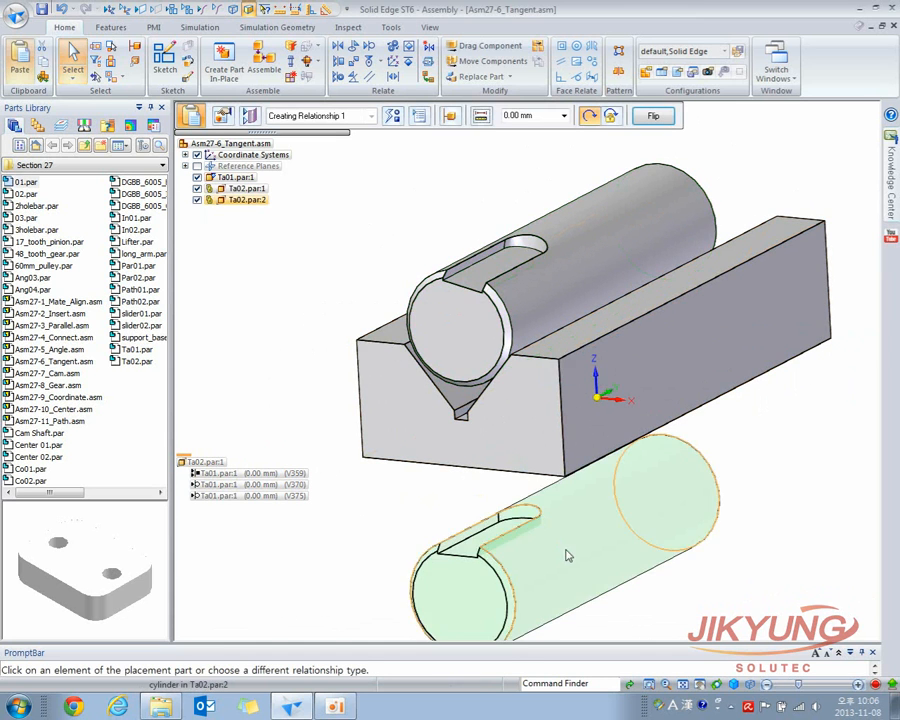
pyautogui.click(518, 497)
pyautogui.click(476, 408)
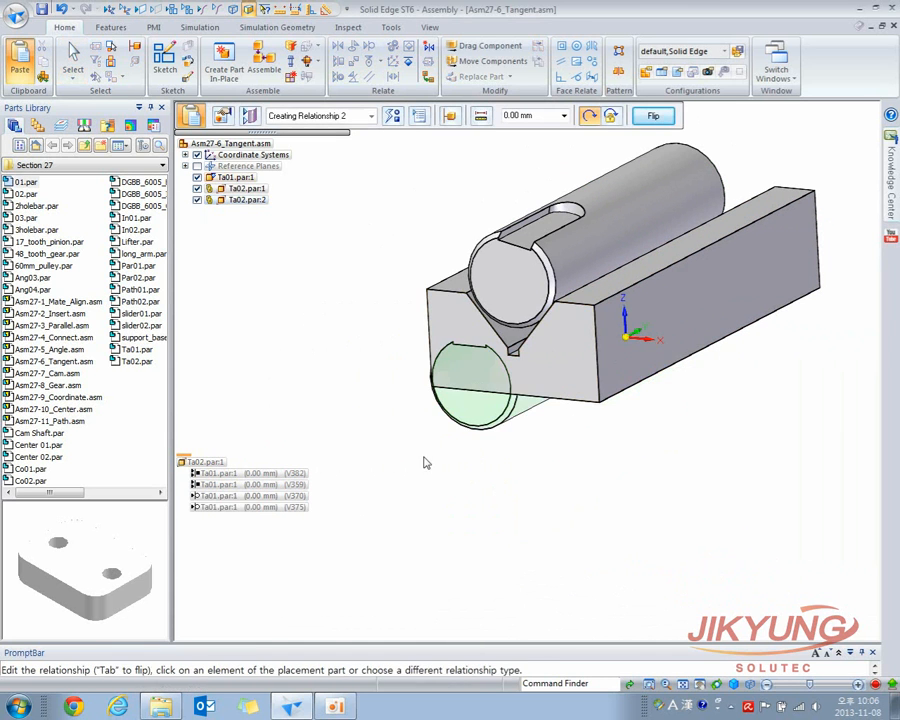
pyautogui.press('Escape')
pyautogui.moveTo(458, 474); pyautogui.dragTo(416, 452, button='middle')
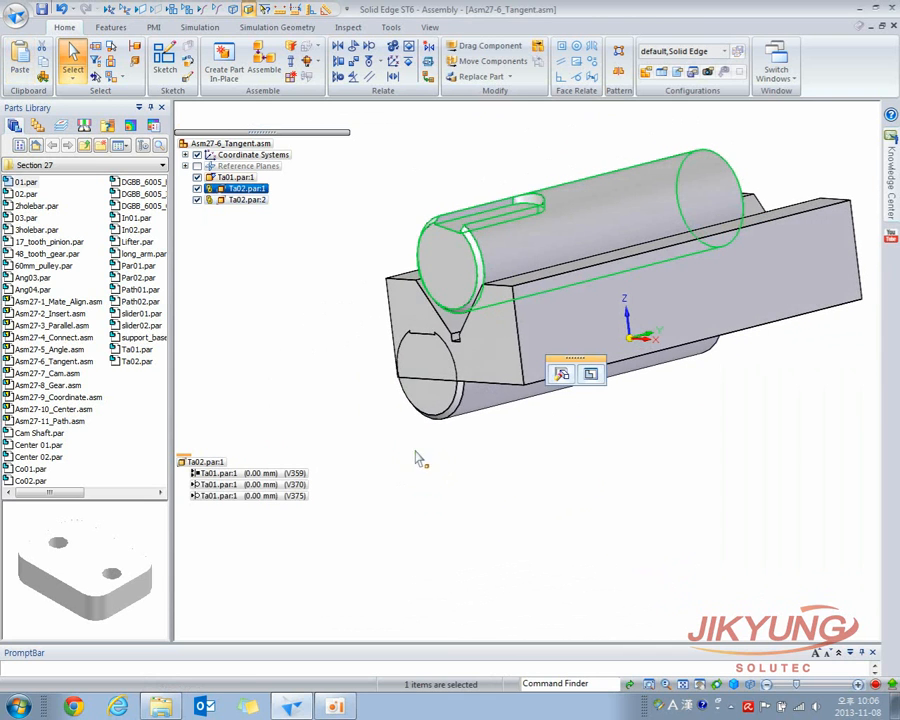
# Flip the copied cylinder's planar relationship with the V-block's front face, and flip it back.
pyautogui.click(438, 385)
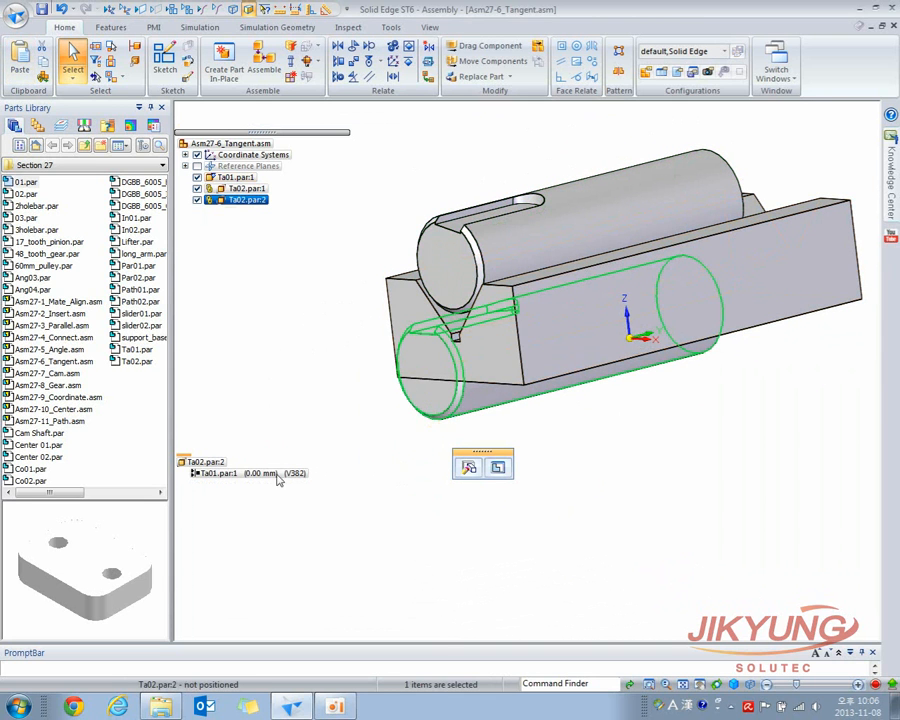
pyautogui.click(221, 477)
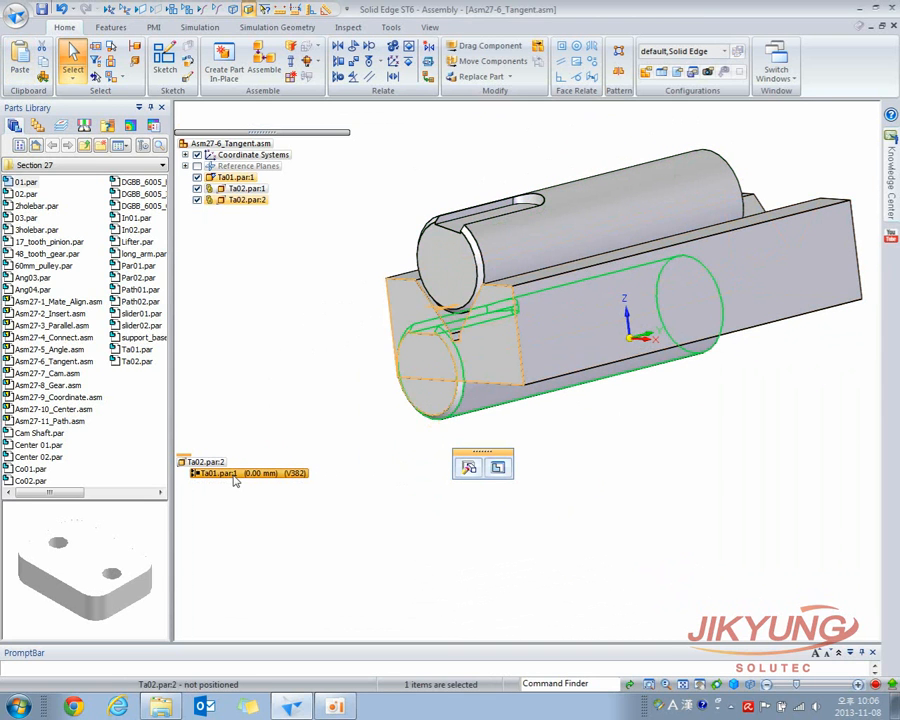
pyautogui.rightClick(250, 475)
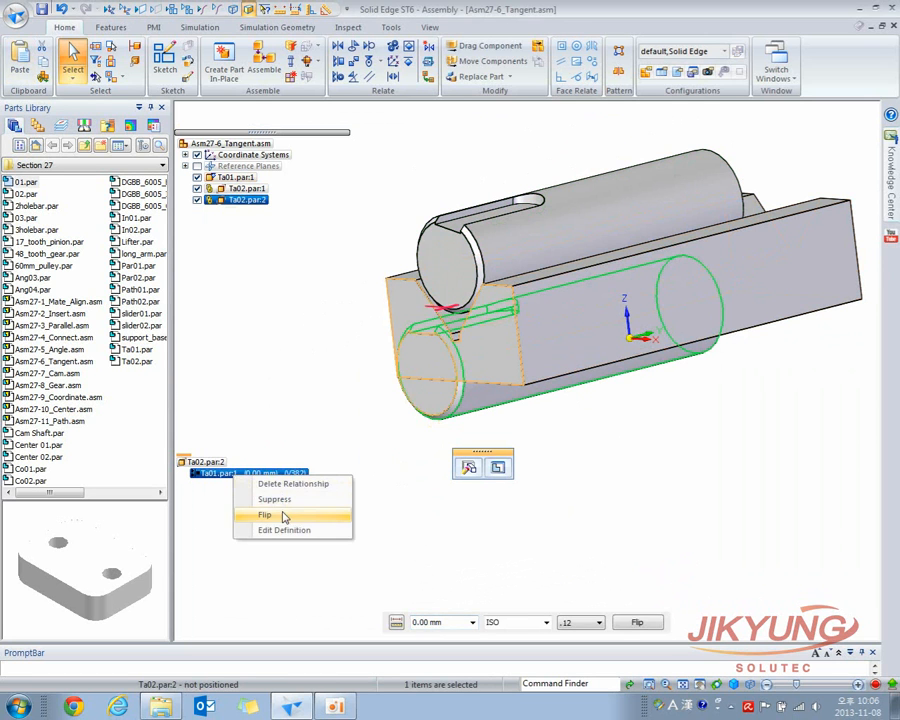
pyautogui.click(287, 513)
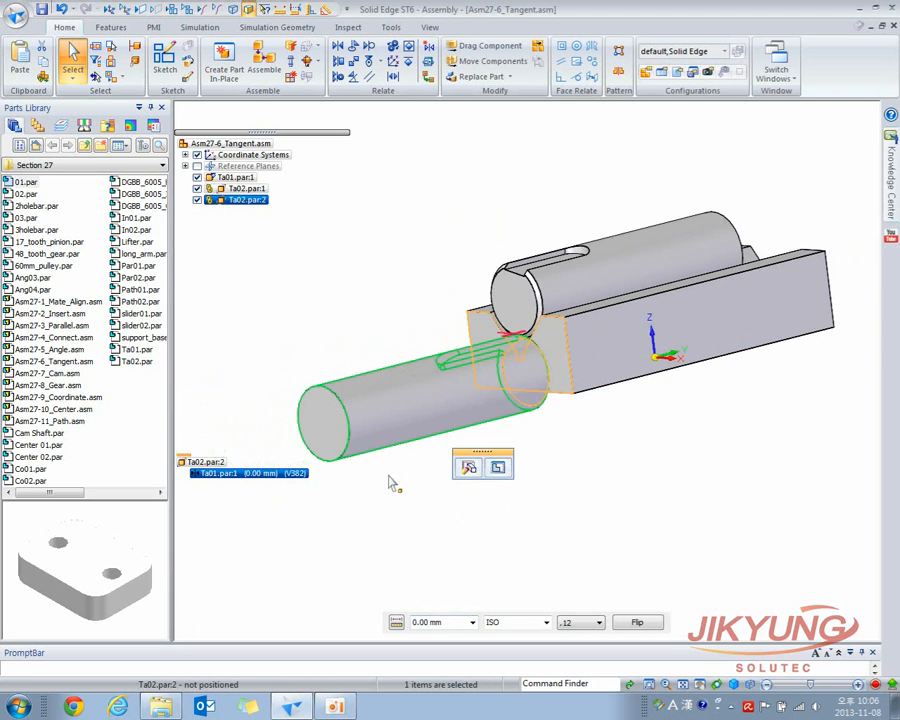
pyautogui.rightClick(244, 477)
pyautogui.click(300, 514)
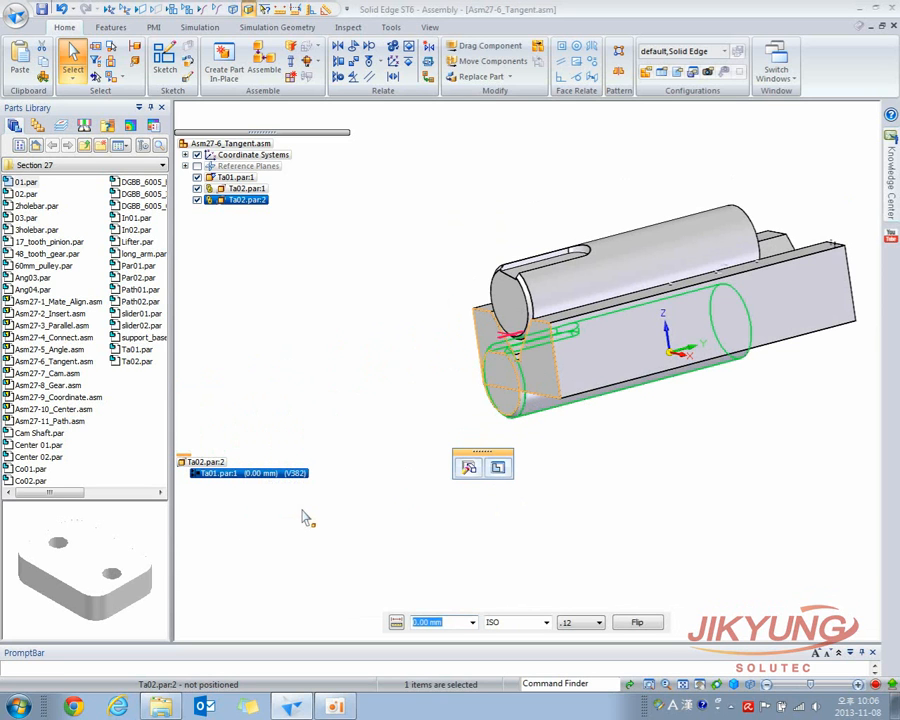
pyautogui.click(424, 531)
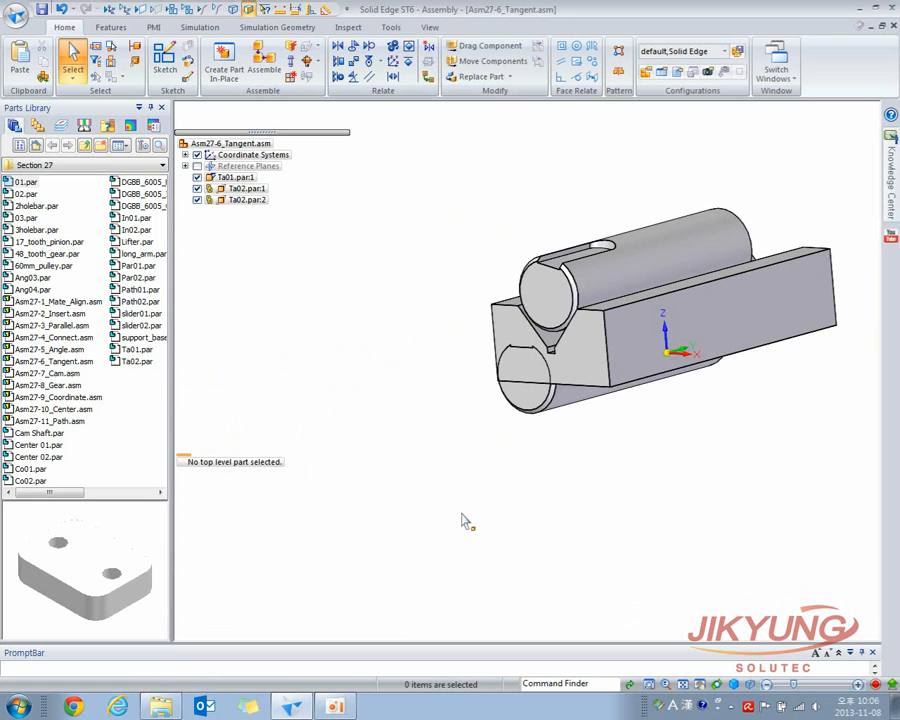
# Open Asm27-7_Cam.asm from the Section 27 folder and show the assembly's two sketches.
pyautogui.click(14, 18)
pyautogui.click(54, 70)
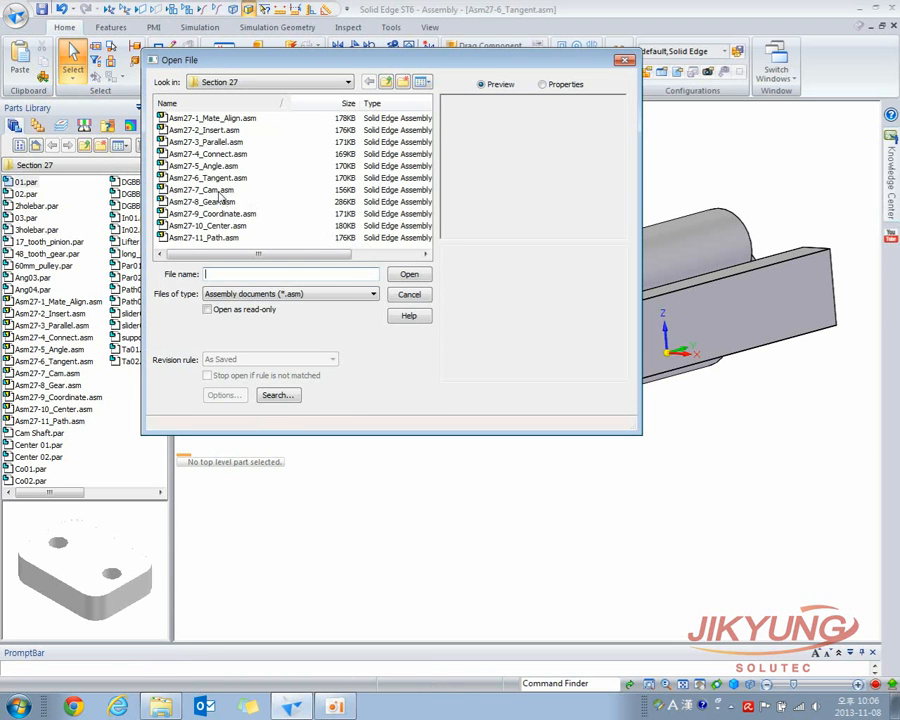
pyautogui.doubleClick(218, 190)
pyautogui.moveTo(390, 313); pyautogui.dragTo(427, 312, button='middle')
pyautogui.click(185, 177)
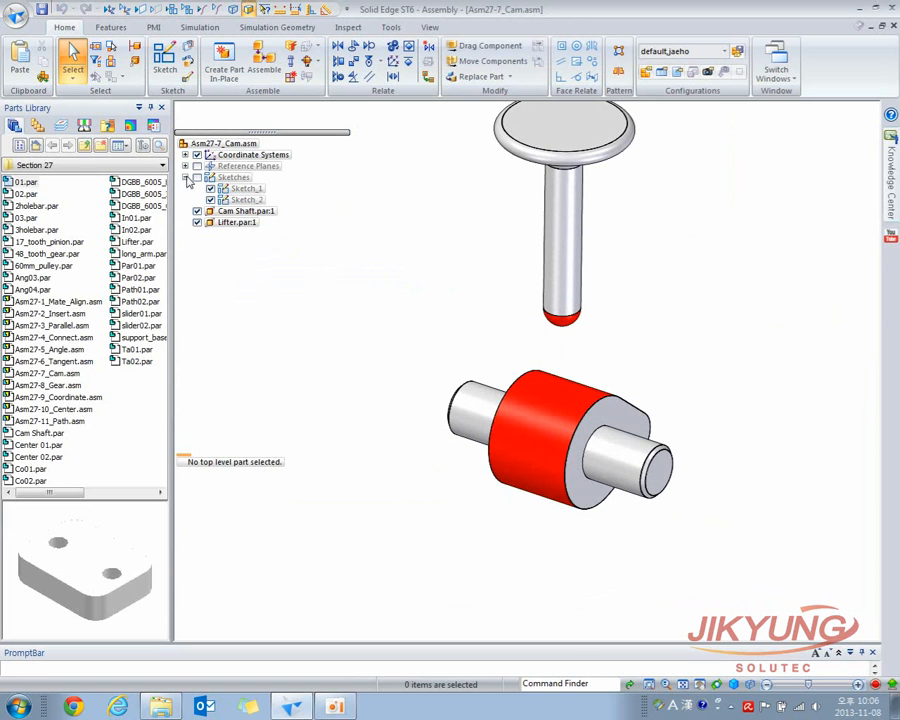
pyautogui.click(198, 177)
pyautogui.scroll(-2, 456, 312)
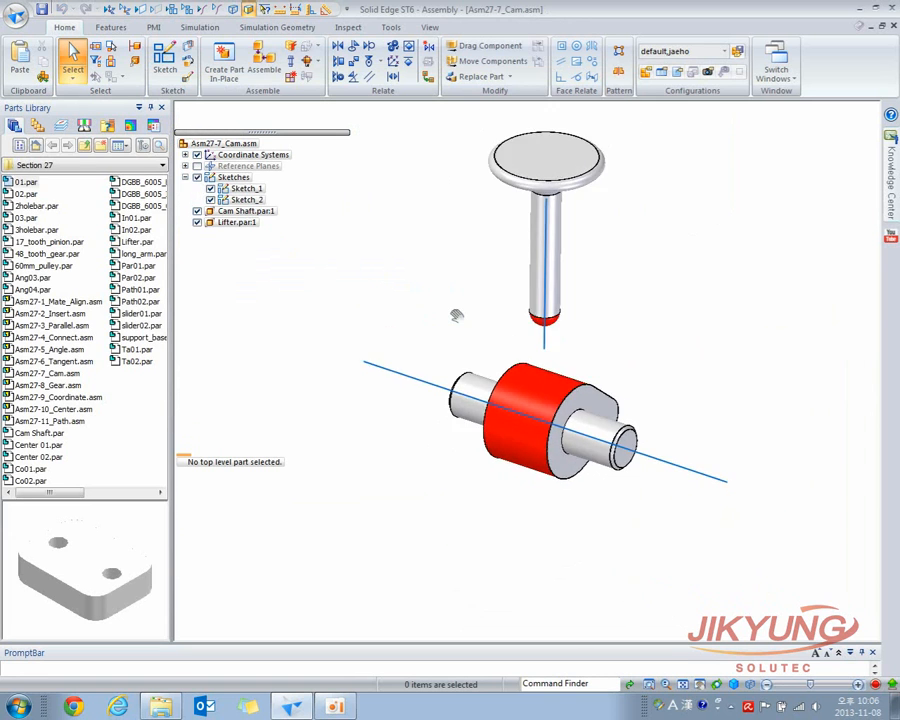
# Examine the two sketch axis lines and the relationships that tie the cam shaft and the lifter to them.
pyautogui.click(409, 390)
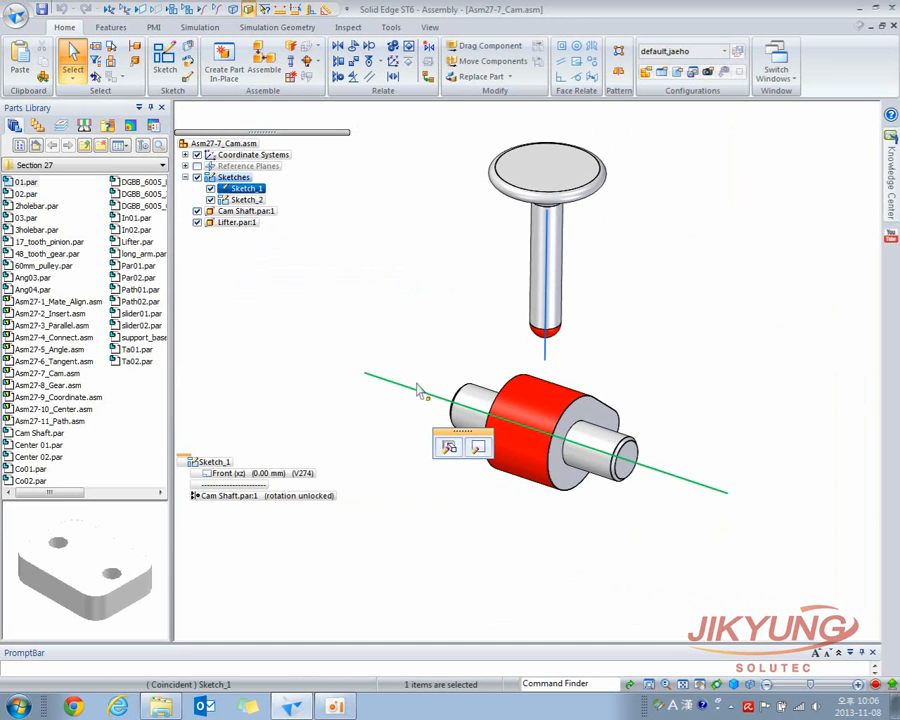
pyautogui.click(545, 355)
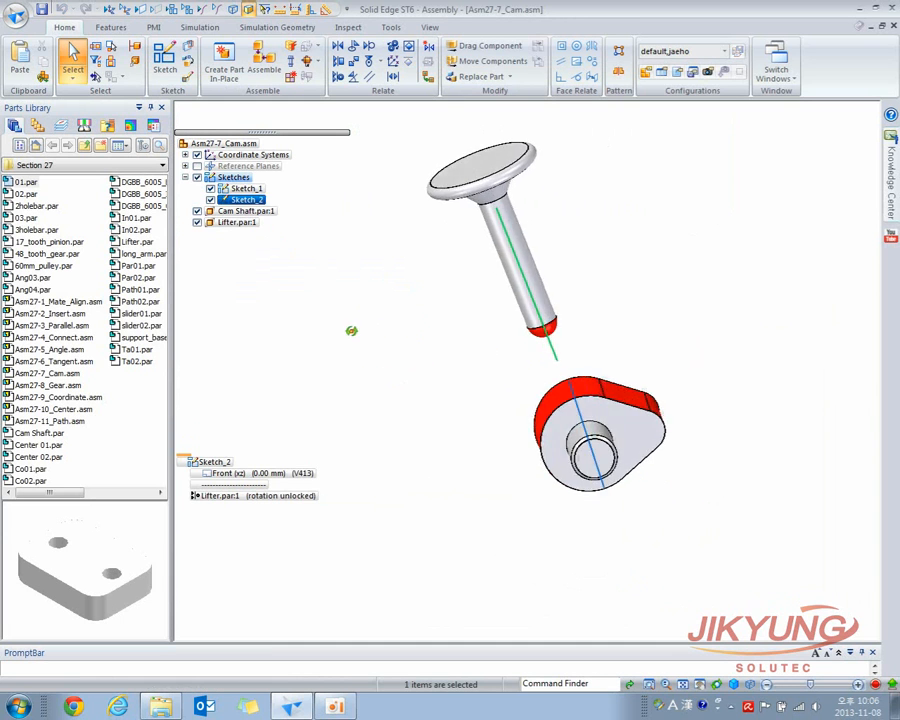
pyautogui.click(528, 352)
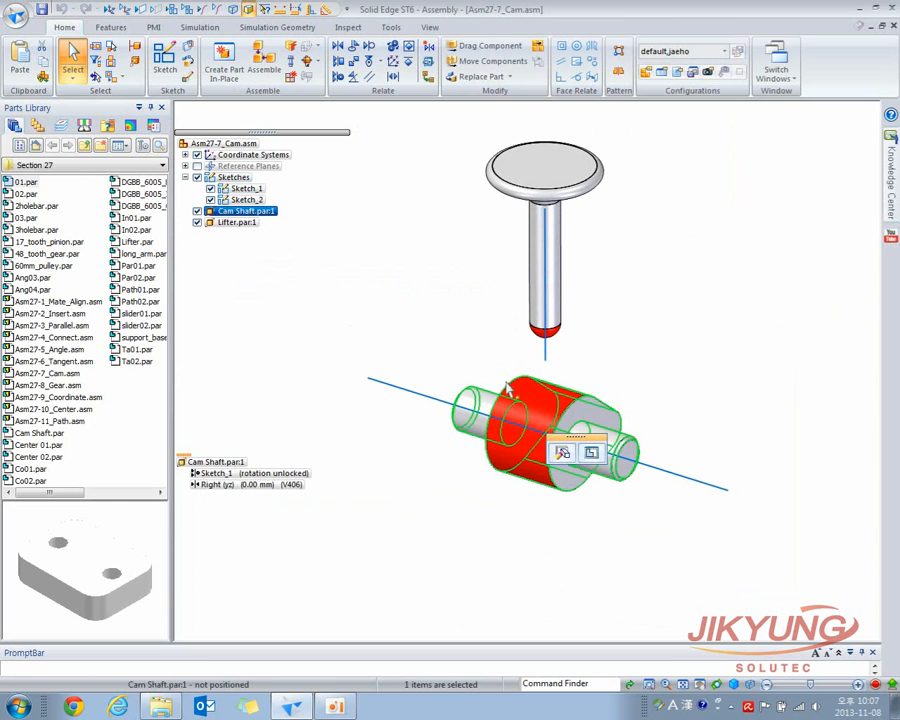
pyautogui.click(435, 398)
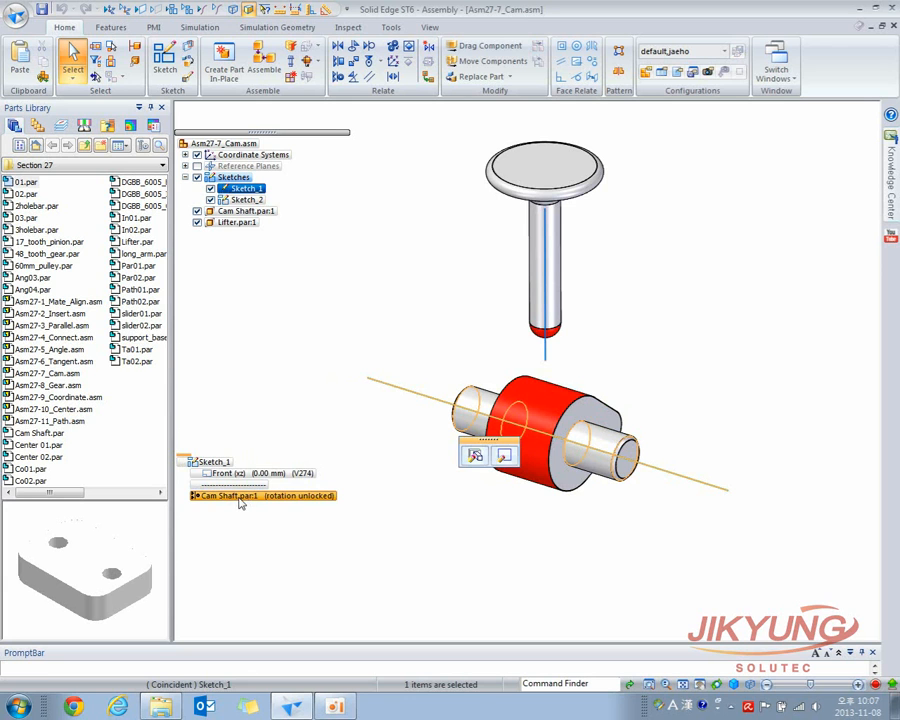
pyautogui.click(401, 323)
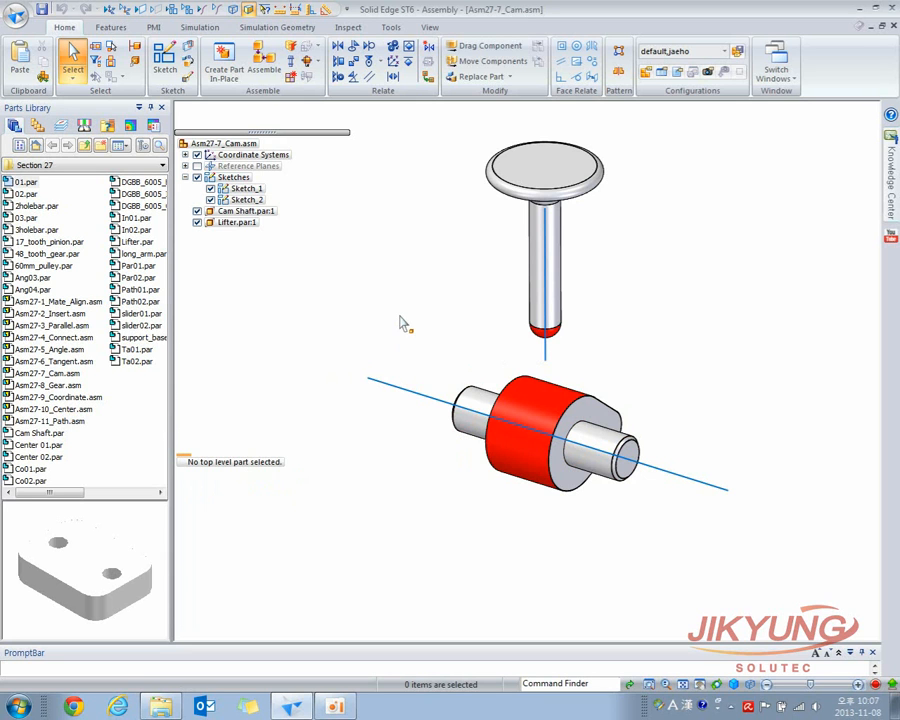
pyautogui.click(418, 393)
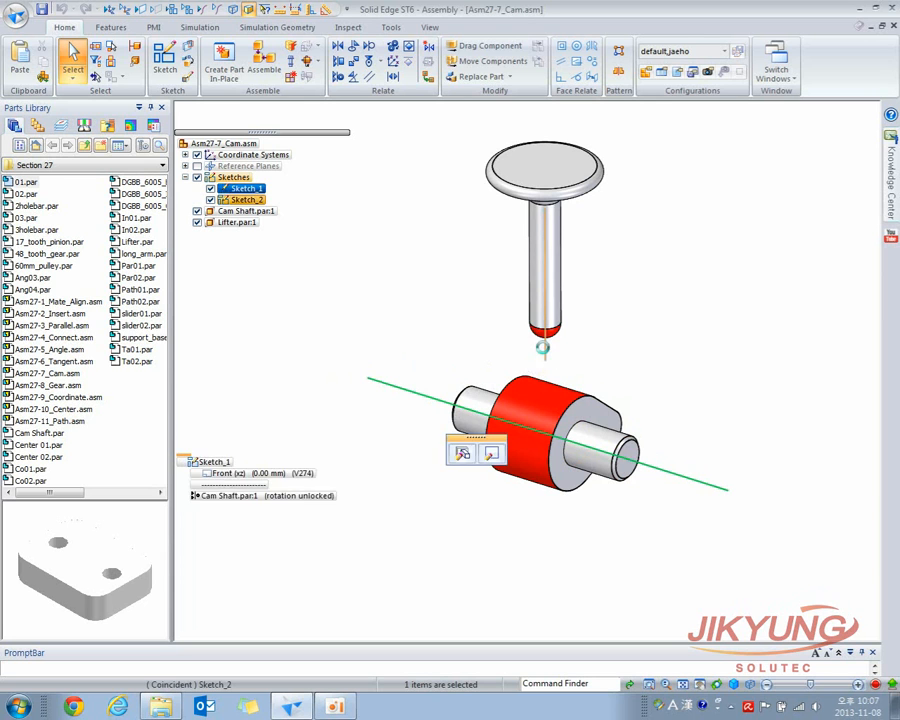
pyautogui.keyDown('ctrl'); pyautogui.click(545, 355); pyautogui.keyUp('ctrl')
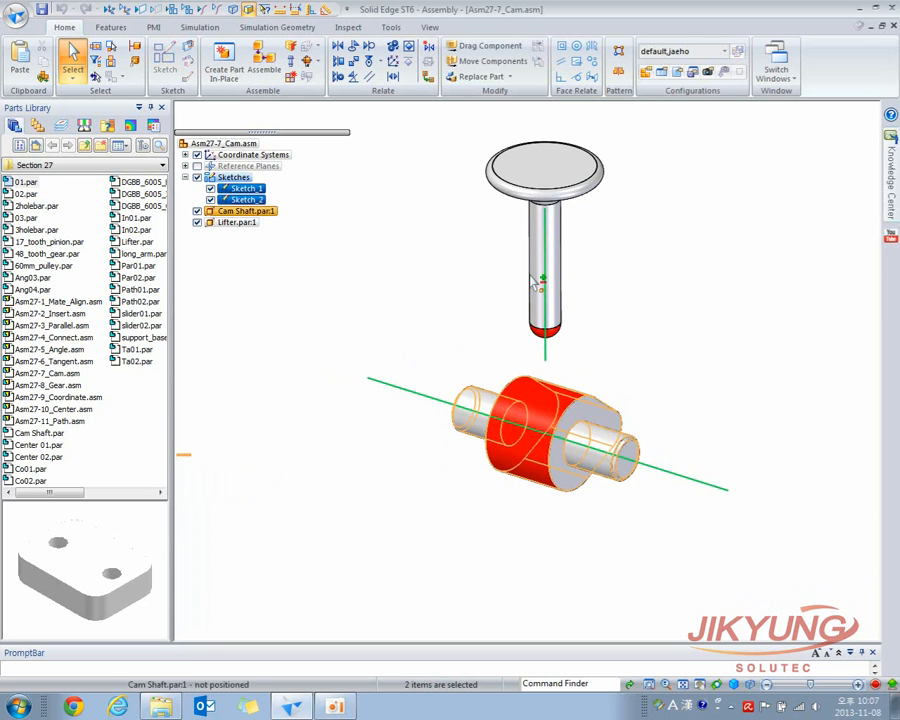
pyautogui.click(474, 283)
# Hide the assembly sketches and move the lifter along its axis with Drag Component.
pyautogui.click(485, 46)
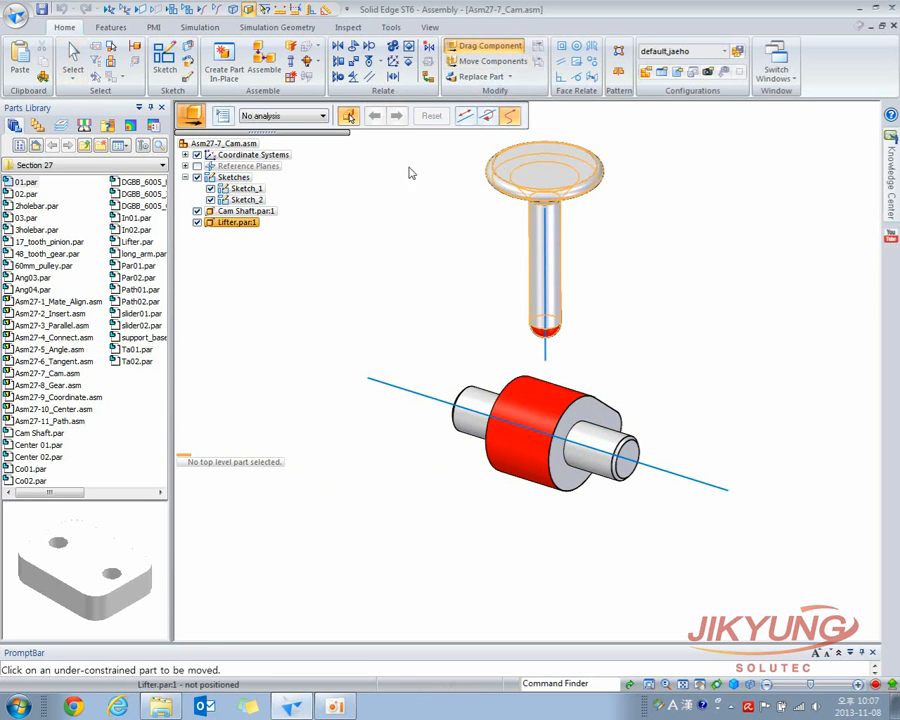
pyautogui.click(197, 177)
pyautogui.moveTo(530, 184); pyautogui.dragTo(521, 233)
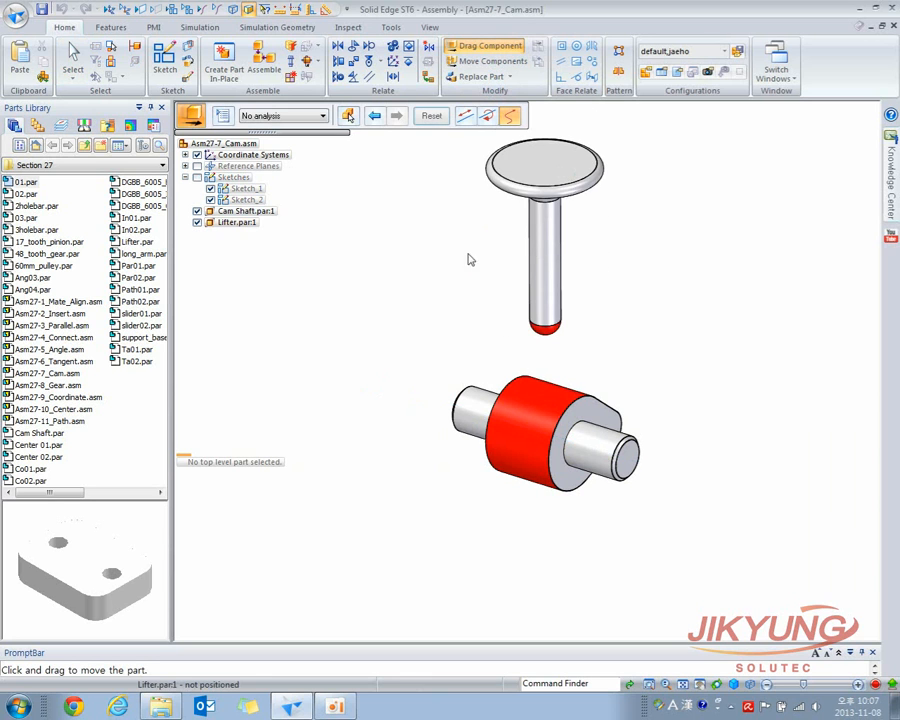
pyautogui.press('Escape')
# Start a Cam relationship on the lifter and define the rounded tip of its stem as the follower.
pyautogui.moveTo(530, 304)
pyautogui.mouseDown(button='middle')
pyautogui.moveTo(523, 245)
pyautogui.moveTo(543, 296)
pyautogui.mouseUp(button='middle')
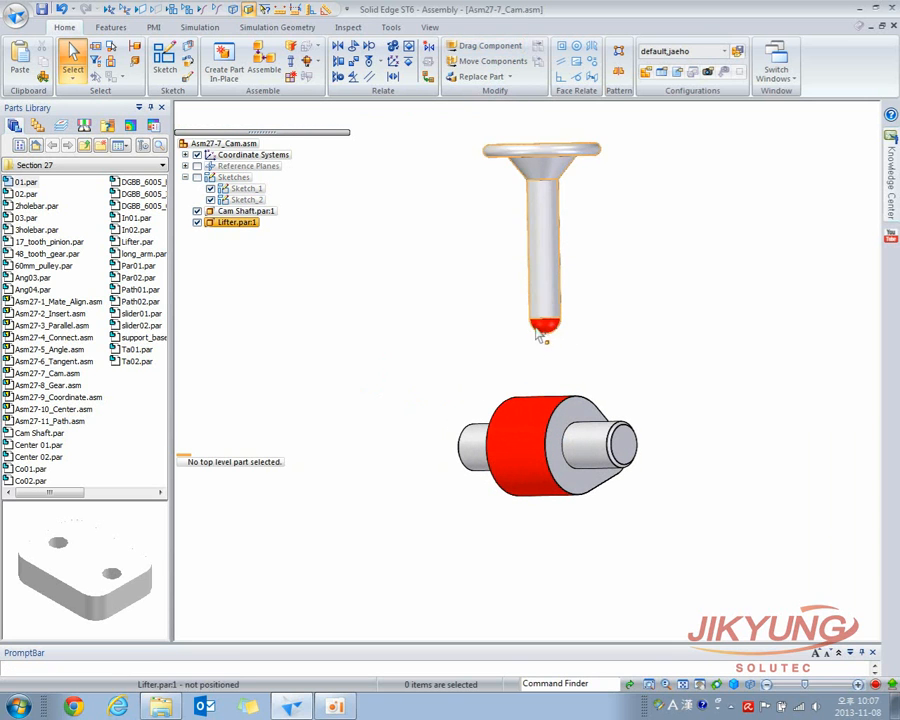
pyautogui.moveTo(557, 333); pyautogui.dragTo(553, 401, button='middle')
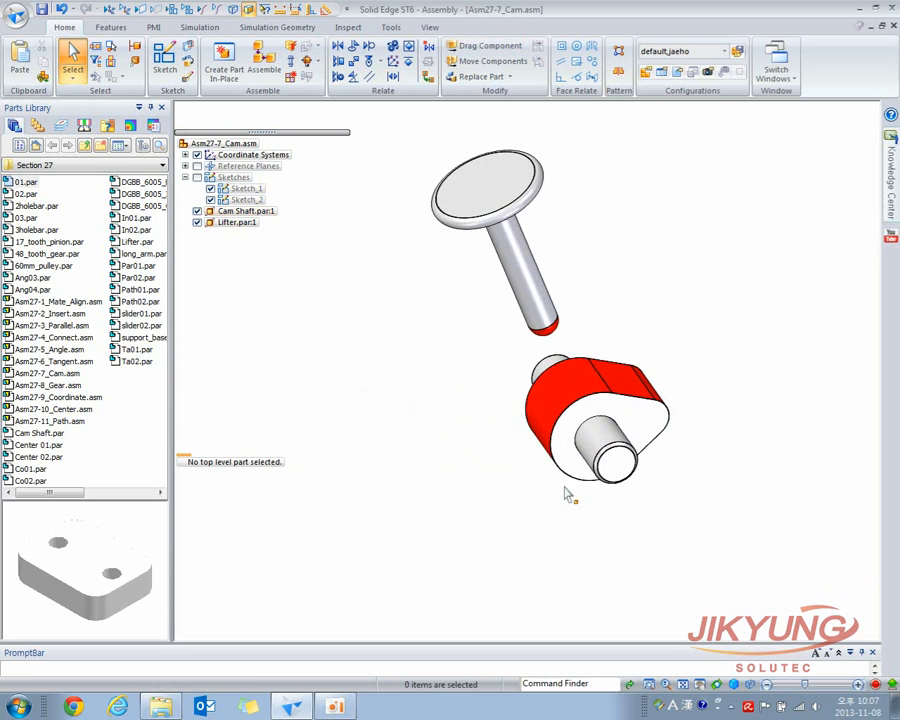
pyautogui.moveTo(608, 395); pyautogui.dragTo(650, 372, button='middle')
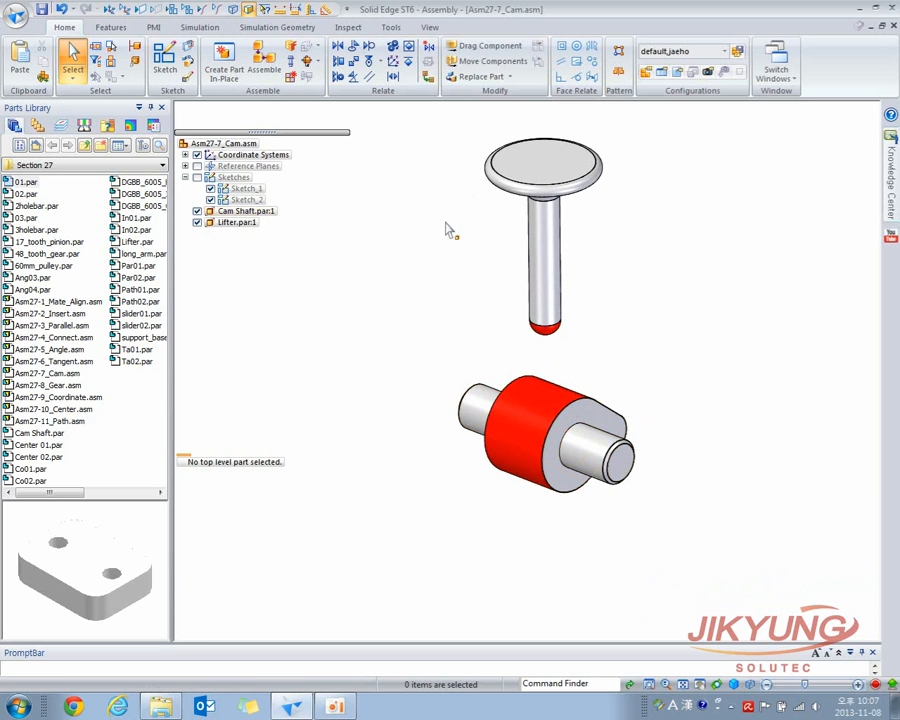
pyautogui.click(510, 165)
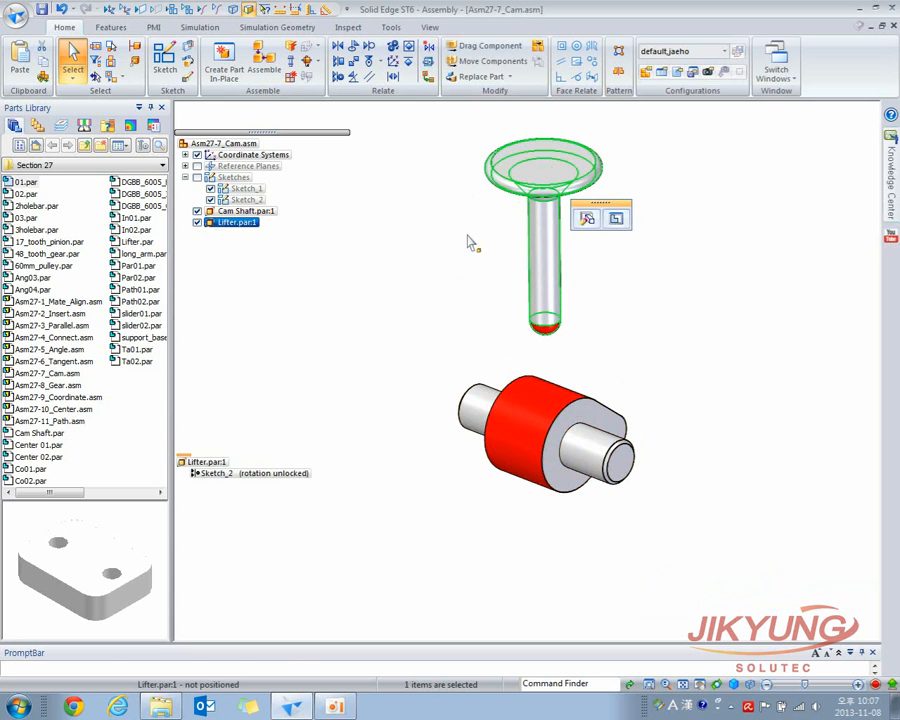
pyautogui.click(587, 218)
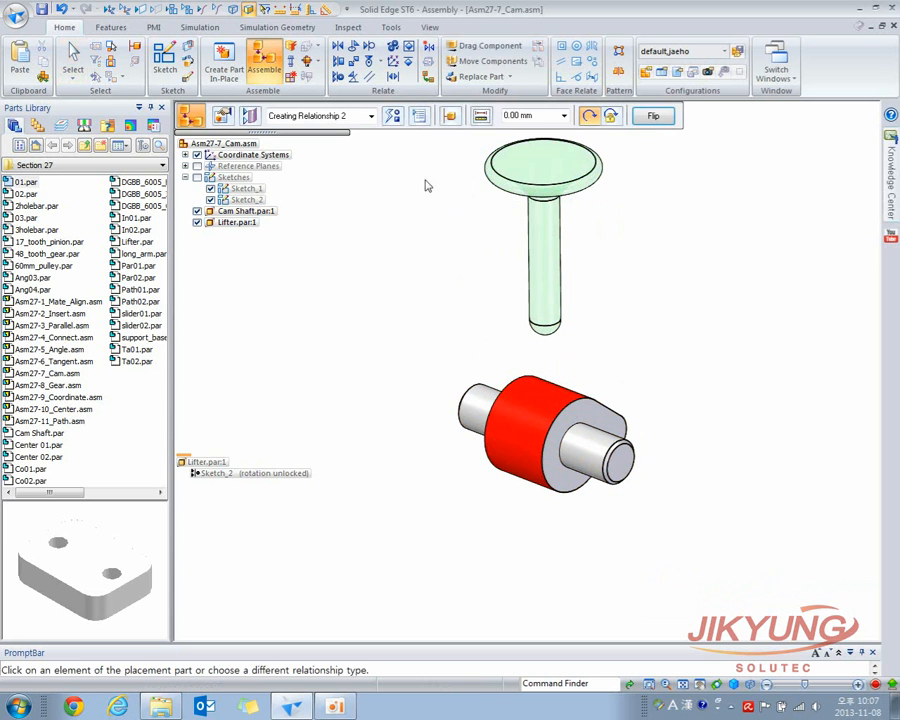
pyautogui.click(394, 118)
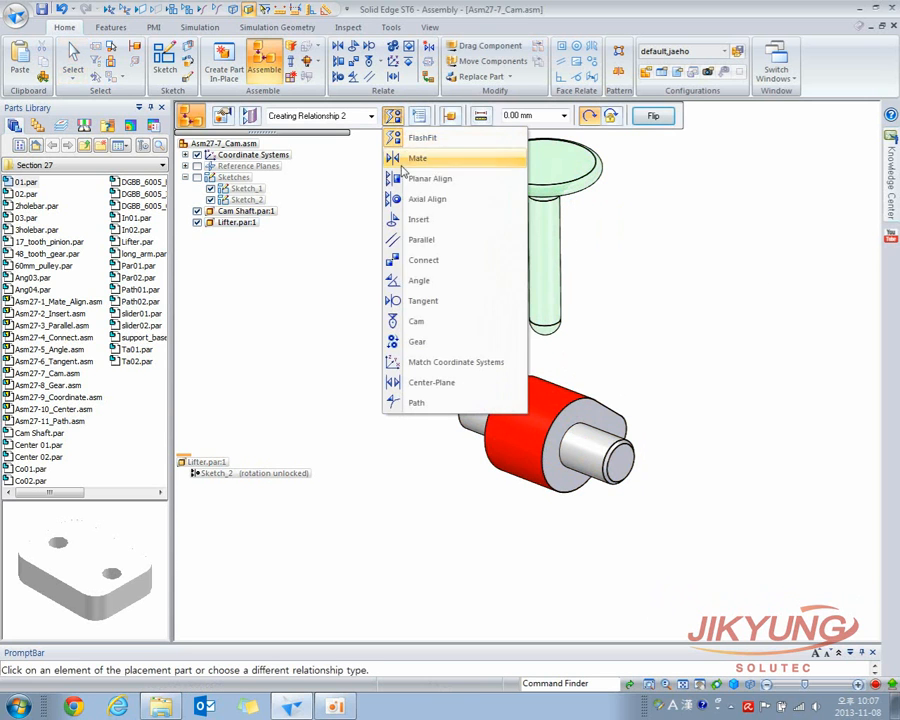
pyautogui.click(418, 322)
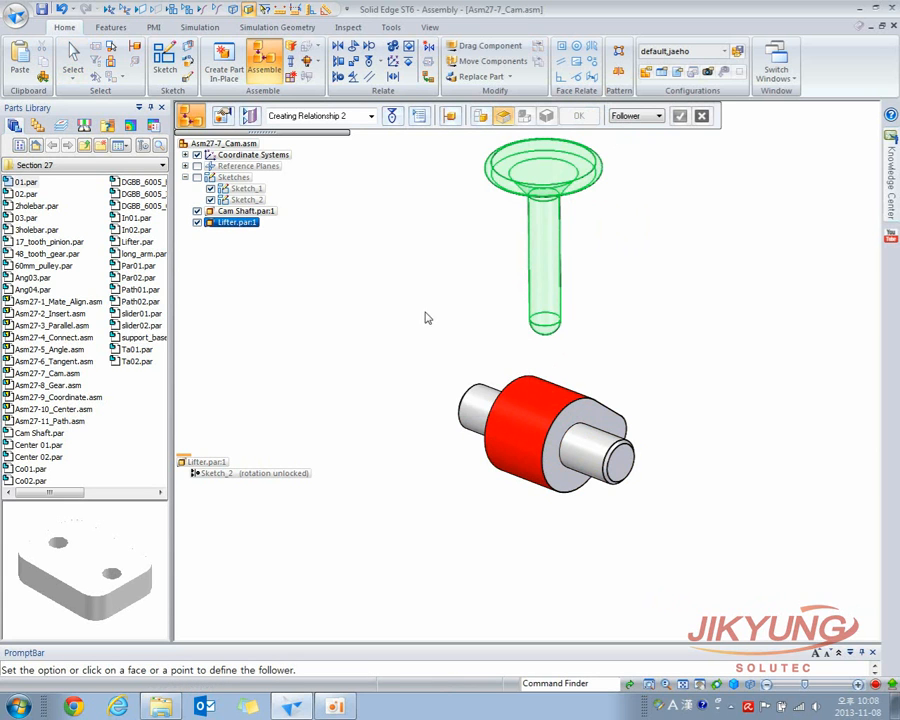
pyautogui.click(545, 338)
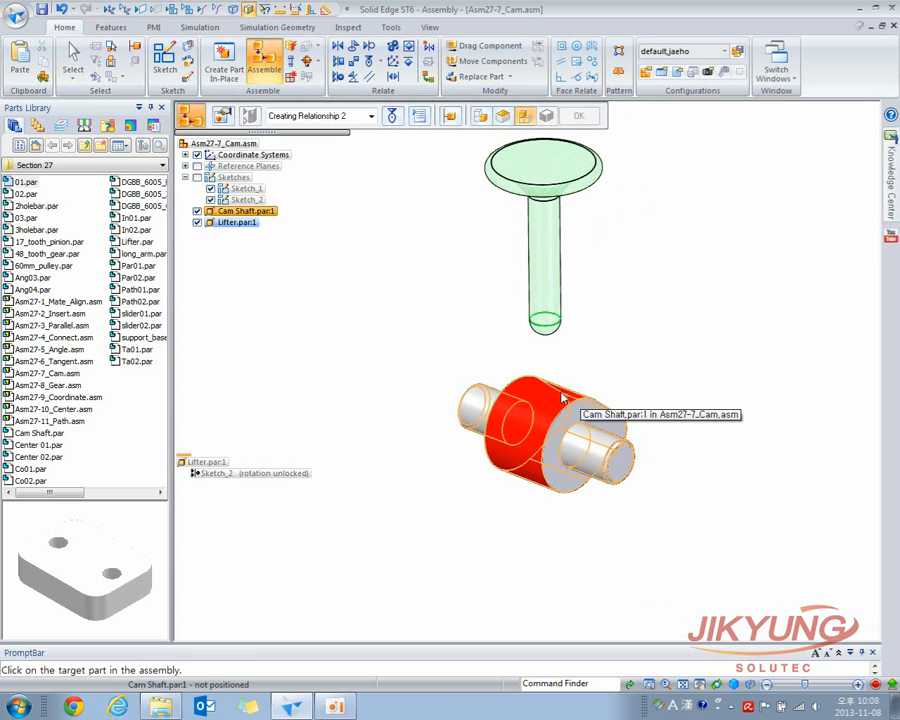
# Define the cam shaft's outer lobe face chain as the cam and complete the Cam relationship.
pyautogui.click(560, 397)
pyautogui.click(557, 397)
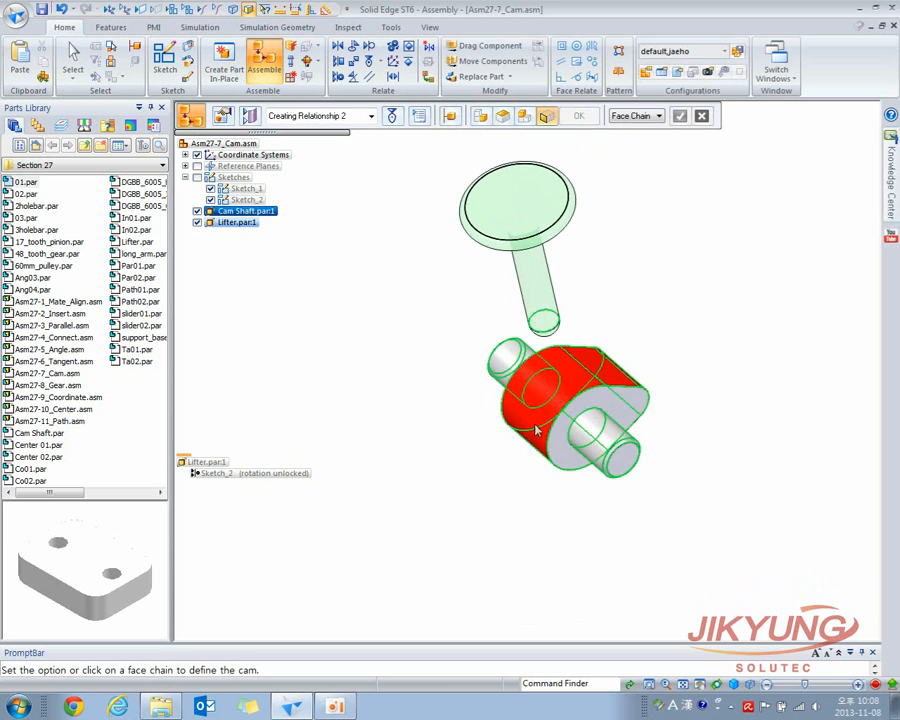
pyautogui.moveTo(589, 370); pyautogui.dragTo(631, 456, button='middle')
pyautogui.moveTo(631, 353); pyautogui.dragTo(675, 198, button='middle')
pyautogui.click(679, 117)
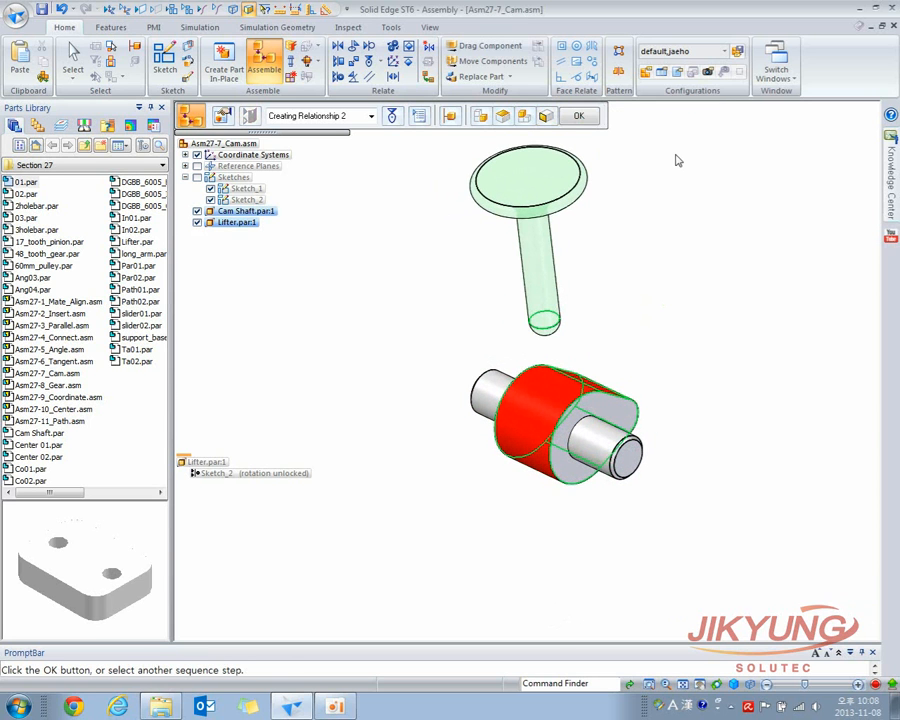
pyautogui.click(580, 117)
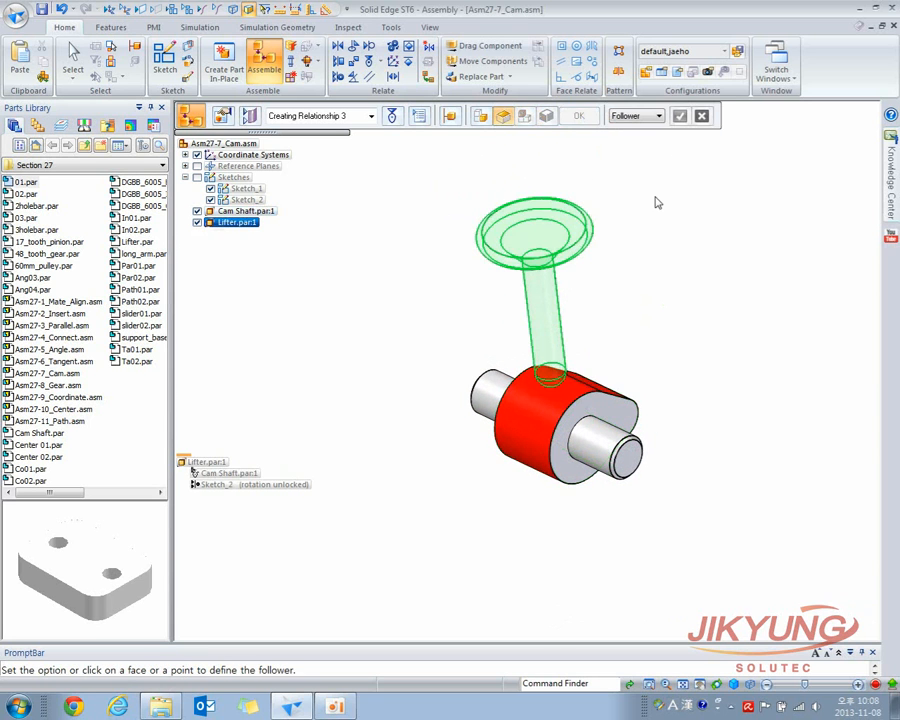
# Rotate the cam shaft with Drag Component in an end-on view to drive the lifter, and return to a pictorial view.
pyautogui.hotkey('ctrl', 'f')
pyautogui.hotkey('ctrl', 'r')
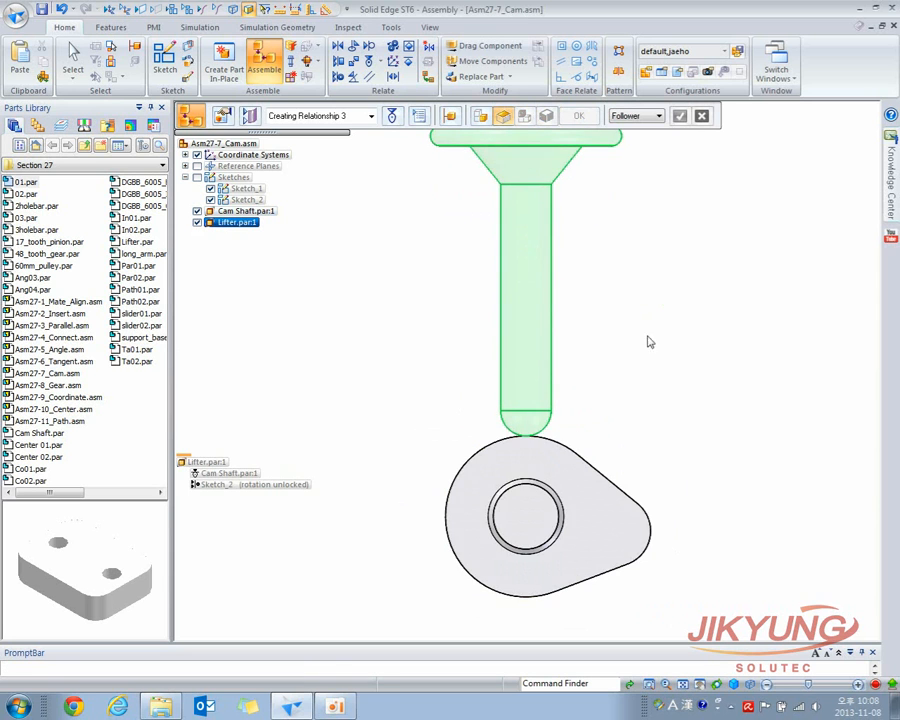
pyautogui.scroll(-3, 647, 376)
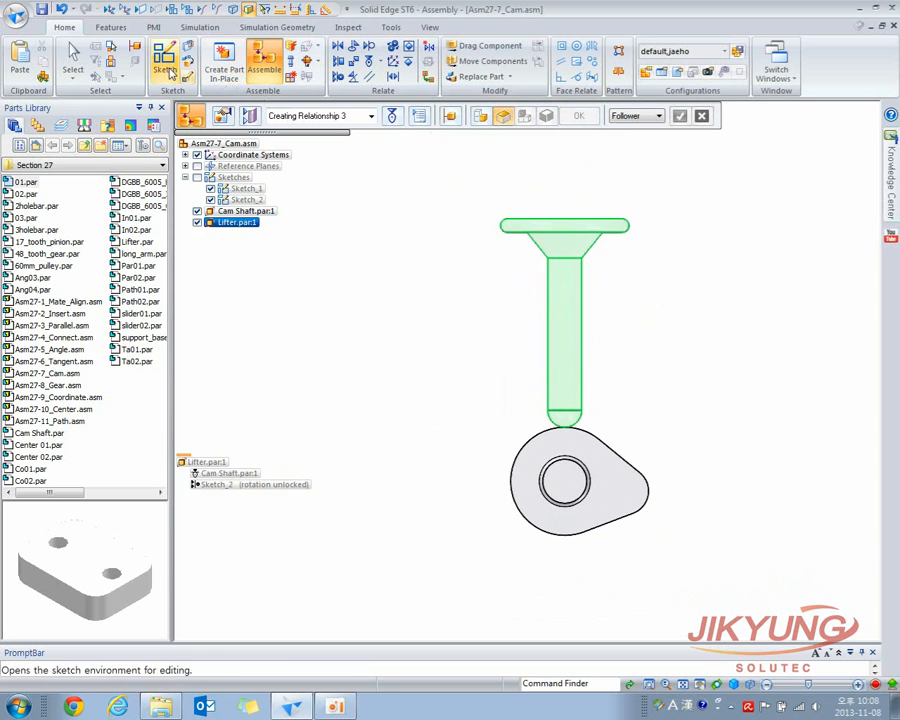
pyautogui.click(73, 60)
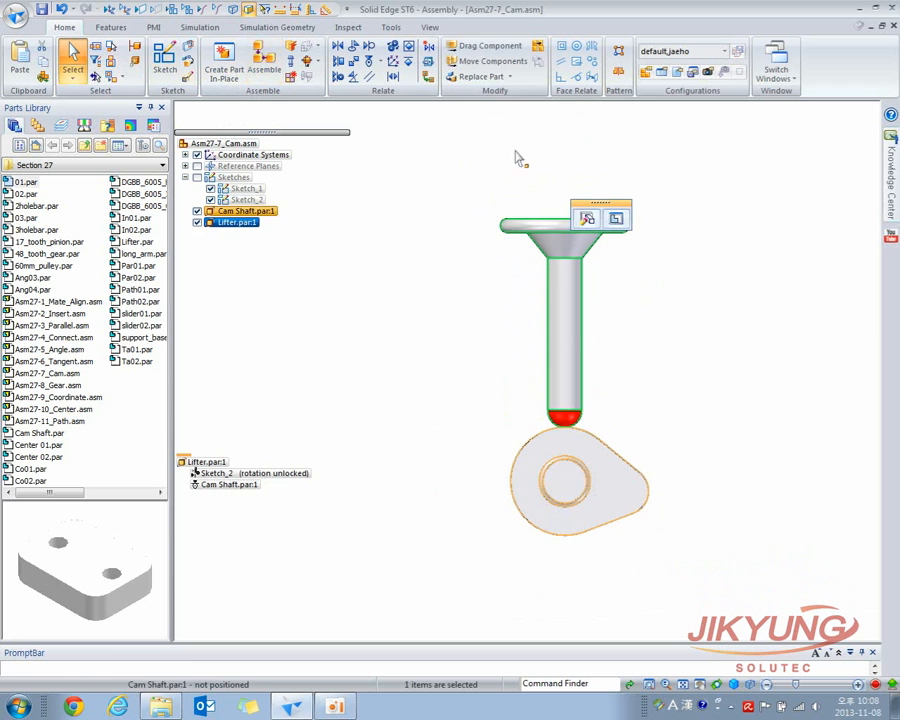
pyautogui.click(487, 46)
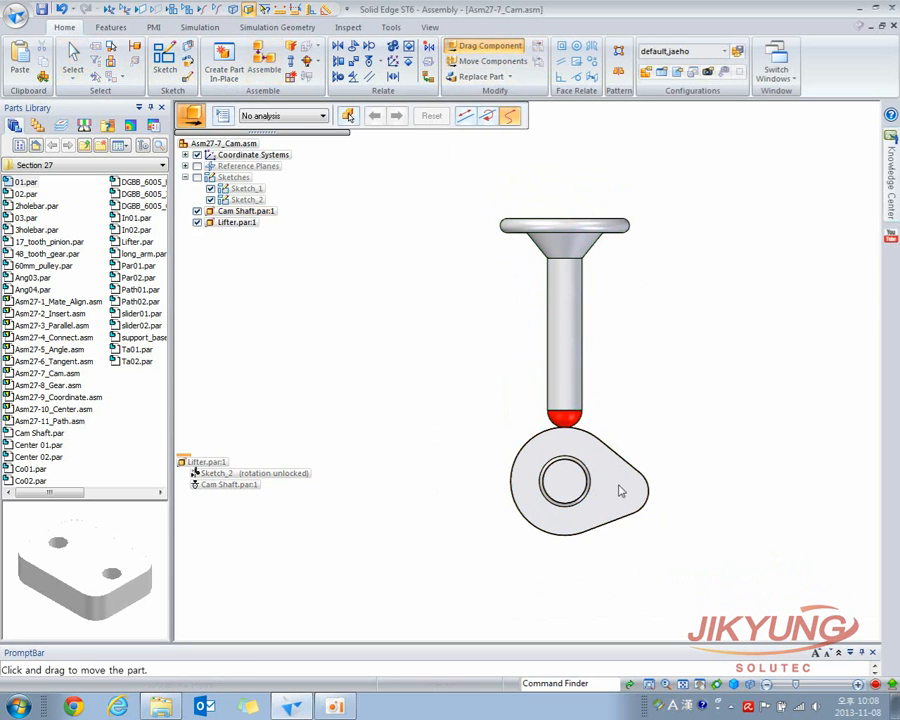
pyautogui.moveTo(628, 488); pyautogui.dragTo(492, 420)
pyautogui.hotkey('ctrl', 'i')
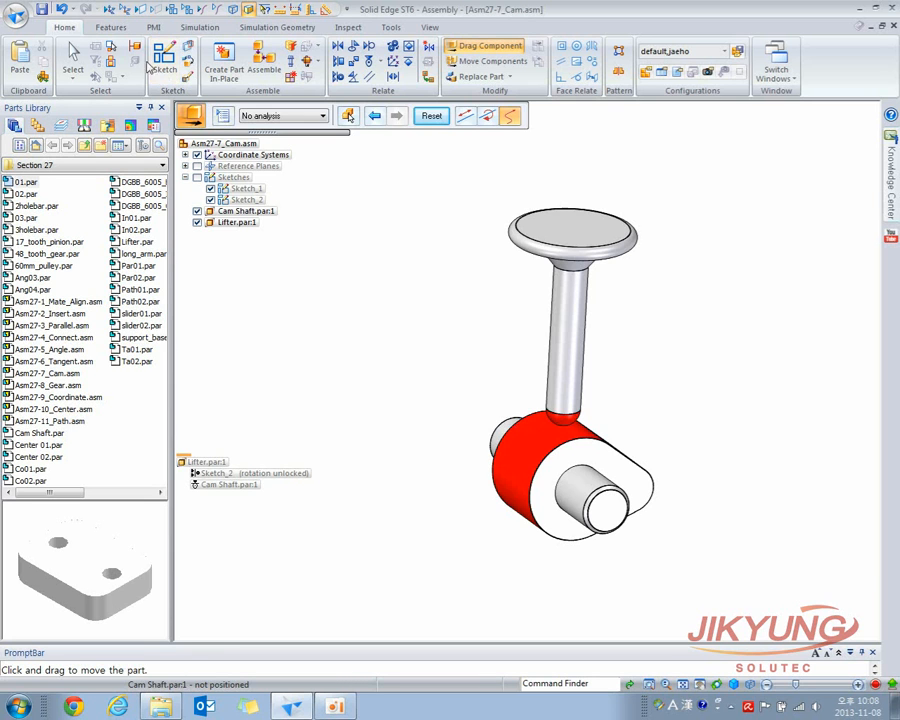
pyautogui.click(73, 58)
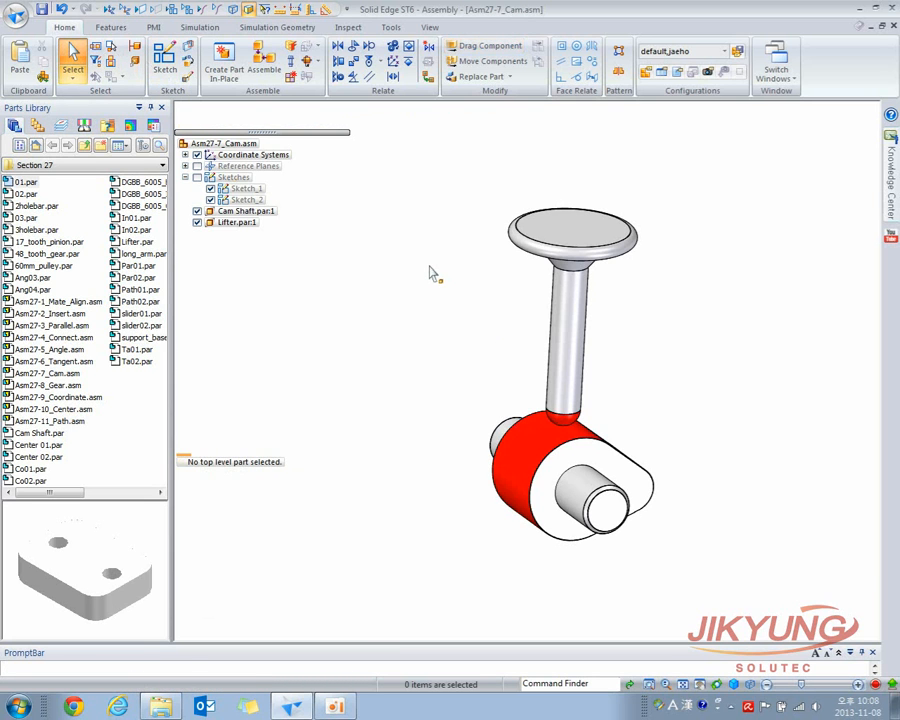
# Open Asm27-8_Gear.asm from the Section 27 folder.
pyautogui.click(16, 10)
pyautogui.click(40, 70)
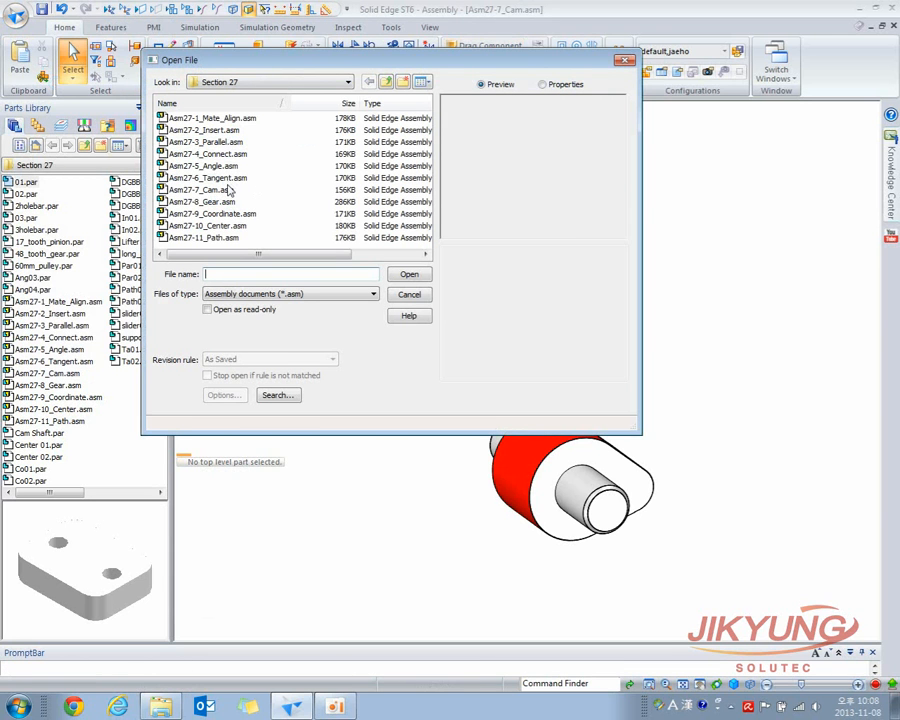
pyautogui.doubleClick(228, 205)
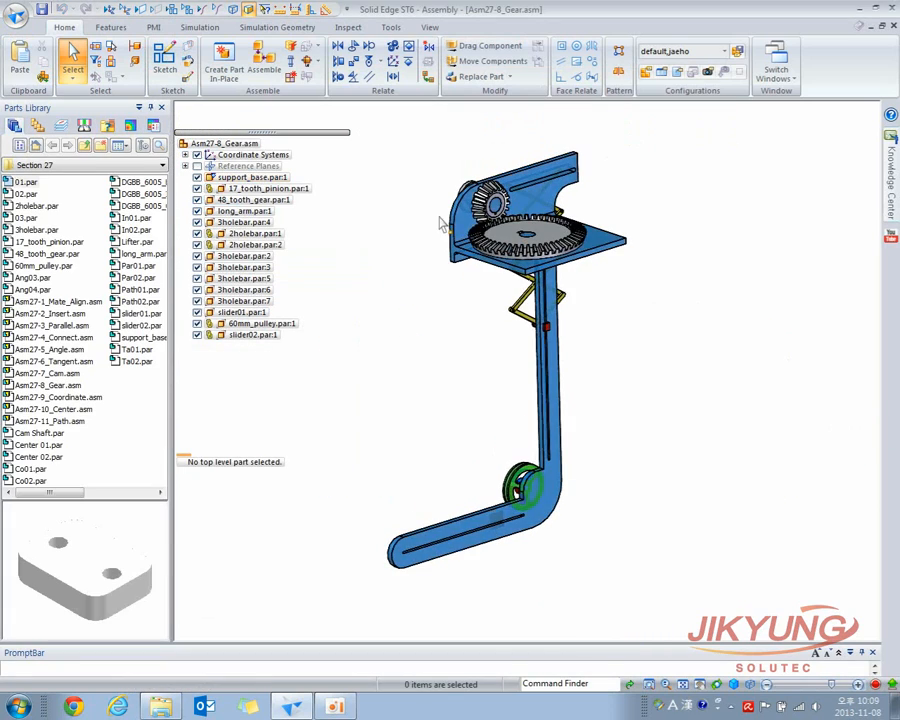
# Rotate the 48-tooth gear and the 17-tooth pinion separately with Drag Component, resetting their positions after each move.
pyautogui.keyDown('alt'); pyautogui.moveTo(558, 257); pyautogui.dragTo(575, 288, button='right'); pyautogui.keyUp('alt')
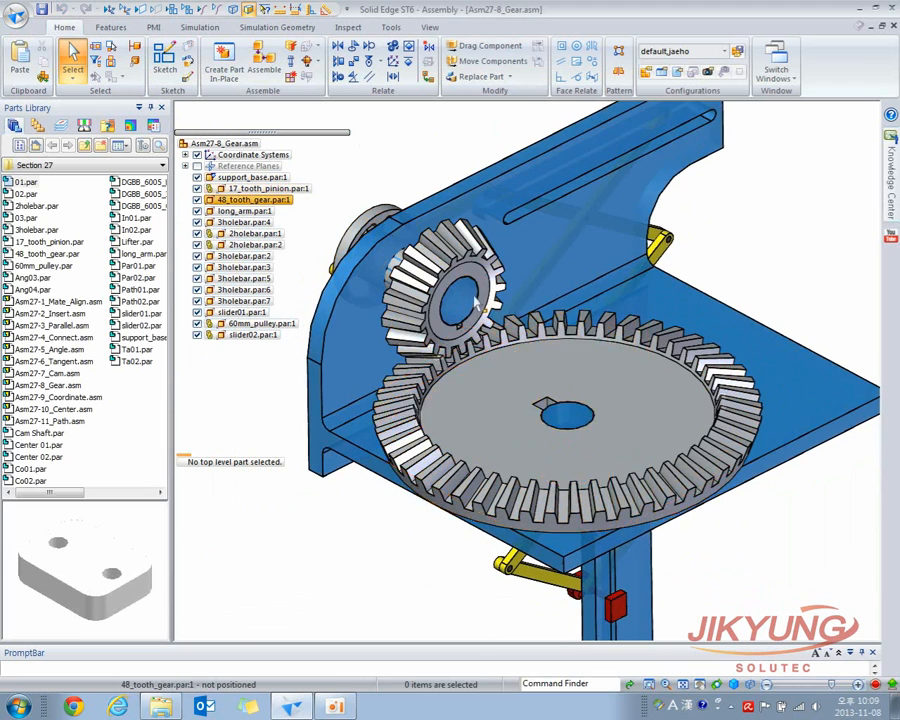
pyautogui.click(489, 45)
pyautogui.click(483, 383)
pyautogui.moveTo(483, 383); pyautogui.dragTo(544, 390)
pyautogui.click(431, 115)
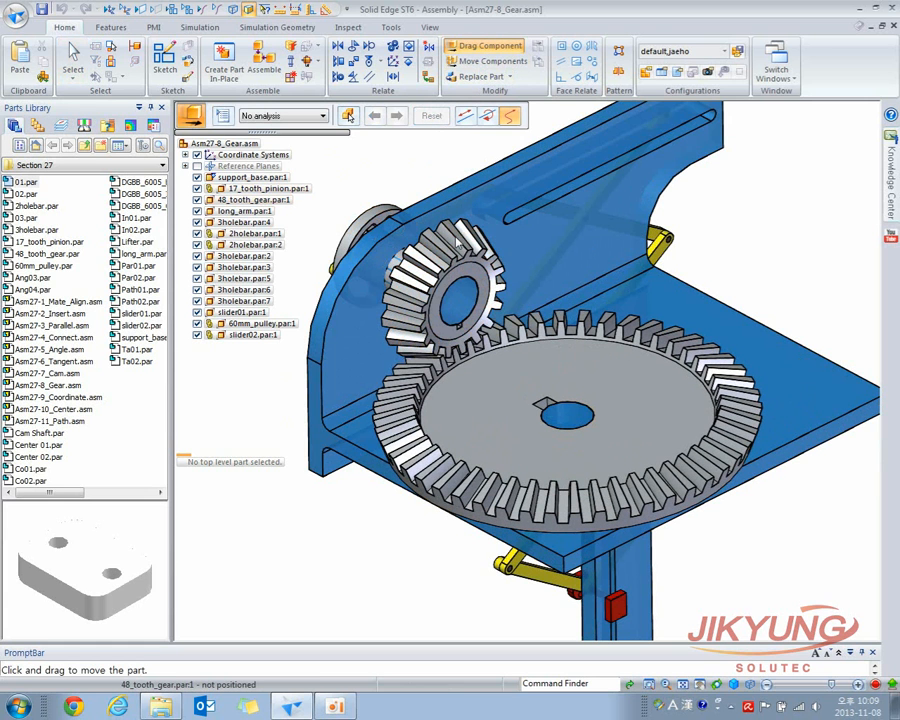
pyautogui.moveTo(453, 256); pyautogui.dragTo(414, 186)
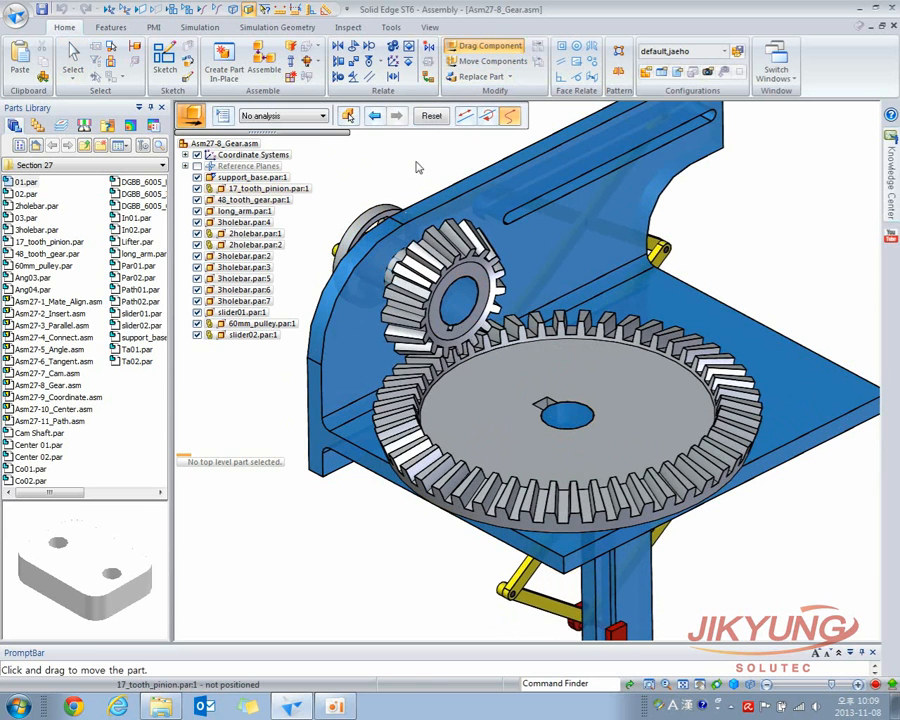
pyautogui.click(431, 115)
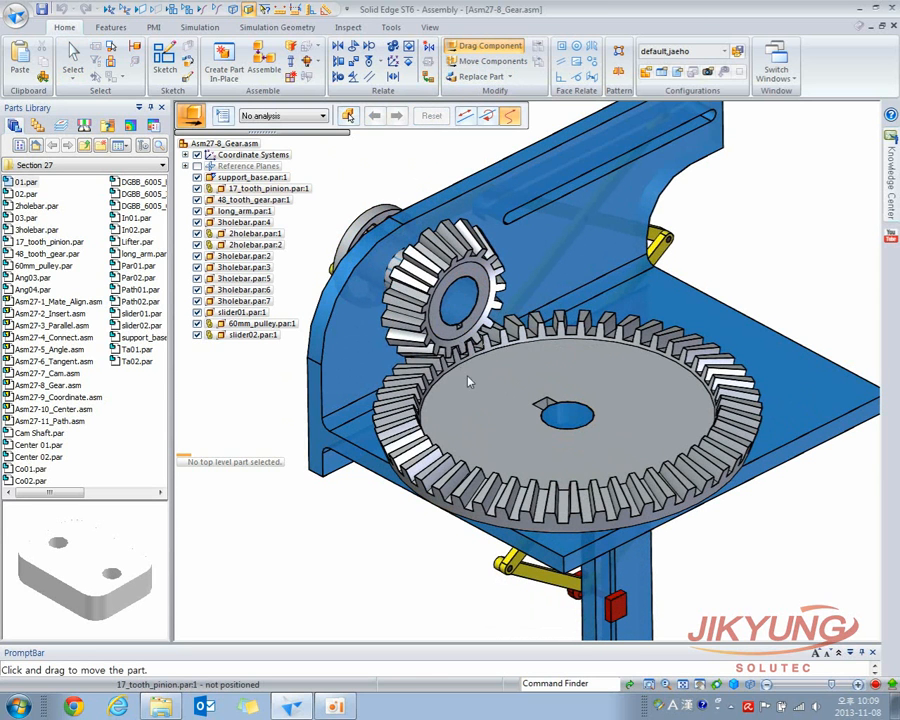
pyautogui.scroll(-1, 463, 358)
pyautogui.keyDown('shift'); pyautogui.moveTo(480, 380); pyautogui.dragTo(499, 378, button='middle'); pyautogui.keyUp('shift')
pyautogui.press('Escape')
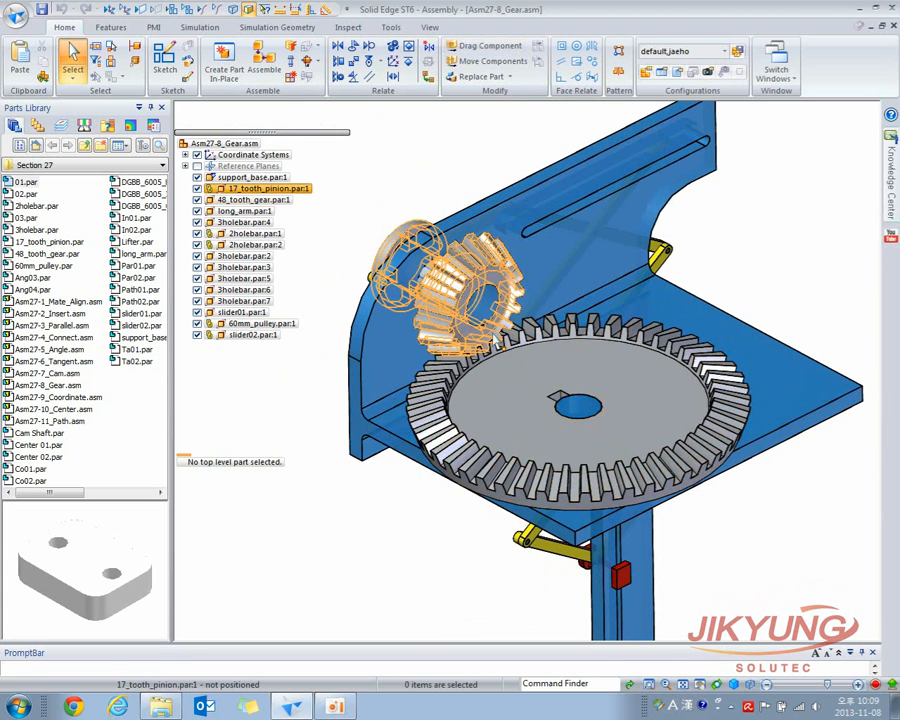
# Examine the scissor linkage, the sliders and the pulley on the long arm from behind the support base.
pyautogui.moveTo(500, 362); pyautogui.dragTo(632, 285, button='middle')
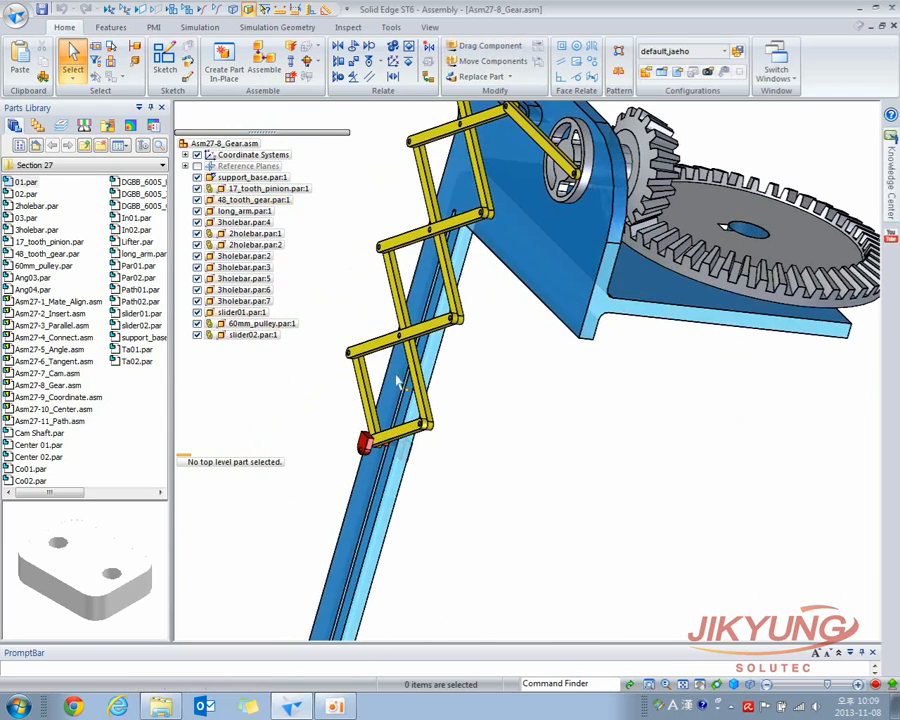
pyautogui.scroll(-3, 400, 464)
pyautogui.keyDown('shift'); pyautogui.moveTo(423, 397); pyautogui.dragTo(438, 277, button='middle'); pyautogui.keyUp('shift')
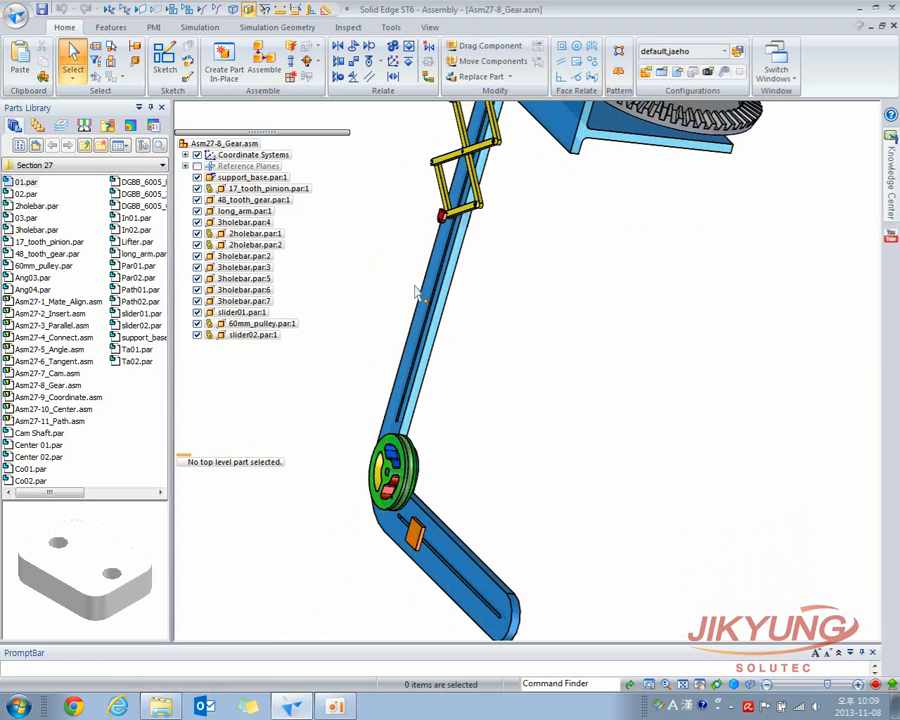
pyautogui.moveTo(533, 381); pyautogui.dragTo(376, 354, button='middle')
pyautogui.keyDown('alt'); pyautogui.moveTo(427, 144); pyautogui.dragTo(612, 325, button='right'); pyautogui.keyUp('alt')
pyautogui.moveTo(494, 334); pyautogui.dragTo(514, 354, button='middle')
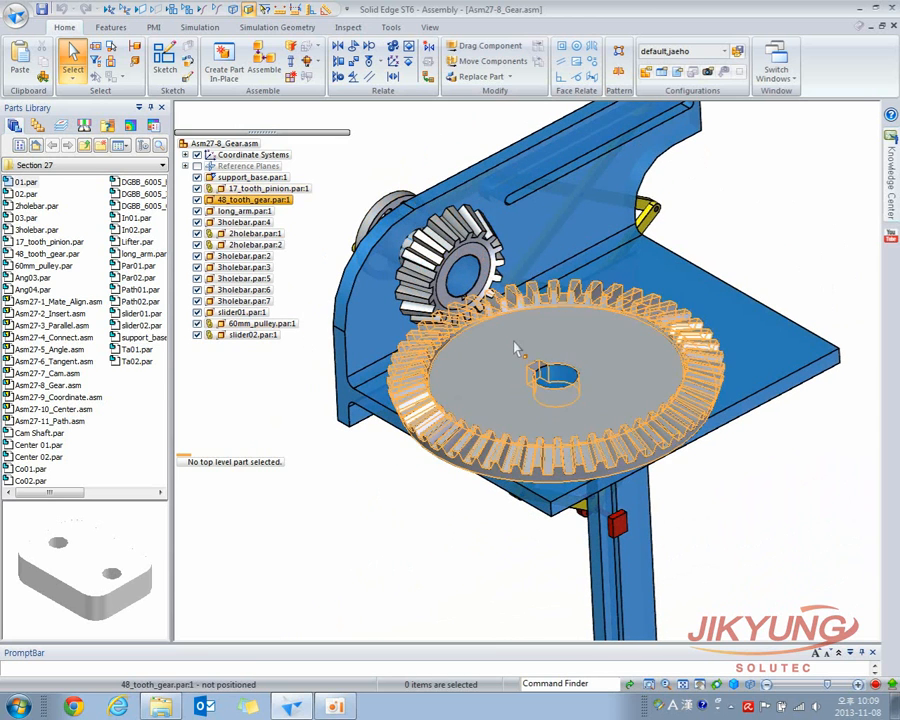
# Edit the 48-tooth gear's definition with a Rotation-Rotation Gear relationship, using its centre hole edge as the first rotation axis.
pyautogui.click(516, 347)
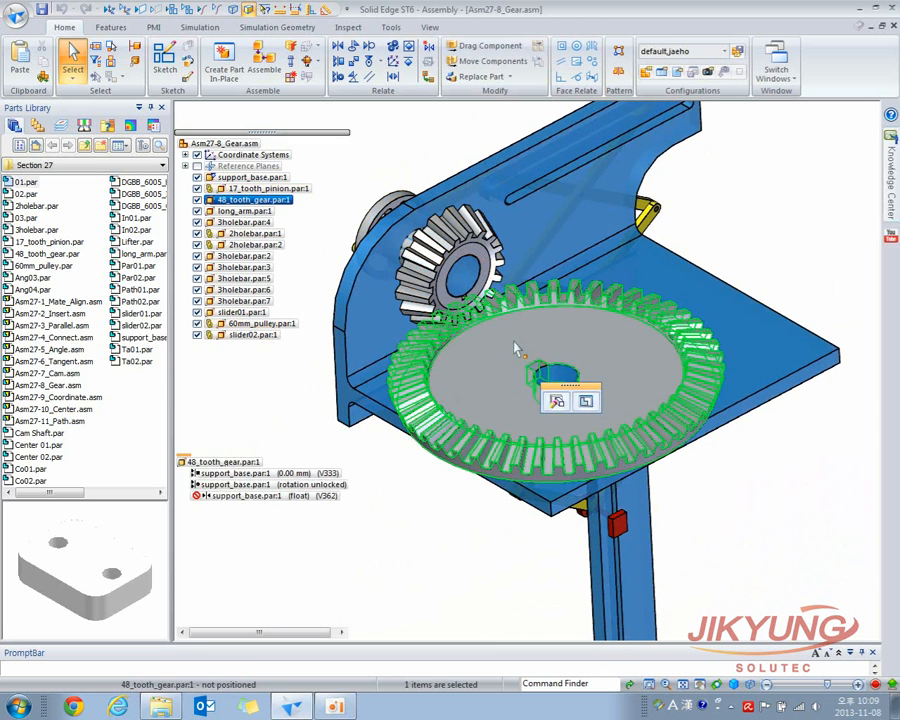
pyautogui.click(557, 402)
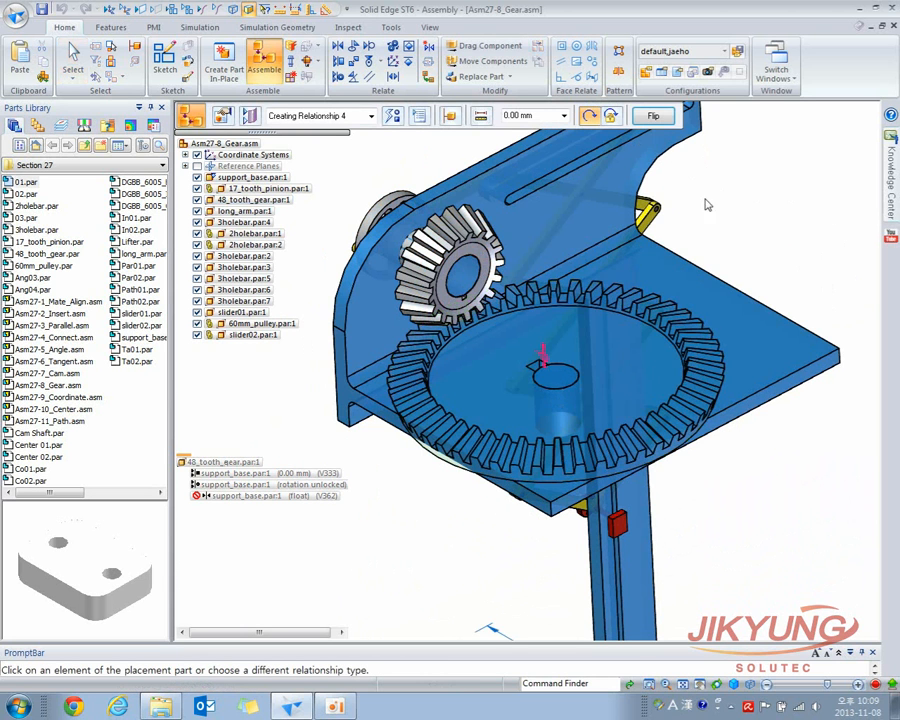
pyautogui.click(393, 116)
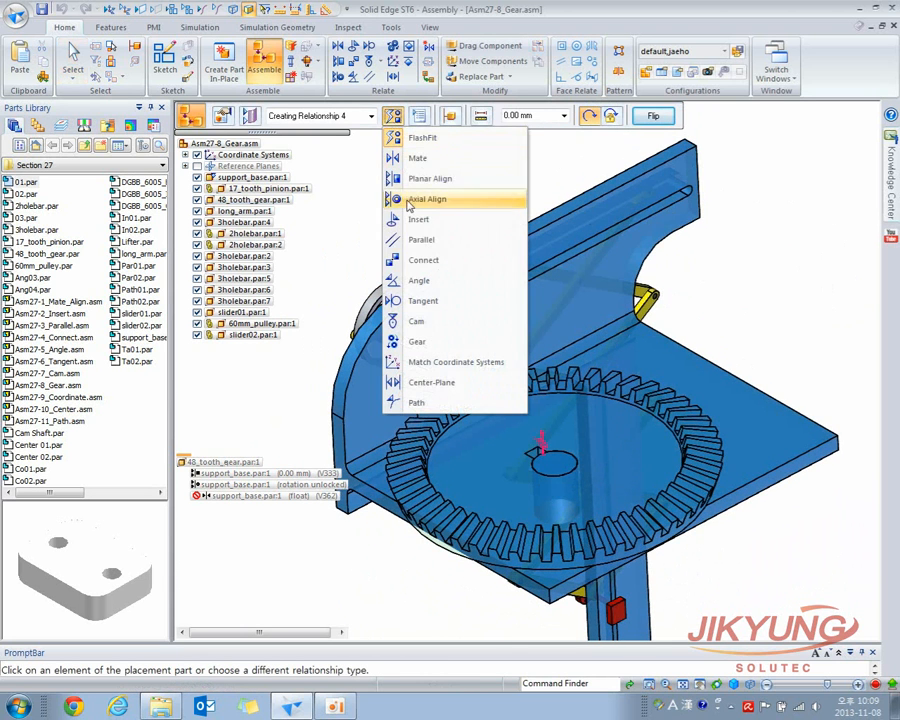
pyautogui.click(417, 342)
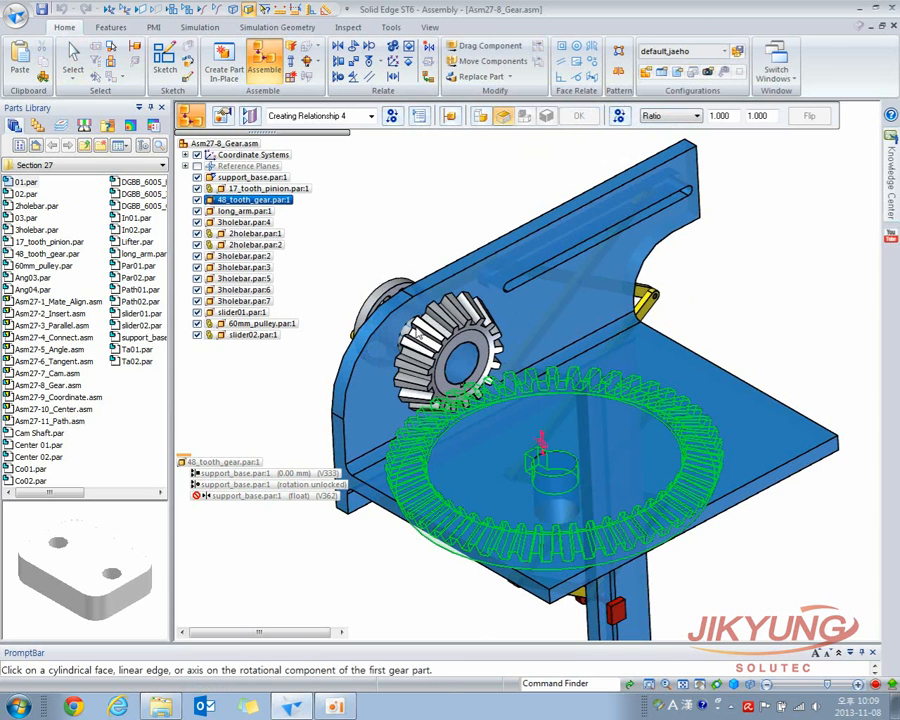
pyautogui.click(622, 118)
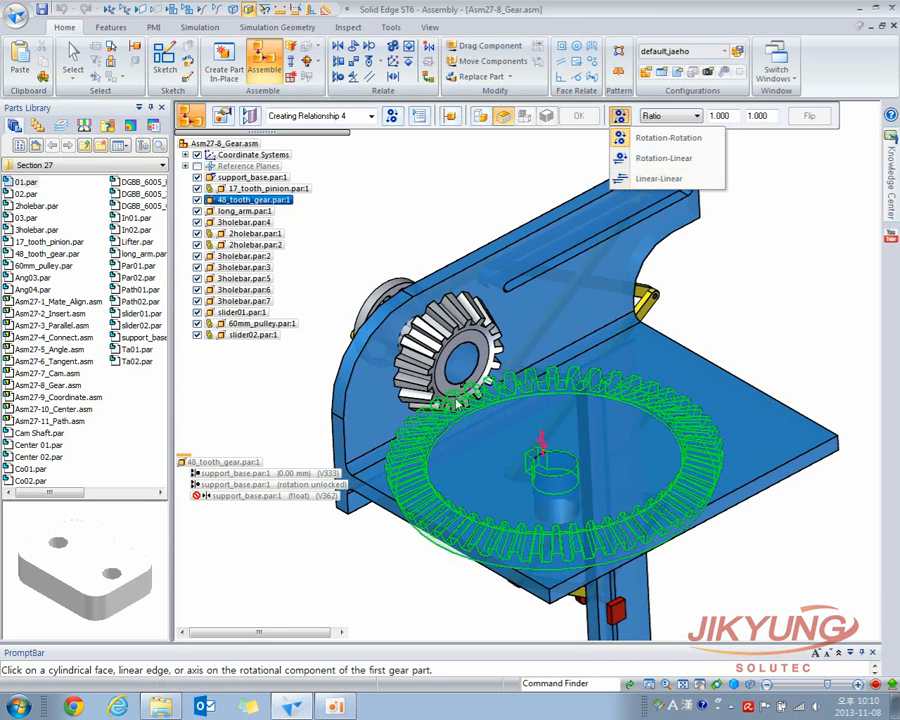
pyautogui.click(694, 139)
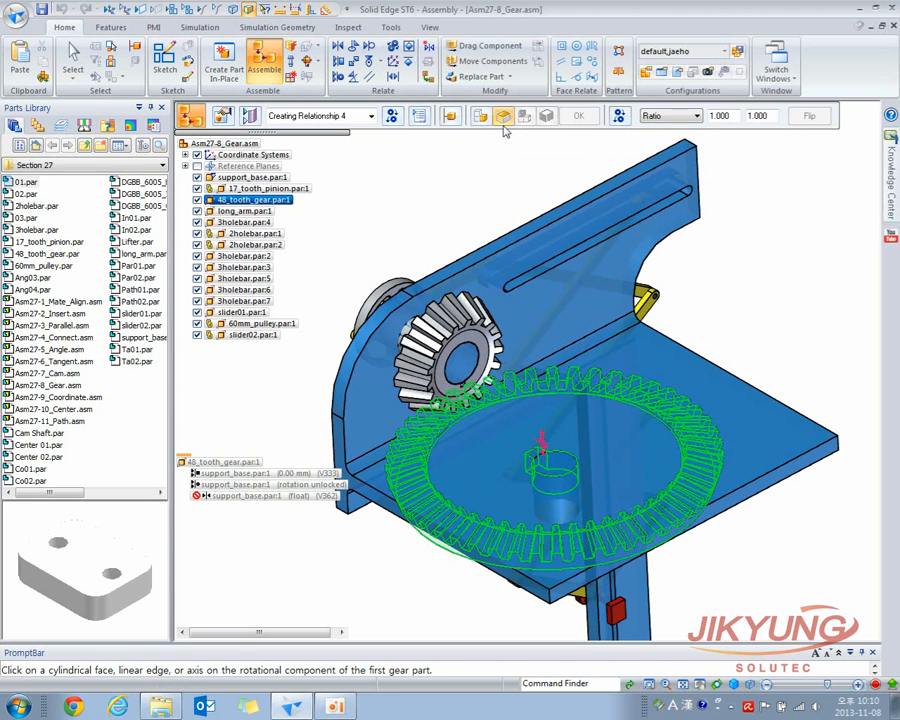
pyautogui.click(560, 488)
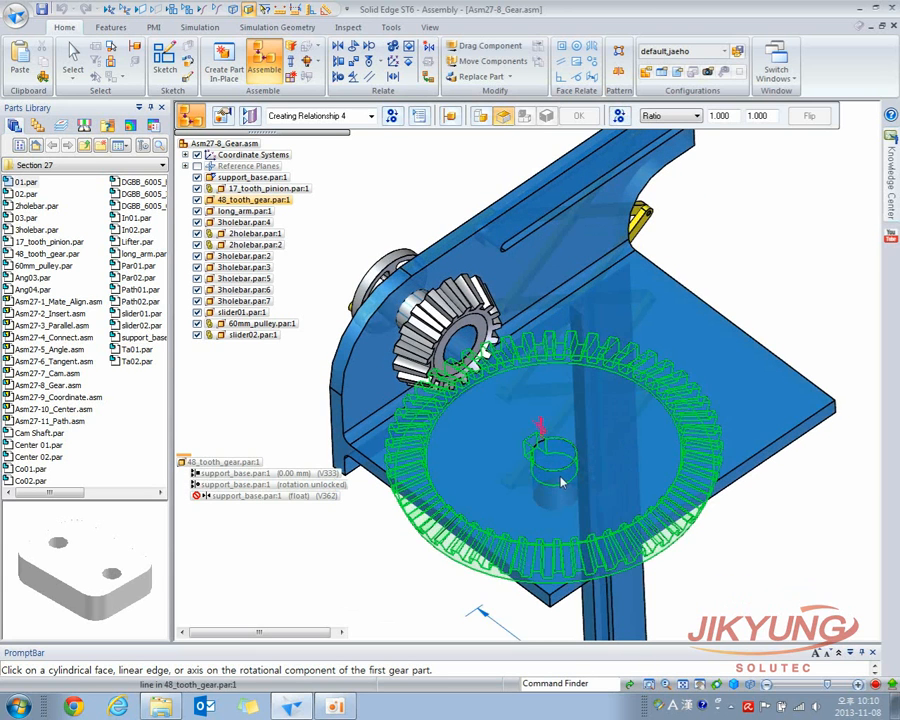
pyautogui.click(555, 484)
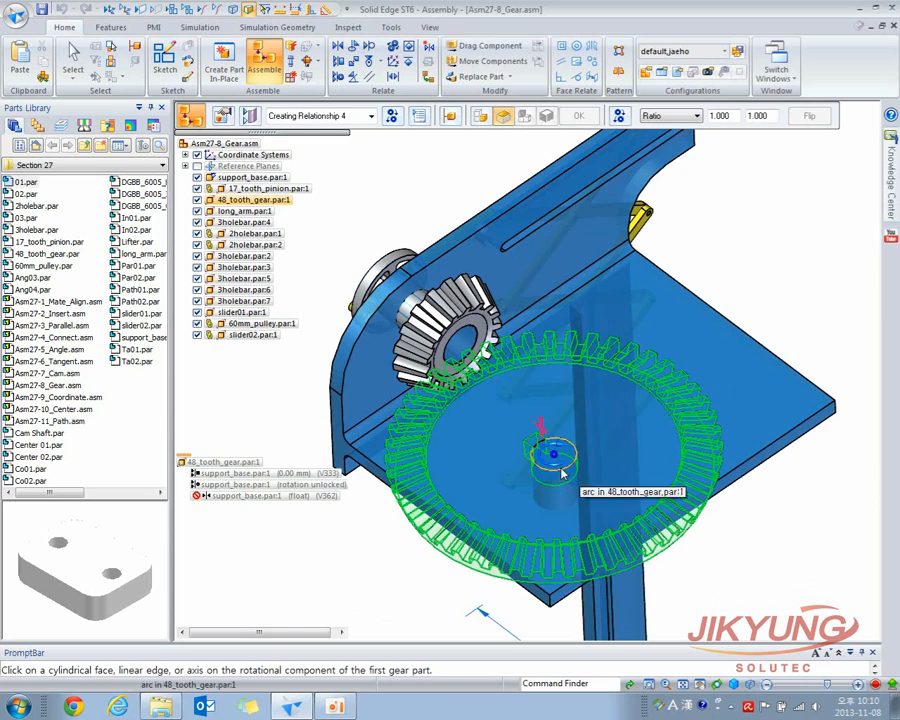
pyautogui.click(562, 474)
pyautogui.scroll(5, 542, 472)
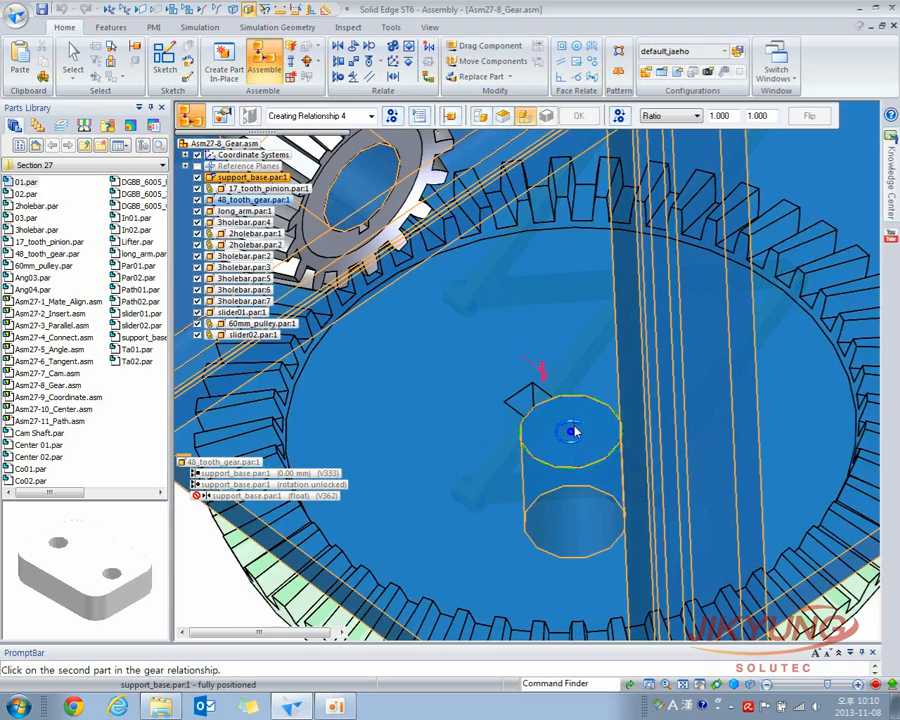
# Pick the 17-tooth pinion as the second gear part, with its bore edge as the rotation axis.
pyautogui.scroll(-5, 578, 432)
pyautogui.moveTo(540, 432); pyautogui.dragTo(560, 380, button='middle')
pyautogui.click(499, 278)
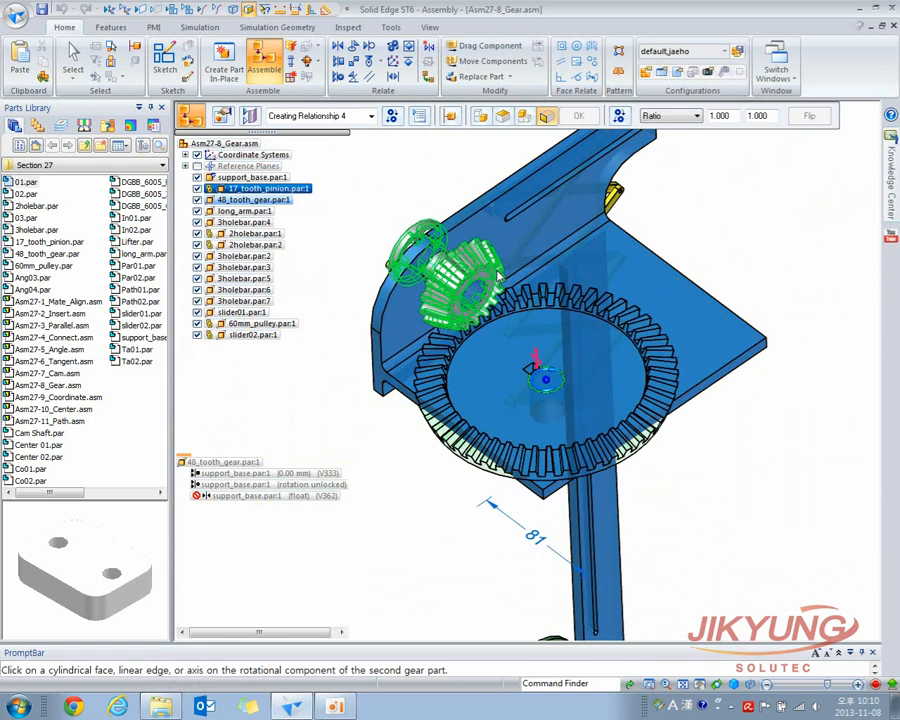
pyautogui.moveTo(499, 278); pyautogui.dragTo(530, 364, button='middle')
pyautogui.click(496, 289)
pyautogui.scroll(4, 547, 381)
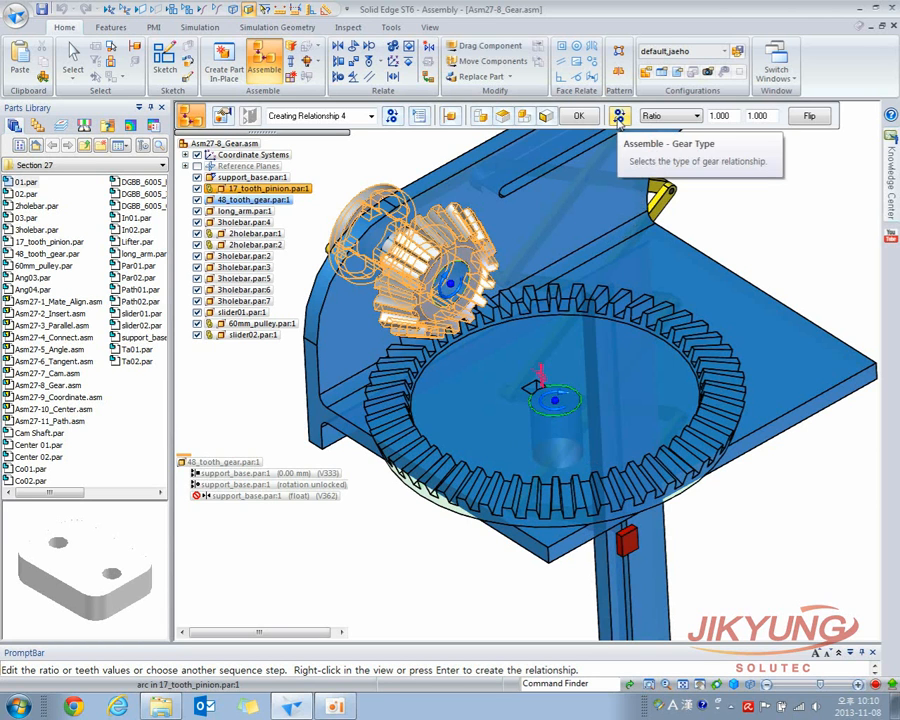
# Define the gear values by Teeth as 48 for the gear and 17 for the pinion, and create the relationship.
pyautogui.click(816, 118)
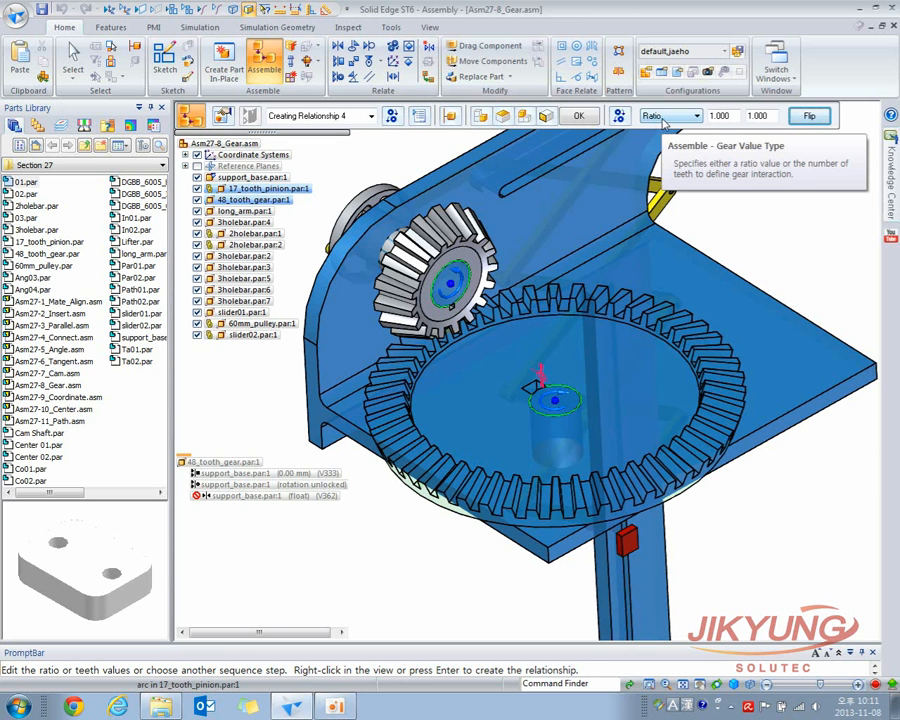
pyautogui.click(734, 120)
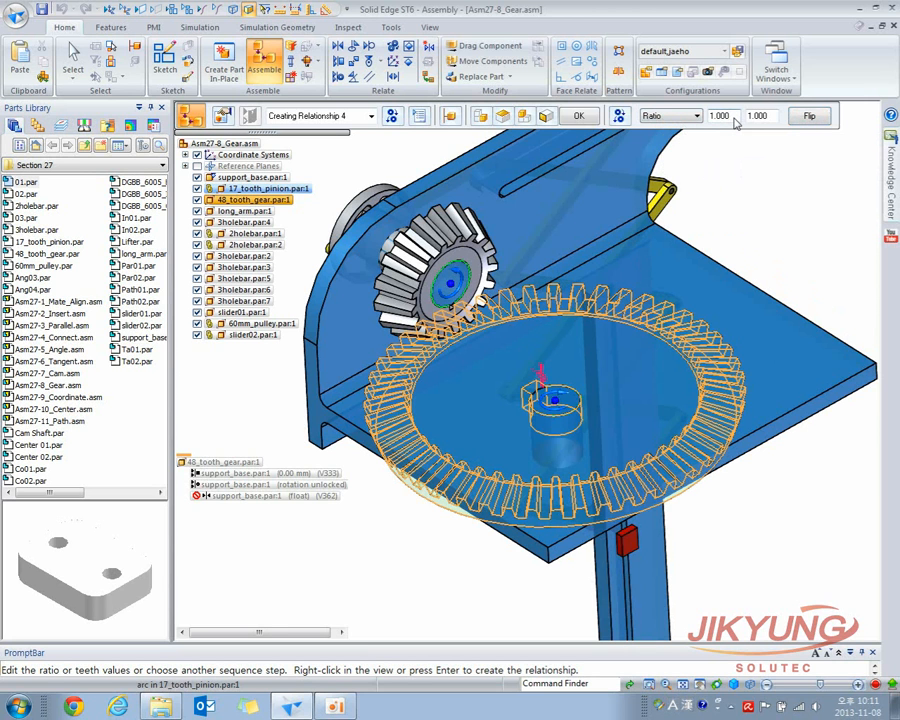
pyautogui.click(766, 118)
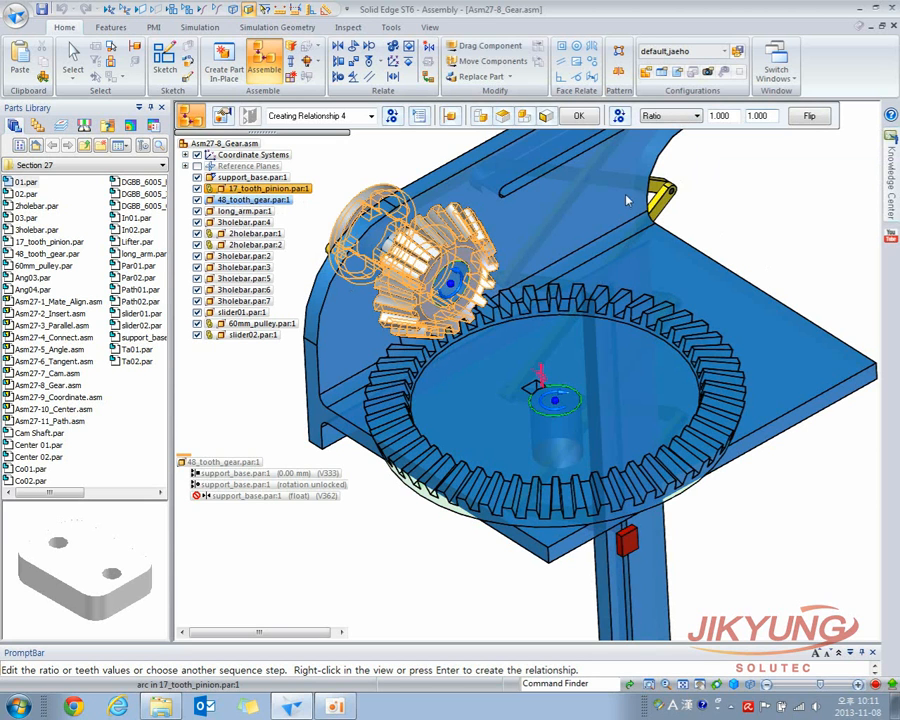
pyautogui.click(692, 116)
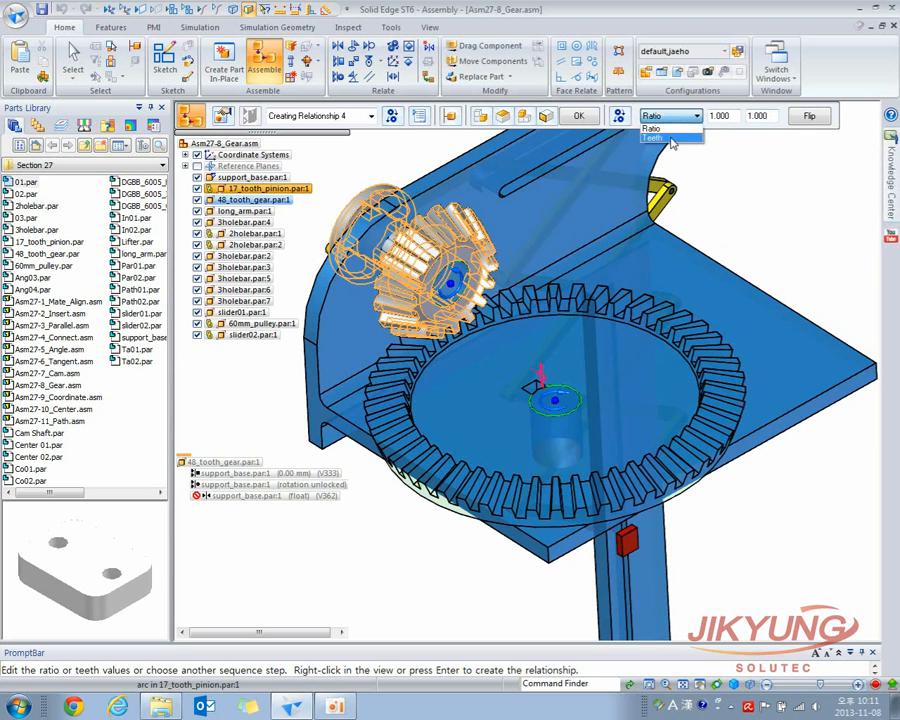
pyautogui.click(655, 138)
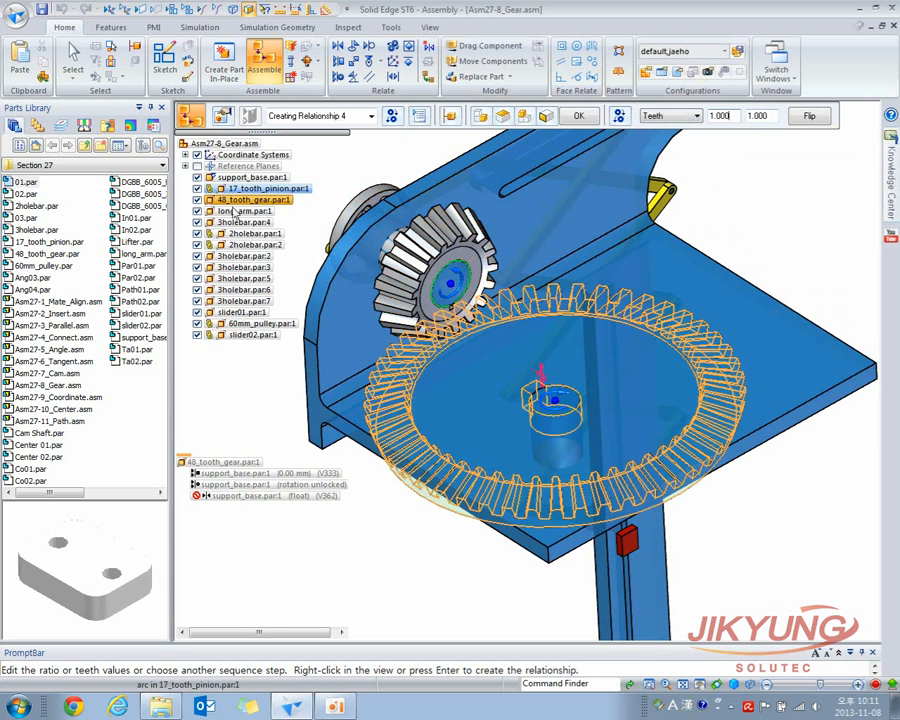
pyautogui.click(716, 118)
pyautogui.write('48')
pyautogui.click(760, 114)
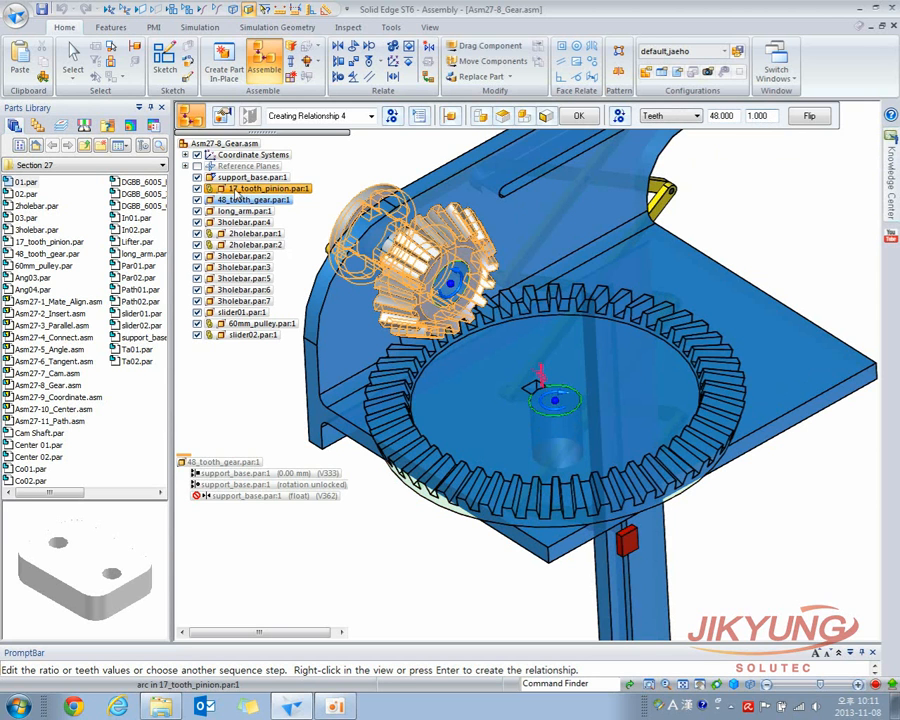
pyautogui.doubleClick(756, 116)
pyautogui.write('17')
pyautogui.click(578, 116)
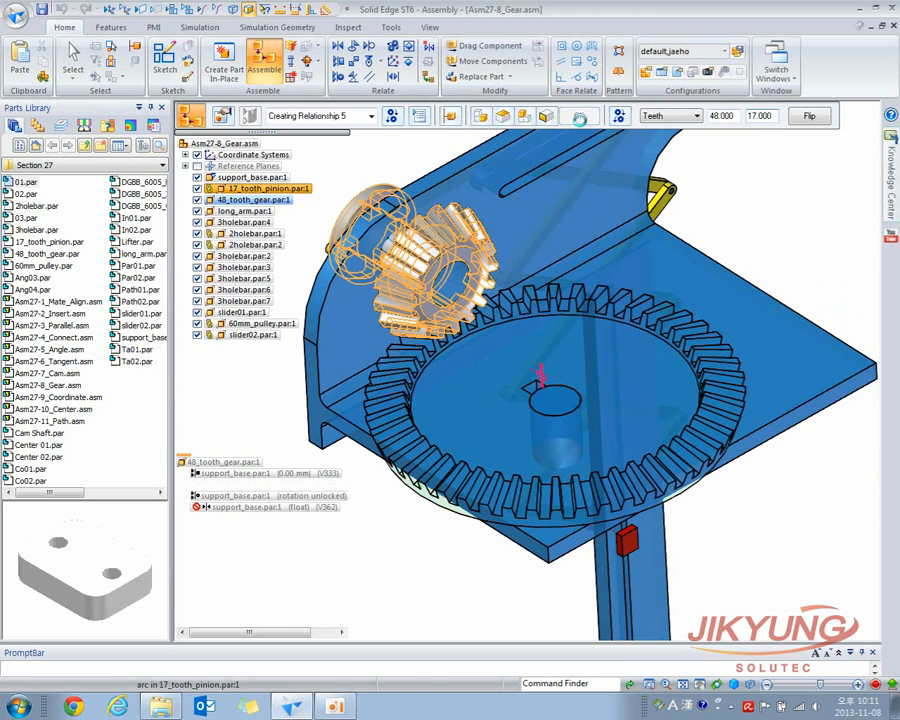
pyautogui.press('Escape')
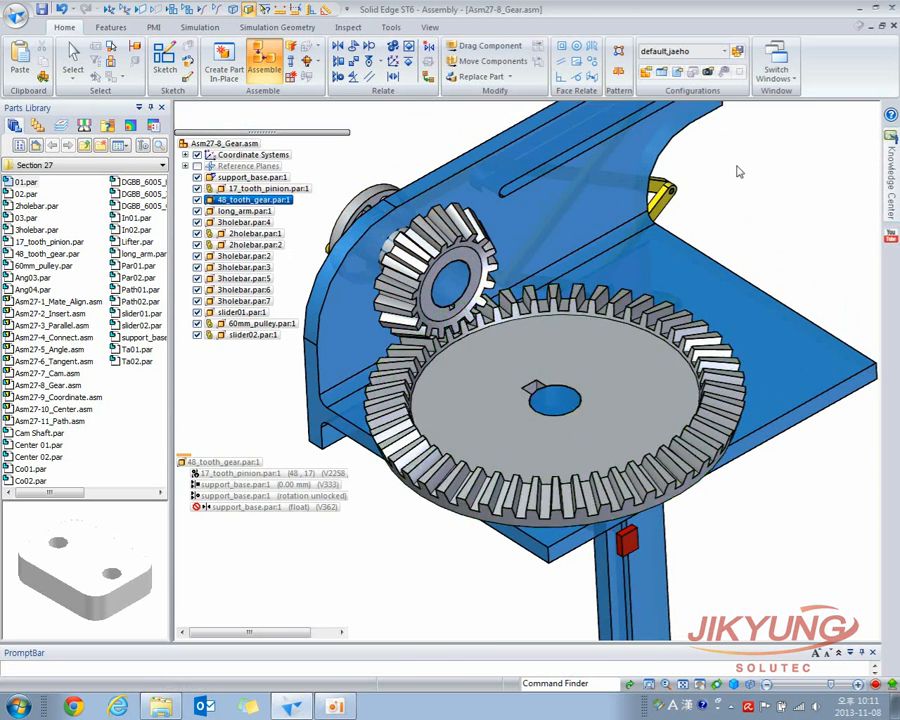
# Rotate the 48-tooth gear with Drag Component to drive the pinion, and reset the positions.
pyautogui.click(505, 45)
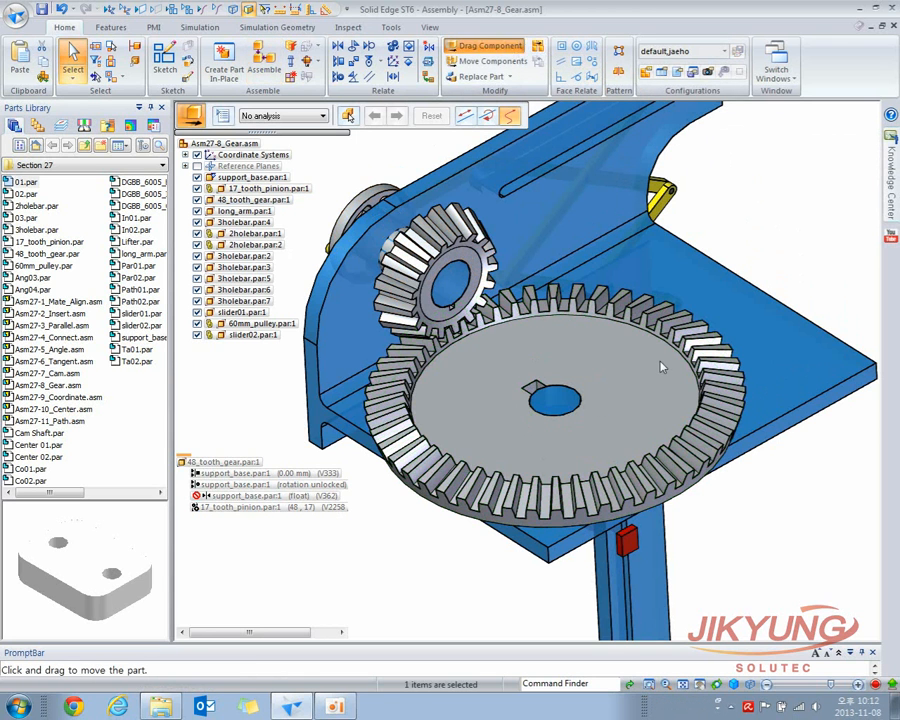
pyautogui.moveTo(620, 355); pyautogui.dragTo(700, 426)
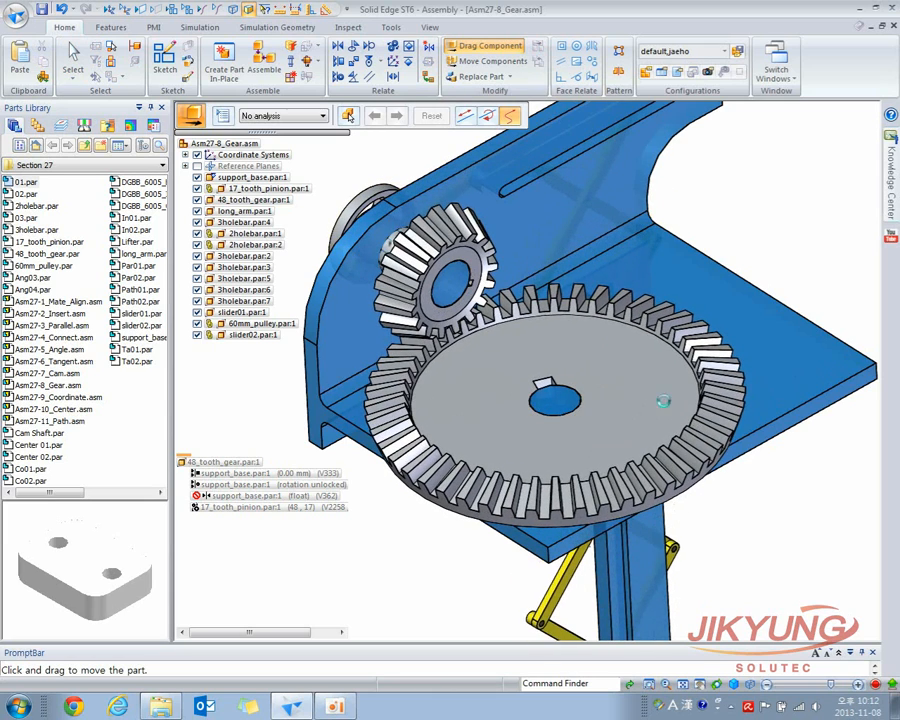
pyautogui.click(432, 116)
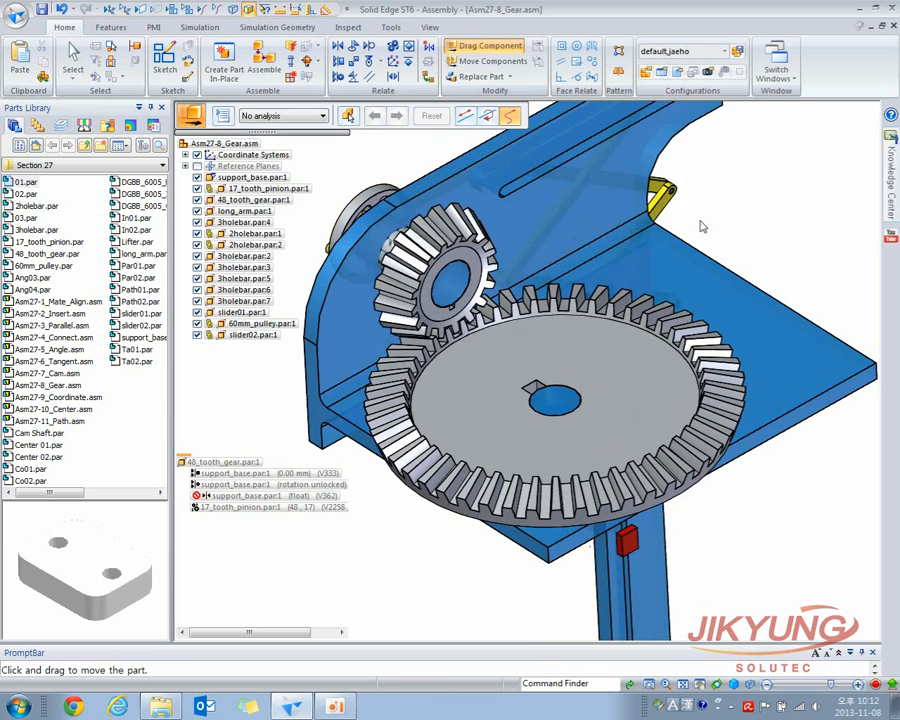
# Rotate the 48-tooth gear again while viewing the pulley and scissor linkage from behind the support base, and reset the positions.
pyautogui.middleClick(772, 213)
pyautogui.middleClick(772, 213)
pyautogui.moveTo(546, 277); pyautogui.dragTo(603, 217, button='middle')
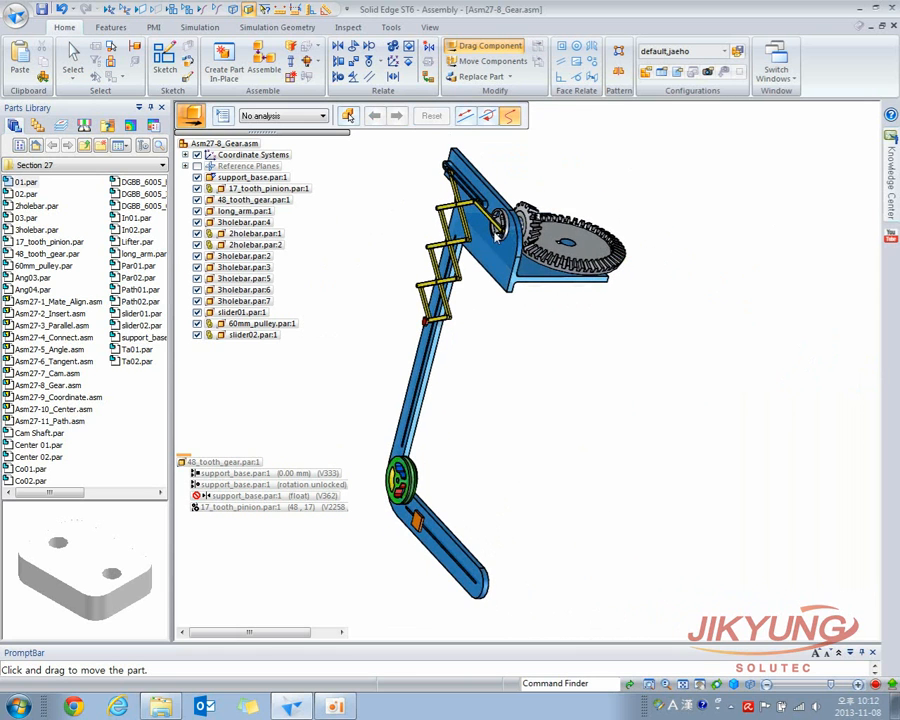
pyautogui.scroll(5, 480, 230)
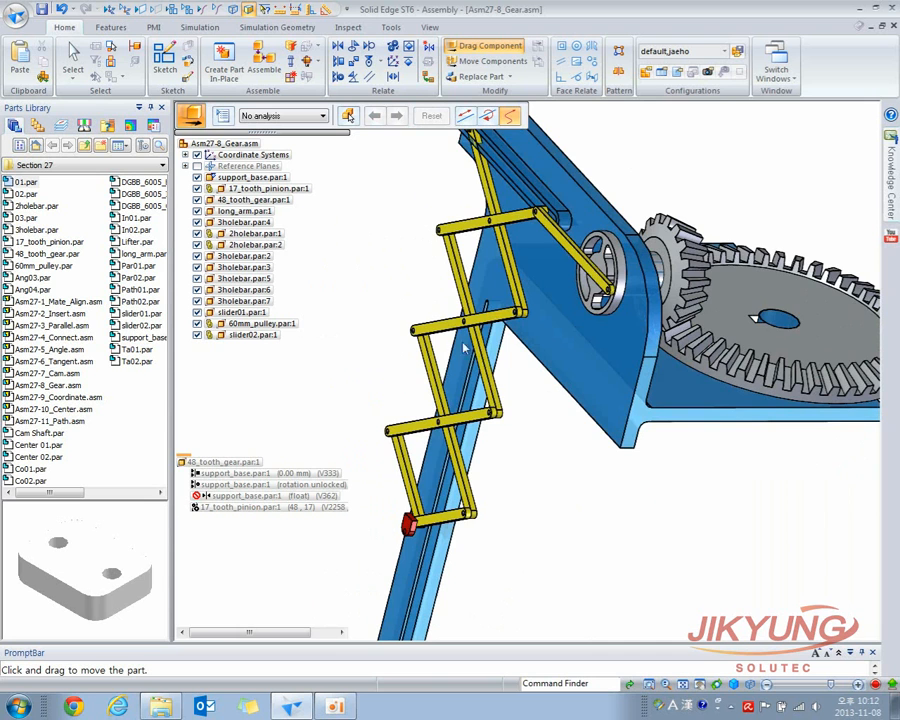
pyautogui.scroll(-3, 527, 460)
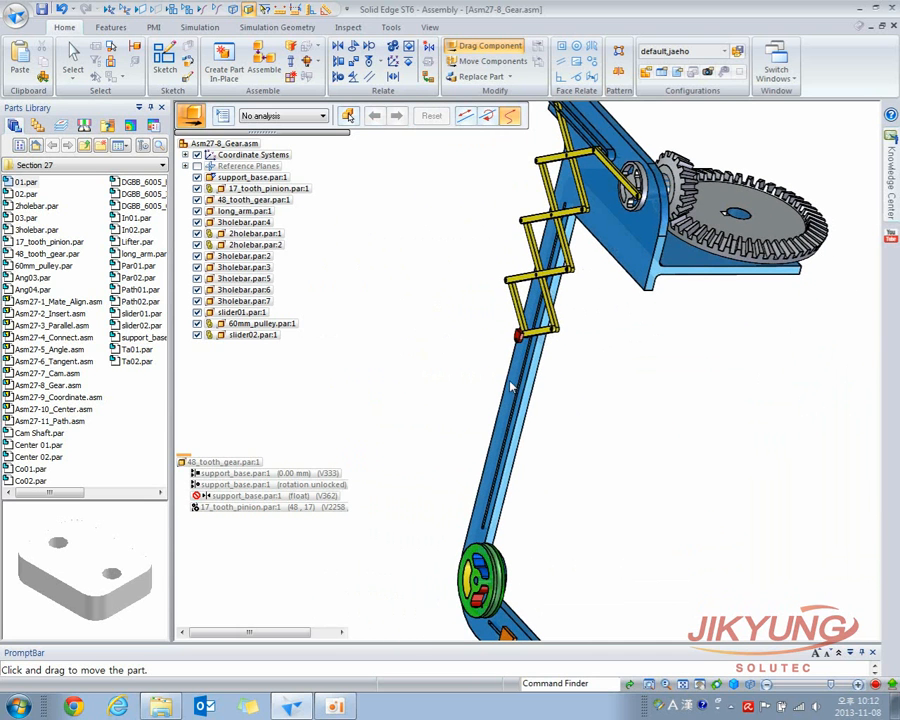
pyautogui.moveTo(510, 380)
pyautogui.mouseDown(button='middle')
pyautogui.moveTo(528, 346)
pyautogui.moveTo(599, 350)
pyautogui.moveTo(599, 323)
pyautogui.moveTo(617, 321)
pyautogui.moveTo(733, 233)
pyautogui.mouseUp(button='middle')
pyautogui.scroll(-1, 607, 341)
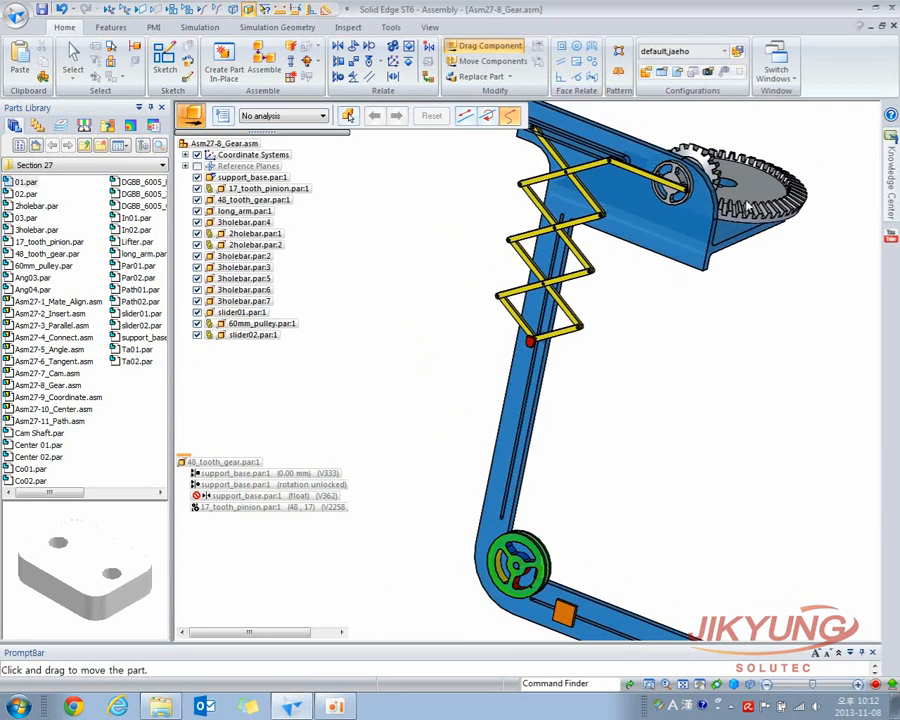
pyautogui.rightClick(766, 178)
pyautogui.click(766, 181)
pyautogui.moveTo(766, 181); pyautogui.dragTo(545, 164)
pyautogui.click(431, 117)
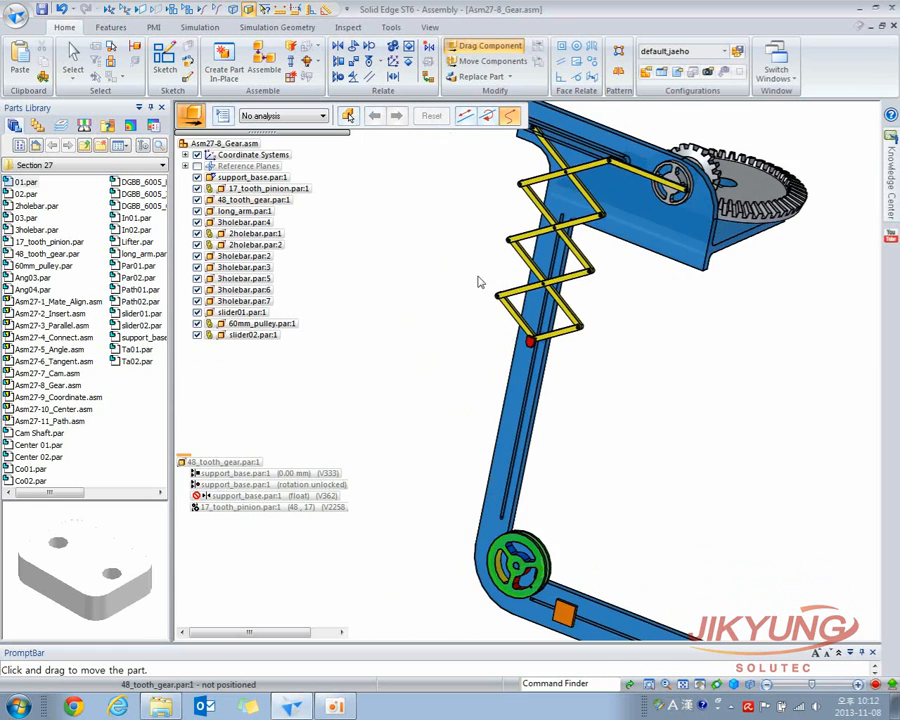
# Edit the definition of slider01 and start a Gear relationship of the Linear-Linear type for it.
pyautogui.keyDown('shift'); pyautogui.moveTo(471, 282); pyautogui.dragTo(466, 206, button='middle'); pyautogui.keyUp('shift')
pyautogui.moveTo(466, 256)
pyautogui.mouseDown(button='middle')
pyautogui.moveTo(450, 289)
pyautogui.moveTo(482, 245)
pyautogui.mouseUp(button='middle')
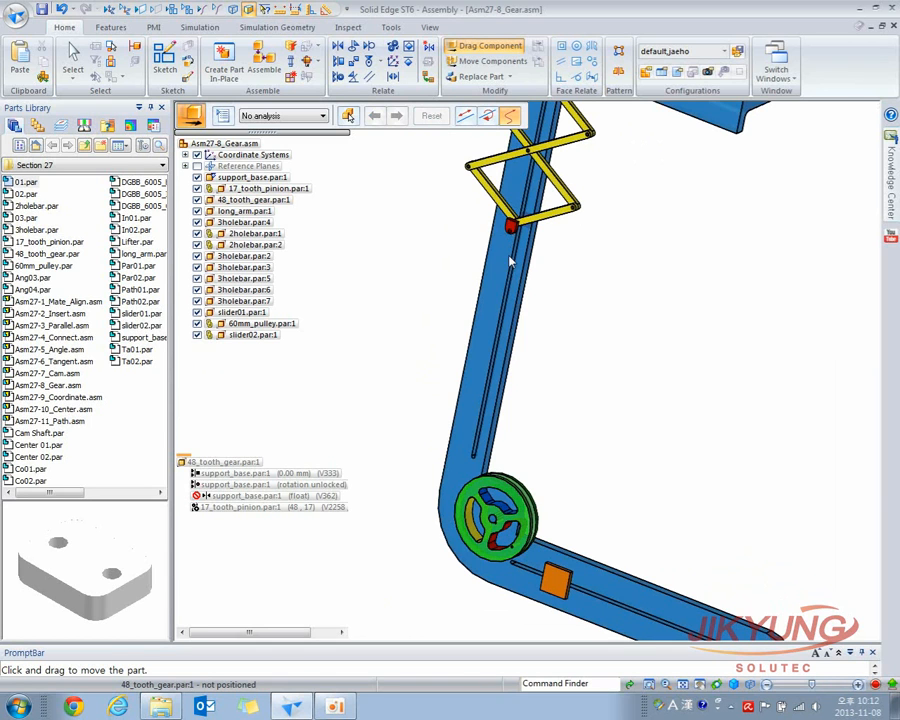
pyautogui.moveTo(464, 478); pyautogui.dragTo(463, 510)
pyautogui.press('Escape')
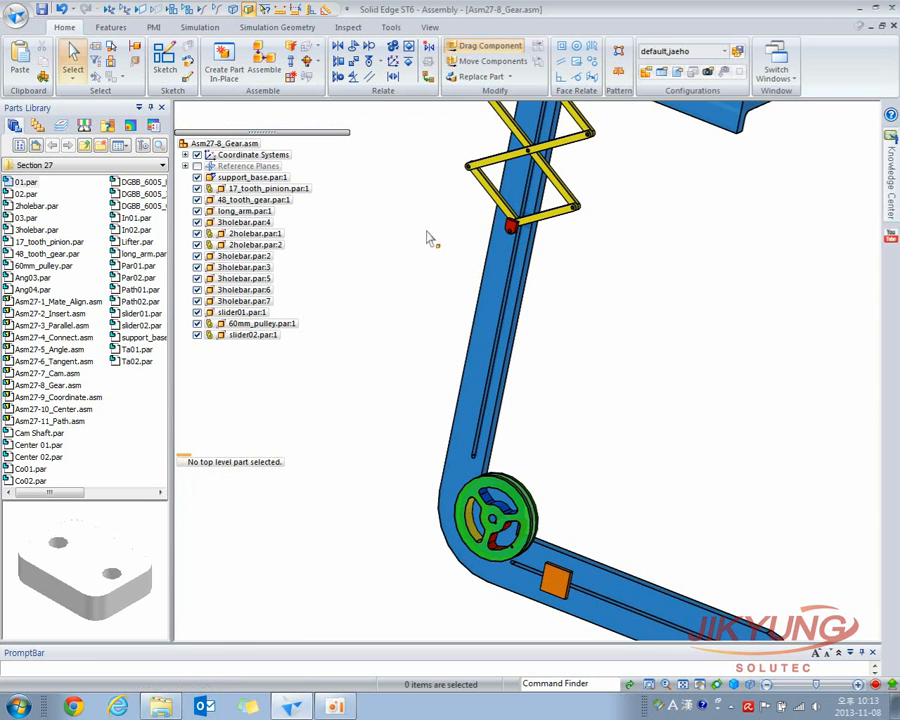
pyautogui.click(508, 224)
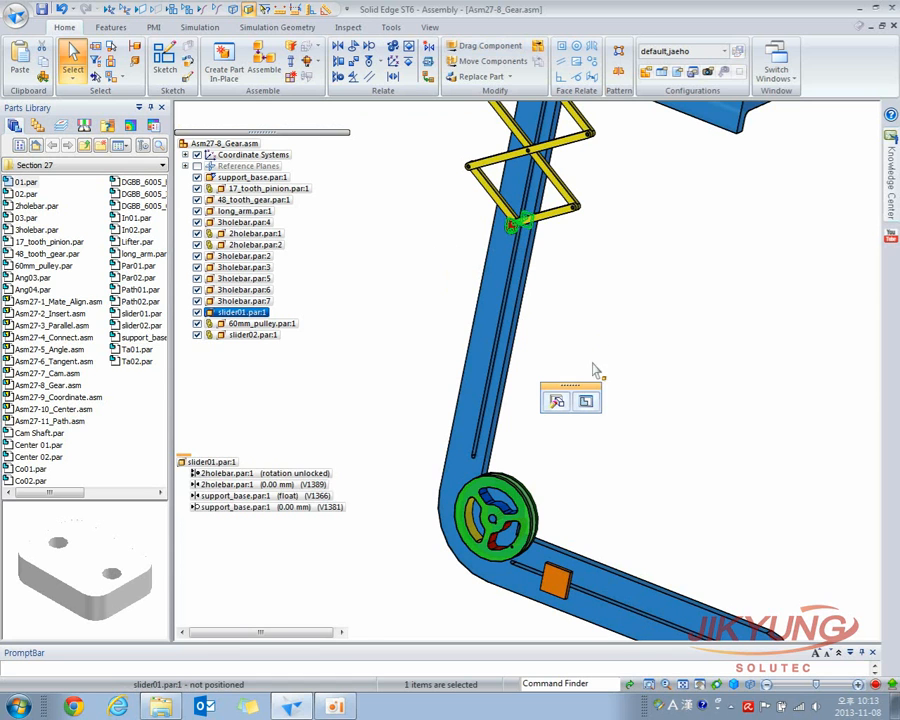
pyautogui.click(557, 401)
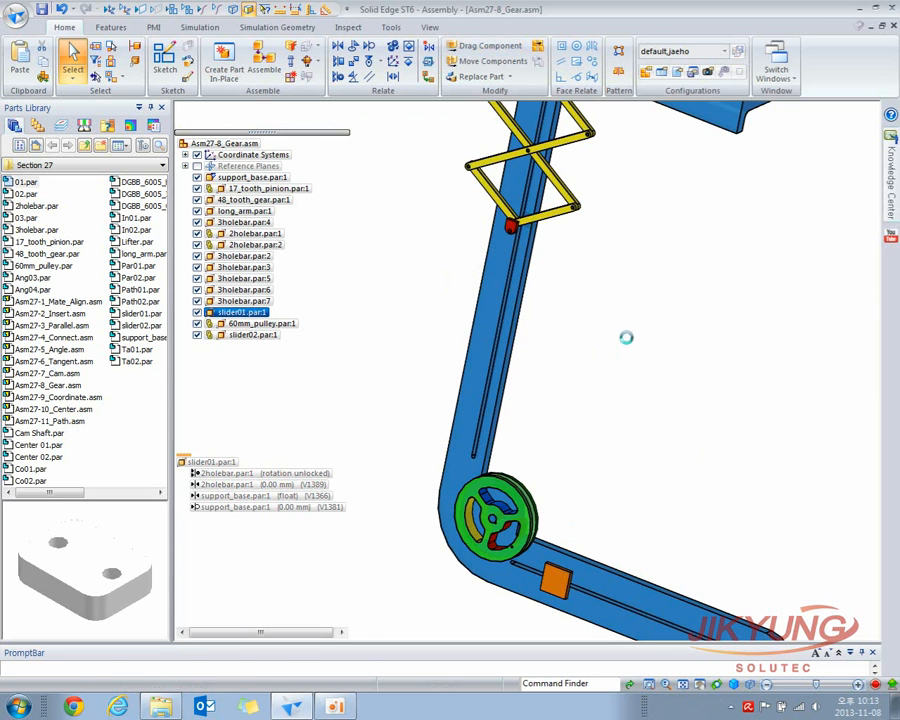
pyautogui.click(392, 116)
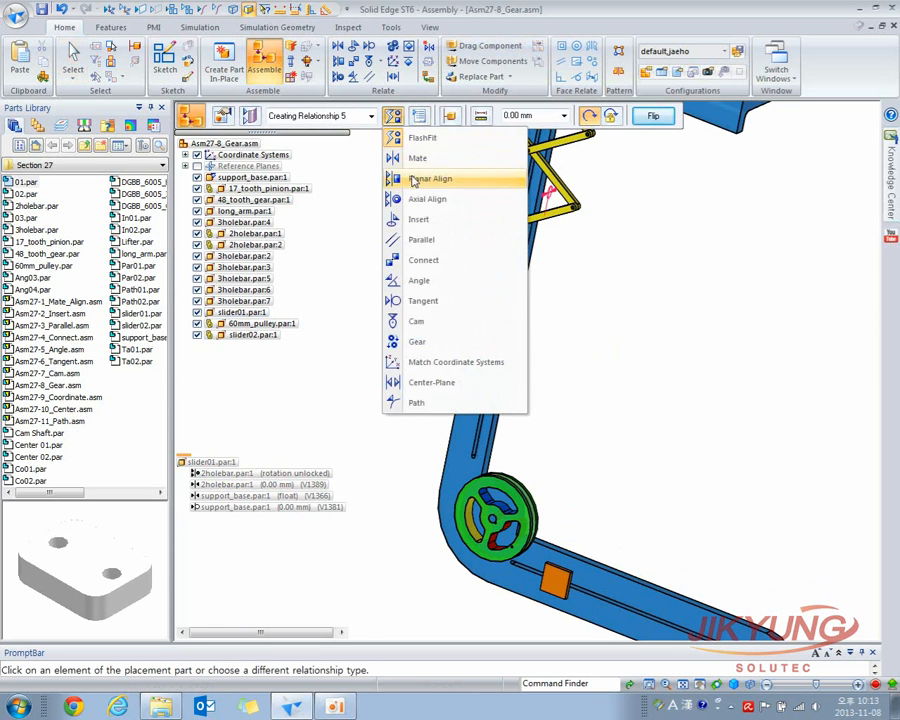
pyautogui.click(414, 341)
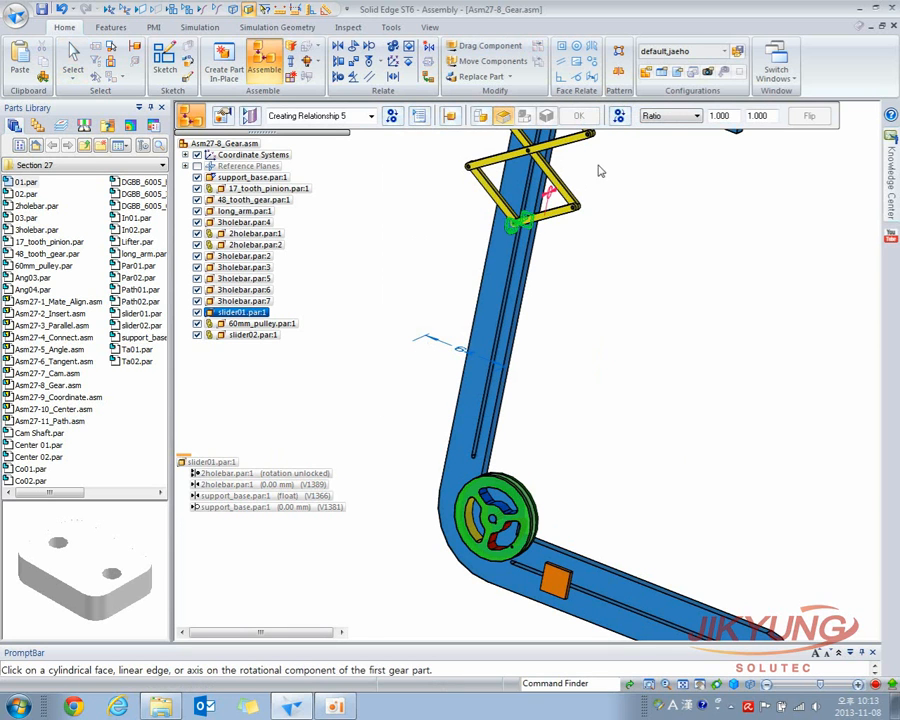
pyautogui.click(620, 117)
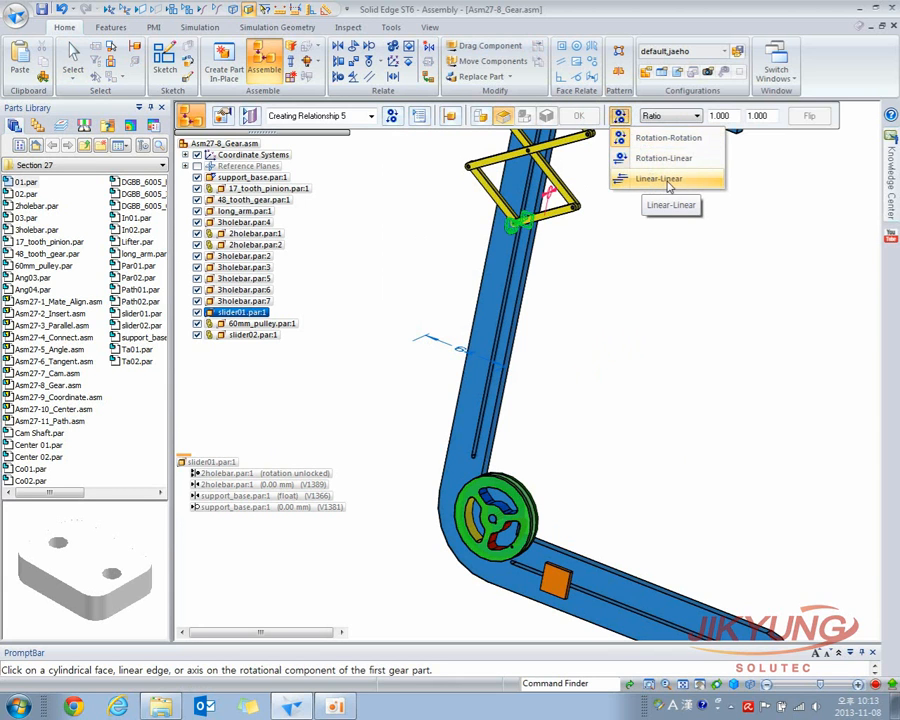
pyautogui.click(664, 180)
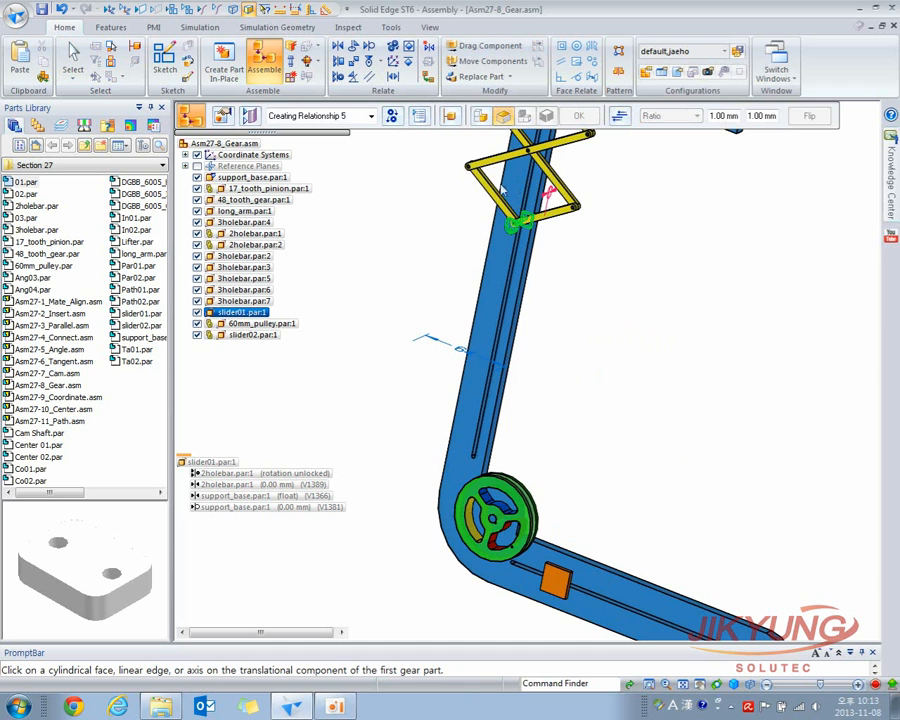
# Define the linear axes with the slider01 edge running along the long arm and the lower edge of the orange slider02.
pyautogui.scroll(3, 545, 222)
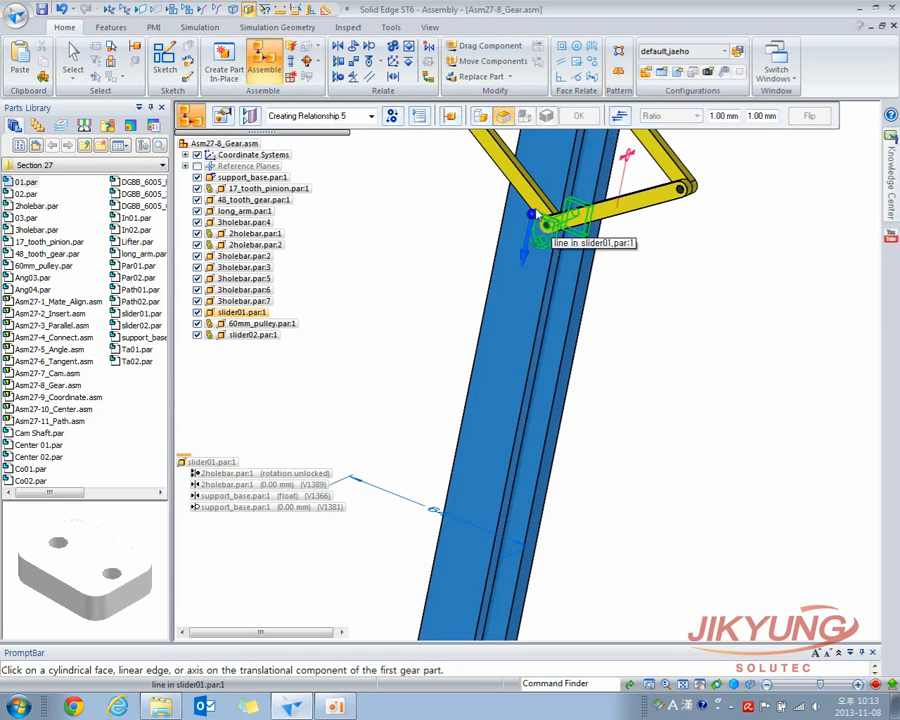
pyautogui.click(527, 230)
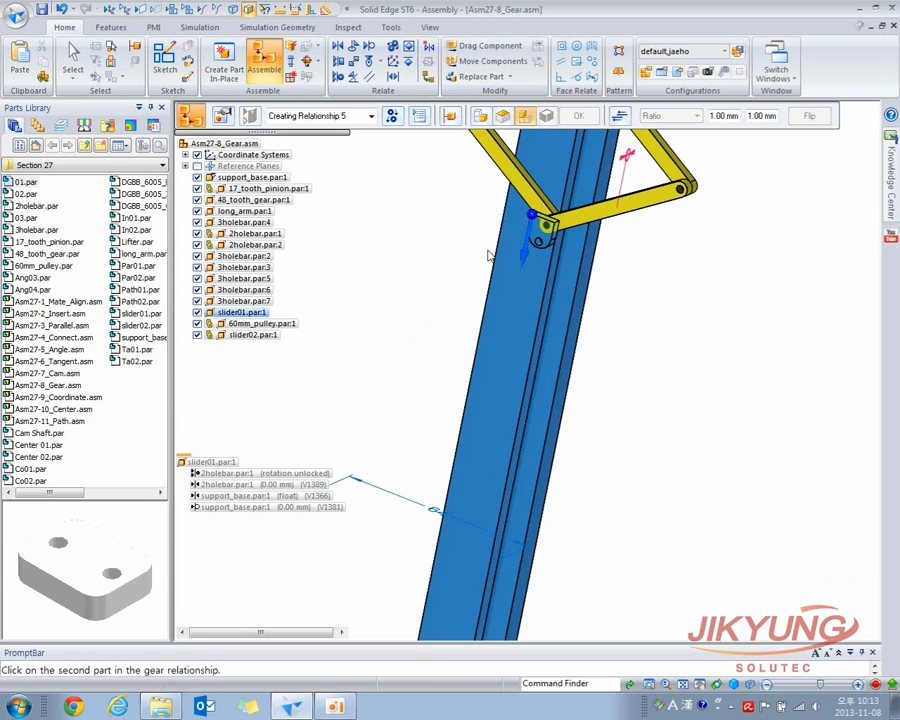
pyautogui.scroll(-3, 445, 318)
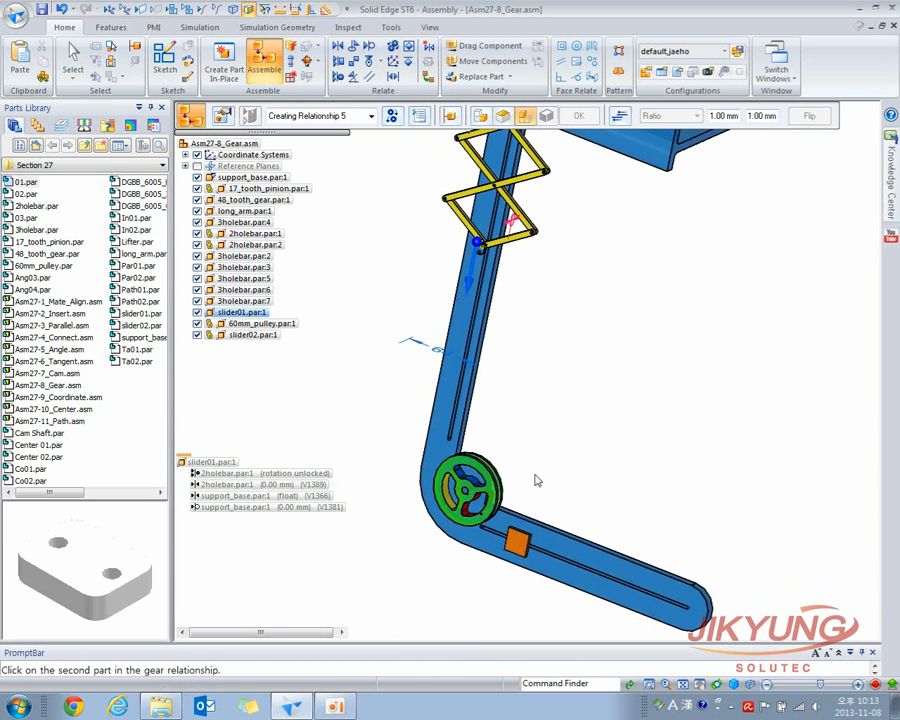
pyautogui.click(528, 543)
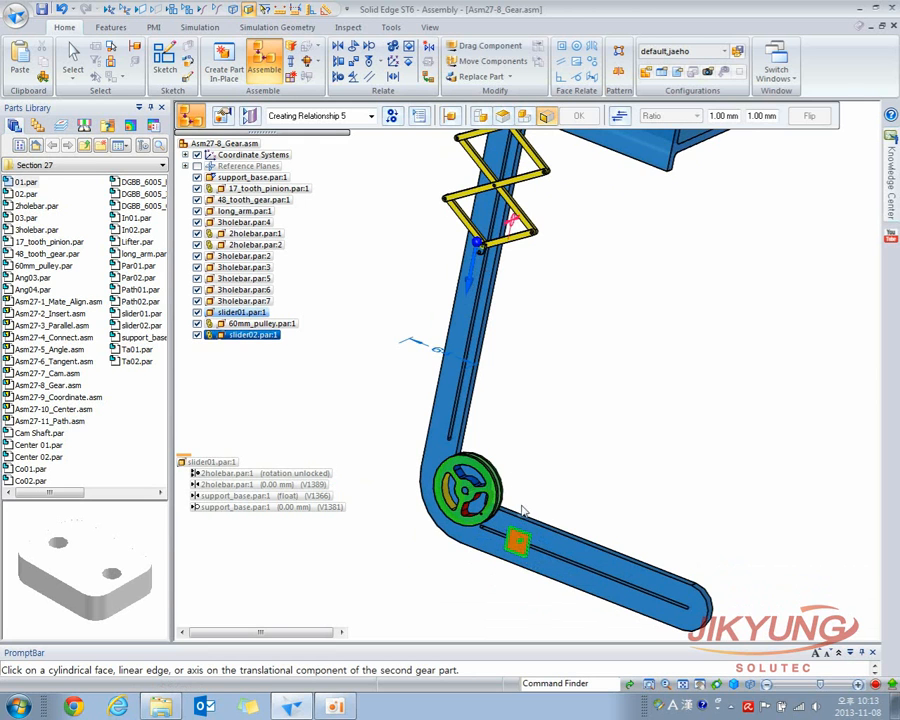
pyautogui.click(516, 559)
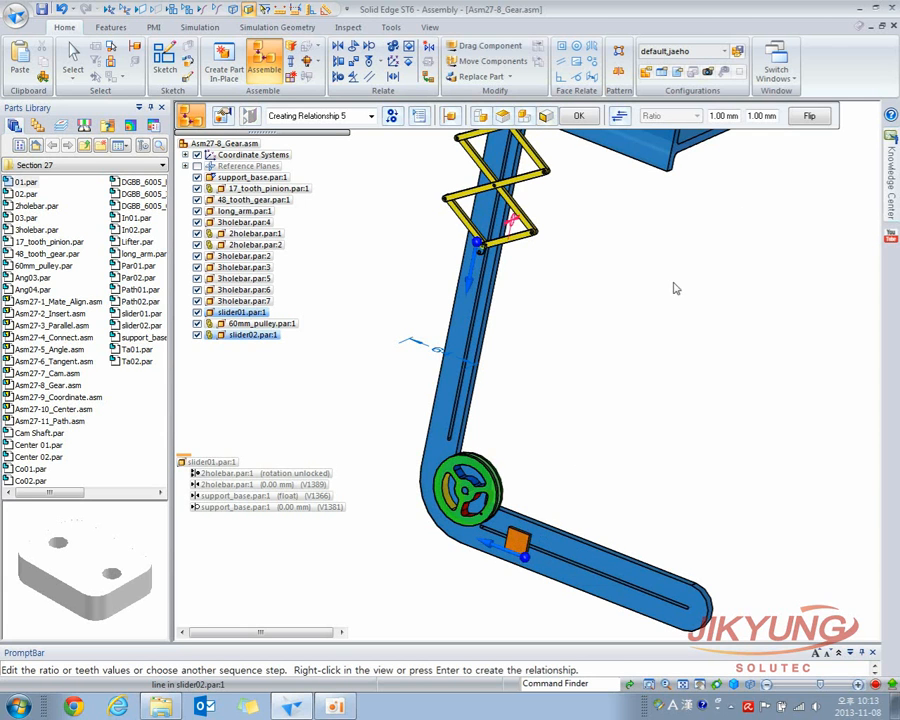
# Flip the travel direction of slider02 and create the linear gear relationship at 1.00 mm to 1.00 mm.
pyautogui.click(813, 117)
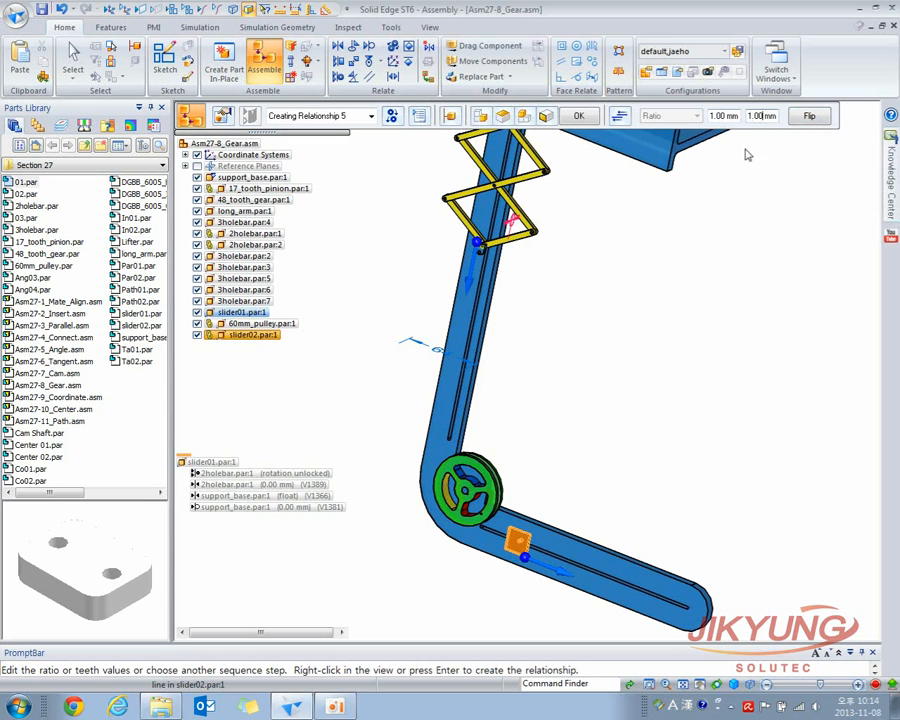
pyautogui.click(580, 116)
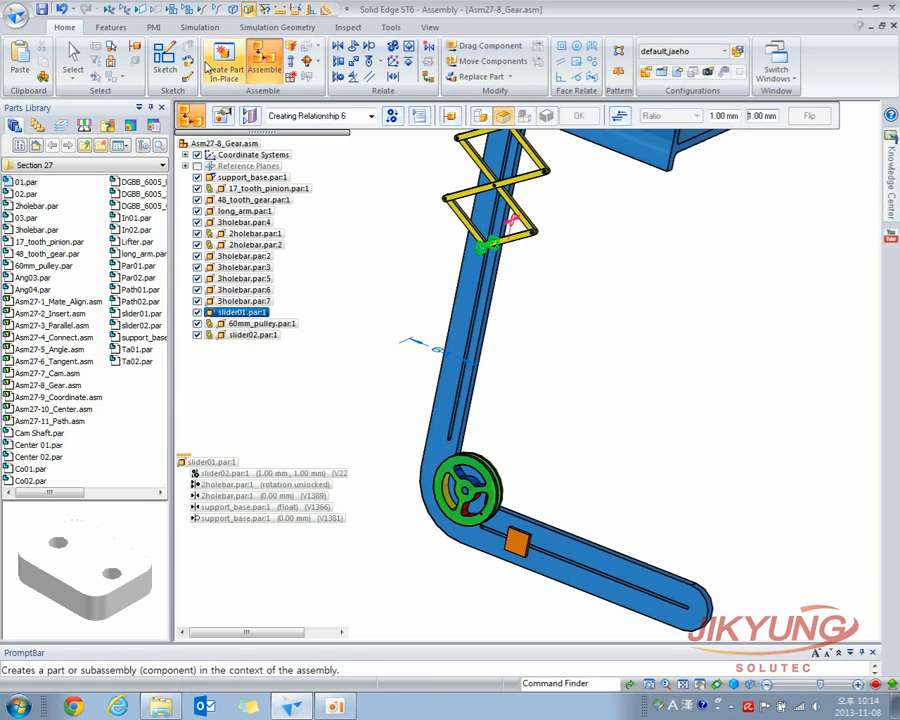
pyautogui.click(72, 62)
# Rotate the 48-tooth gear with Drag Component to drive both sliders, and reset the positions.
pyautogui.moveTo(656, 274); pyautogui.dragTo(674, 297, button='middle')
pyautogui.click(680, 310)
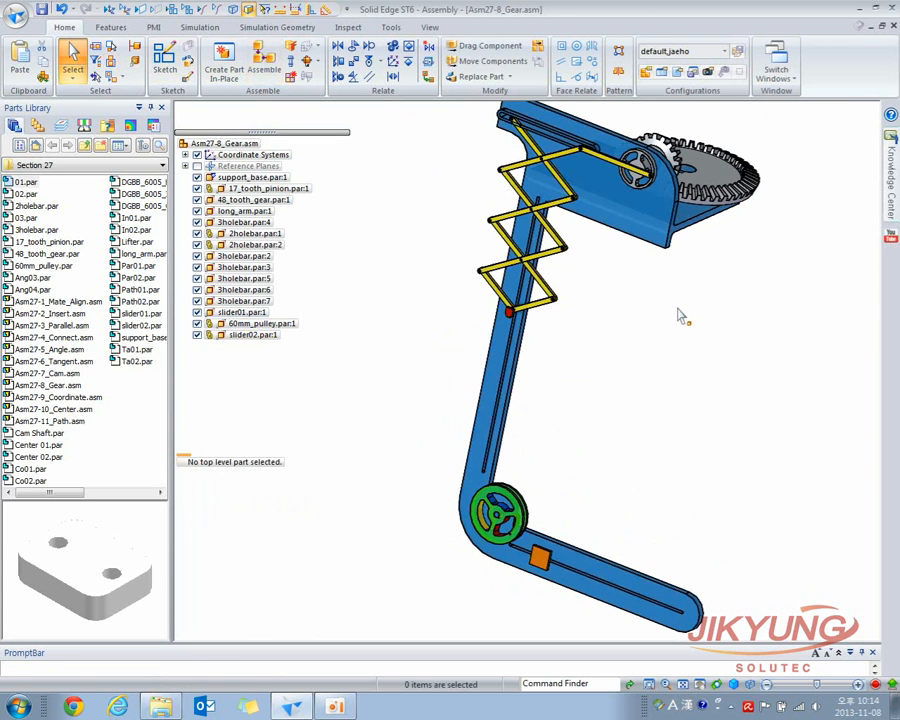
pyautogui.click(489, 46)
pyautogui.click(730, 188)
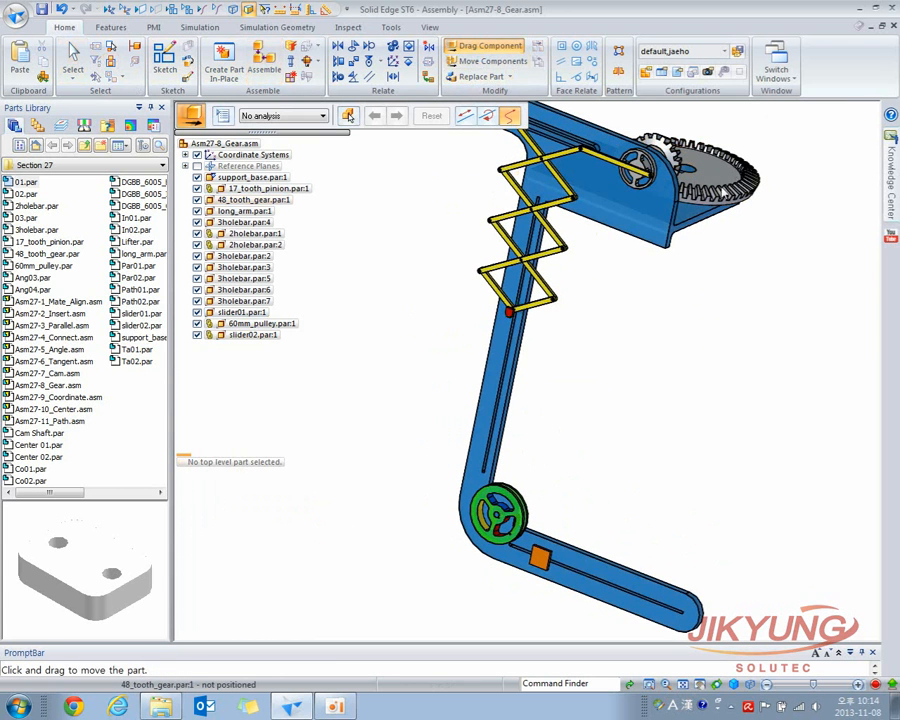
pyautogui.moveTo(731, 178); pyautogui.dragTo(721, 251)
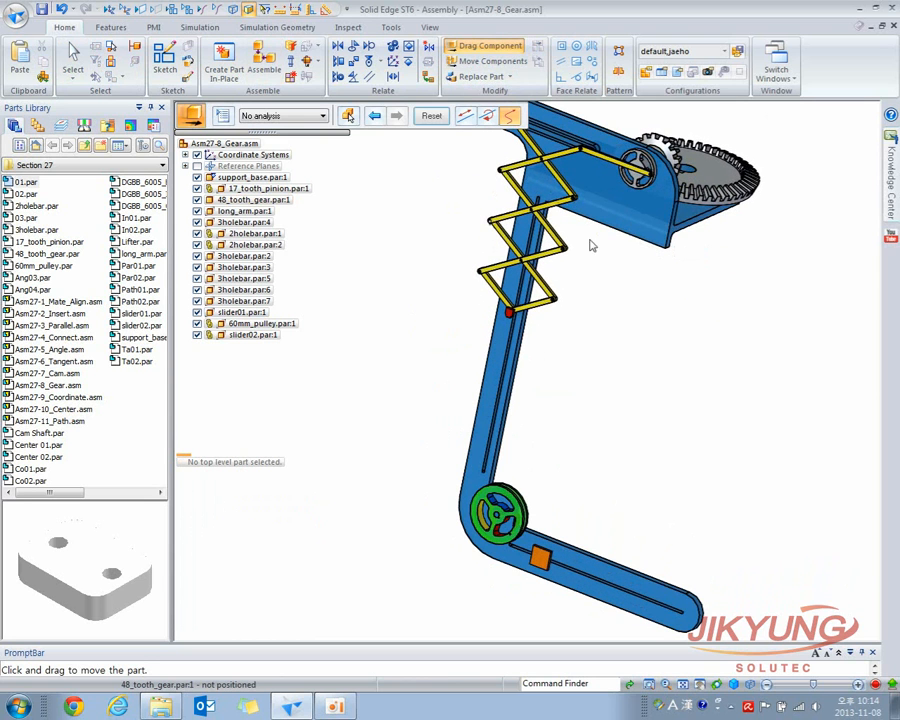
pyautogui.click(430, 116)
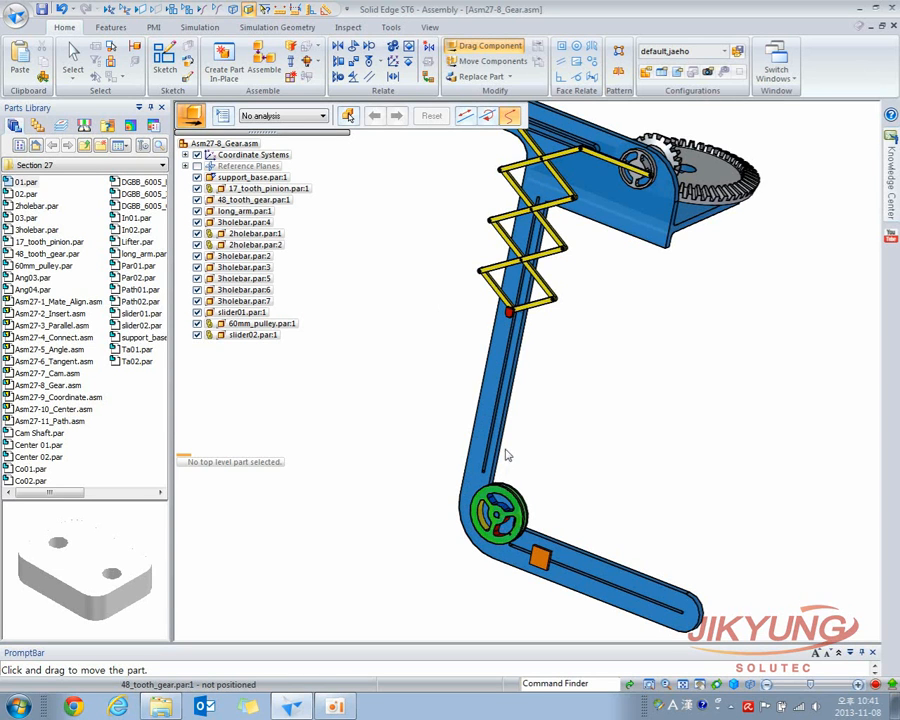
# Edit the definition of the 60mm pulley and start a Gear relationship of the Rotation-Linear type for it.
pyautogui.scroll(3, 532, 452)
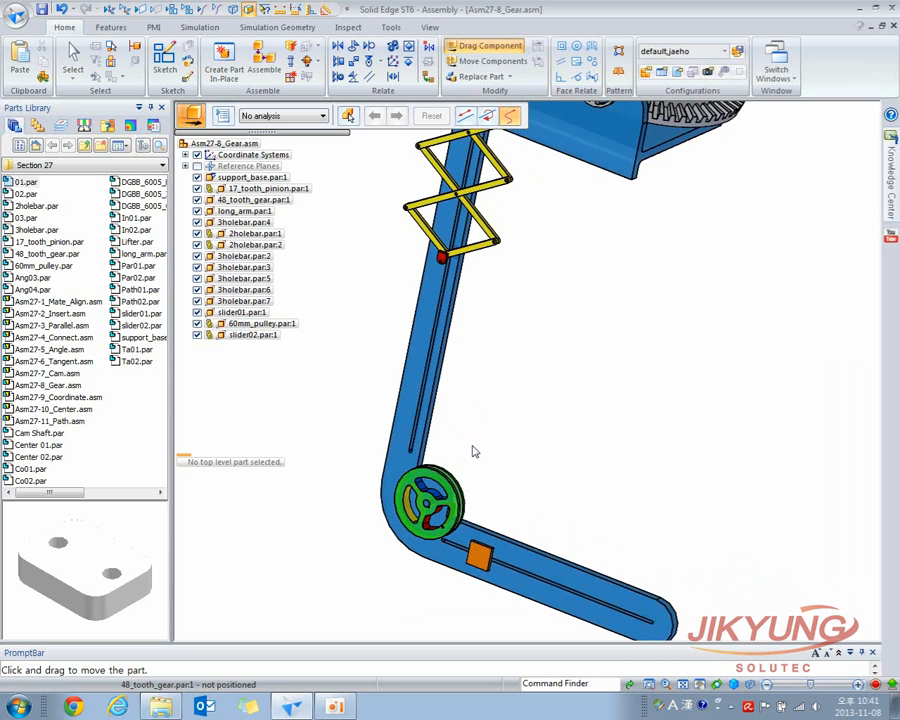
pyautogui.press('Escape')
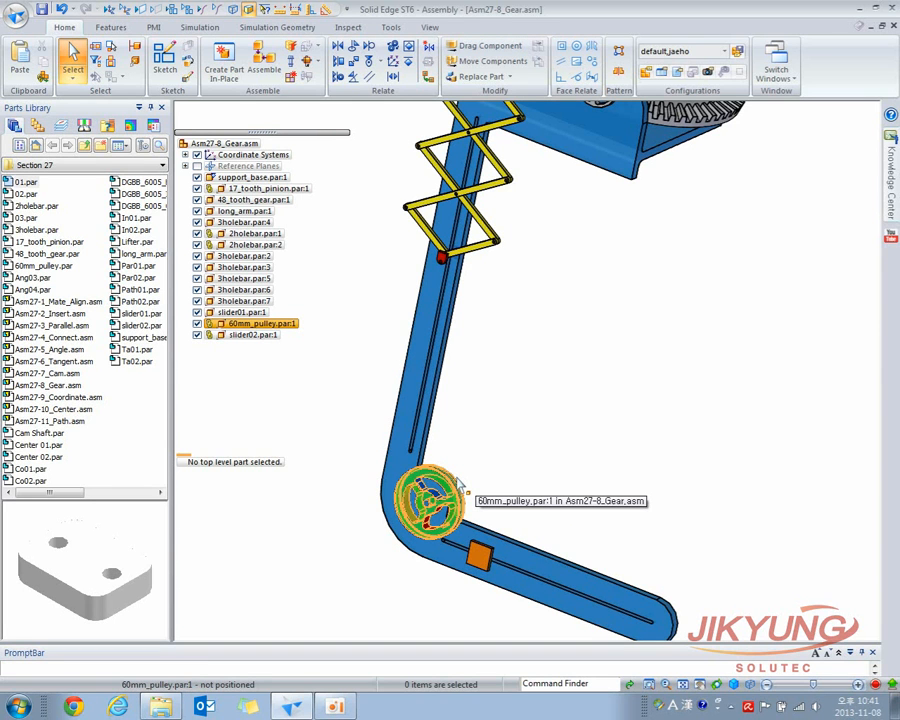
pyautogui.click(458, 486)
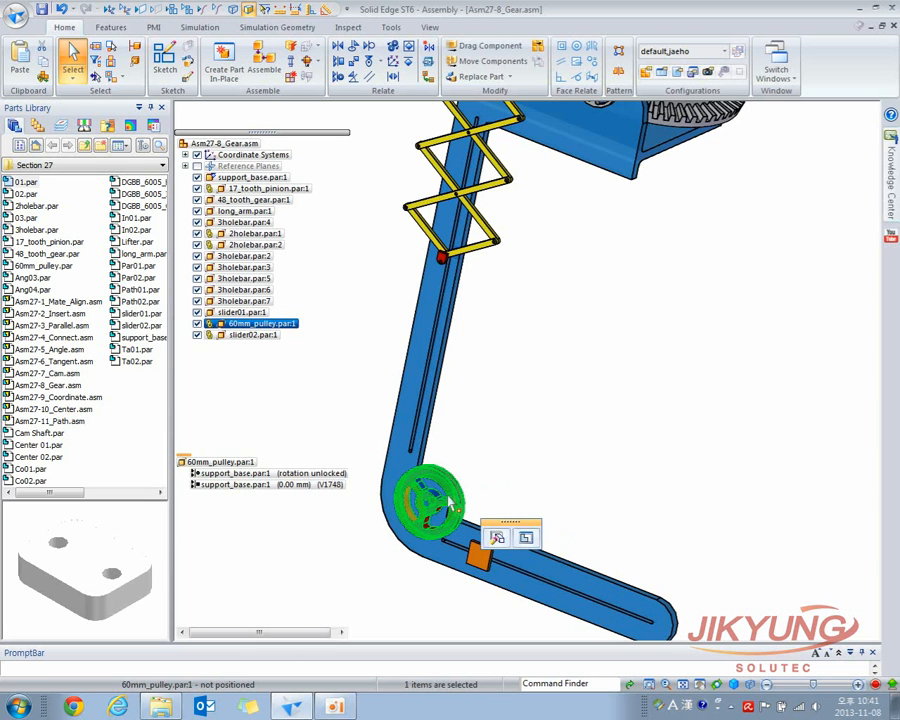
pyautogui.click(497, 538)
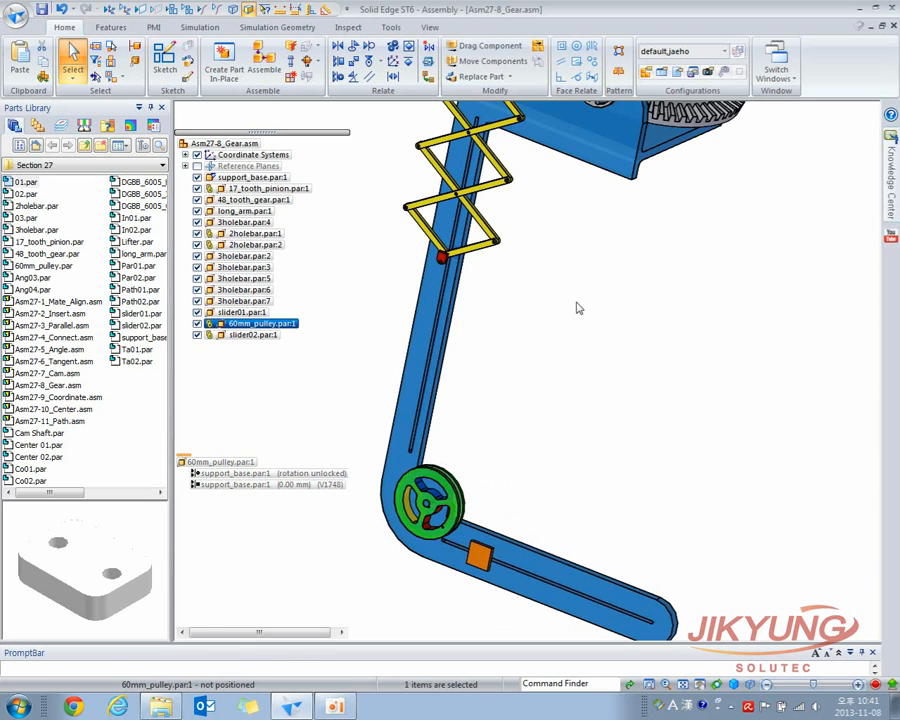
pyautogui.click(392, 116)
pyautogui.click(416, 341)
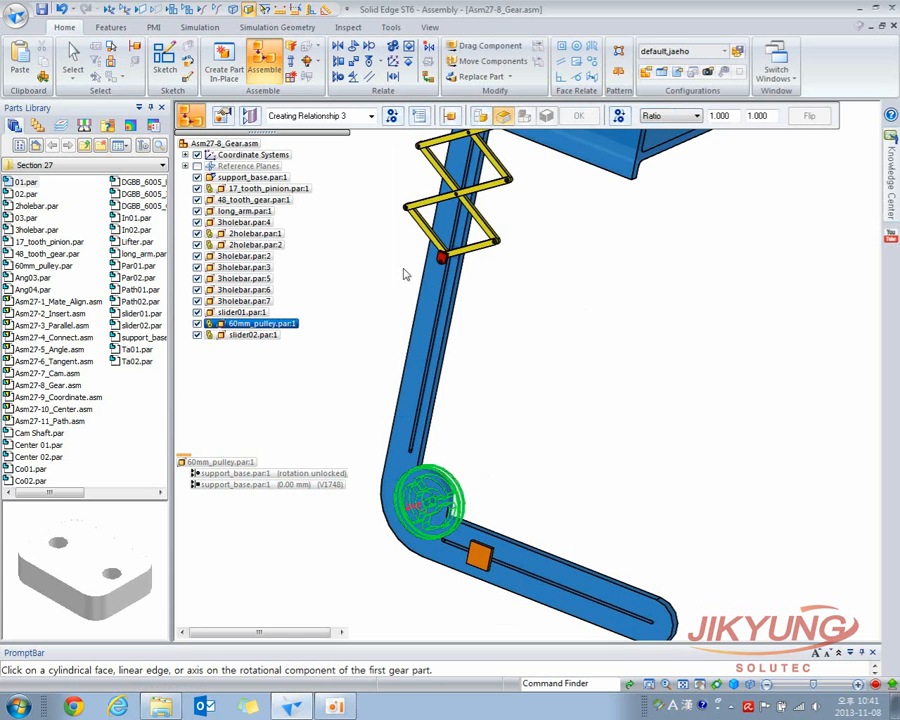
pyautogui.click(620, 116)
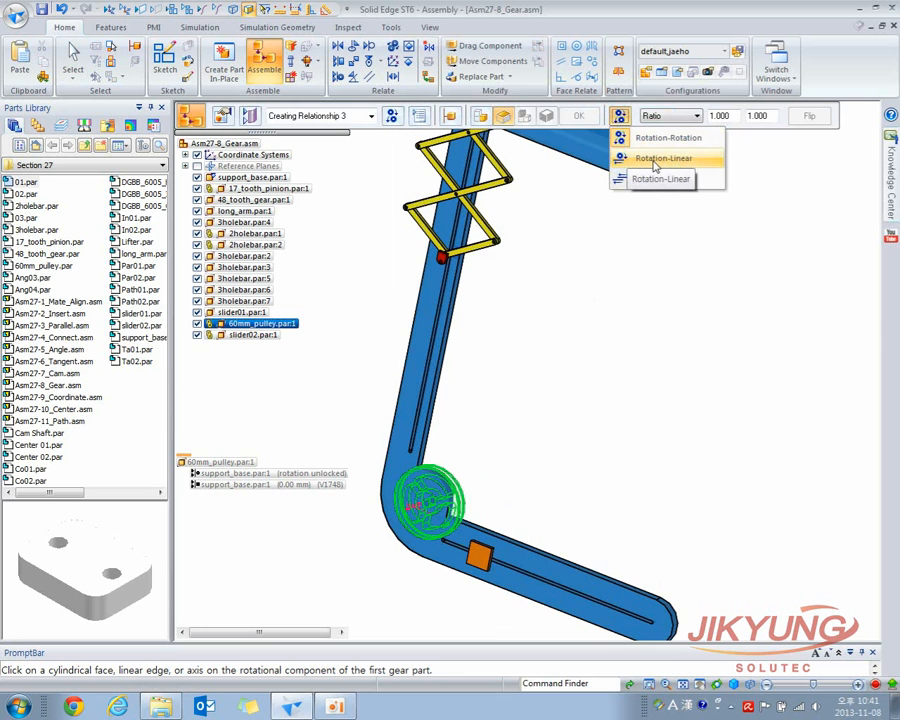
pyautogui.click(654, 160)
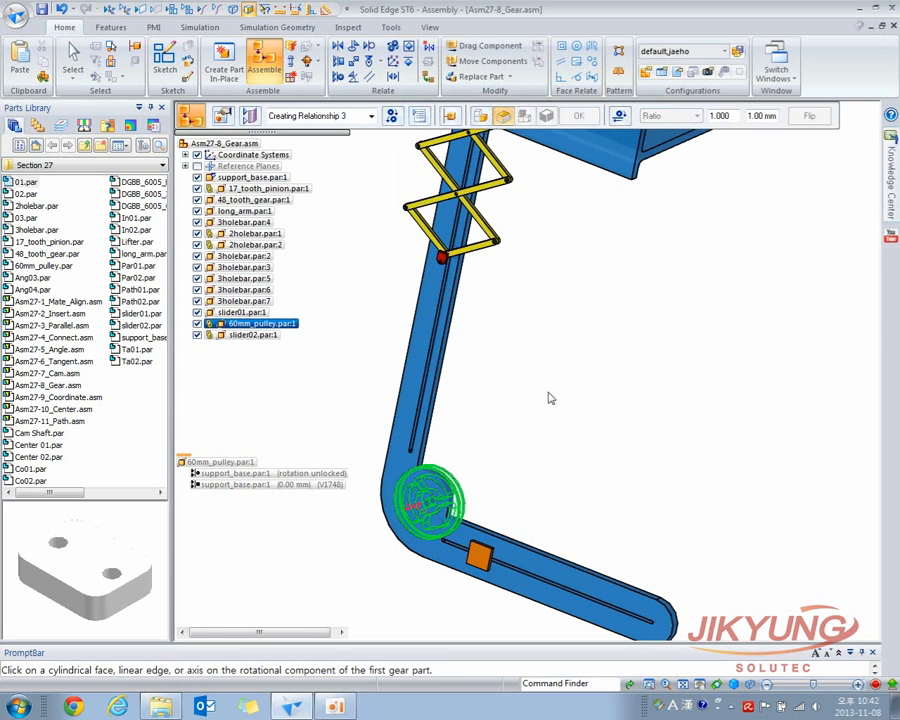
# Pick the pulley's center hole as the rotation axis and slider02 with its lower edge as the linear axis.
pyautogui.click(432, 506)
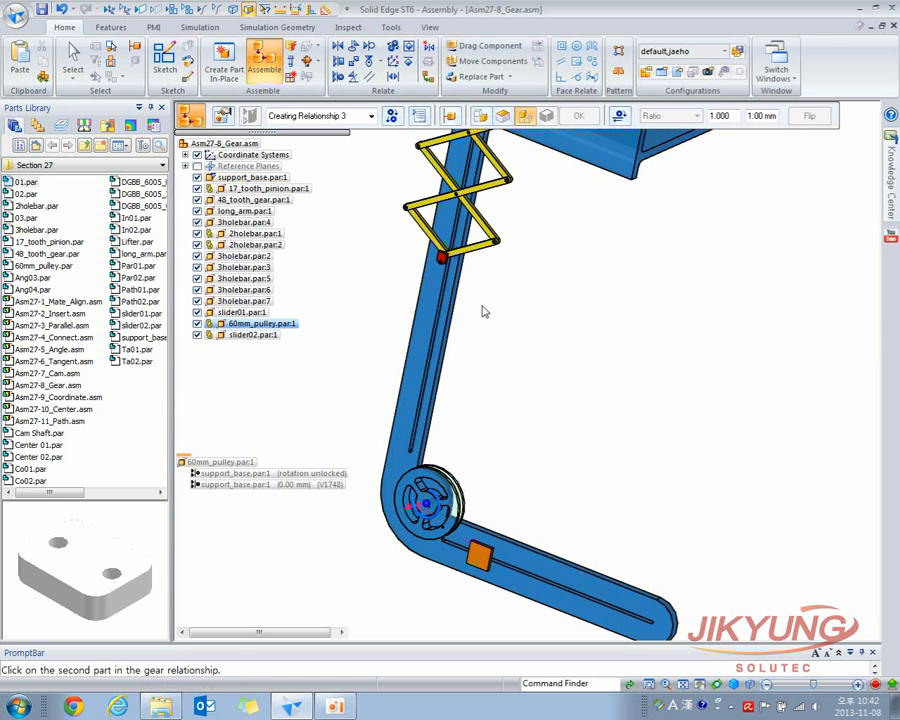
pyautogui.click(477, 562)
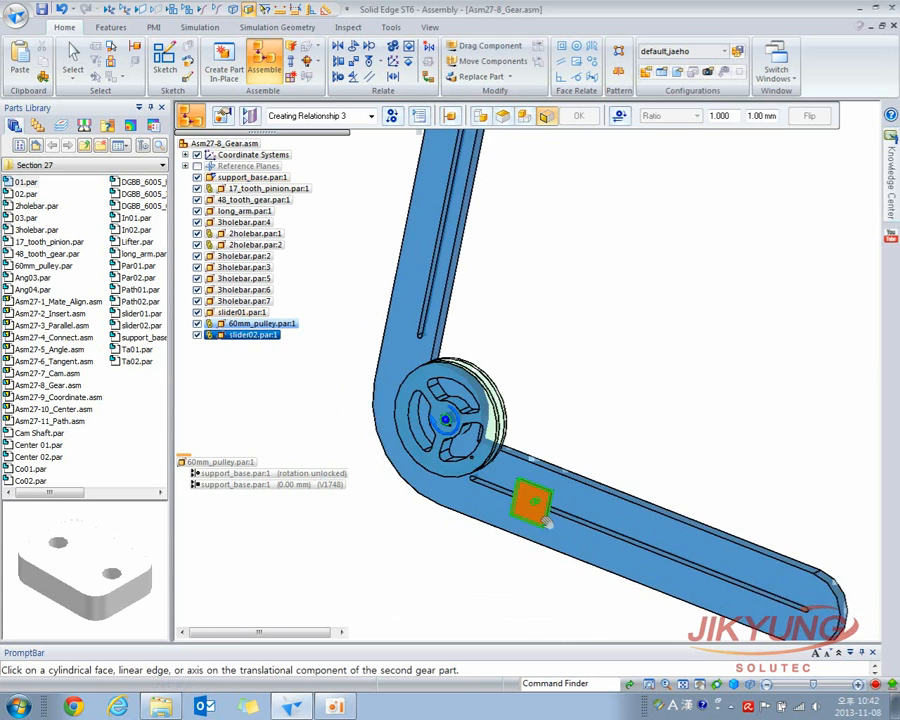
pyautogui.click(577, 490)
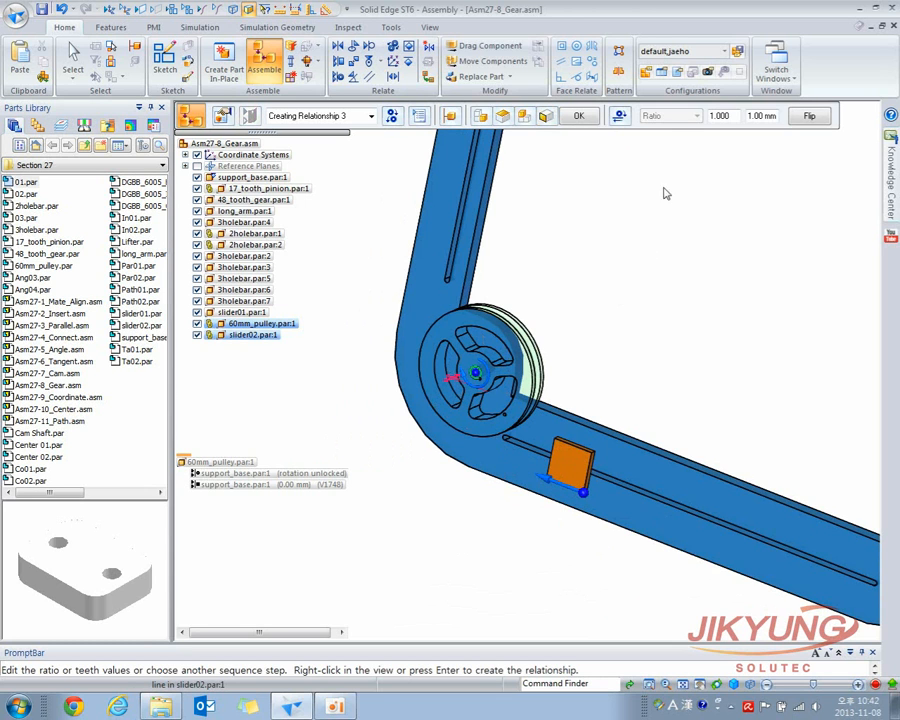
# Set slider02's travel value to 60 mm against 1.000 for the pulley, and create the relationship.
pyautogui.click(737, 119)
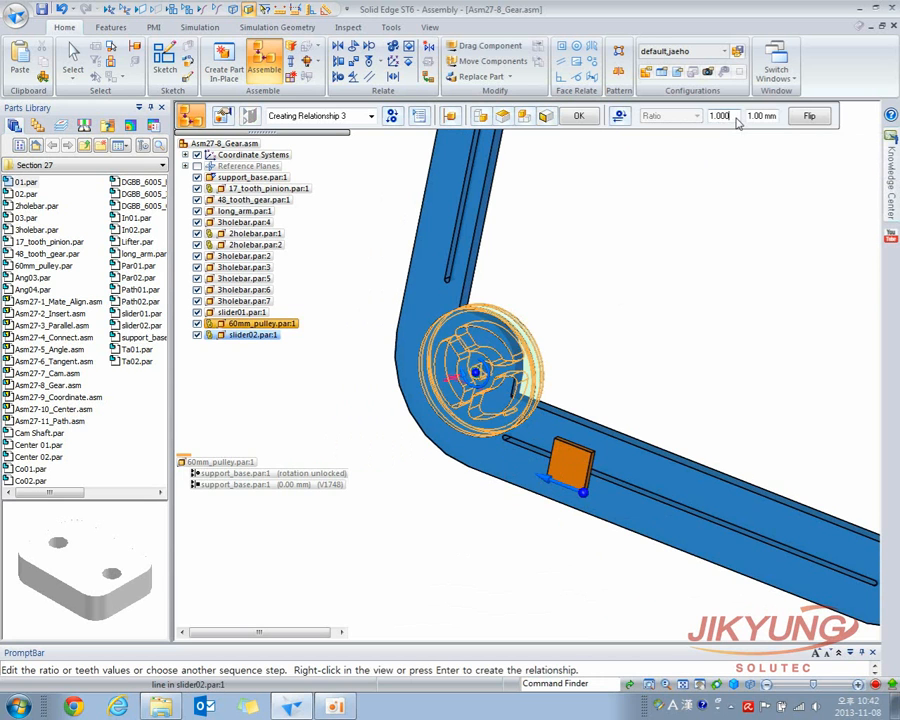
pyautogui.click(763, 117)
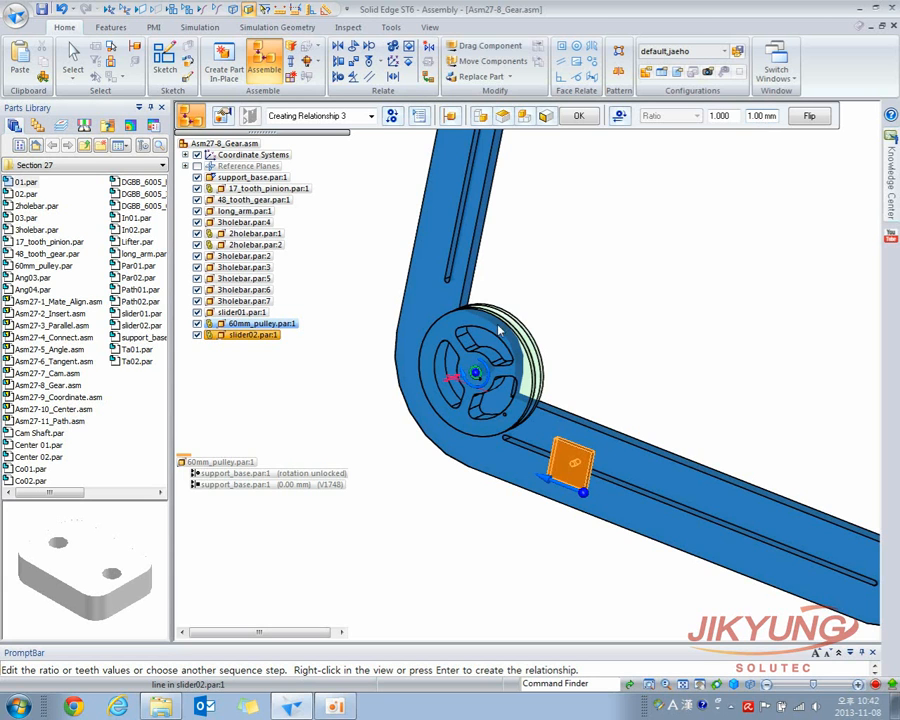
pyautogui.click(725, 115)
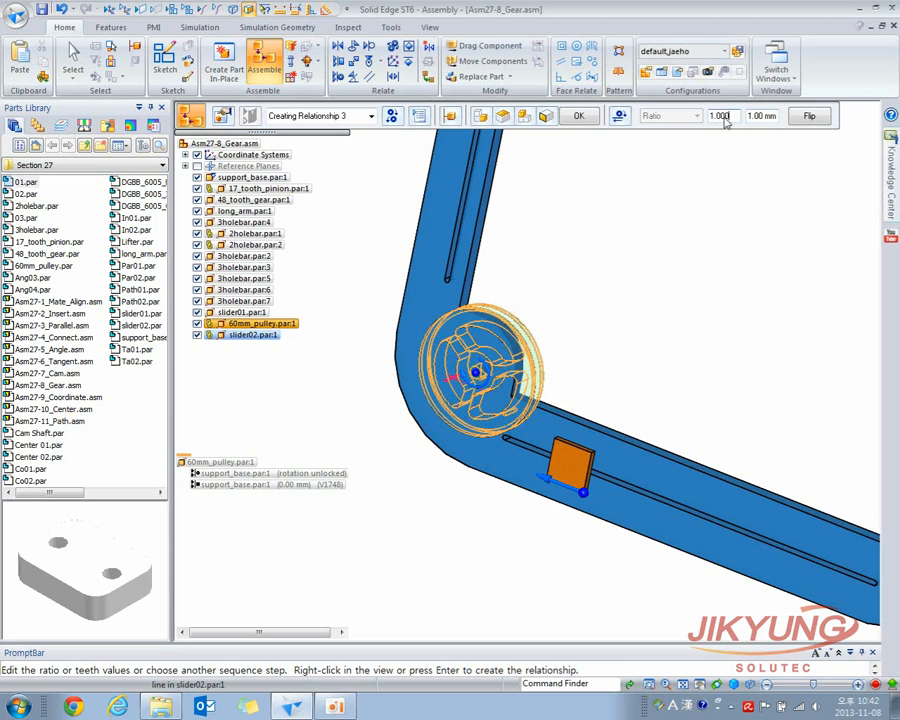
pyautogui.click(763, 116)
pyautogui.moveTo(777, 118); pyautogui.dragTo(746, 124)
pyautogui.write('60')
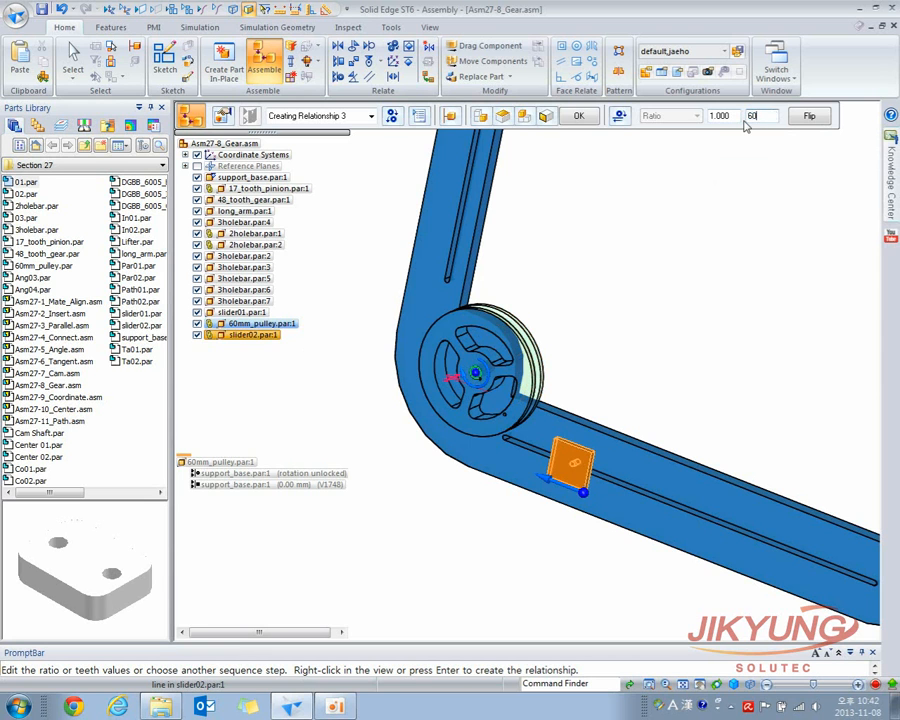
pyautogui.press('Return')
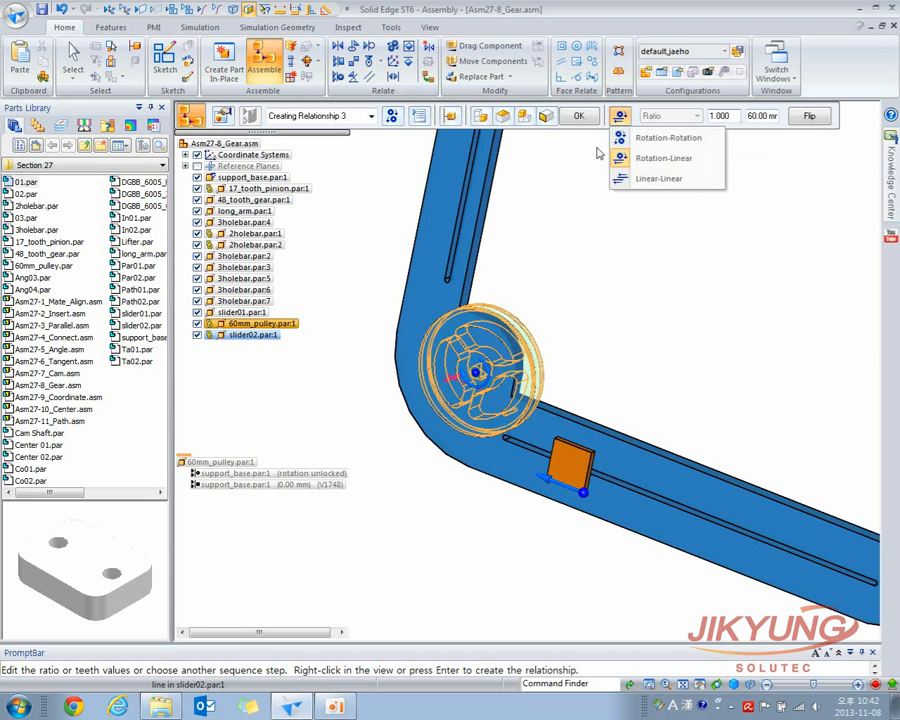
pyautogui.click(578, 116)
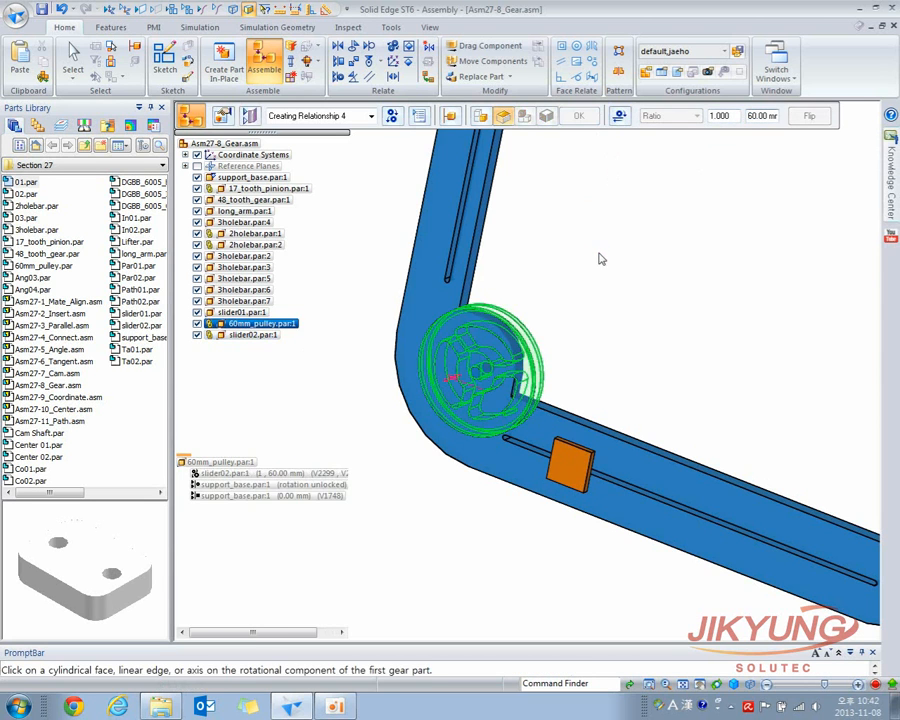
# Test the pulley-to-slider02 link by rotating the 48-tooth gear with Drag Component, and reset the parts to their original positions.
pyautogui.press('Escape')
pyautogui.keyDown('ctrl'); pyautogui.moveTo(604, 285); pyautogui.dragTo(580, 354, button='middle'); pyautogui.keyUp('ctrl')
pyautogui.keyDown('shift'); pyautogui.moveTo(580, 354); pyautogui.dragTo(563, 396, button='middle'); pyautogui.keyUp('shift')
pyautogui.moveTo(568, 346); pyautogui.dragTo(550, 322, button='middle')
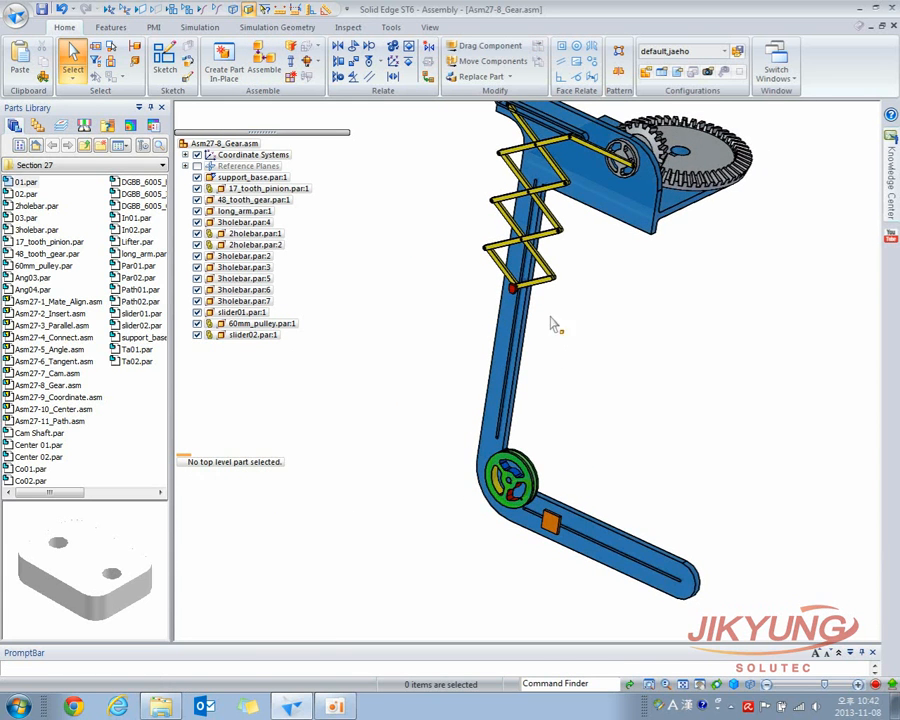
pyautogui.click(484, 46)
pyautogui.click(705, 155)
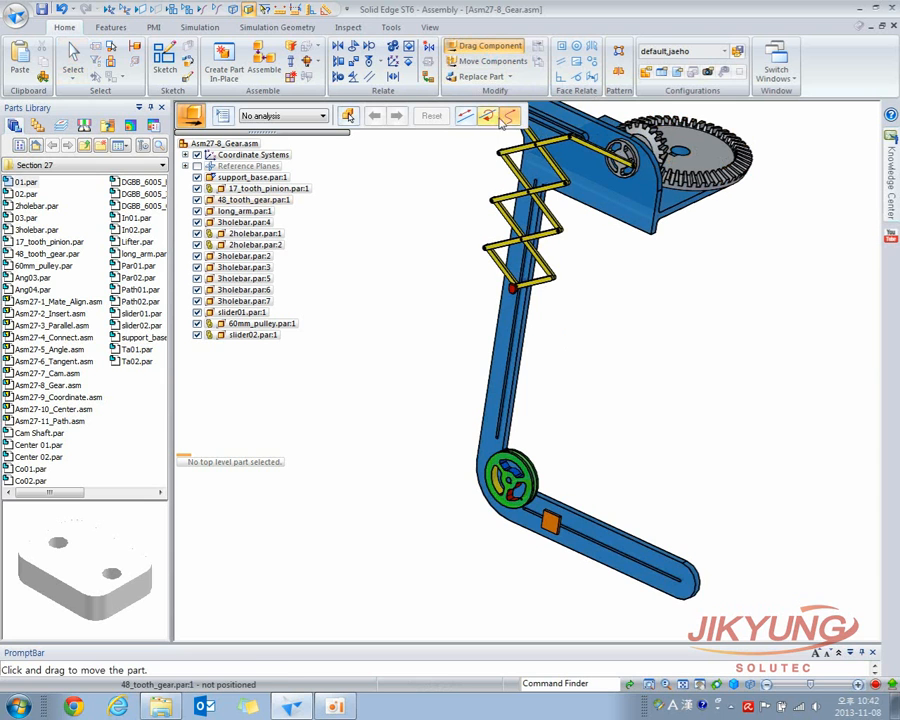
pyautogui.moveTo(673, 160); pyautogui.dragTo(732, 144)
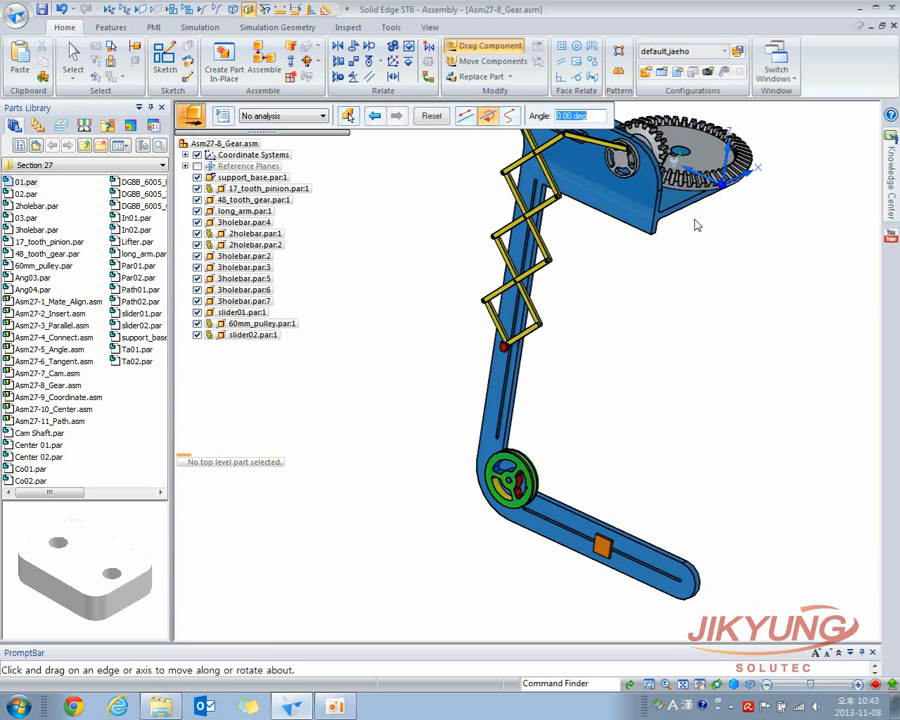
pyautogui.click(433, 116)
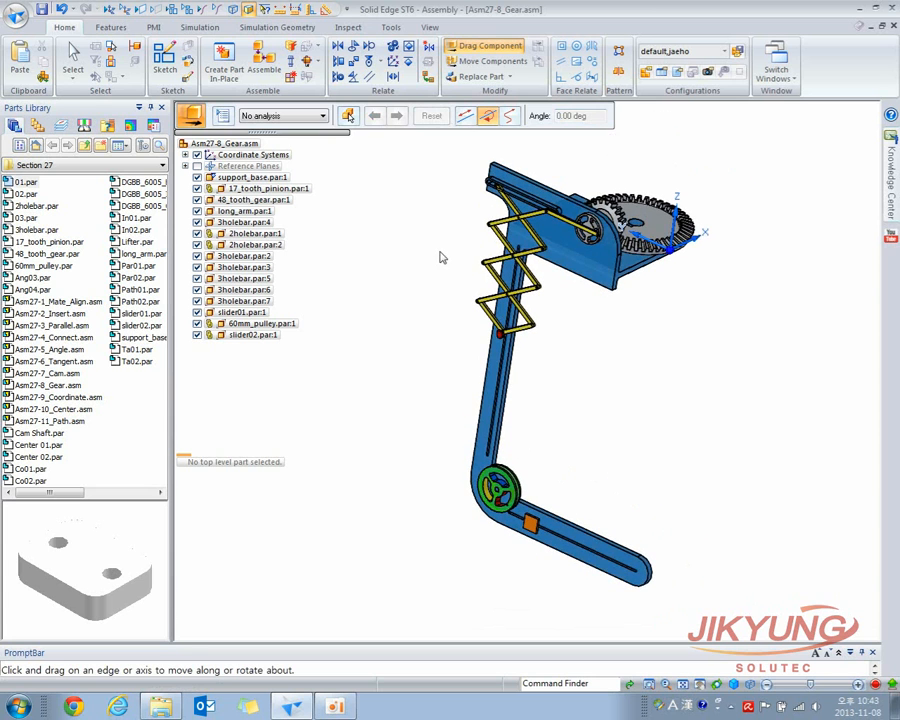
pyautogui.press('Escape')
pyautogui.moveTo(639, 246); pyautogui.dragTo(620, 228, button='middle')
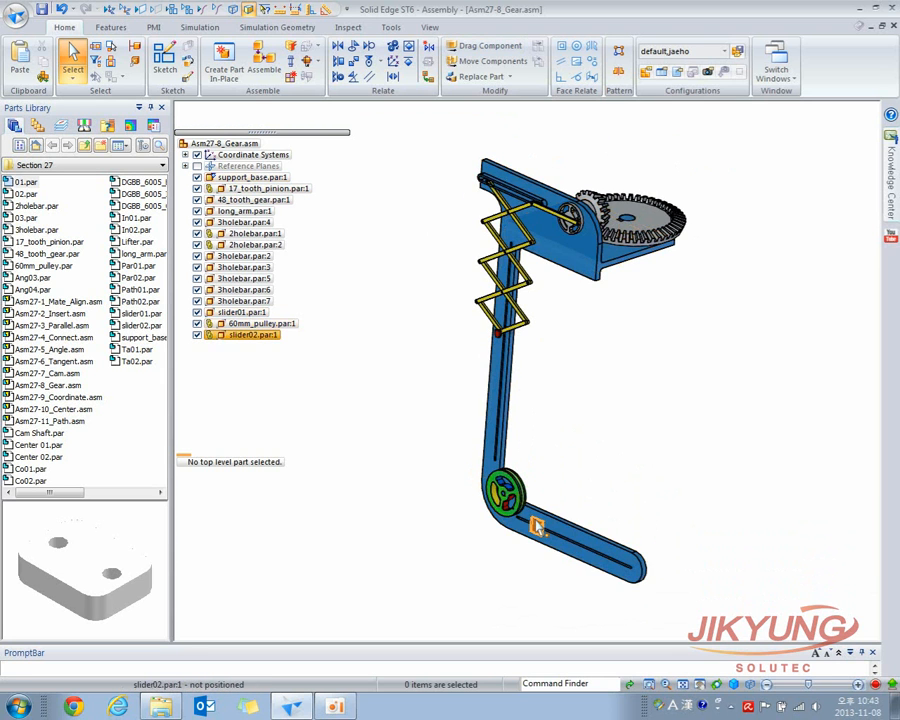
pyautogui.scroll(4, 592, 432)
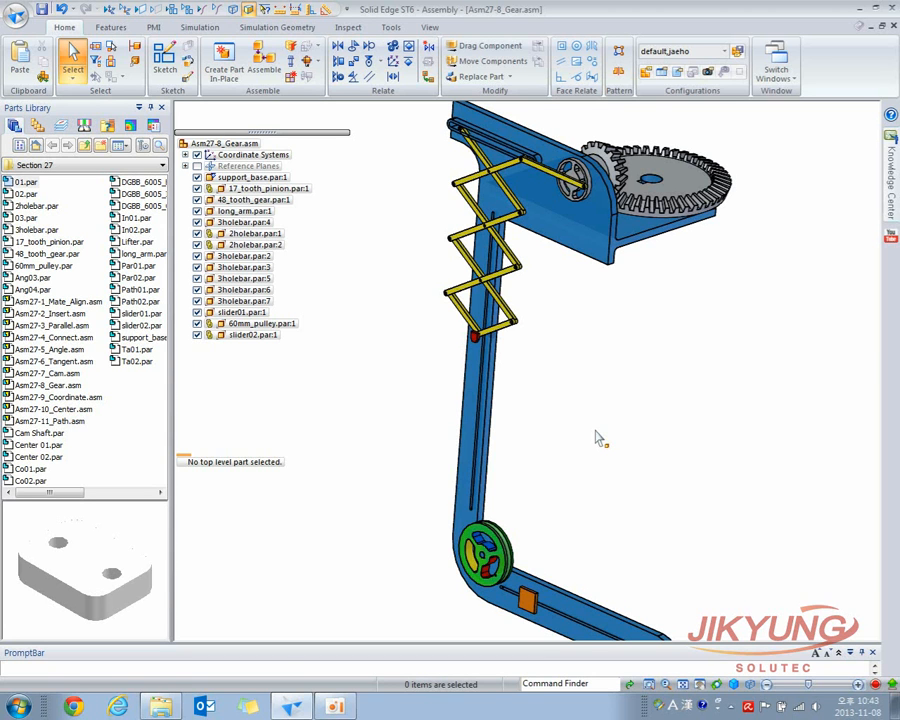
# Open the assembly Asm27-9_Coordinate.asm from the Section 27 folder.
pyautogui.click(15, 12)
pyautogui.click(15, 12)
pyautogui.hotkey('ctrl', 'o')
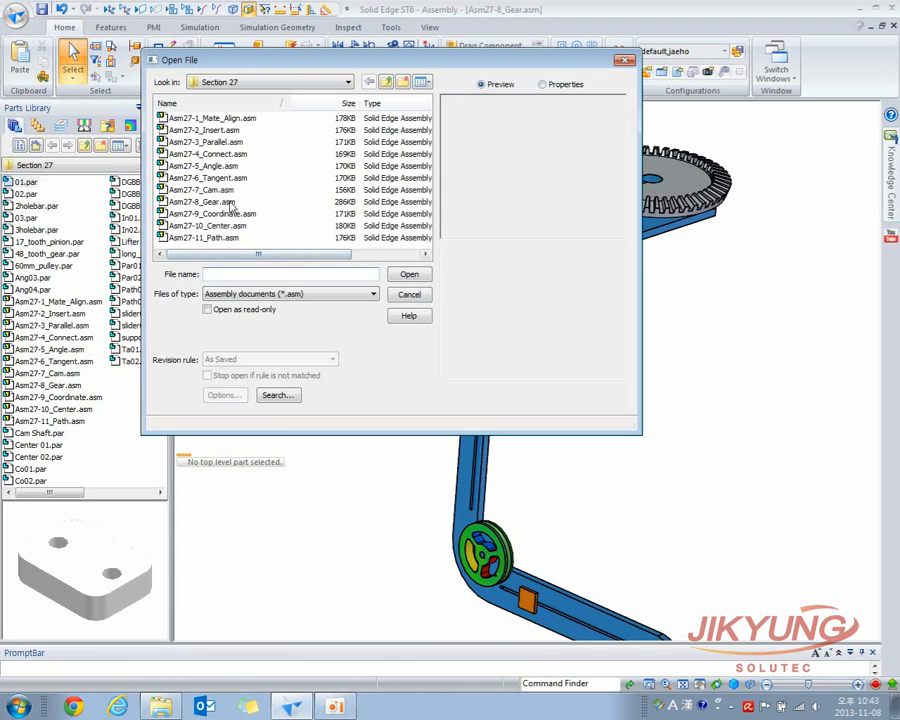
pyautogui.doubleClick(230, 213)
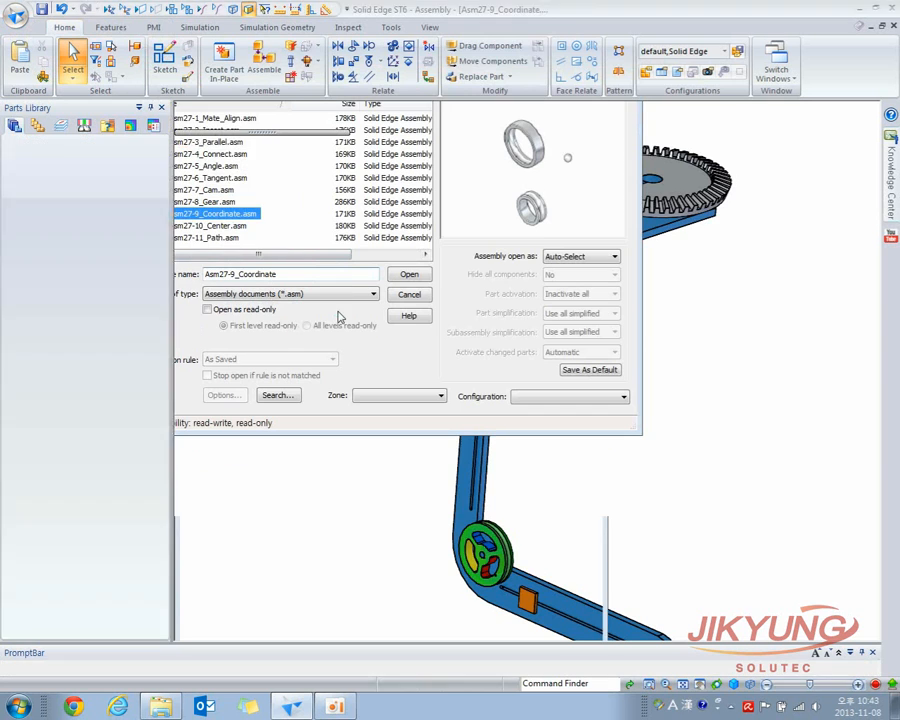
# Edit the bearing's inner ring DGBB_6005_In.par in place to examine the coordinate systems around its groove, and return to the assembly.
pyautogui.moveTo(370, 341)
pyautogui.mouseDown(button='middle')
pyautogui.moveTo(398, 295)
pyautogui.moveTo(279, 291)
pyautogui.moveTo(215, 311)
pyautogui.moveTo(356, 327)
pyautogui.mouseUp(button='middle')
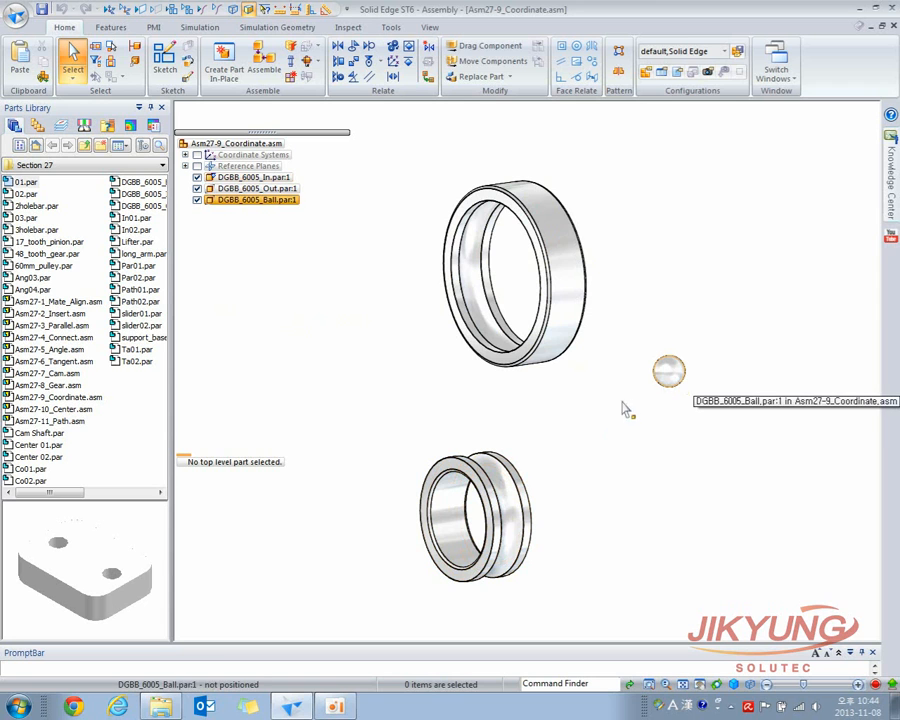
pyautogui.moveTo(486, 464); pyautogui.dragTo(451, 466, button='middle')
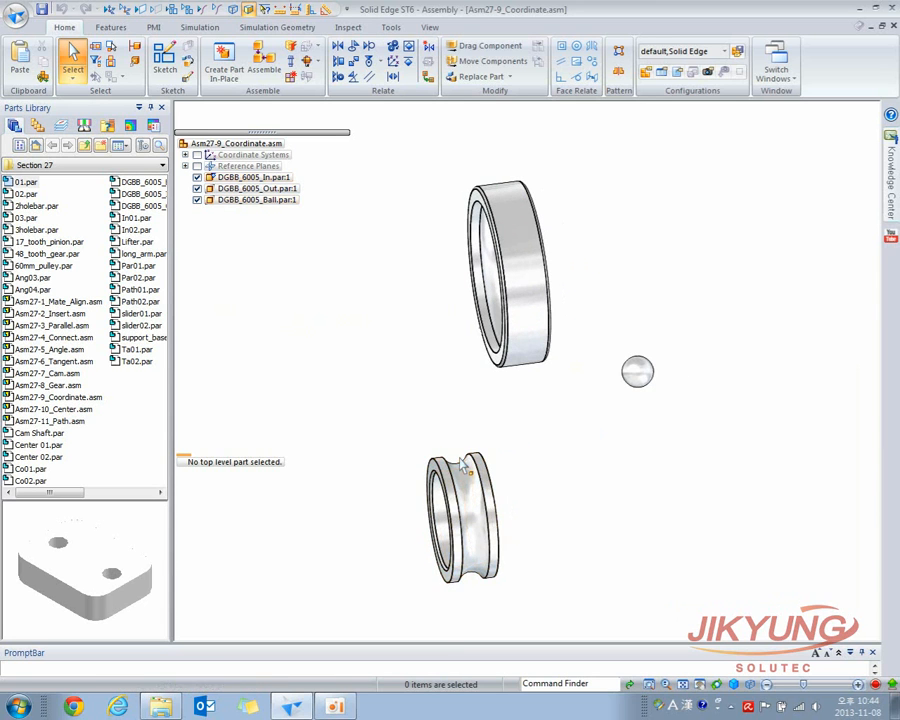
pyautogui.moveTo(462, 478); pyautogui.dragTo(542, 423, button='middle')
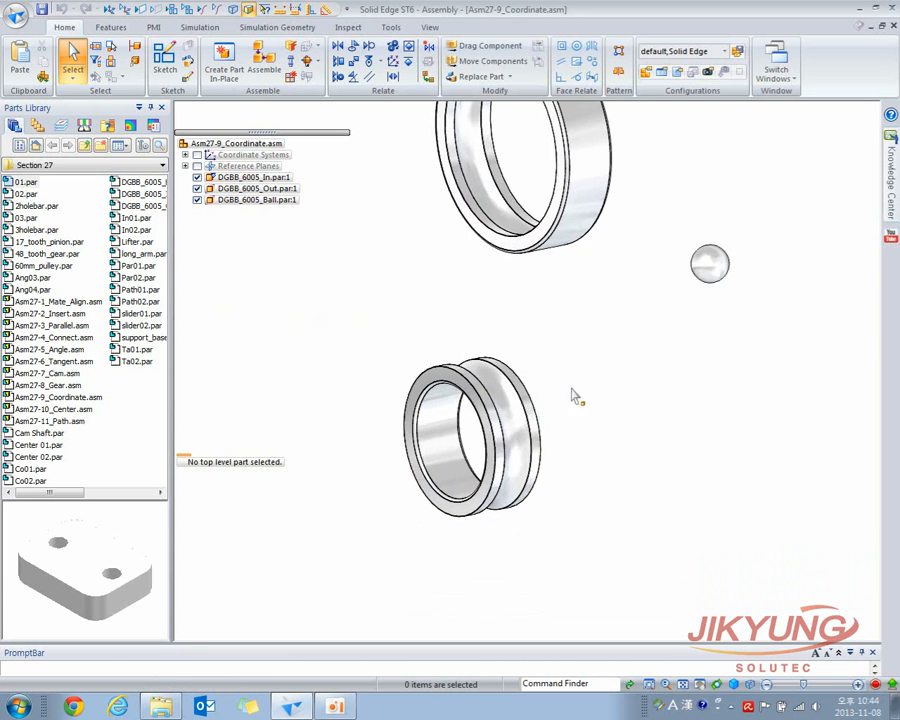
pyautogui.click(509, 391)
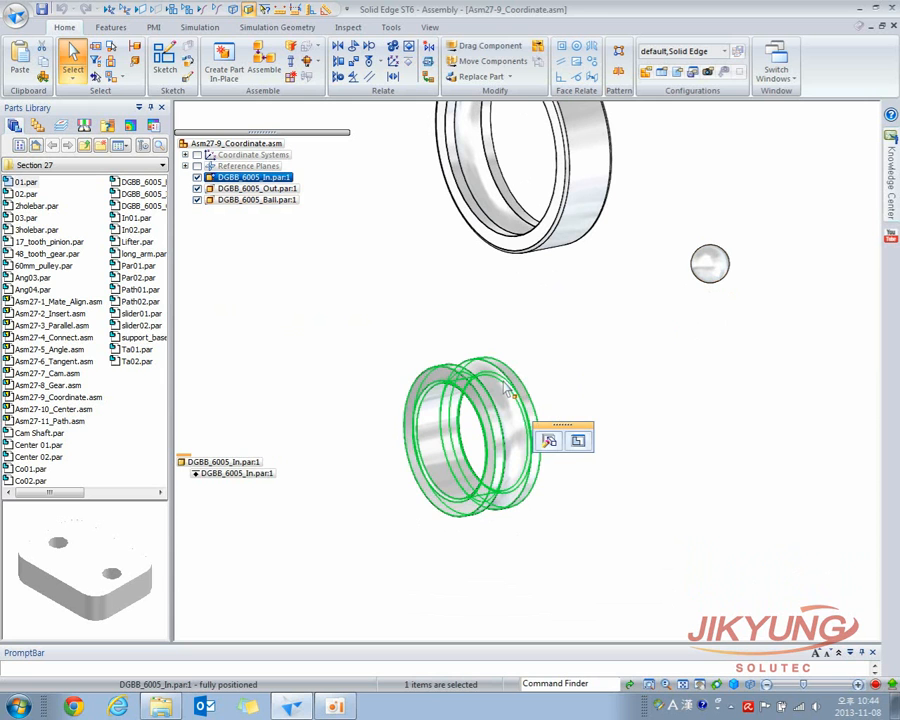
pyautogui.click(577, 442)
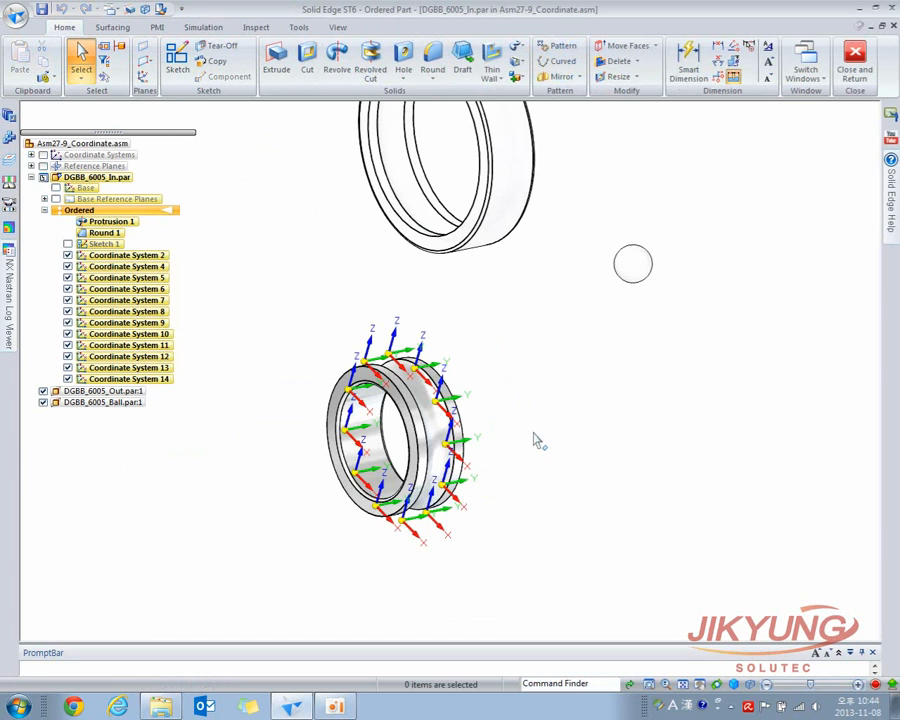
pyautogui.moveTo(464, 438); pyautogui.dragTo(516, 399, button='middle')
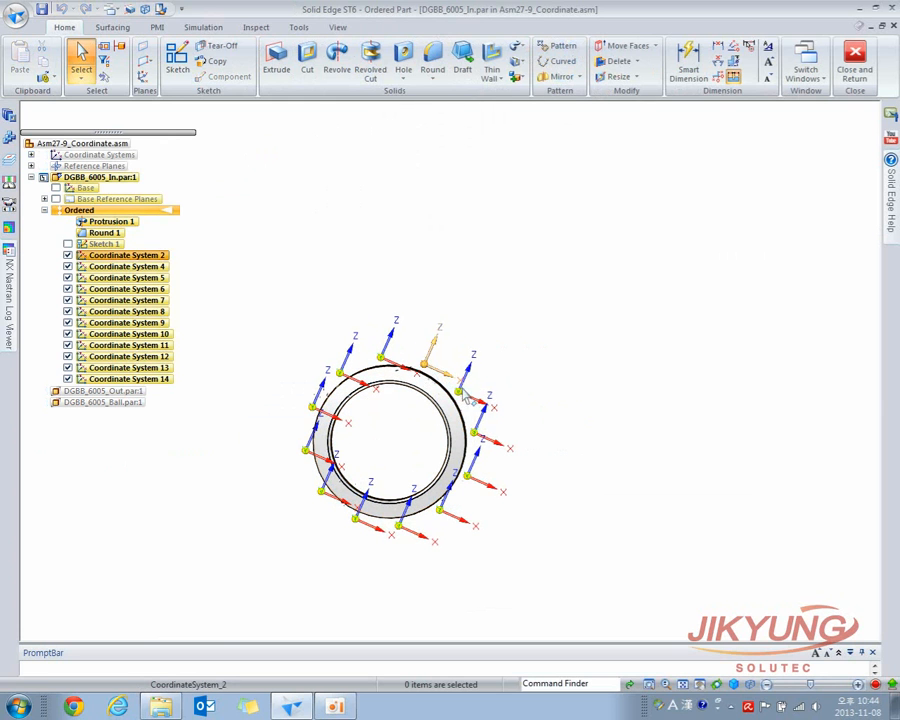
pyautogui.moveTo(418, 356); pyautogui.dragTo(460, 311, button='middle')
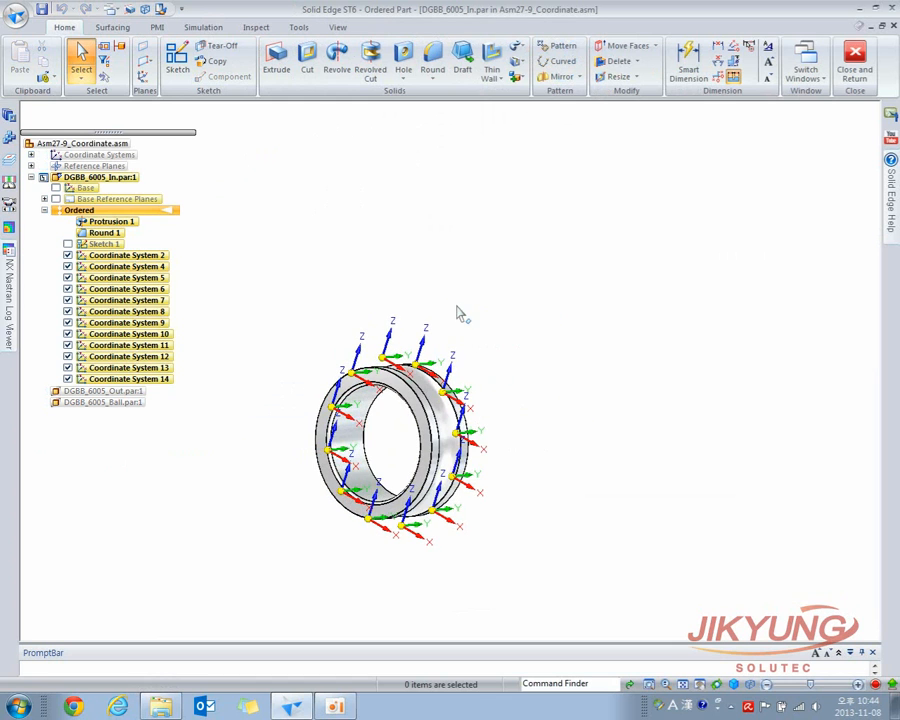
pyautogui.click(853, 70)
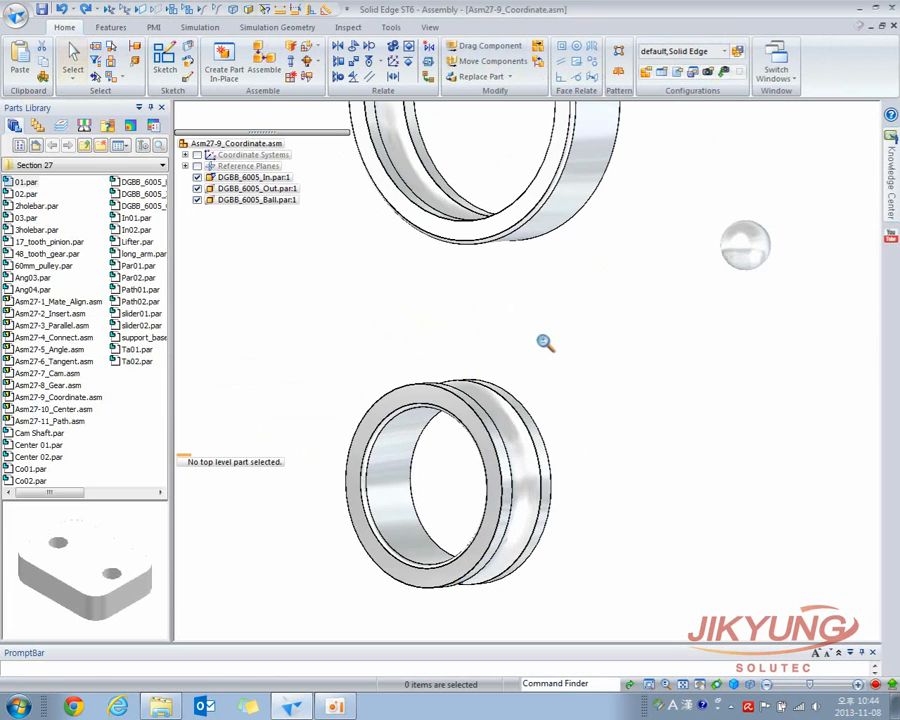
# Place the ball DGBB_6005_Ball.par on the inner ring with Match Coordinate Systems, matching its coordinate system to CoordinateSystem_2 of the ring.
pyautogui.click(730, 222)
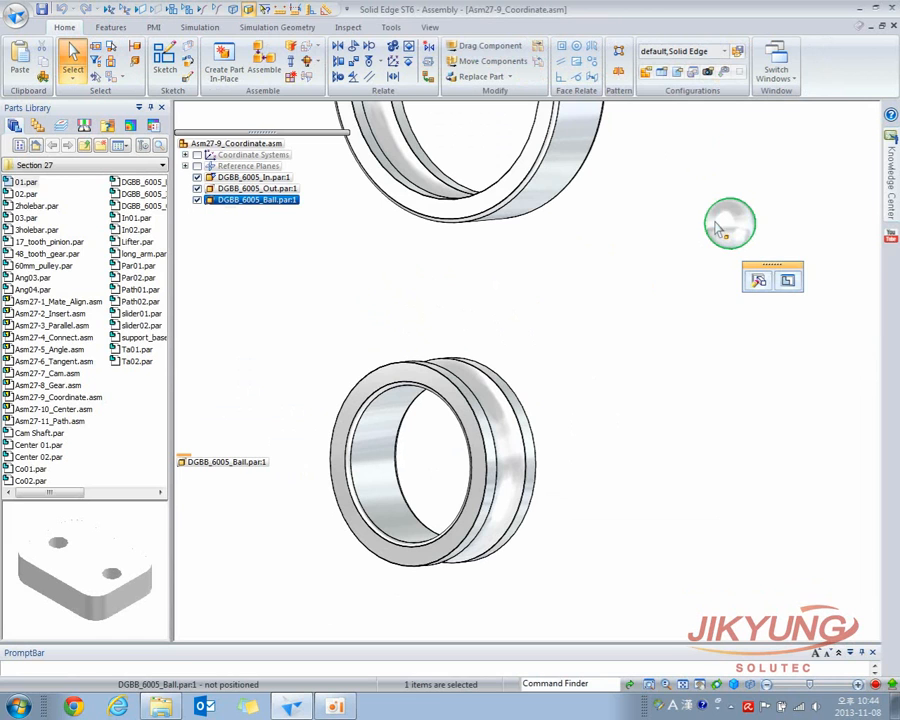
pyautogui.click(758, 283)
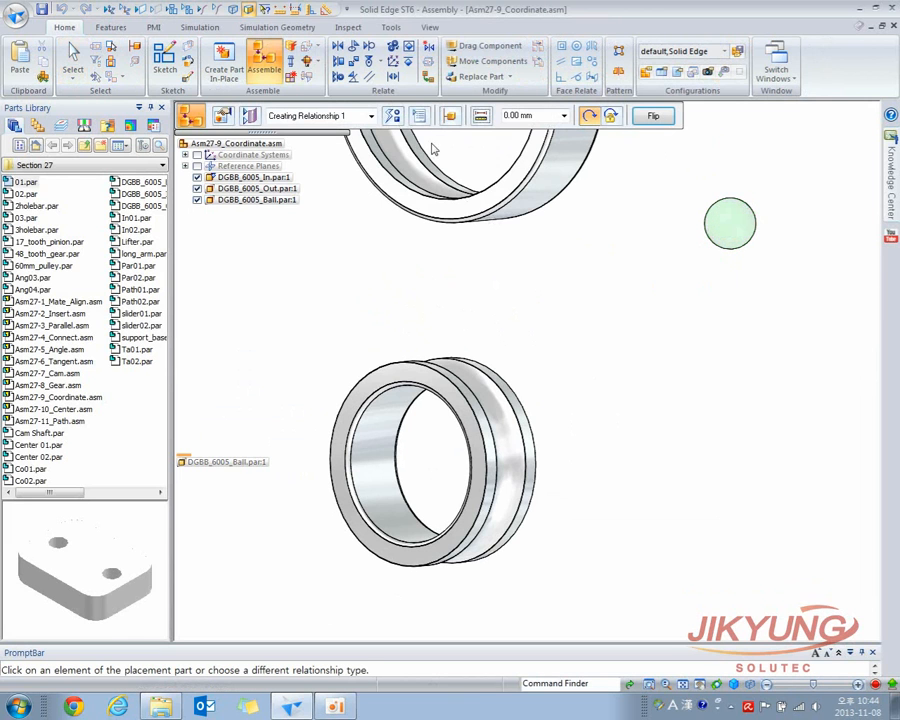
pyautogui.click(396, 117)
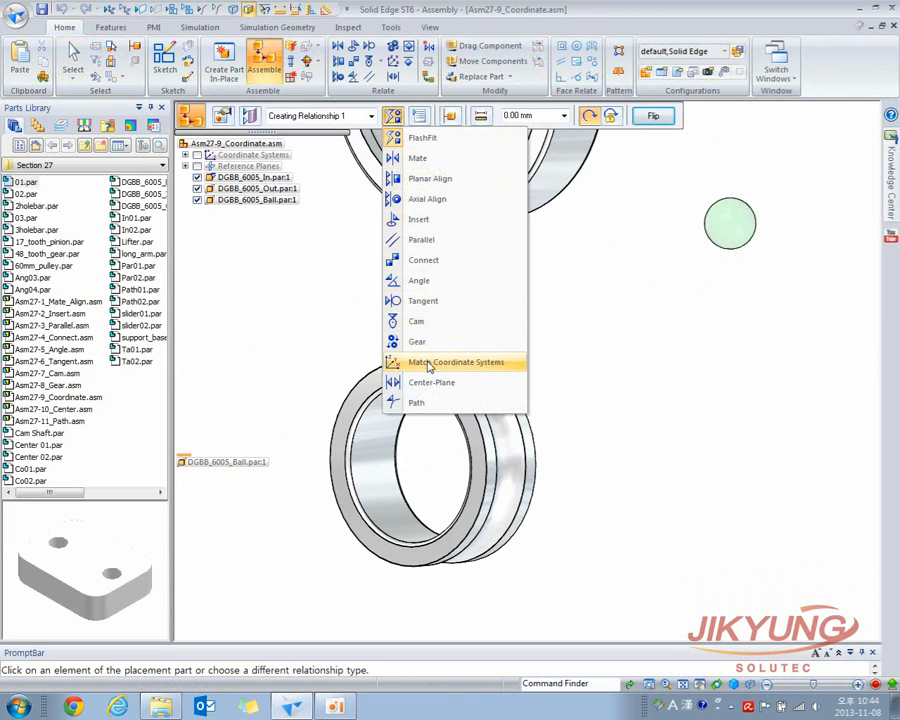
pyautogui.click(465, 363)
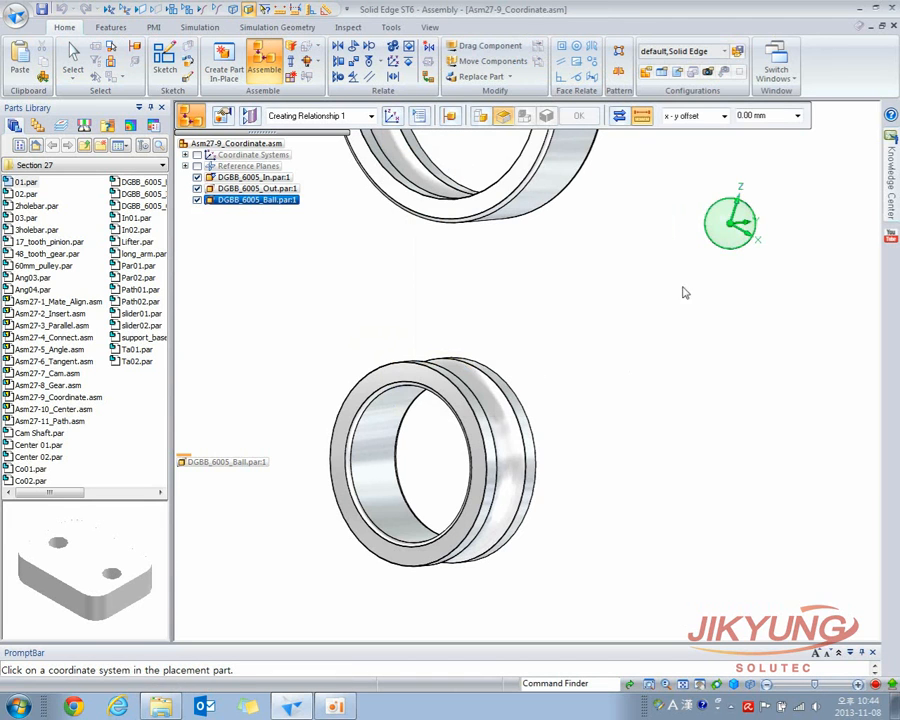
pyautogui.click(731, 228)
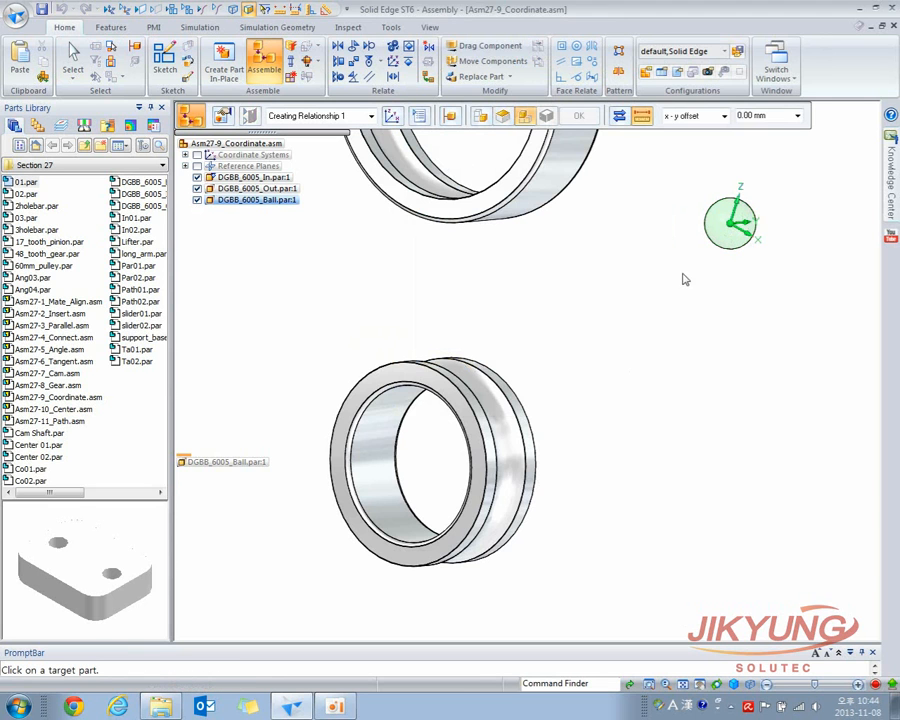
pyautogui.click(489, 377)
pyautogui.moveTo(557, 371); pyautogui.dragTo(591, 357, button='middle')
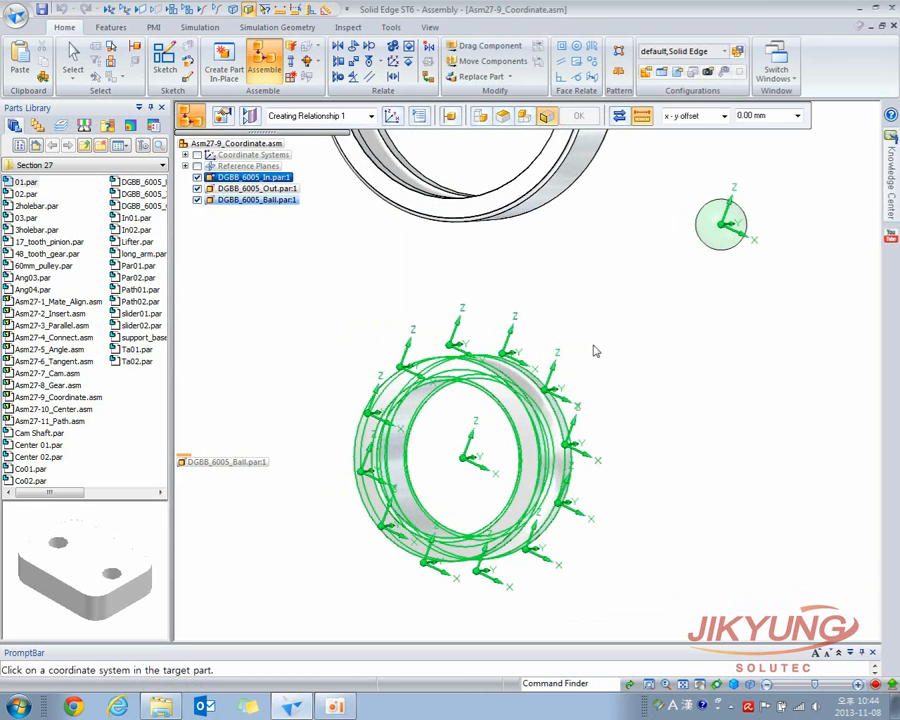
pyautogui.click(503, 356)
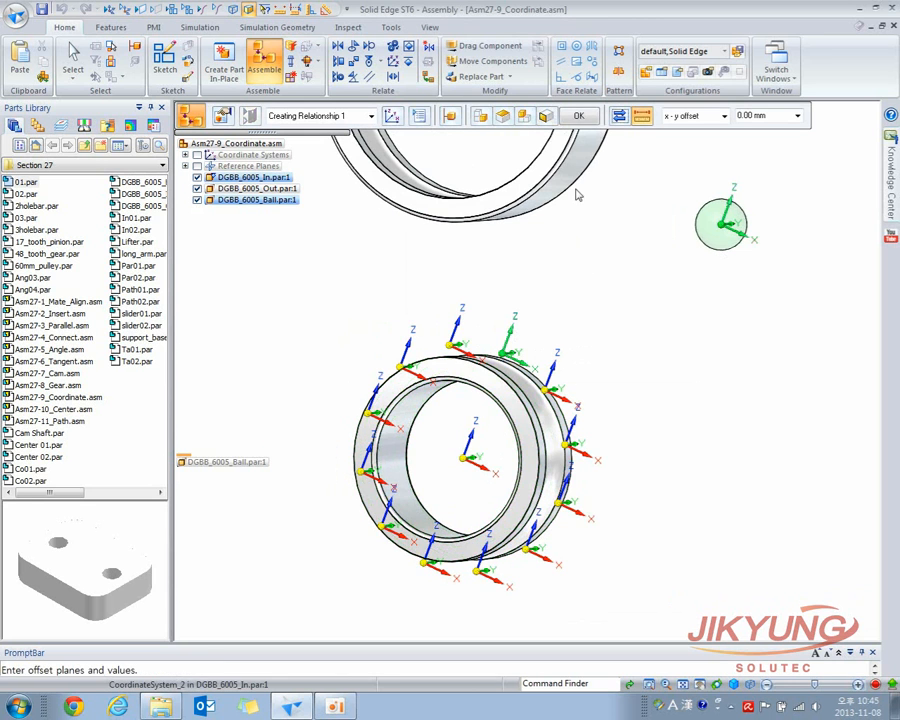
pyautogui.click(577, 117)
pyautogui.moveTo(448, 386); pyautogui.dragTo(478, 378, button='middle')
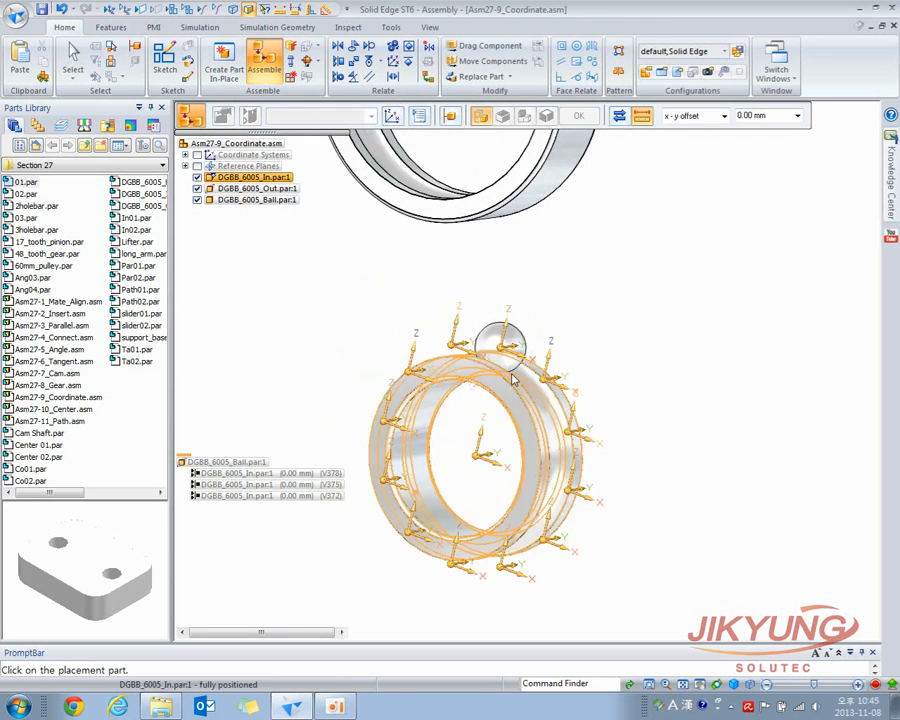
pyautogui.press('Escape')
# Paste a second copy of the ball and match its coordinate system to the inner ring's next one clockwise from the first ball.
pyautogui.scroll(3, 530, 360)
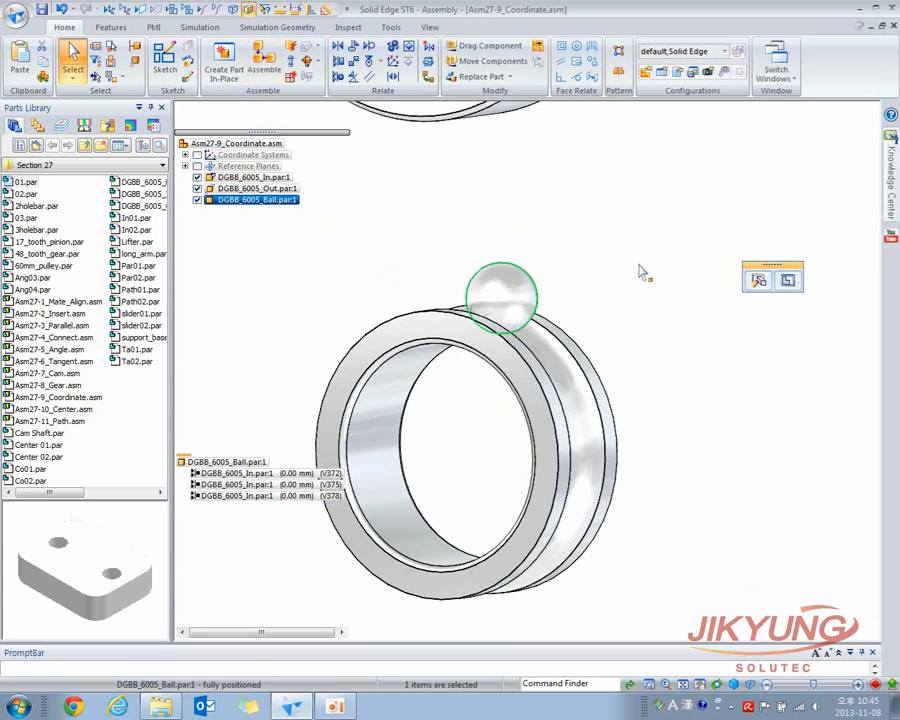
pyautogui.hotkey('ctrl', 'c')
pyautogui.hotkey('ctrl', 'v')
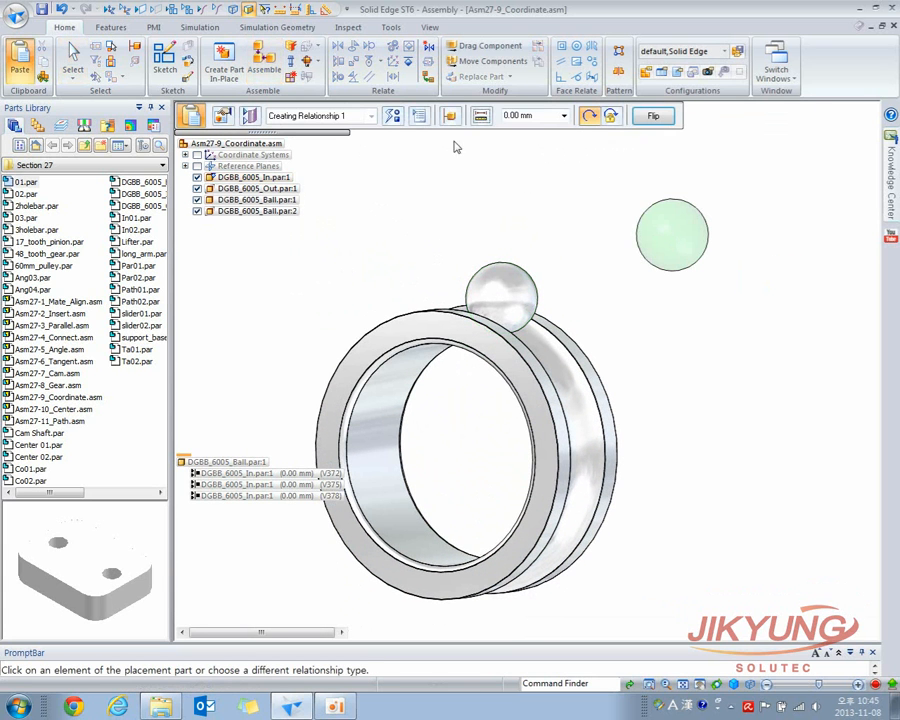
pyautogui.click(393, 116)
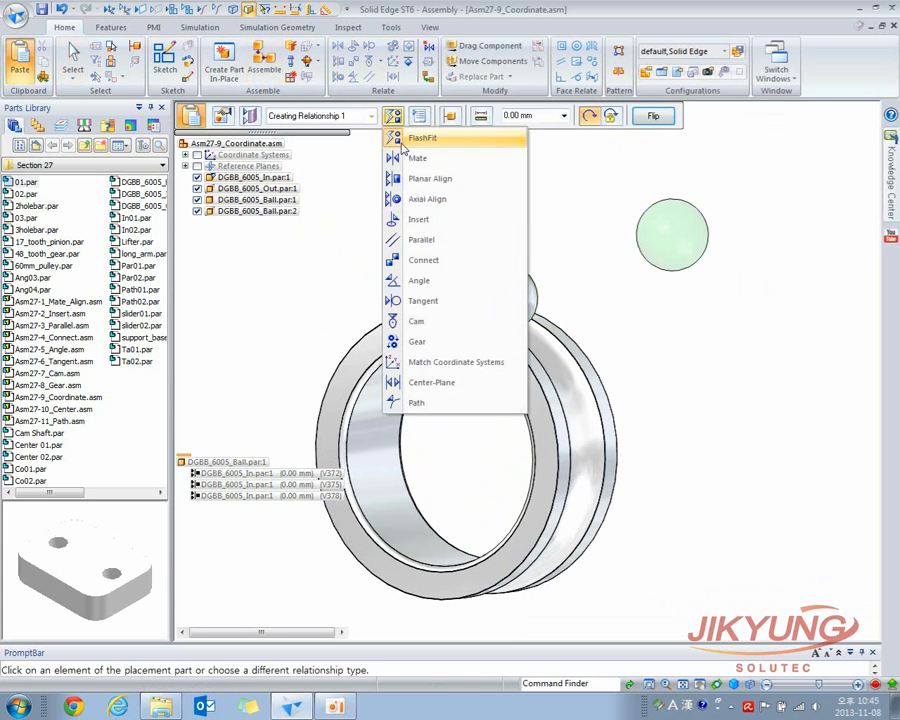
pyautogui.click(428, 364)
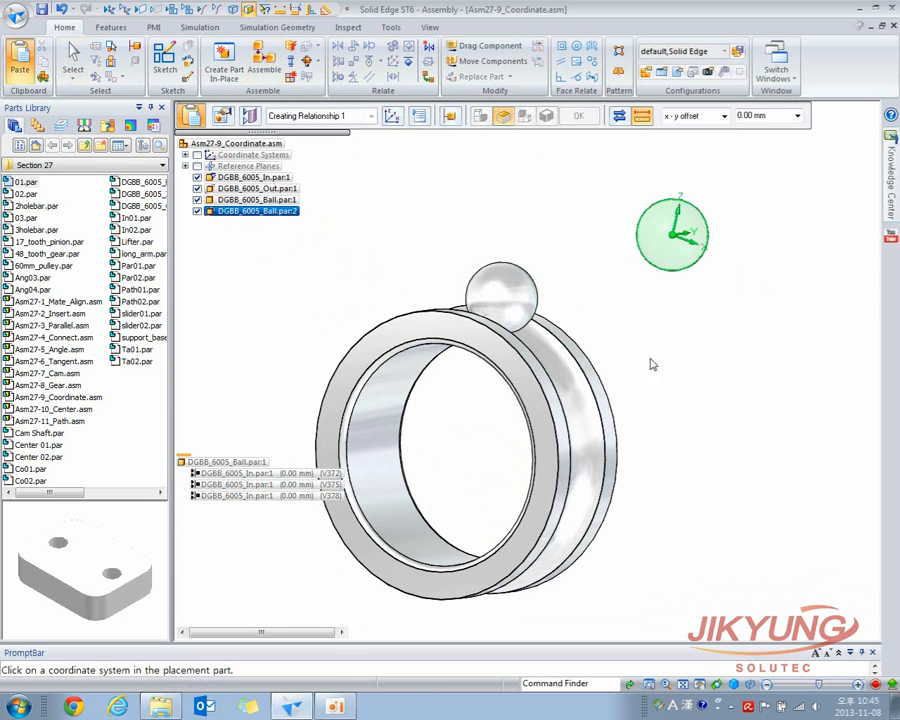
pyautogui.click(674, 238)
pyautogui.click(578, 367)
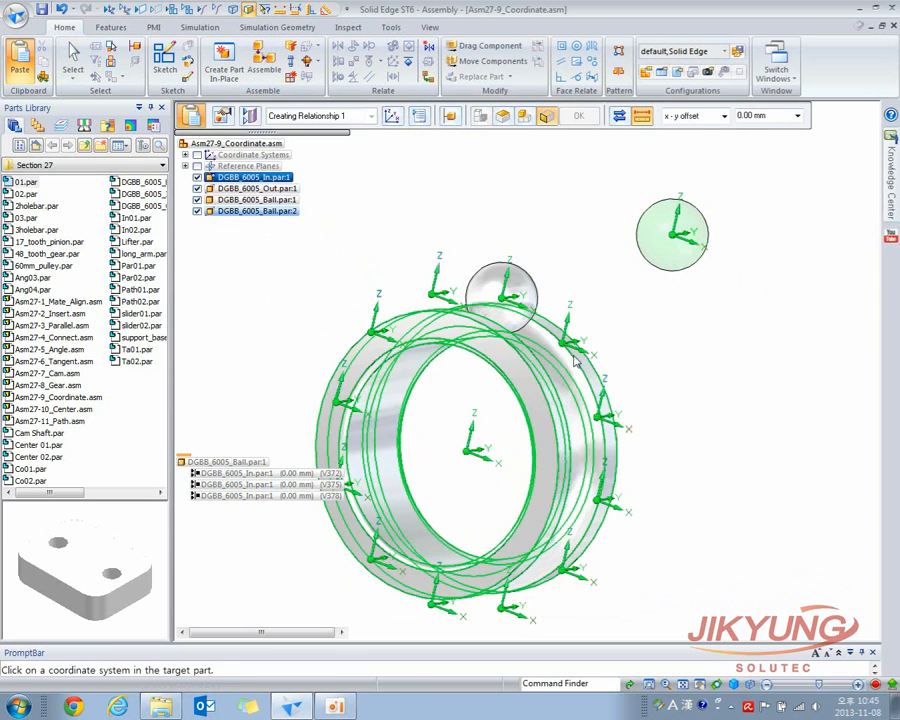
pyautogui.click(572, 346)
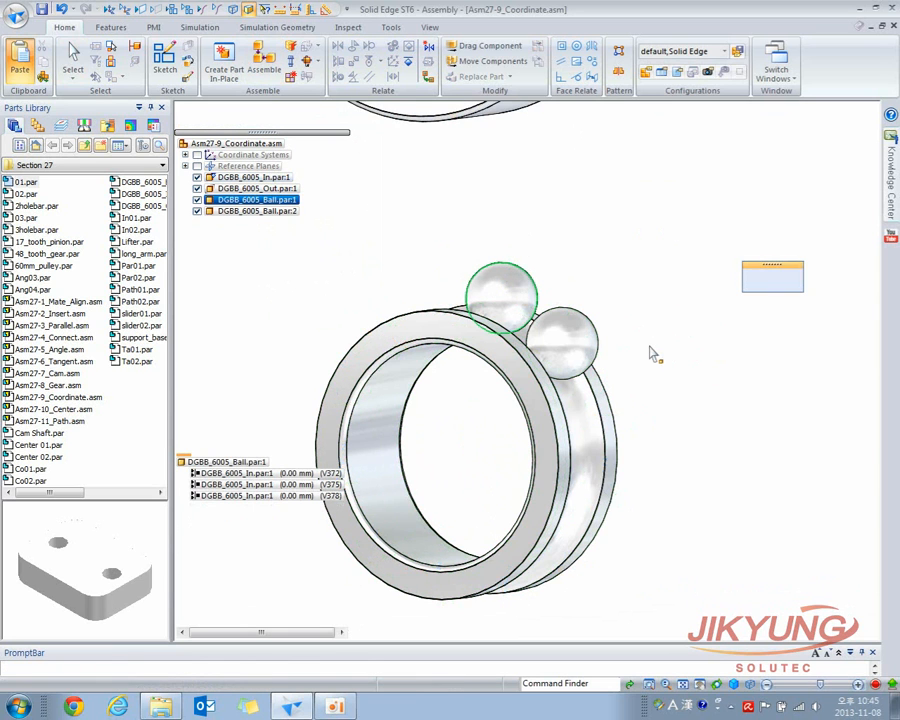
# Paste a third ball and use Match Coordinate Systems to place it at CoordinateSystem_5 of the inner ring.
pyautogui.hotkey('ctrl', 'v')
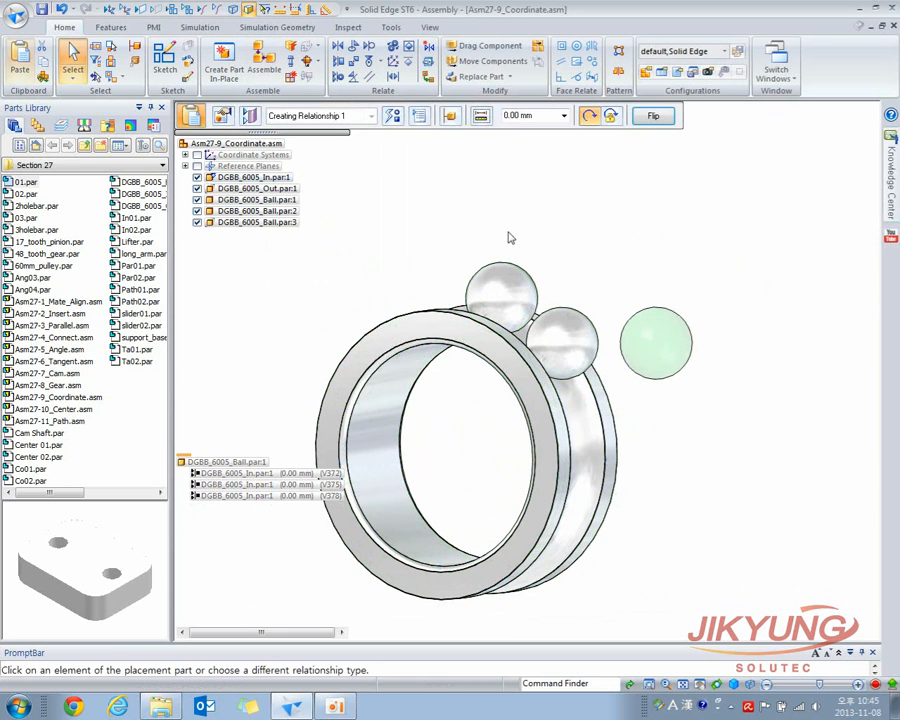
pyautogui.click(393, 116)
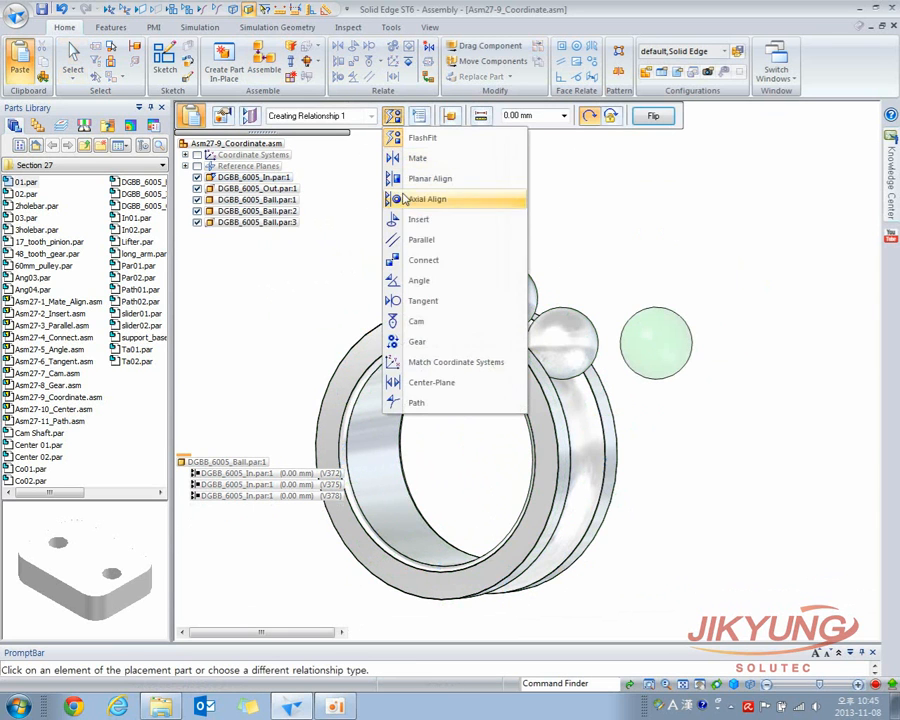
pyautogui.click(430, 362)
pyautogui.click(655, 345)
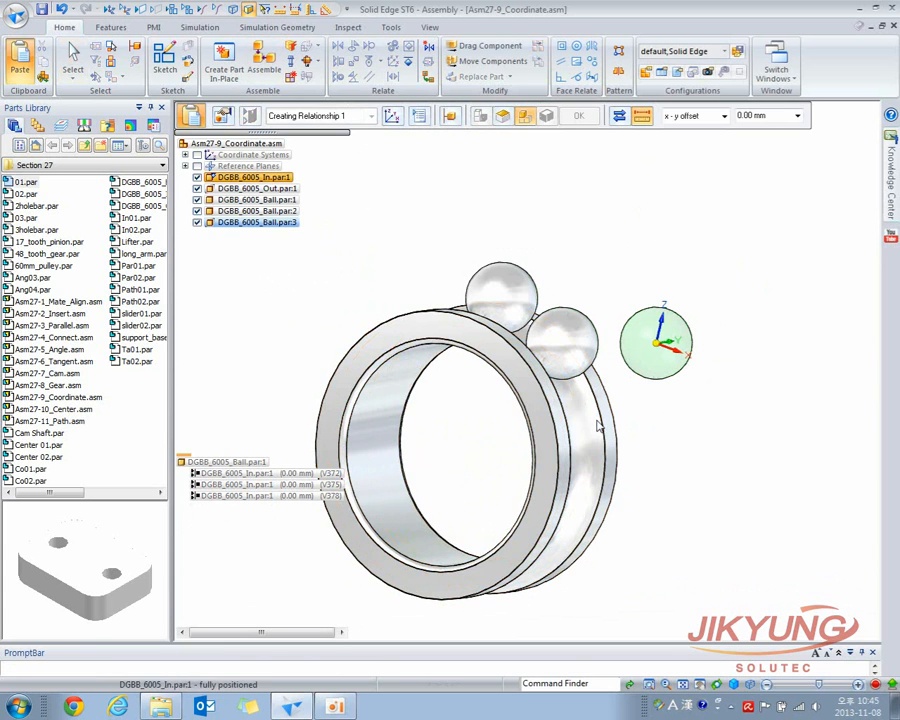
pyautogui.click(598, 422)
pyautogui.click(599, 421)
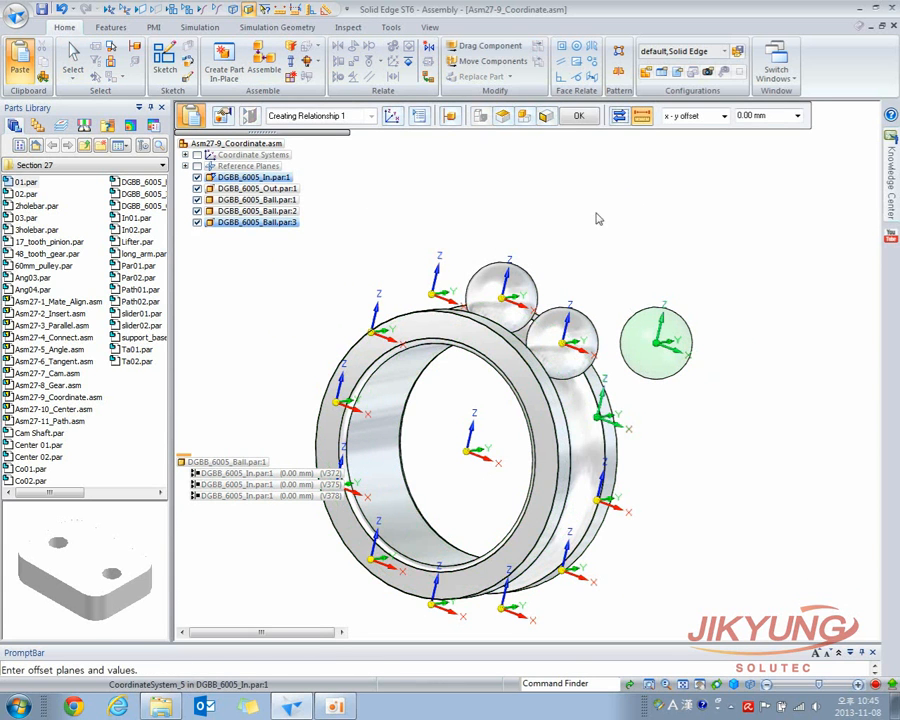
pyautogui.click(579, 117)
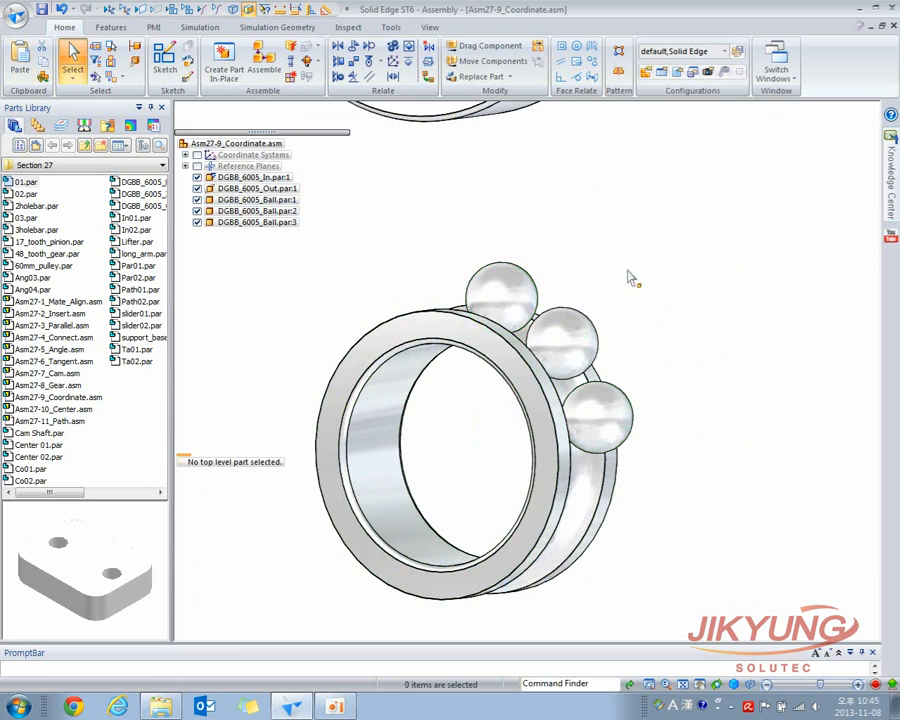
# Start assembling the outer ring DGBB_6005_Out.par and align its end face flush with the inner ring's end face.
pyautogui.scroll(-3, 620, 242)
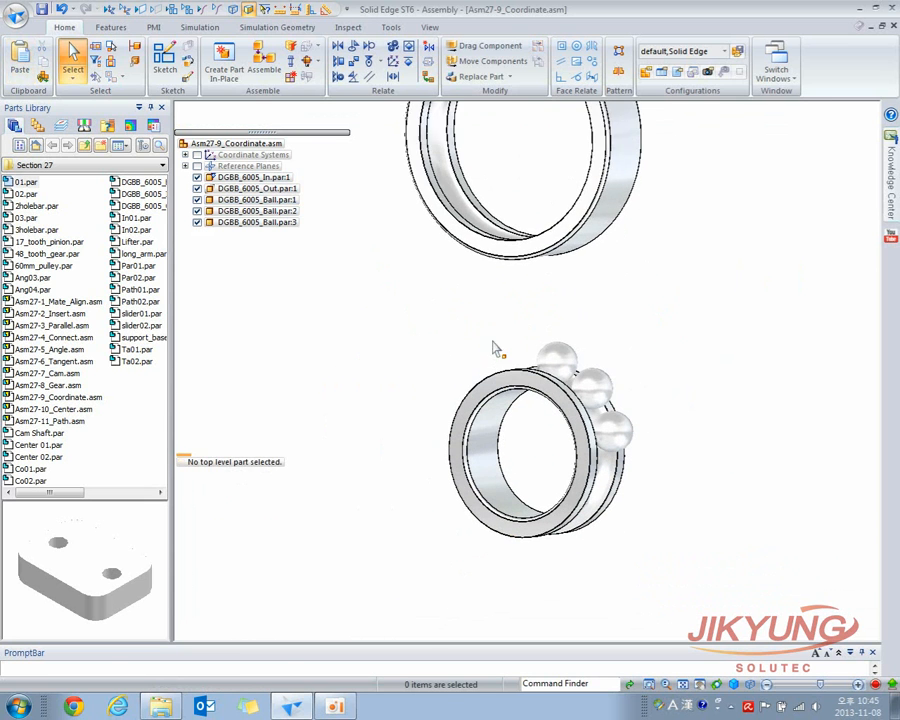
pyautogui.click(498, 259)
pyautogui.press('a')
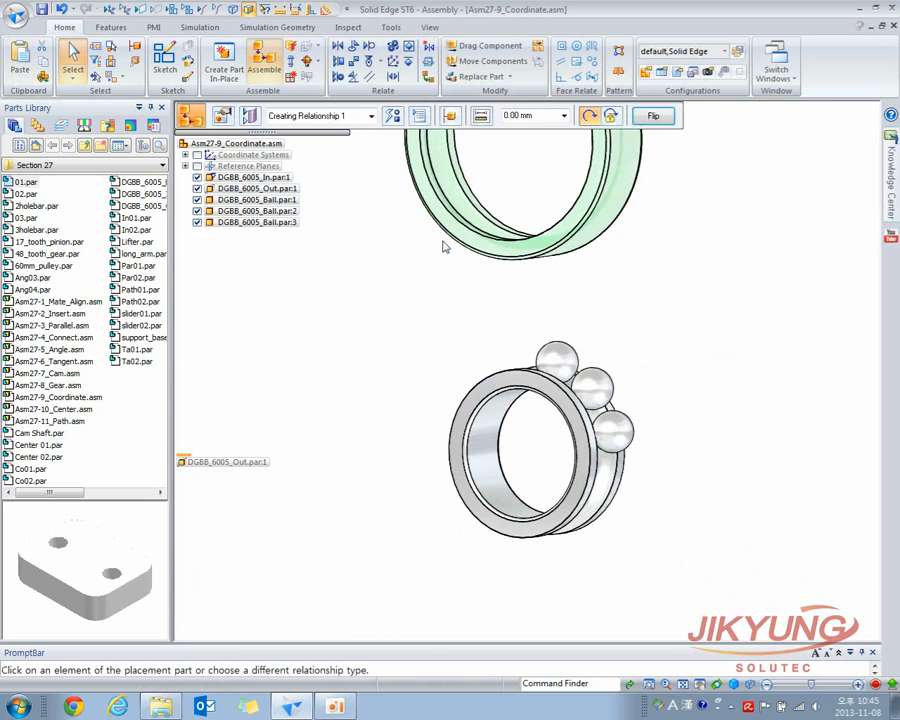
pyautogui.click(457, 238)
pyautogui.click(498, 393)
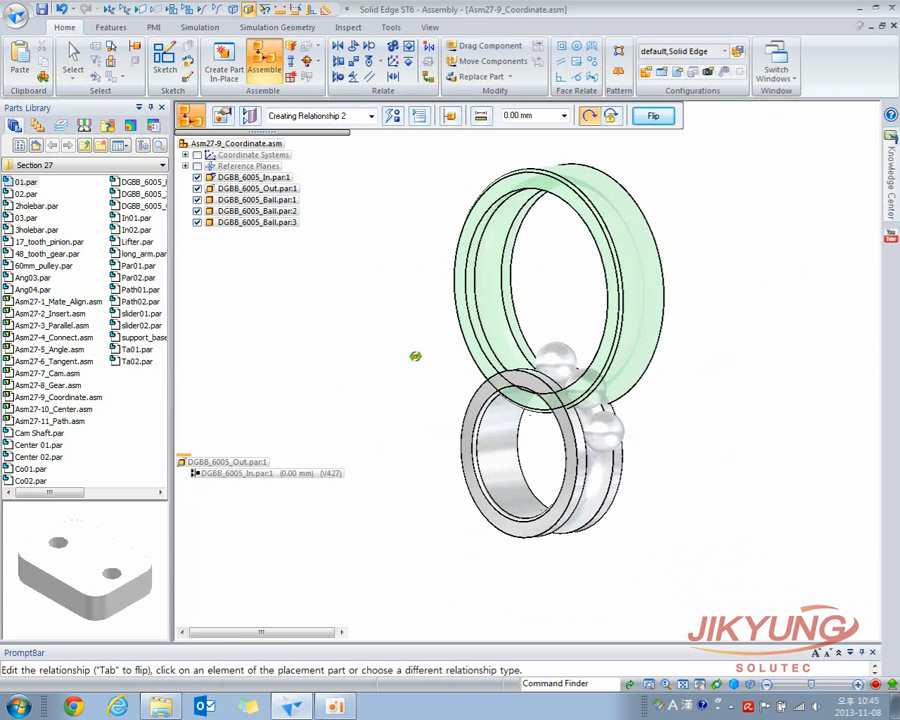
# Align the outer ring's cylindrical surface coaxially with the inner ring's bore so it encloses the balls.
pyautogui.click(622, 240)
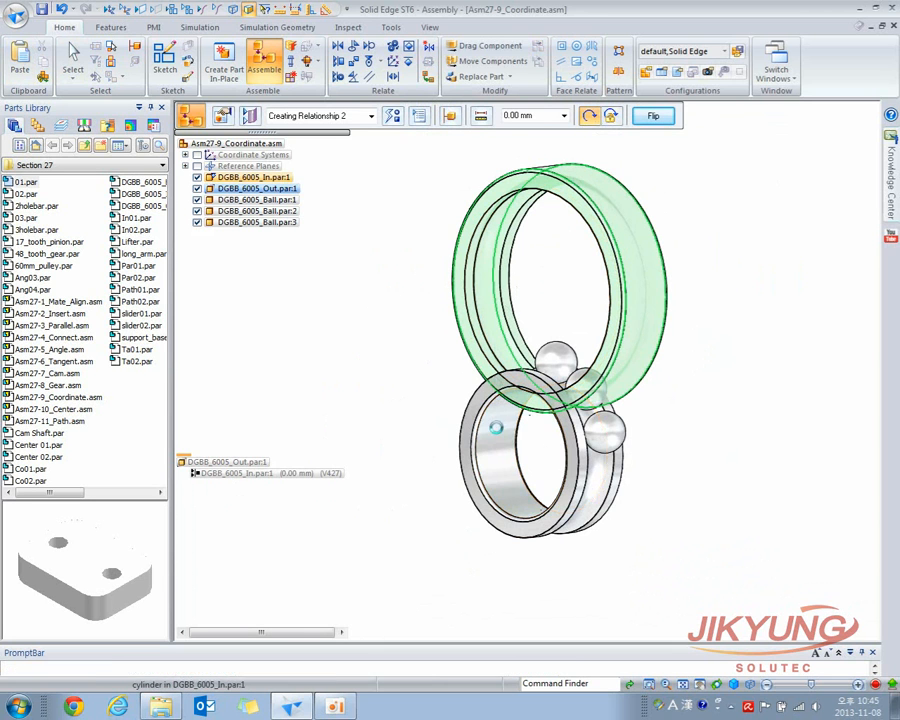
pyautogui.click(500, 434)
pyautogui.moveTo(510, 420); pyautogui.dragTo(480, 438, button='middle')
pyautogui.scroll(2, 506, 432)
pyautogui.moveTo(560, 356); pyautogui.dragTo(595, 360, button='middle')
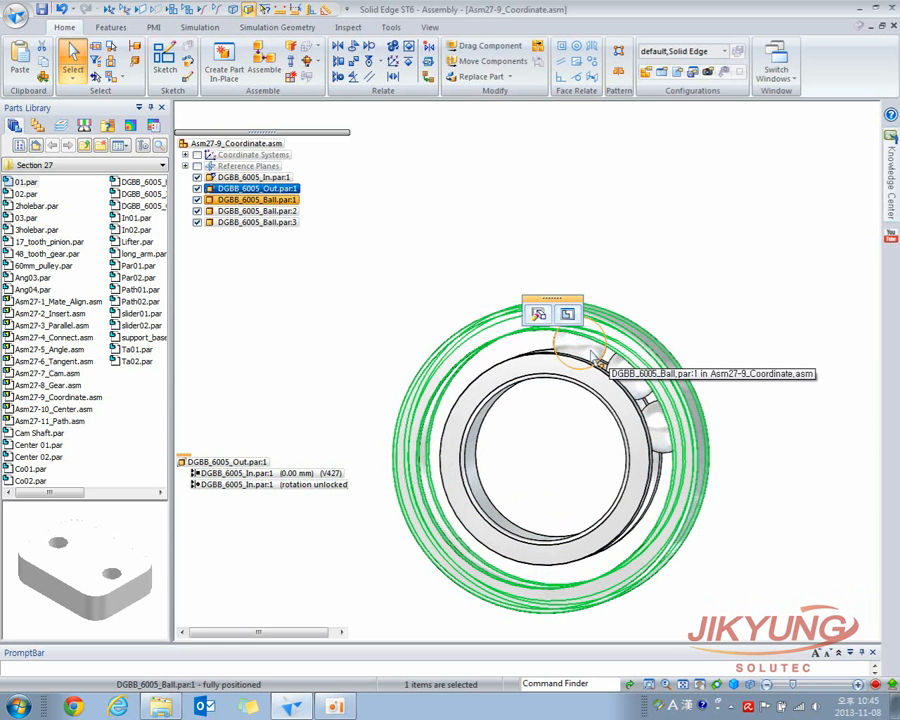
pyautogui.click(660, 275)
pyautogui.moveTo(602, 340); pyautogui.dragTo(314, 318, button='middle')
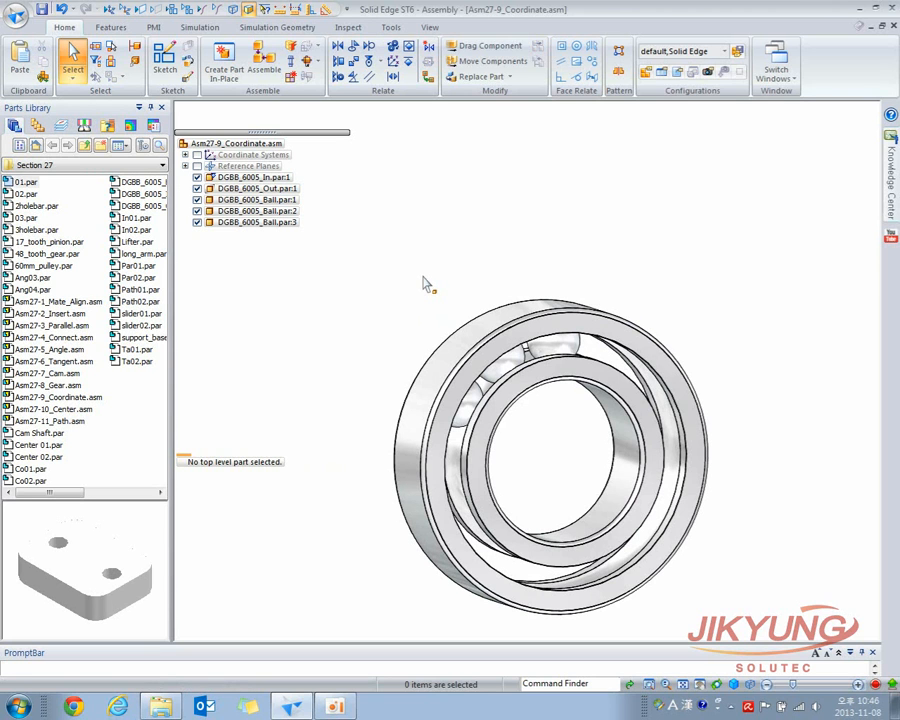
# Open the assembly Asm27-10_Center.asm and inspect the existing relationships of the pointed block Center 02.par:1.
pyautogui.click(15, 14)
pyautogui.click(43, 71)
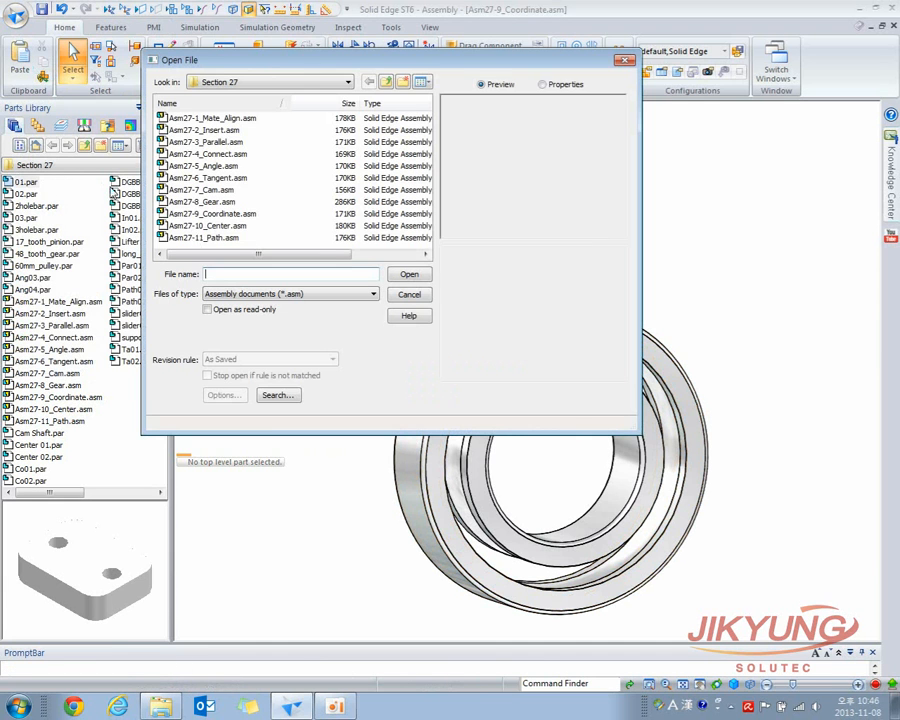
pyautogui.doubleClick(222, 226)
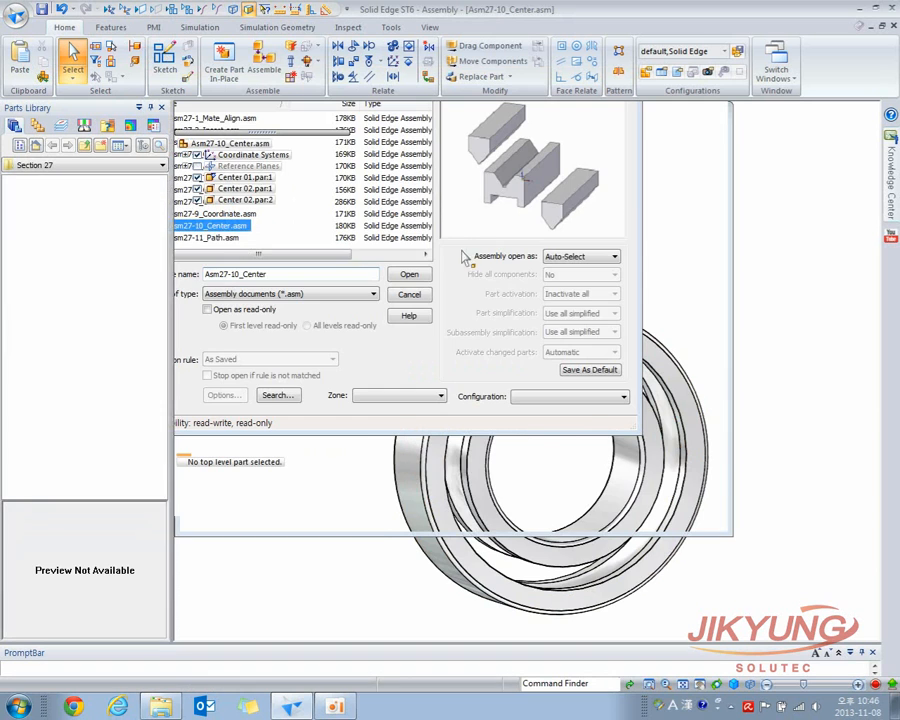
pyautogui.moveTo(463, 270); pyautogui.dragTo(575, 252, button='middle')
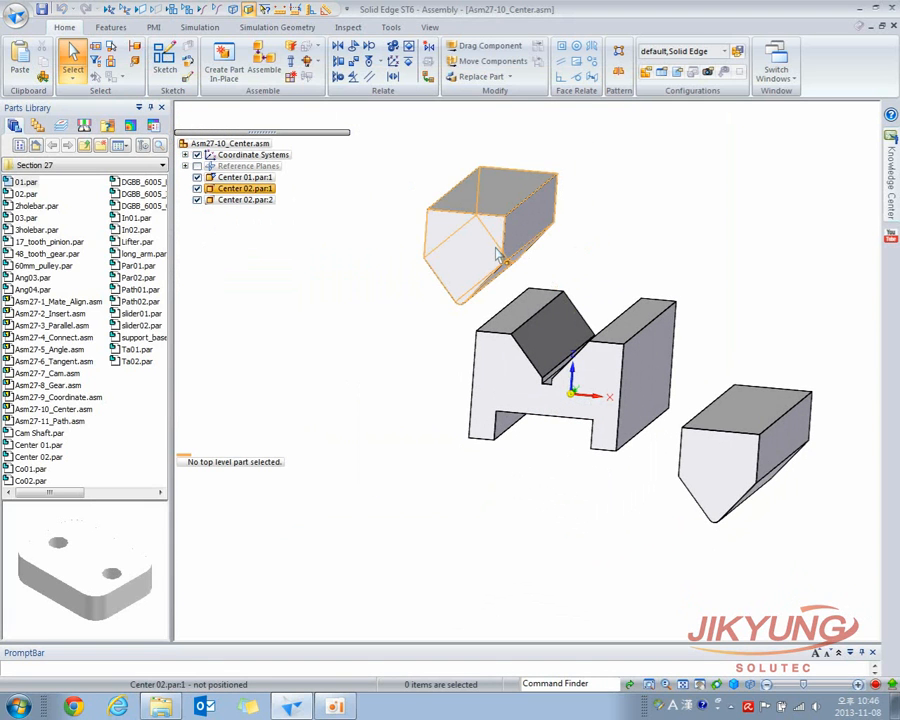
pyautogui.moveTo(468, 270)
pyautogui.mouseDown(button='middle')
pyautogui.moveTo(488, 283)
pyautogui.moveTo(458, 263)
pyautogui.moveTo(458, 275)
pyautogui.mouseUp(button='middle')
pyautogui.click(447, 268)
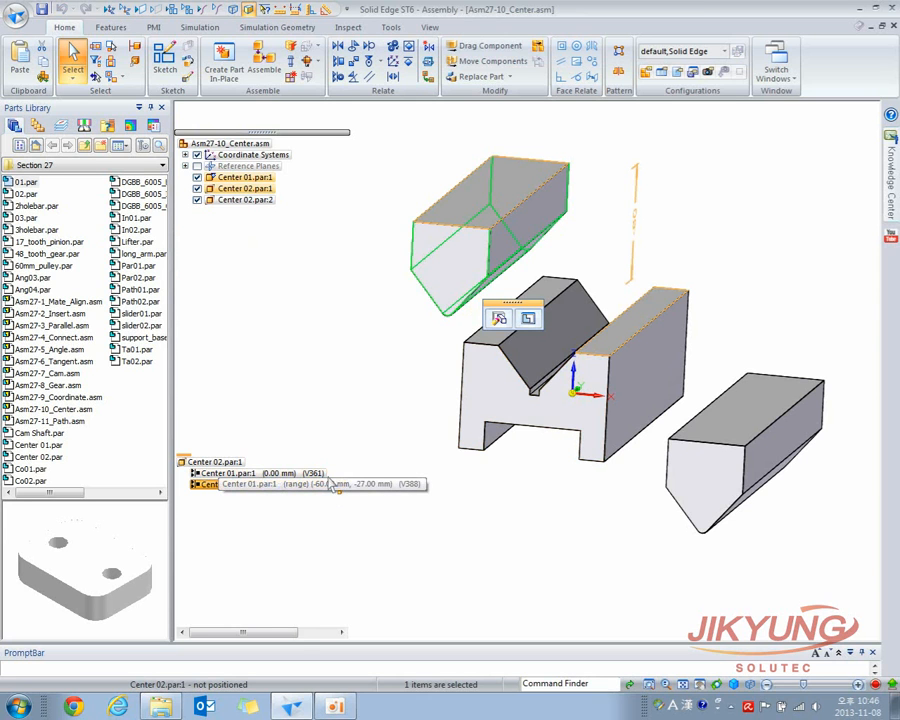
pyautogui.click(378, 344)
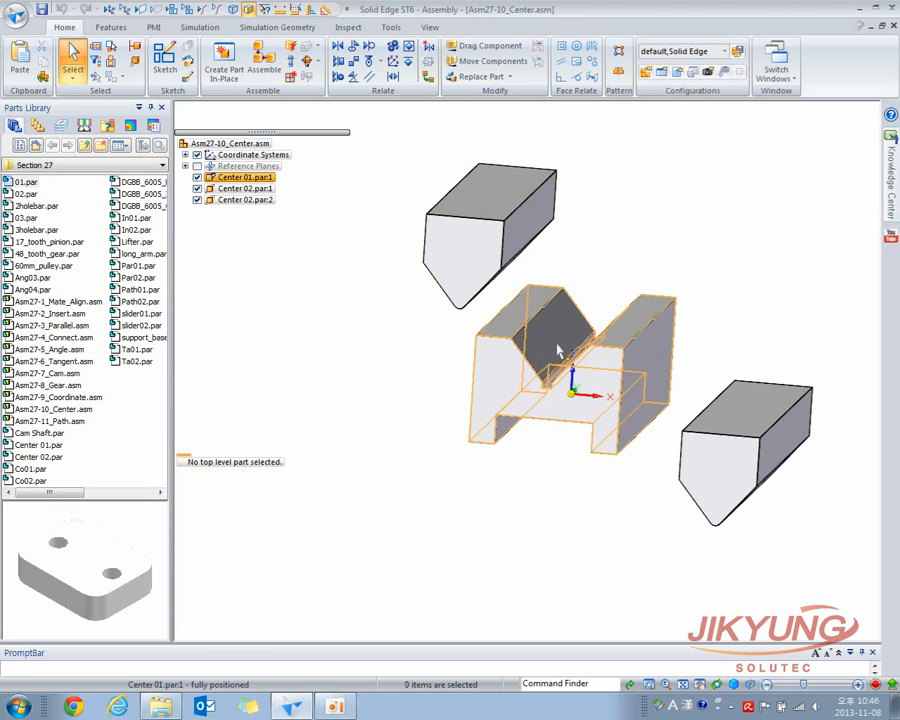
pyautogui.moveTo(345, 321); pyautogui.dragTo(438, 316, button='middle')
pyautogui.click(438, 312)
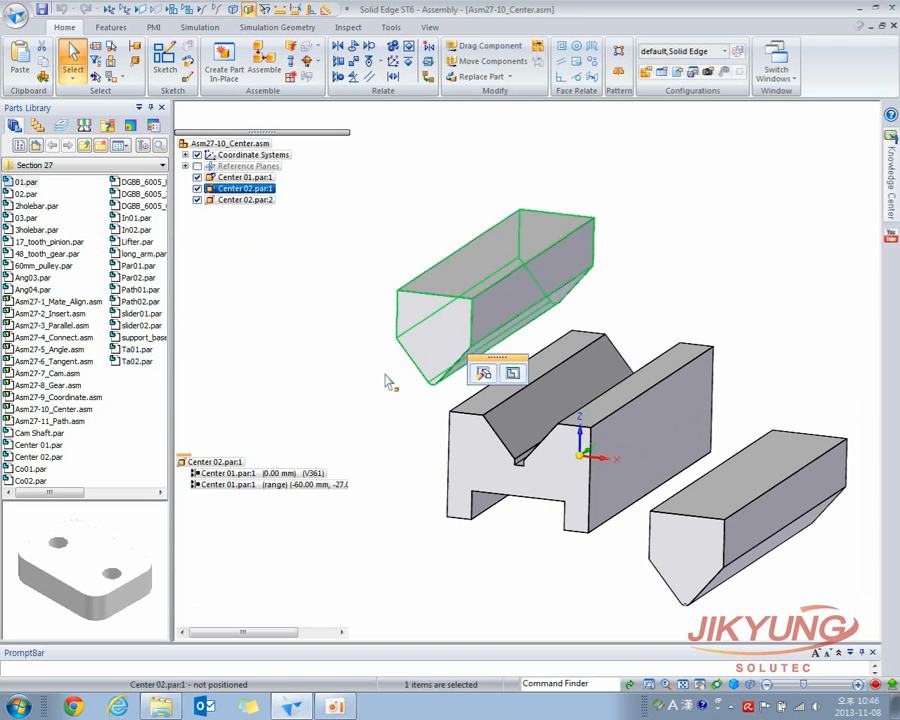
pyautogui.click(484, 374)
pyautogui.click(393, 116)
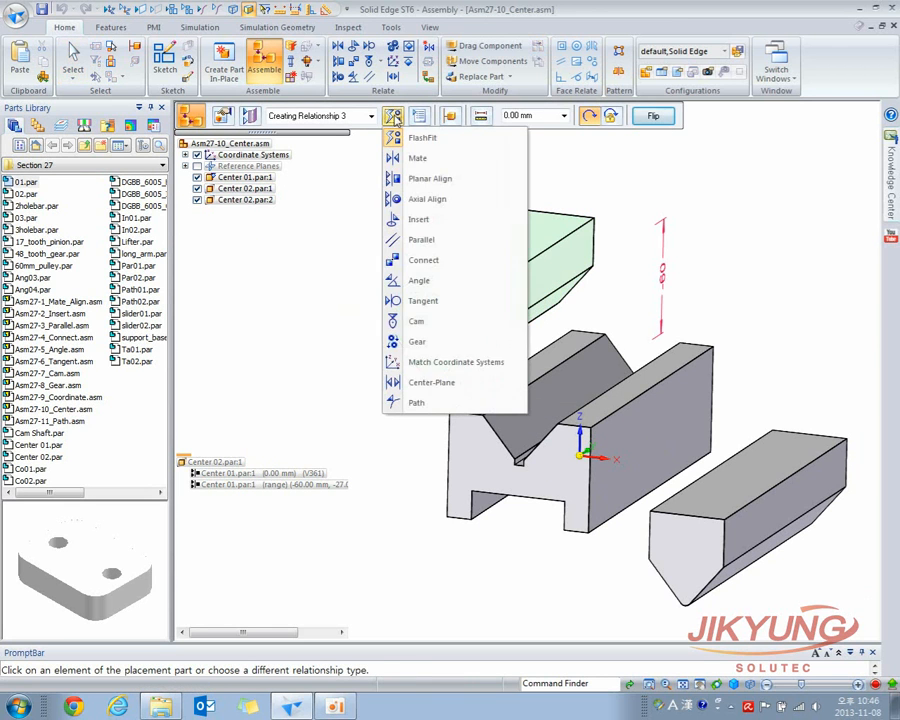
pyautogui.click(432, 384)
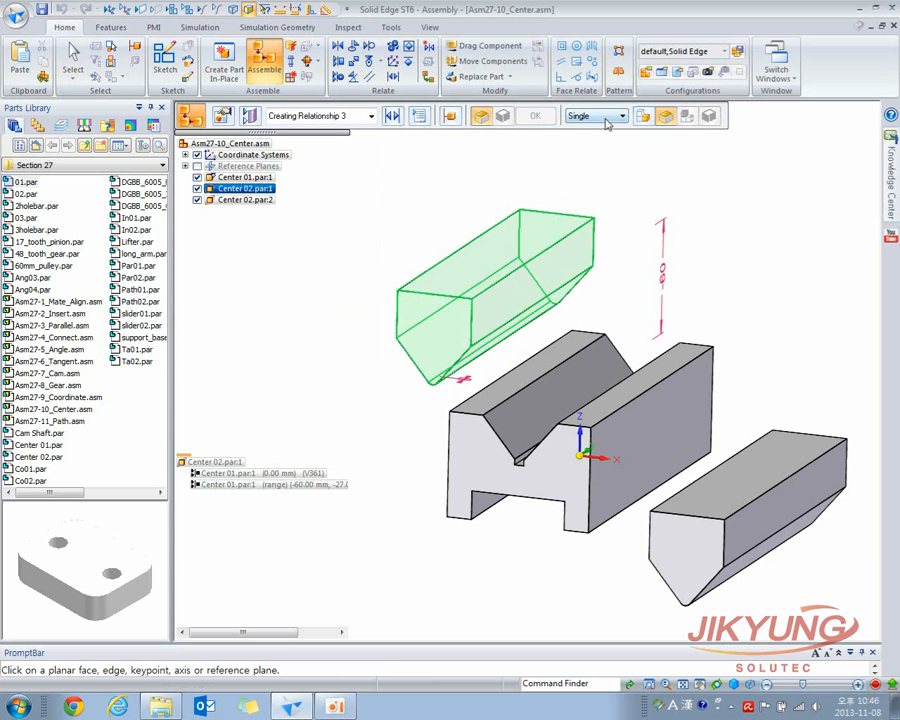
pyautogui.click(607, 122)
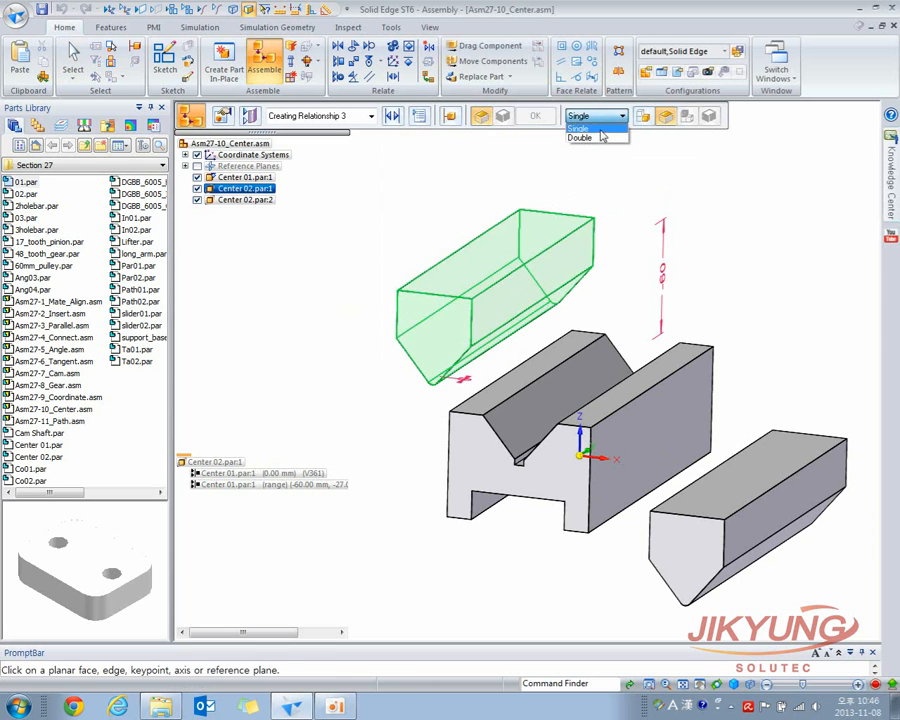
pyautogui.click(596, 129)
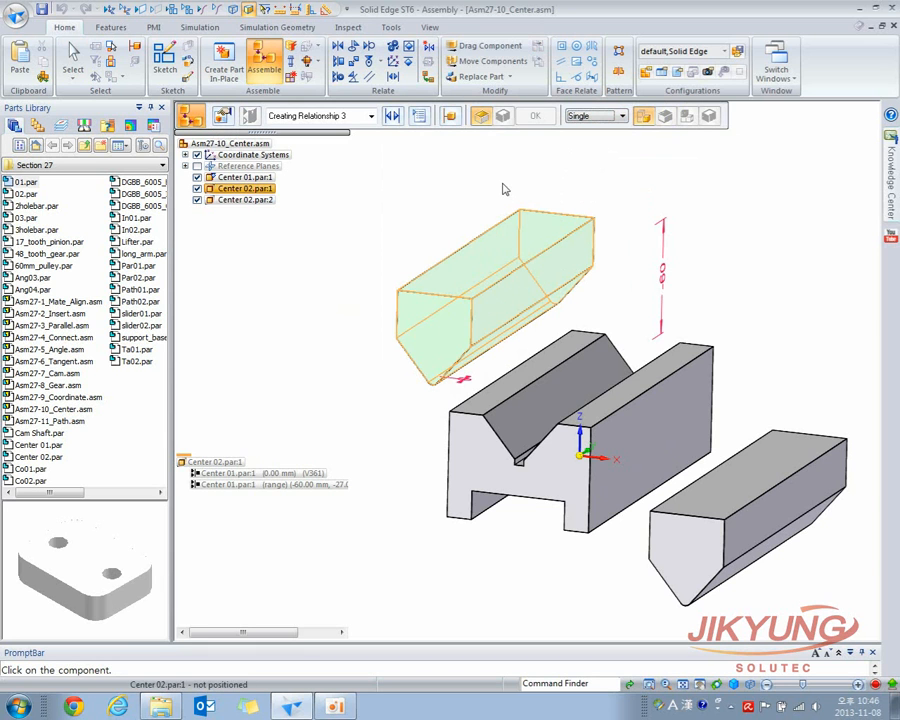
pyautogui.press('Escape')
# Display the reference planes of the pointed block Center 02.par:1 in the assembly.
pyautogui.click(512, 247)
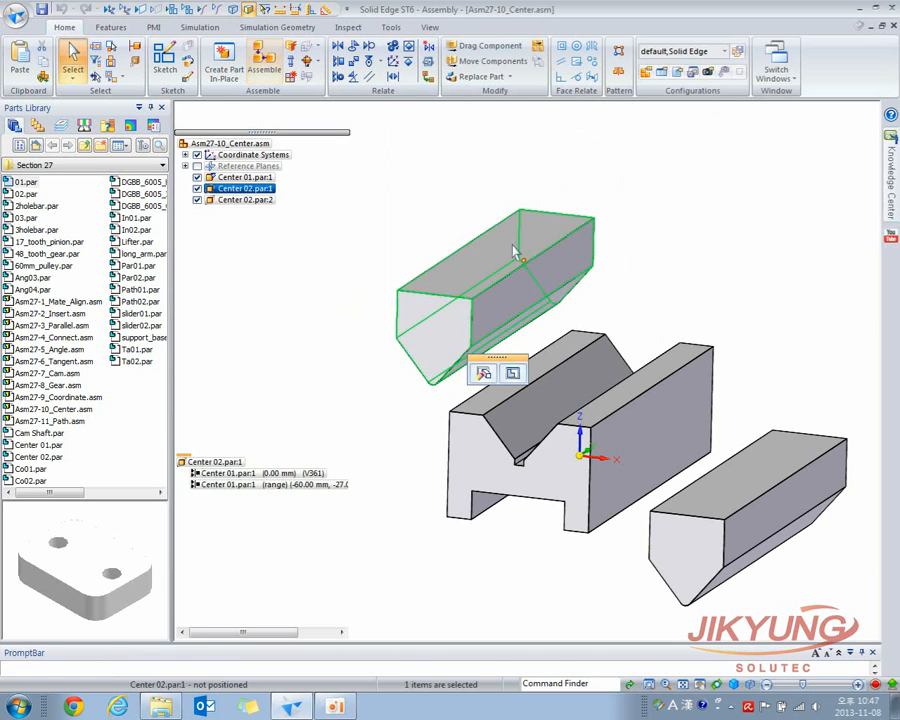
pyautogui.rightClick(513, 245)
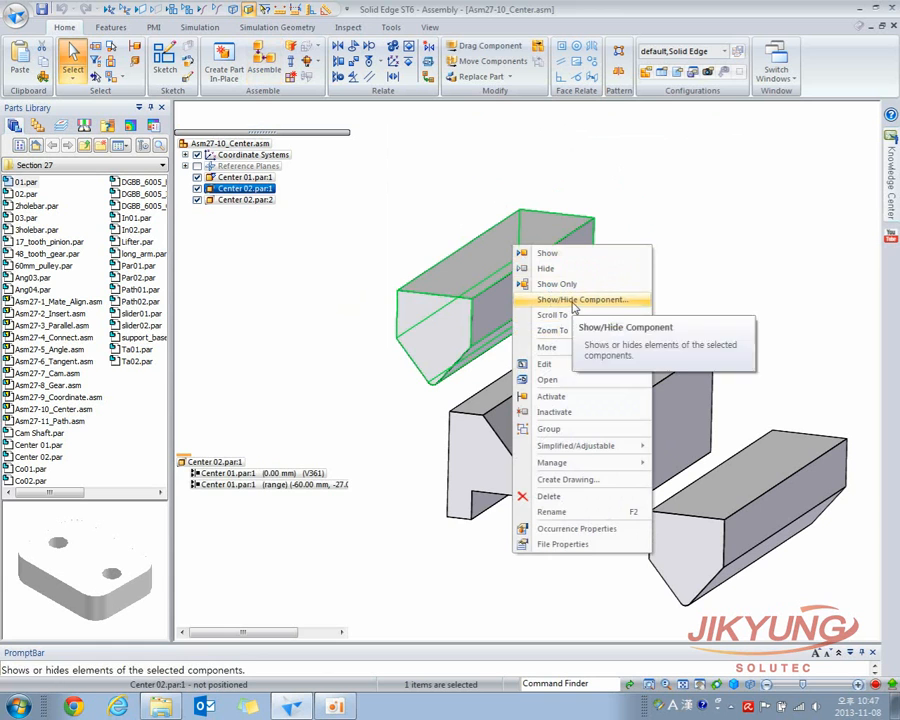
pyautogui.click(574, 300)
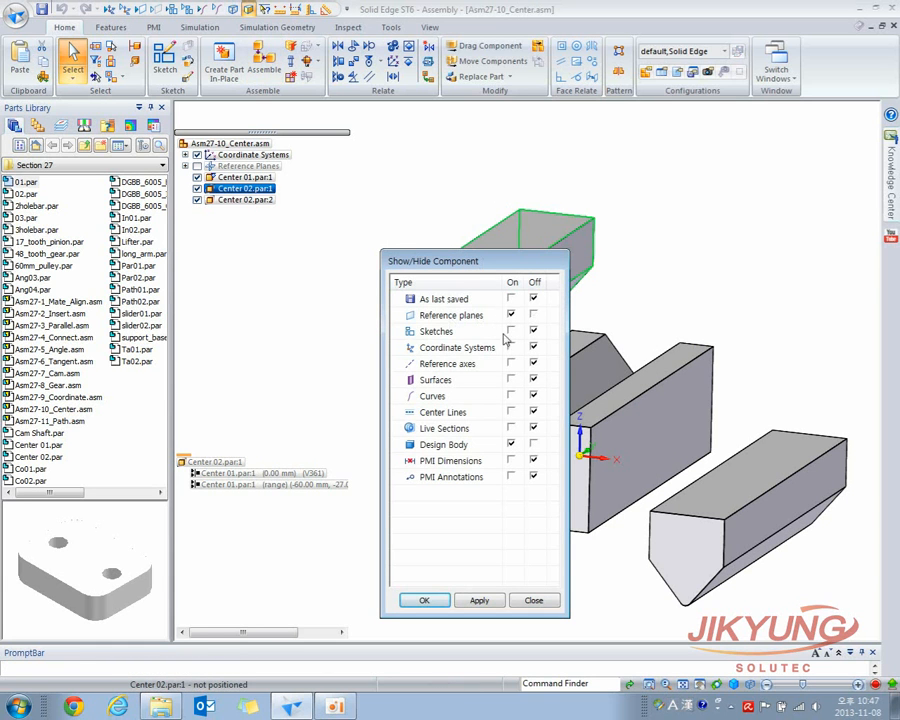
pyautogui.click(424, 600)
pyautogui.moveTo(438, 490); pyautogui.dragTo(392, 487, button='middle')
pyautogui.click(392, 487)
# Add a Center-Plane relationship that centers the Right (yz) plane of Center 02.par:1 between two opposite faces of Center 01.par:1.
pyautogui.click(496, 259)
pyautogui.click(530, 310)
pyautogui.click(393, 116)
pyautogui.click(420, 383)
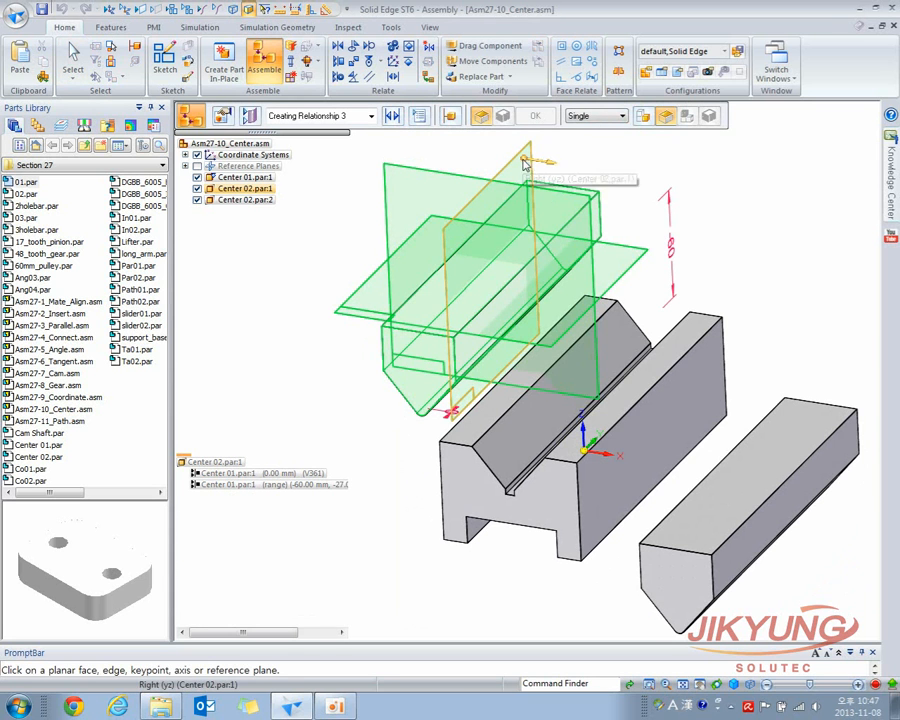
pyautogui.click(525, 165)
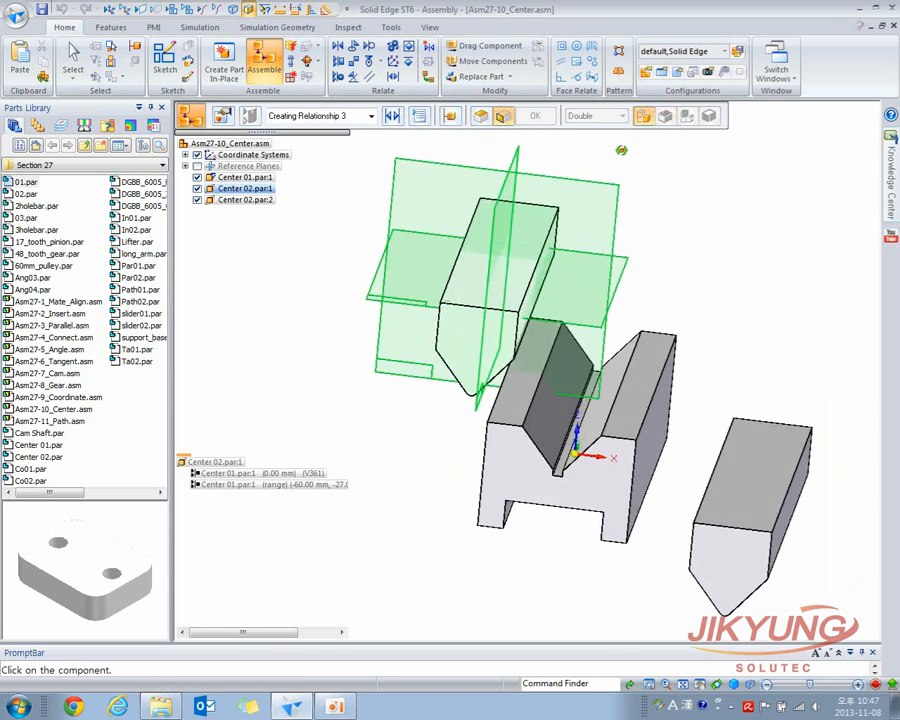
pyautogui.click(646, 361)
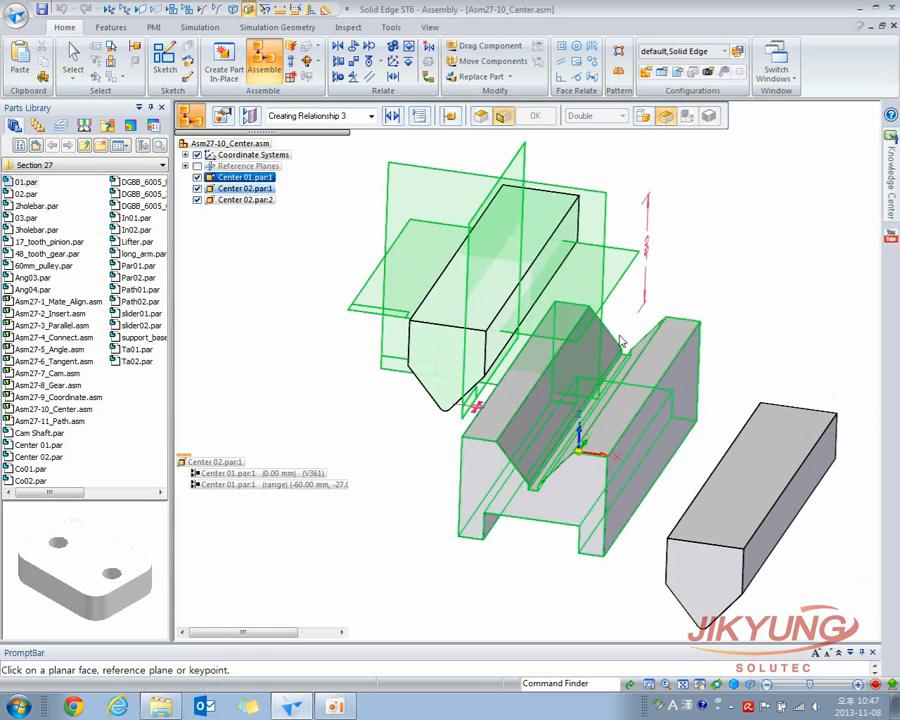
pyautogui.click(622, 346)
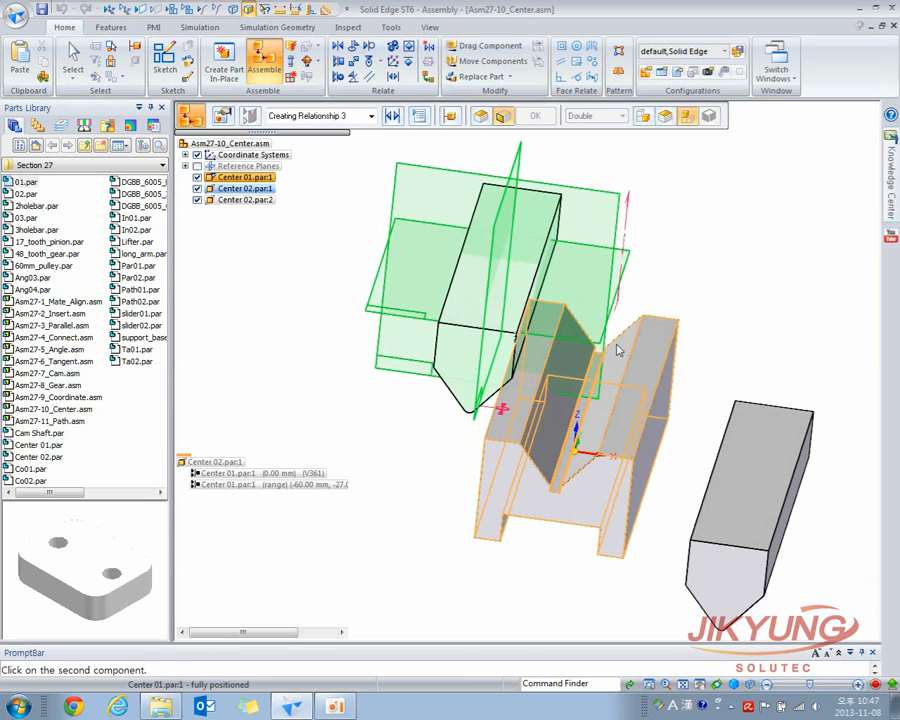
pyautogui.click(622, 355)
pyautogui.click(623, 356)
pyautogui.click(545, 120)
pyautogui.moveTo(673, 255); pyautogui.dragTo(718, 228, button='middle')
# Move the centered block Center 02.par:1 freely down into the V groove of Center 01.par:1 with Drag Component.
pyautogui.hotkey('ctrl', 'f')
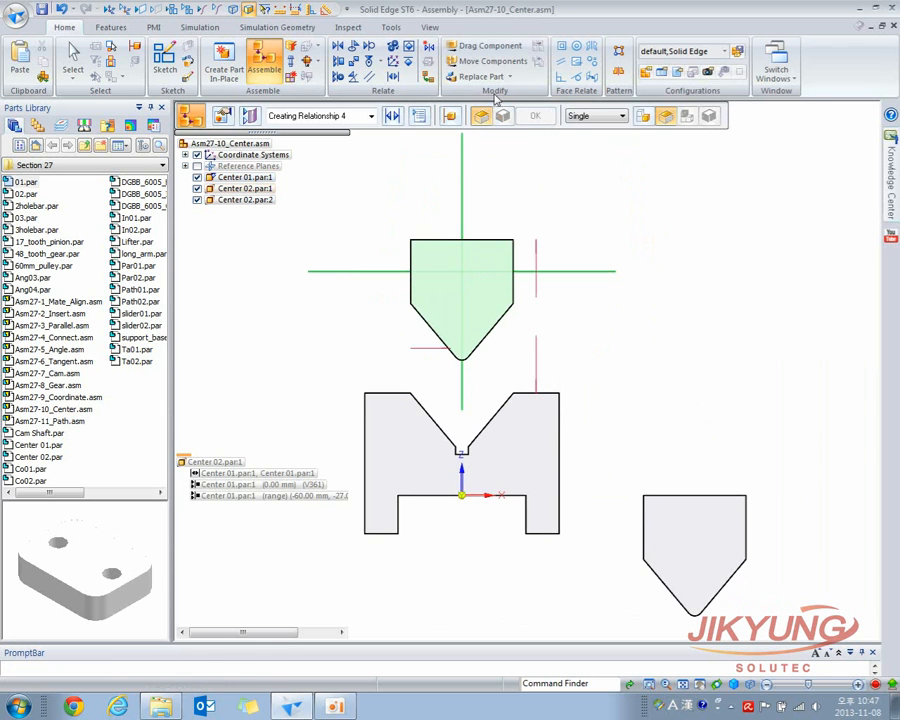
pyautogui.click(472, 46)
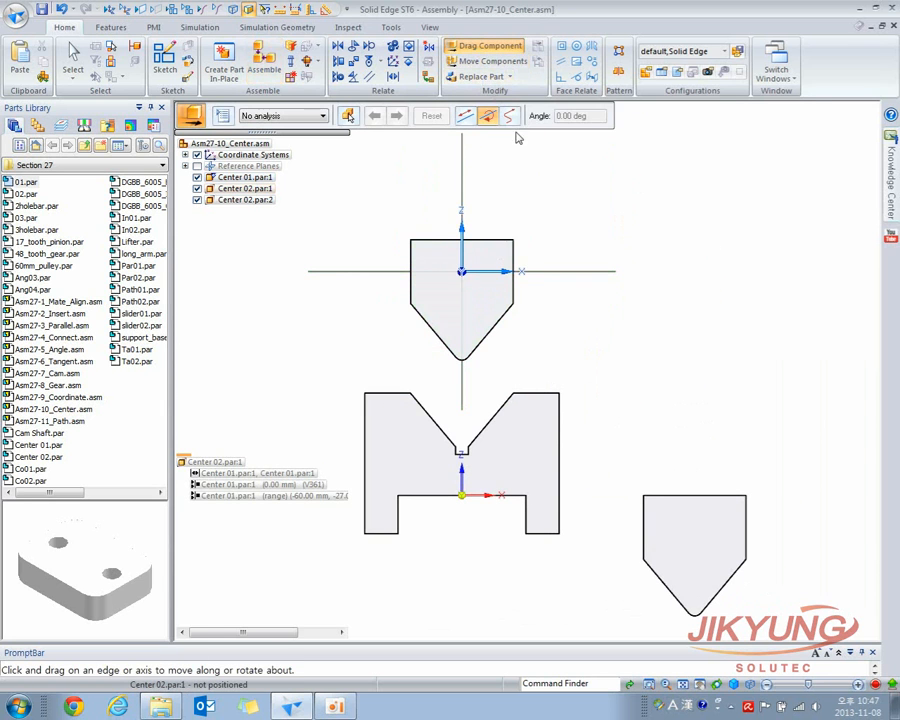
pyautogui.click(509, 115)
pyautogui.moveTo(490, 257); pyautogui.dragTo(457, 345)
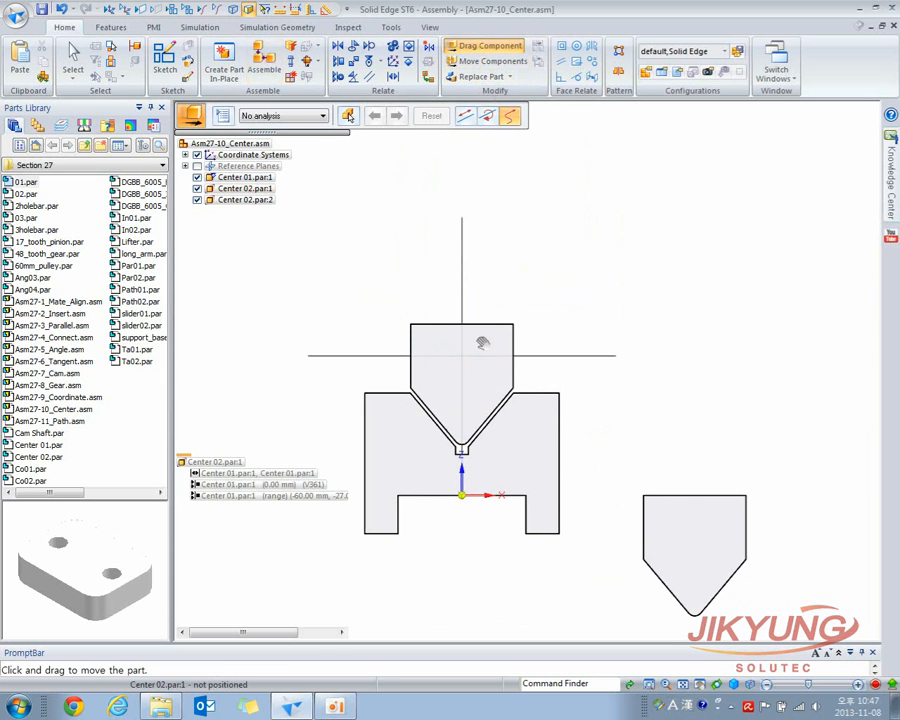
pyautogui.hotkey('ctrl', 'i')
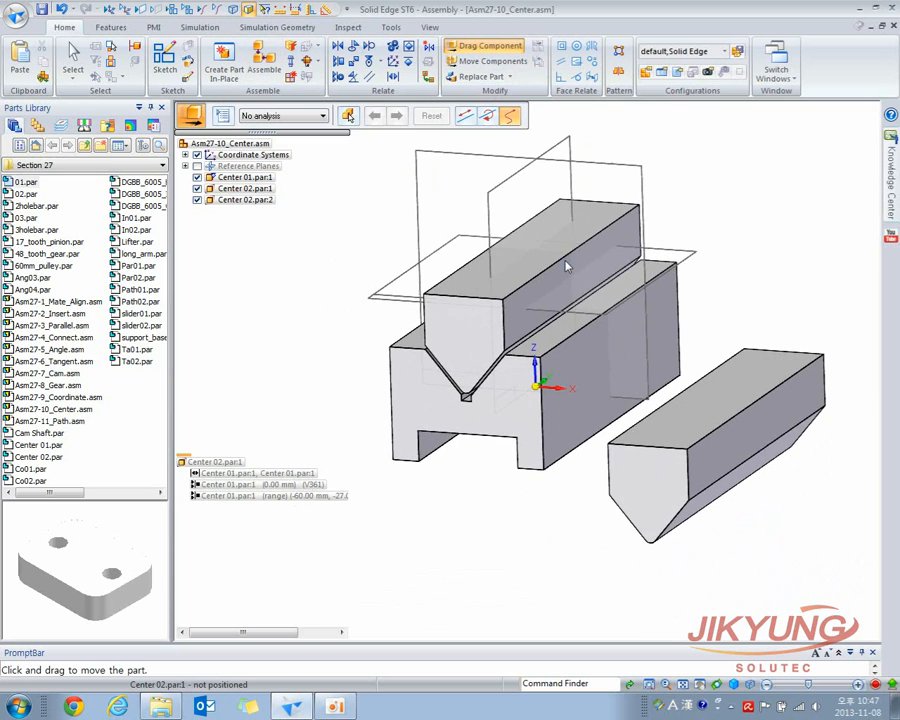
pyautogui.press('Escape')
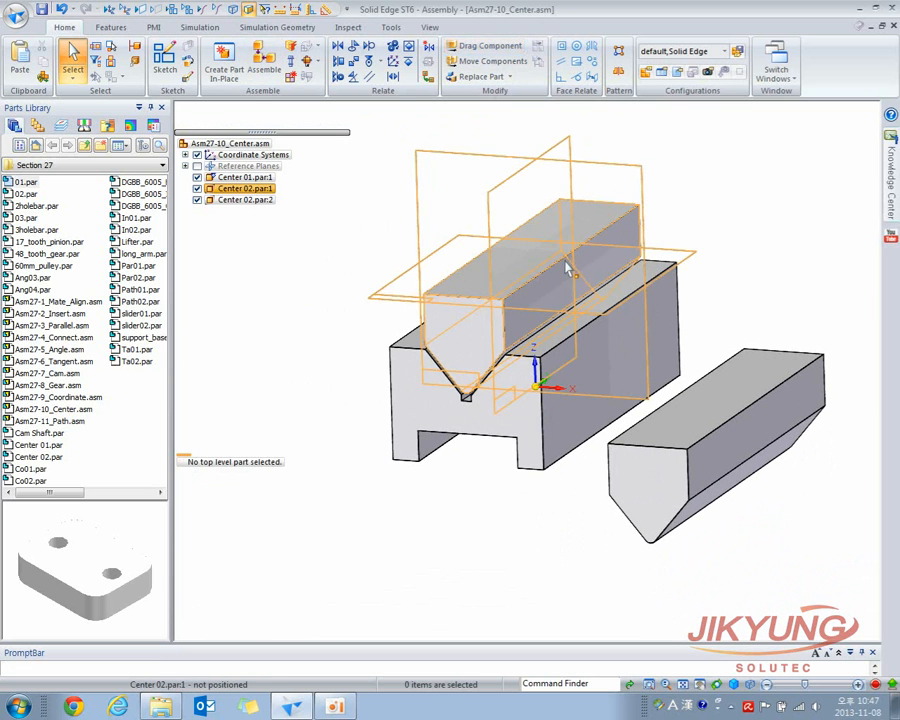
# Hide the reference planes displayed around the block Center 02.par:1.
pyautogui.click(500, 270)
pyautogui.click(344, 214)
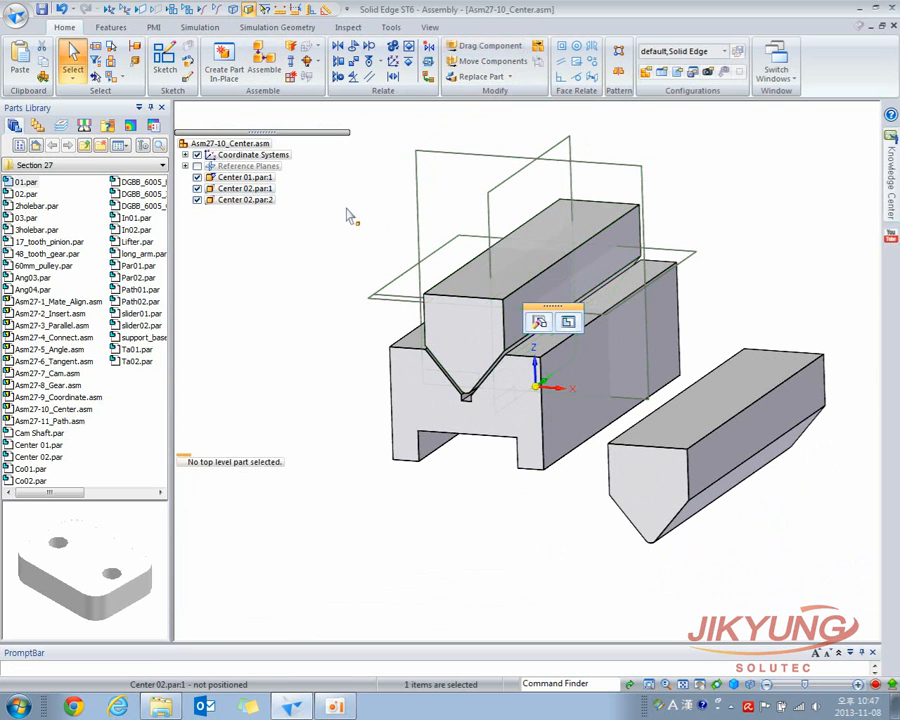
pyautogui.click(155, 9)
# View the assembly from its underside and examine the existing relationships of the second pointed block, Center 02.par:2.
pyautogui.moveTo(444, 247); pyautogui.dragTo(653, 157, button='middle')
pyautogui.moveTo(655, 312); pyautogui.dragTo(553, 216, button='middle')
pyautogui.moveTo(590, 298); pyautogui.dragTo(582, 336, button='middle')
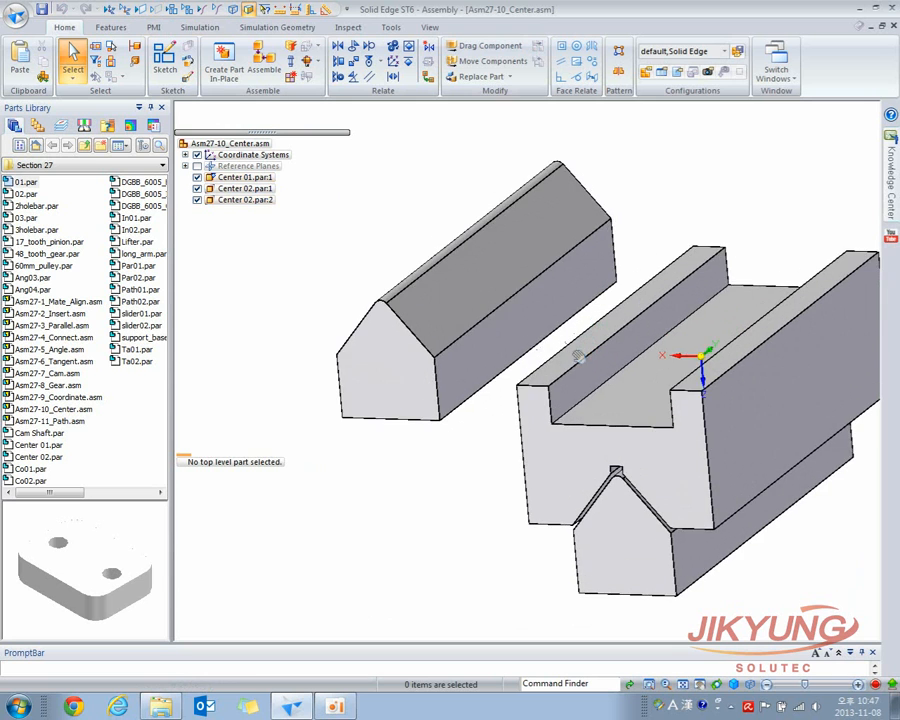
pyautogui.scroll(2, 620, 404)
pyautogui.click(483, 327)
pyautogui.click(316, 474)
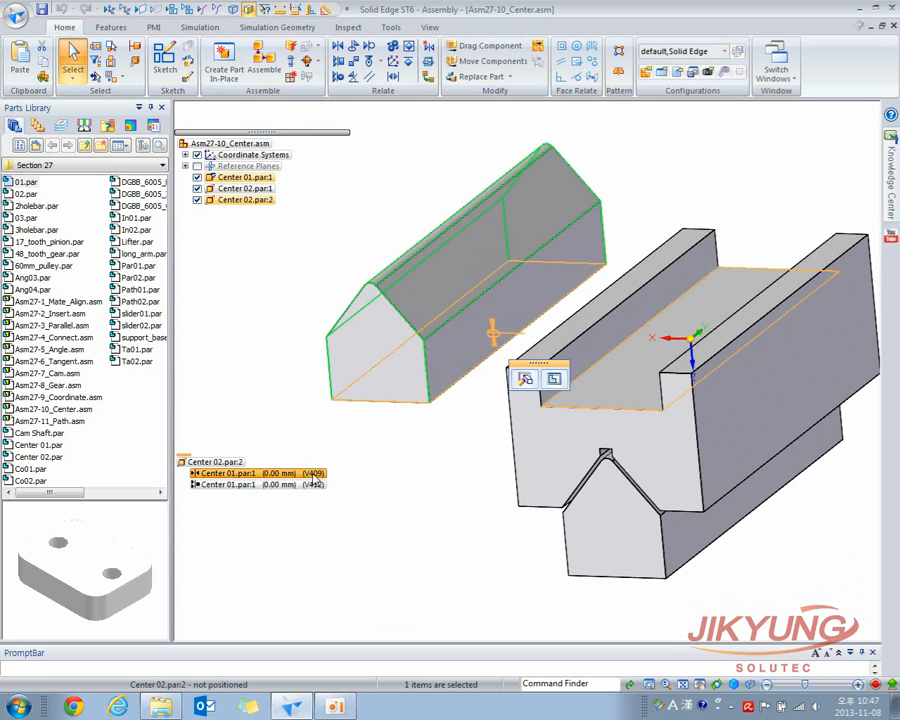
pyautogui.click(291, 486)
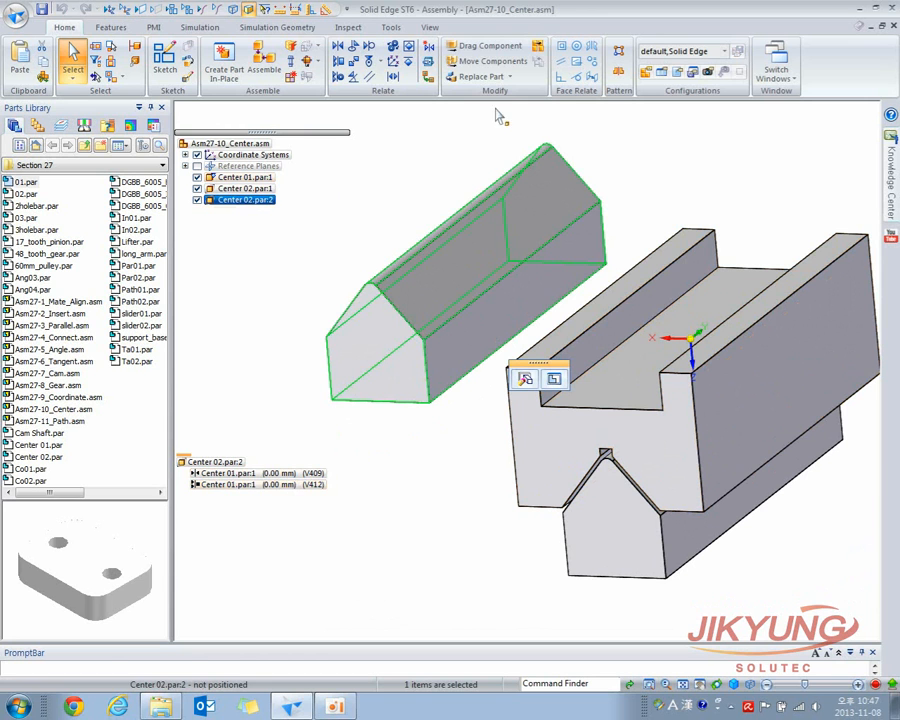
# Use Drag Component to shift Center 02.par:2 sideways toward the base block.
pyautogui.click(490, 46)
pyautogui.moveTo(484, 222); pyautogui.dragTo(522, 218)
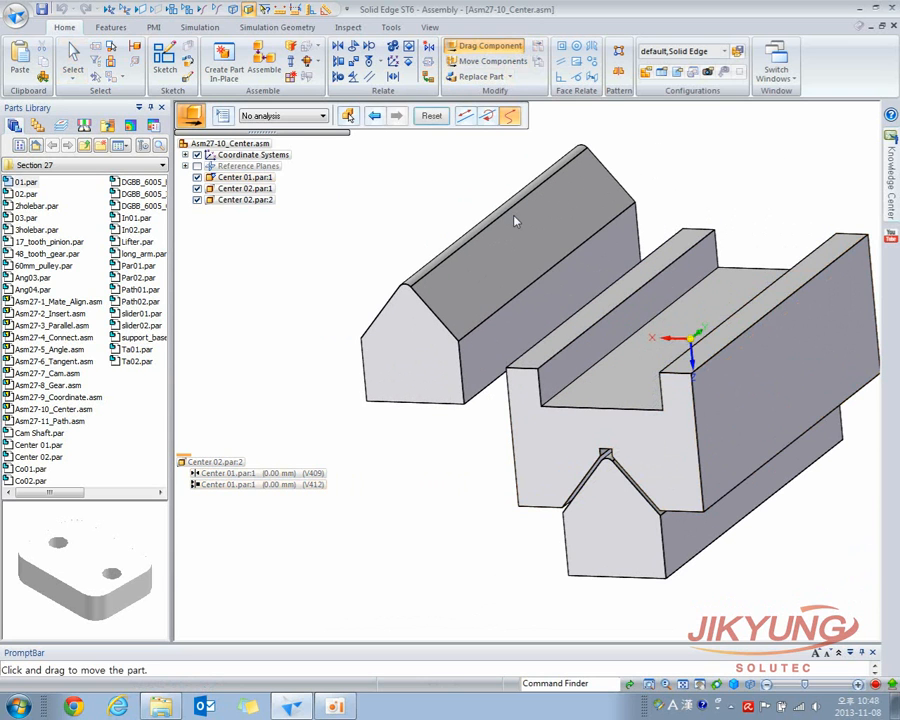
pyautogui.press('Escape')
# Edit the placement of Center 02.par:2, adding a Center-Plane relationship with the Double option between the block's two parallel side faces.
pyautogui.click(516, 254)
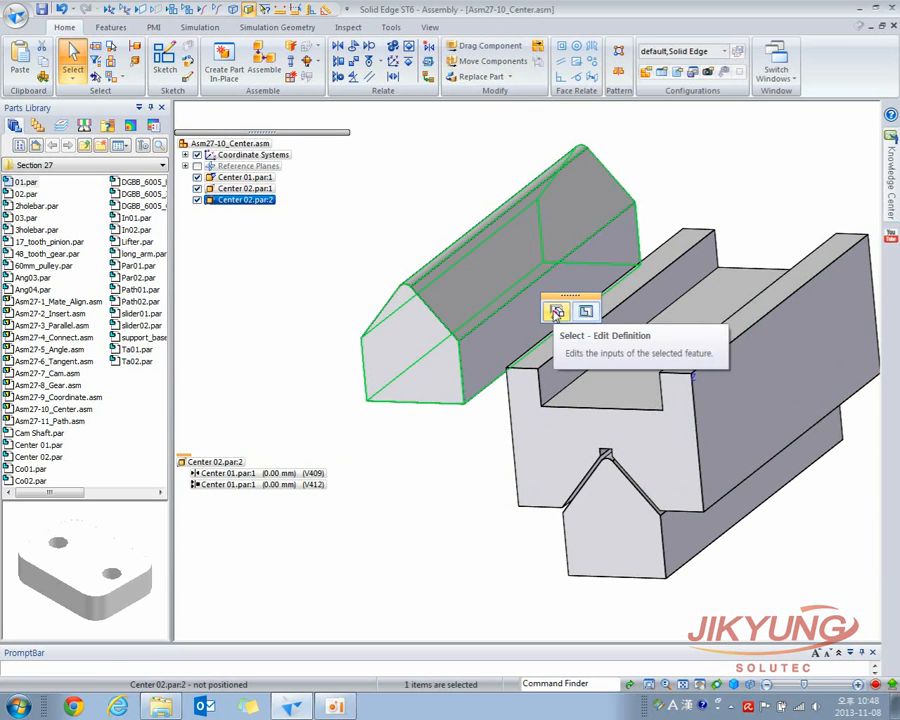
pyautogui.click(556, 311)
pyautogui.click(392, 117)
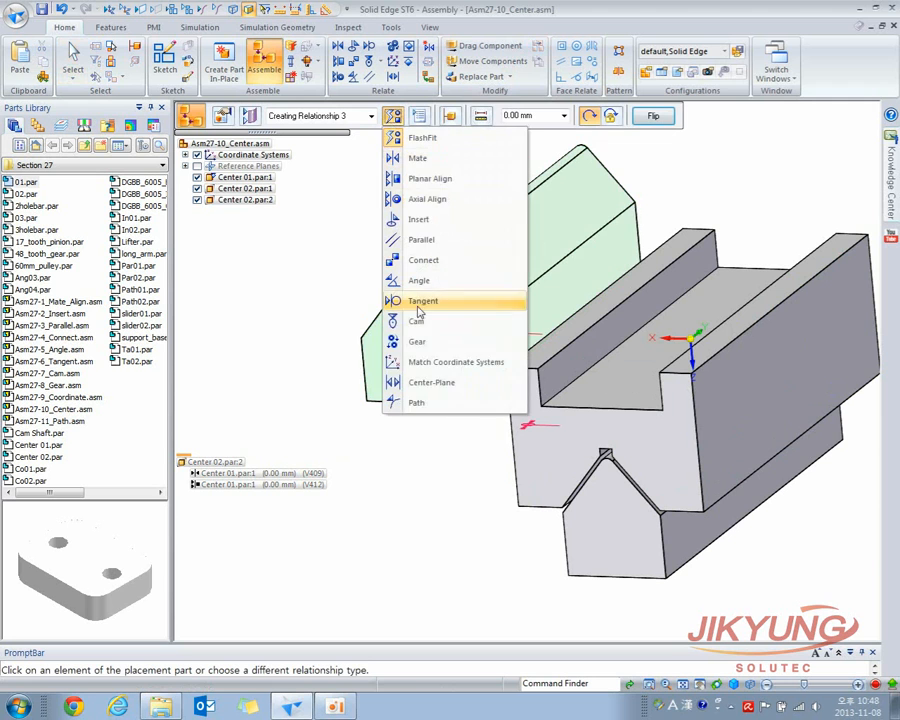
pyautogui.click(425, 383)
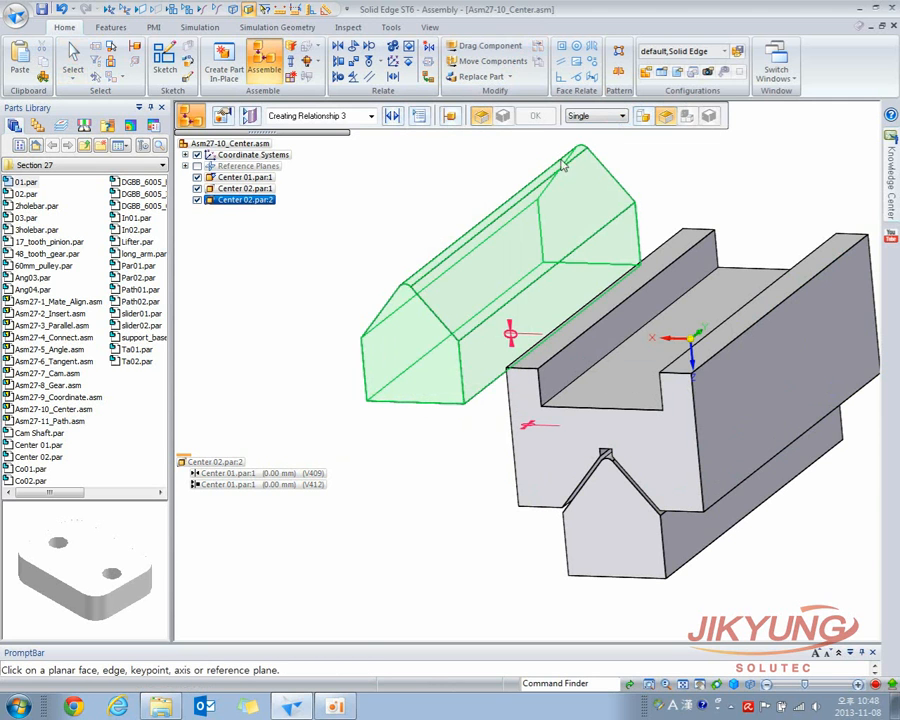
pyautogui.click(609, 117)
pyautogui.click(600, 128)
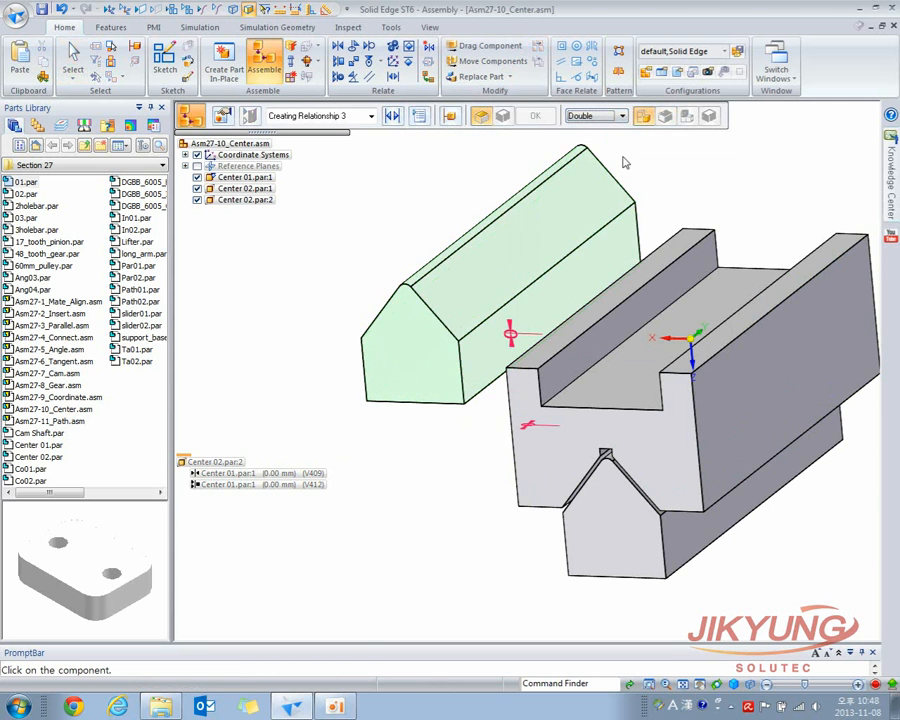
pyautogui.click(608, 201)
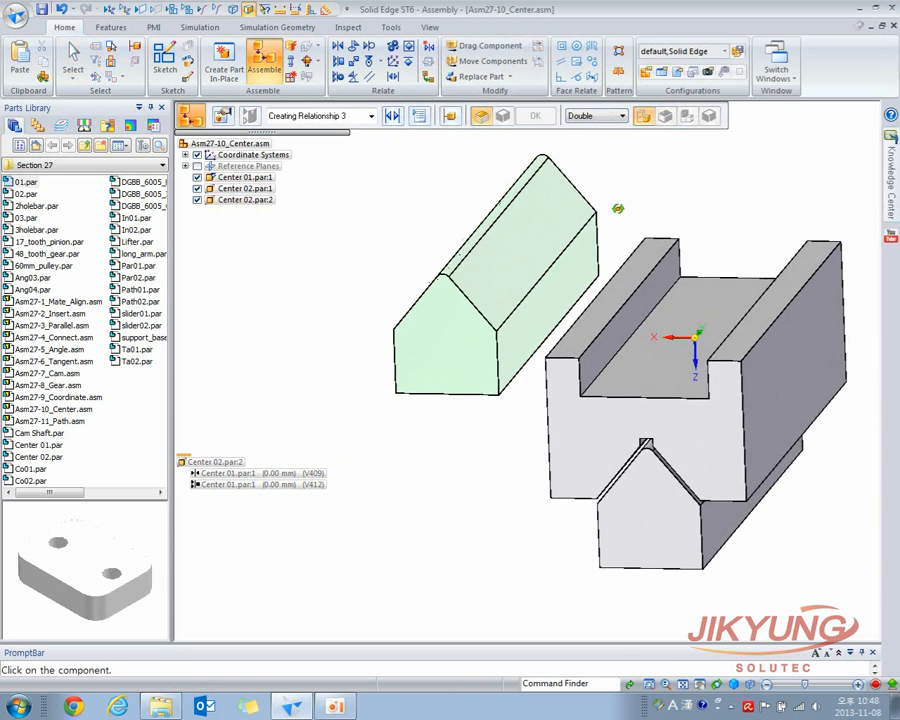
pyautogui.click(565, 220)
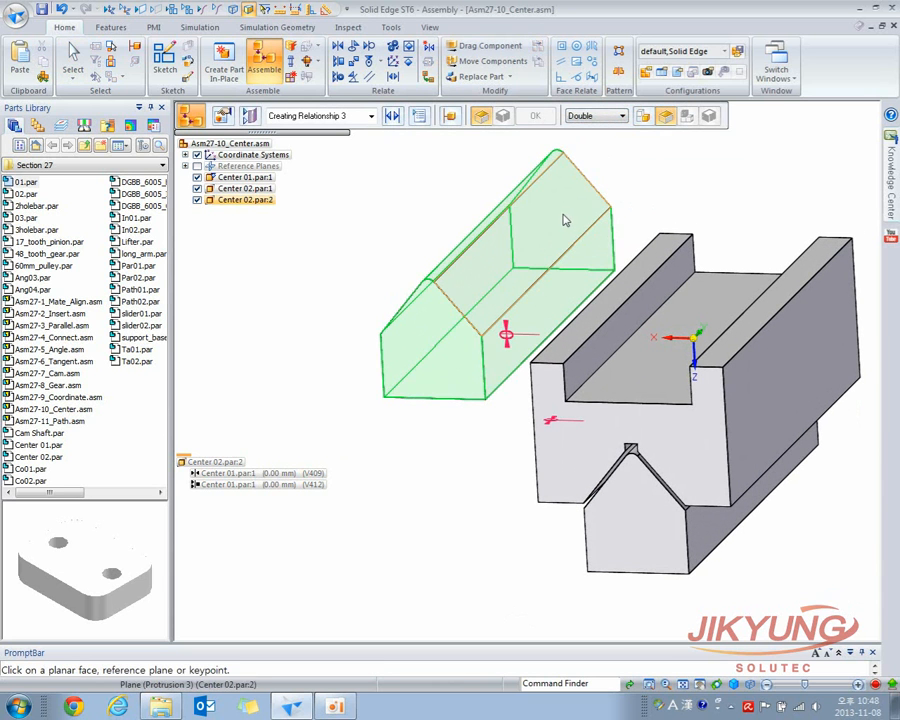
pyautogui.click(596, 244)
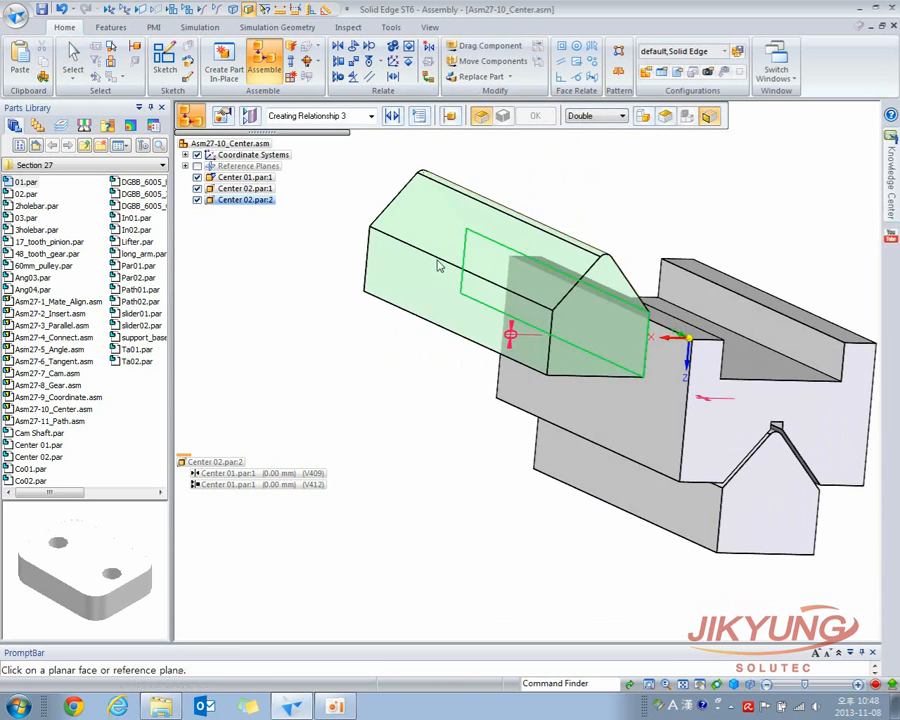
pyautogui.click(426, 264)
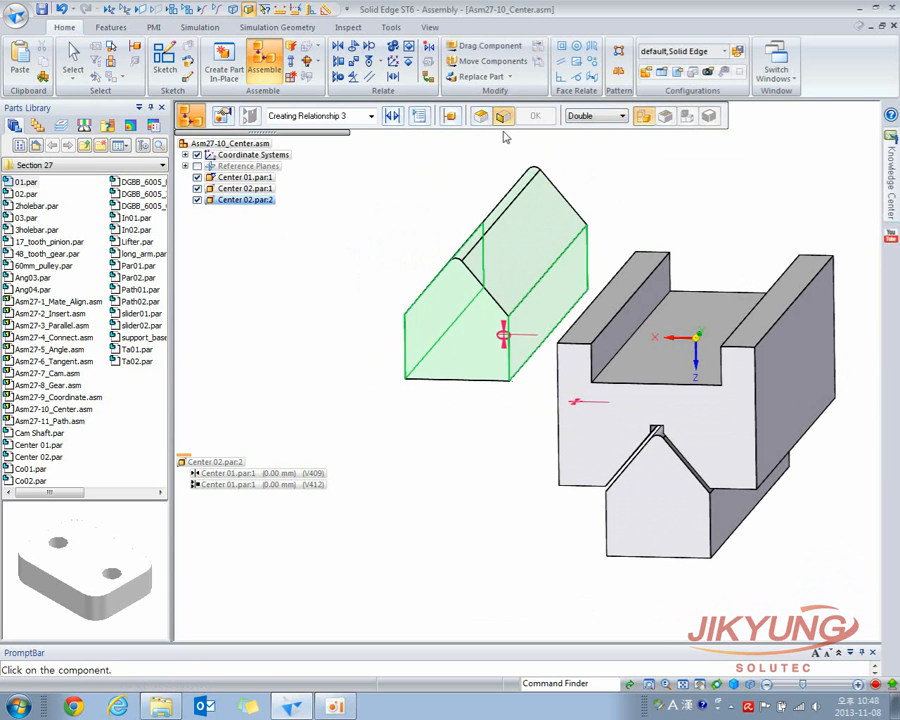
# Center the block between the two inner side walls of the rectangular channel in Center 01.par:1 and create the relationship.
pyautogui.click(683, 311)
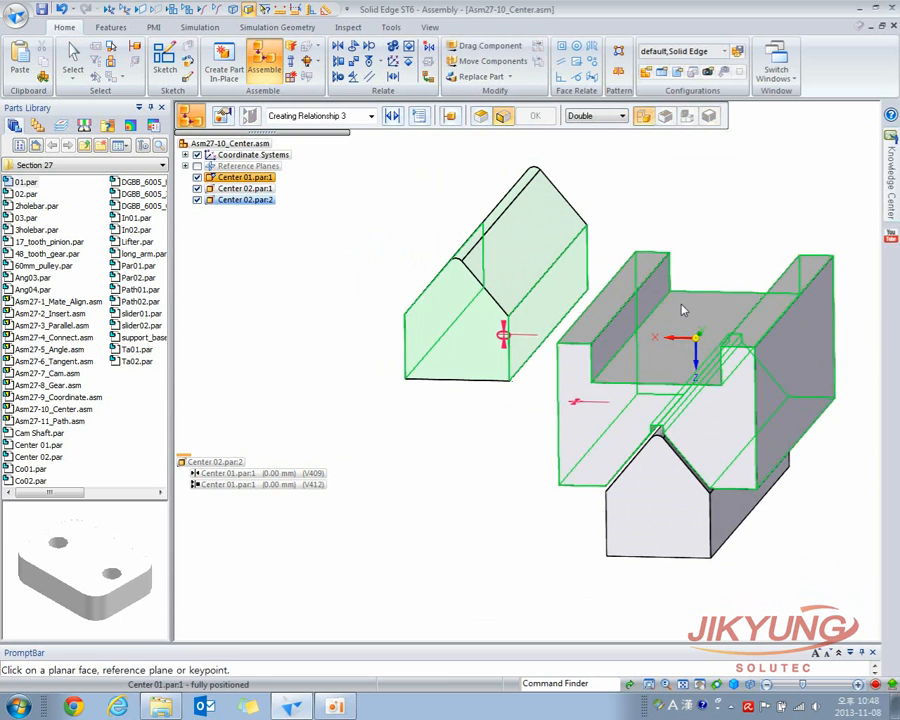
pyautogui.click(683, 311)
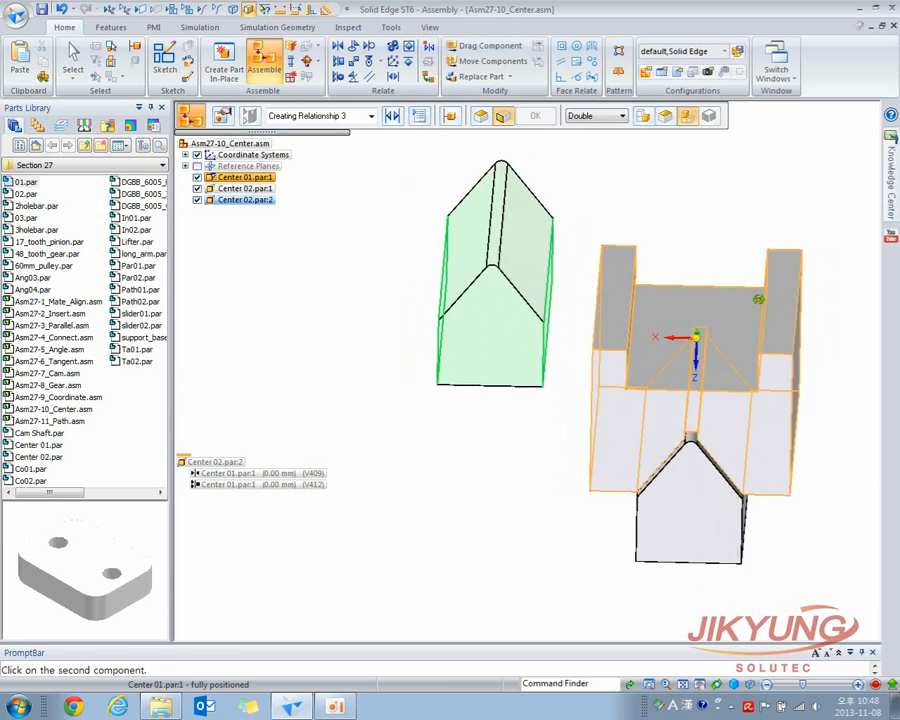
pyautogui.click(752, 295)
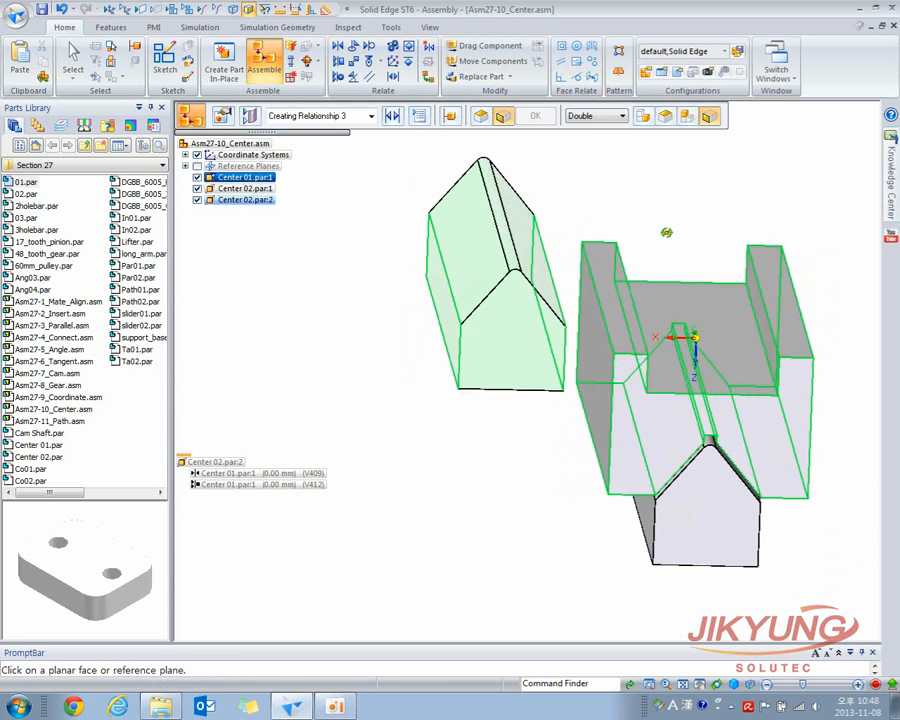
pyautogui.click(748, 287)
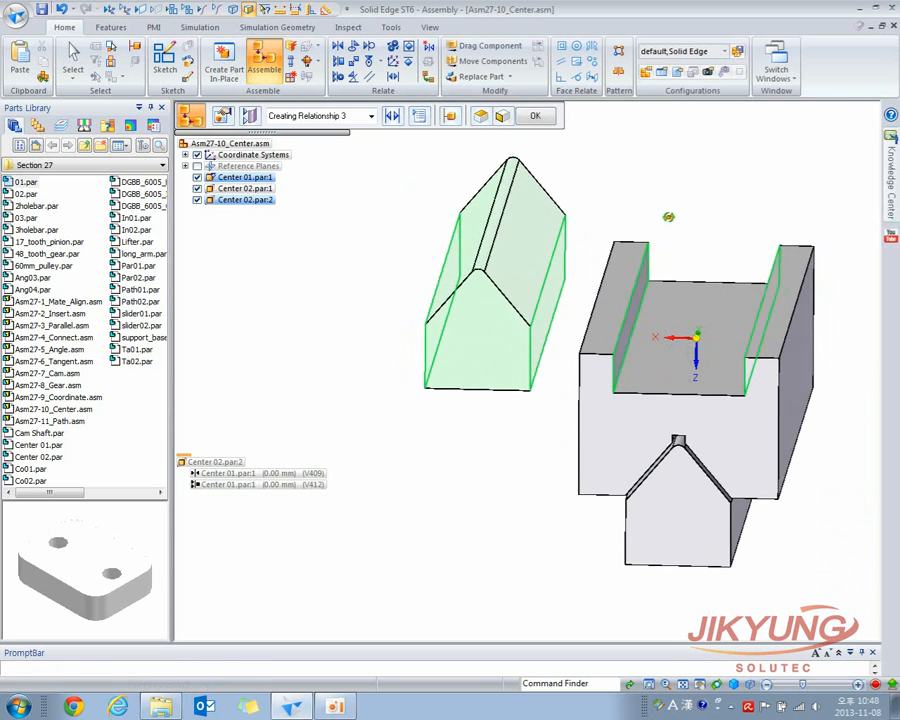
pyautogui.click(535, 117)
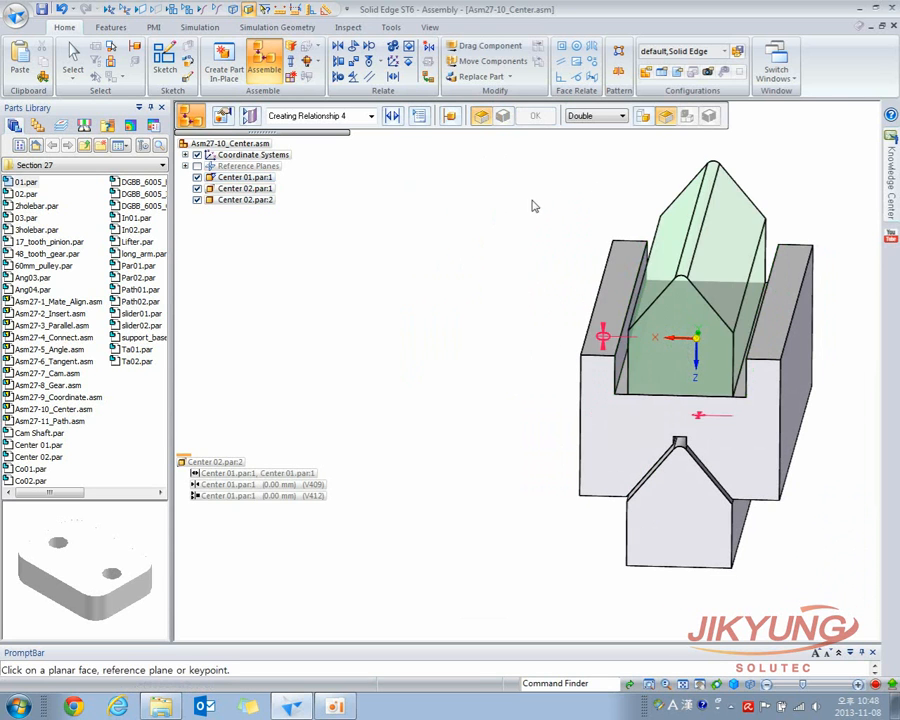
# View the assembly from the front and at an angle to examine how Center 02.par:2 sits in the base channel.
pyautogui.hotkey('ctrl', 'f')
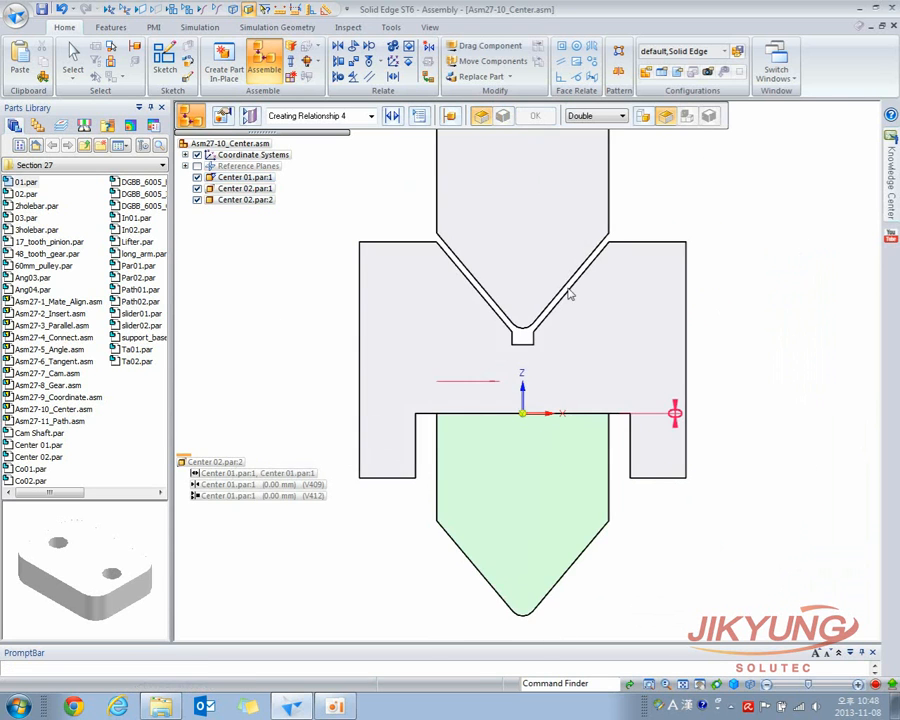
pyautogui.scroll(3, 583, 382)
pyautogui.scroll(-2, 538, 405)
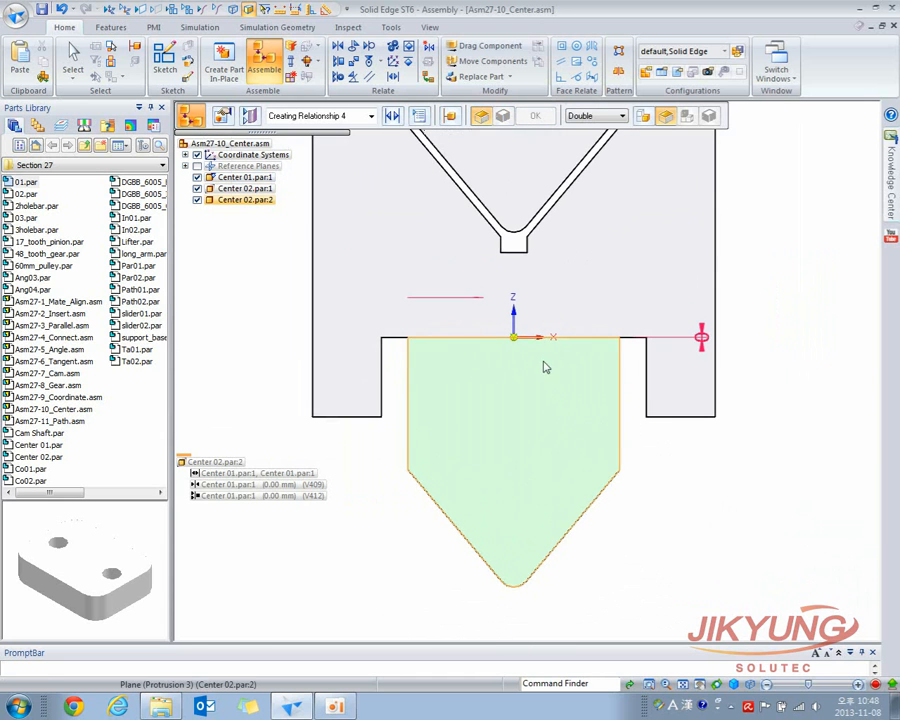
pyautogui.click(490, 46)
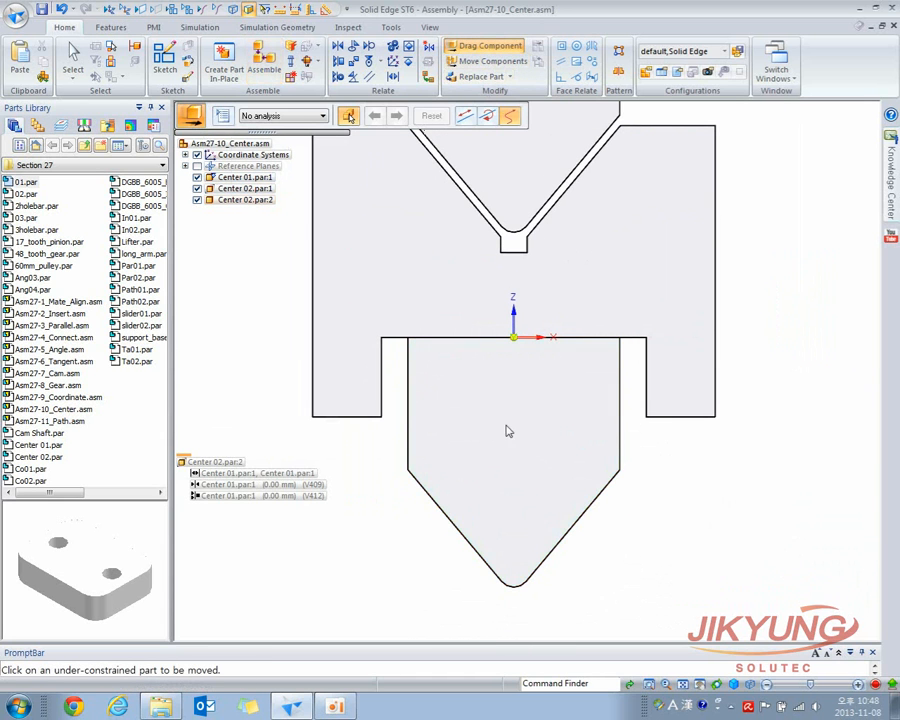
pyautogui.scroll(-3, 532, 418)
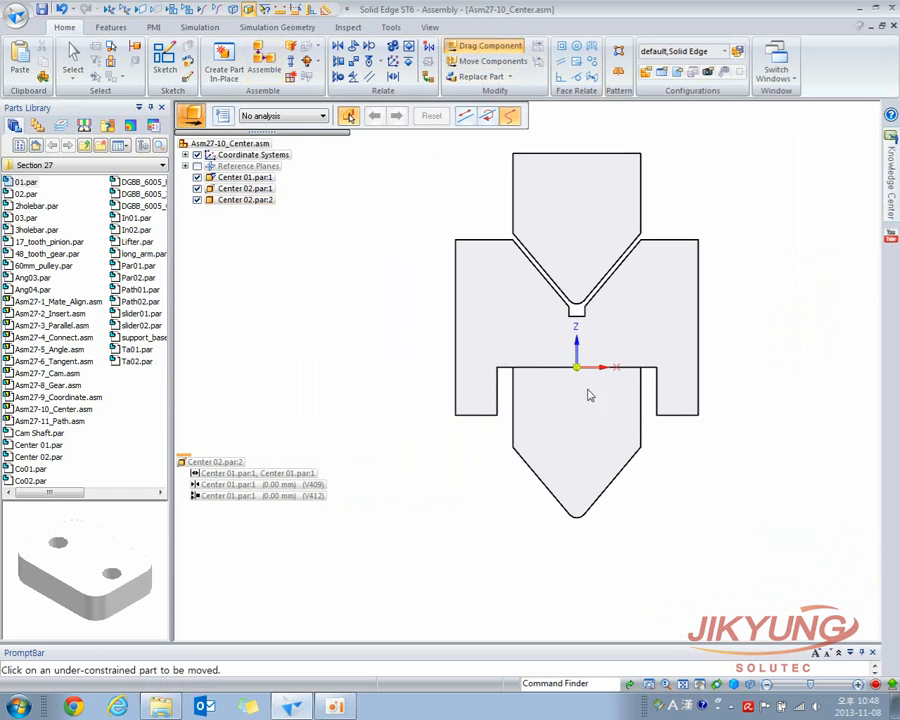
pyautogui.moveTo(579, 423)
pyautogui.mouseDown(button='middle')
pyautogui.moveTo(526, 446)
pyautogui.moveTo(590, 430)
pyautogui.mouseUp(button='middle')
pyautogui.scroll(-1, 526, 446)
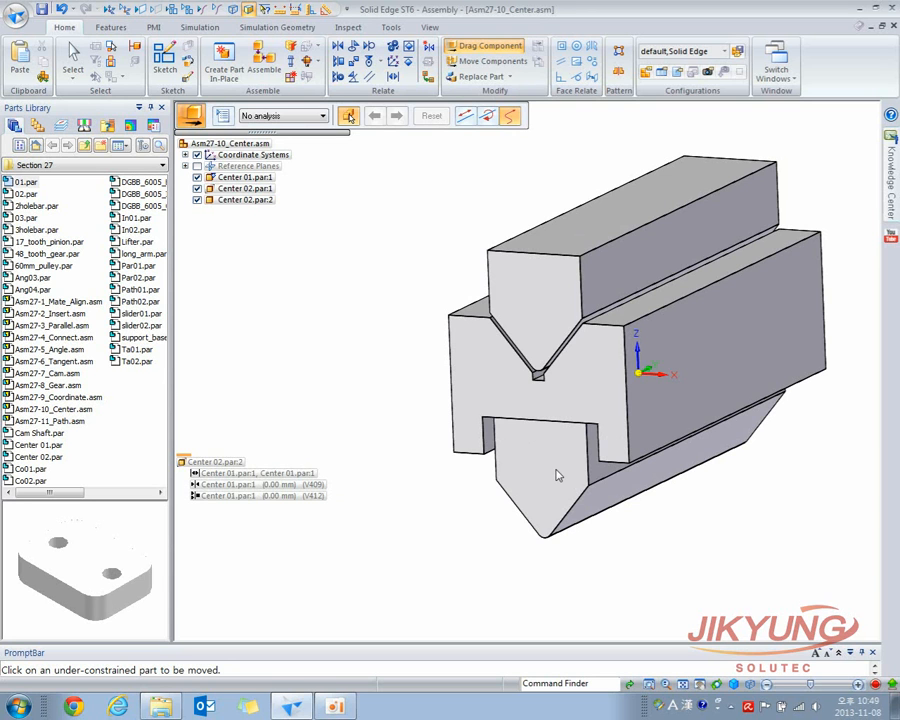
# Open the assembly file Asm27-11_Path.asm from the Section 27 folder.
pyautogui.click(16, 16)
pyautogui.click(40, 69)
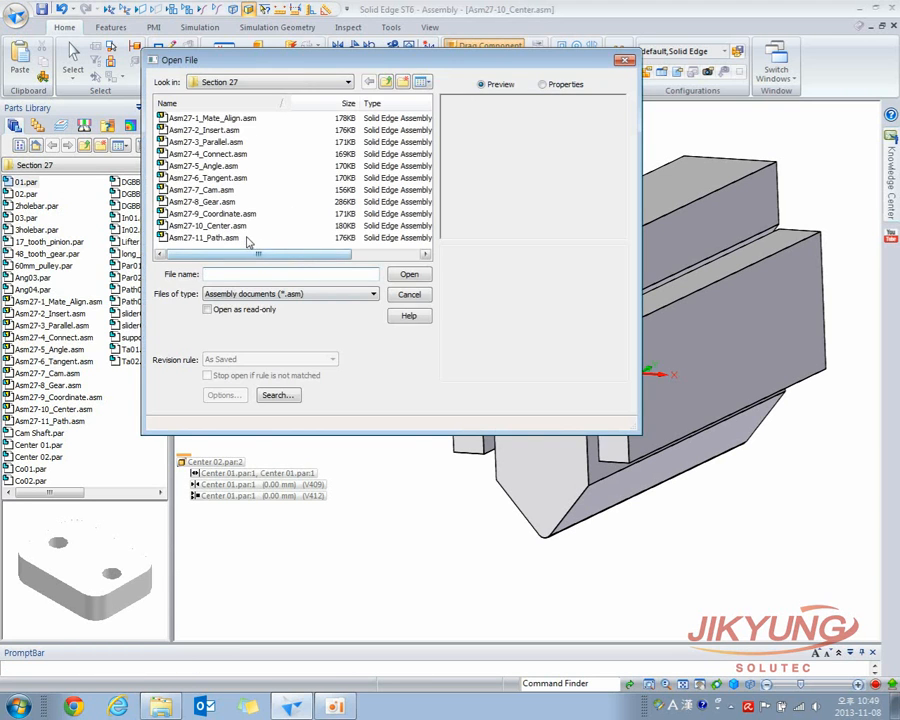
pyautogui.doubleClick(231, 239)
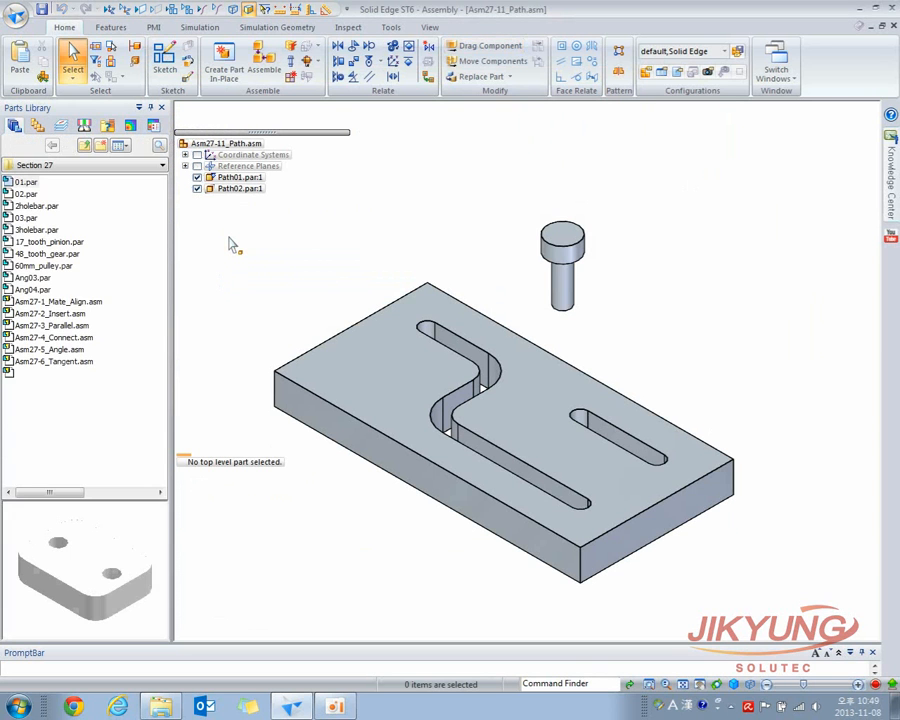
# Open the slotted plate Path01.par:1 for in-place editing and view it from the top.
pyautogui.moveTo(281, 271); pyautogui.dragTo(356, 389, button='middle')
pyautogui.click(396, 398)
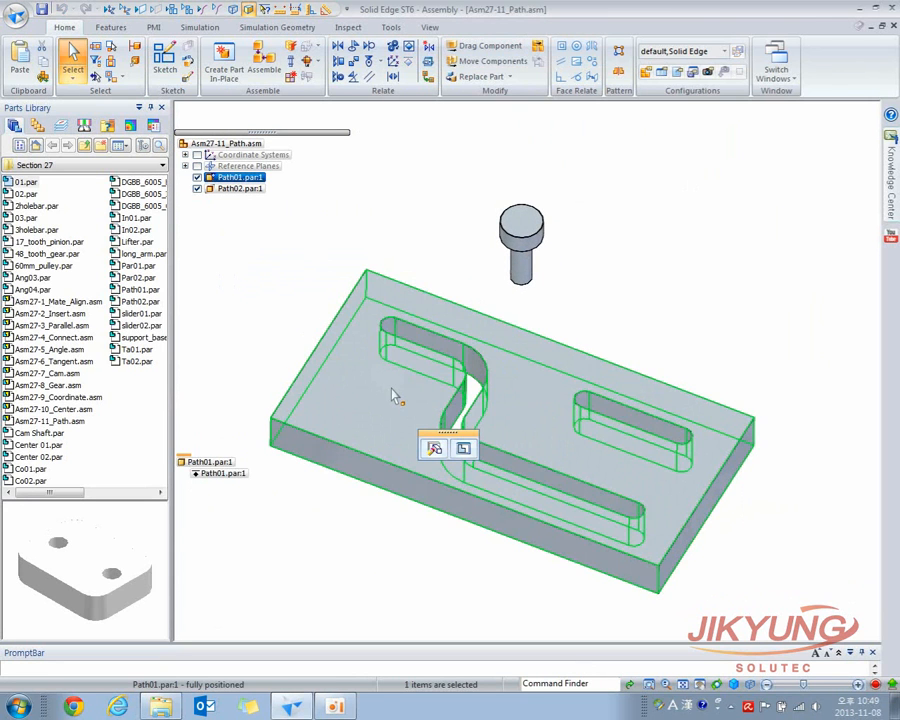
pyautogui.click(465, 449)
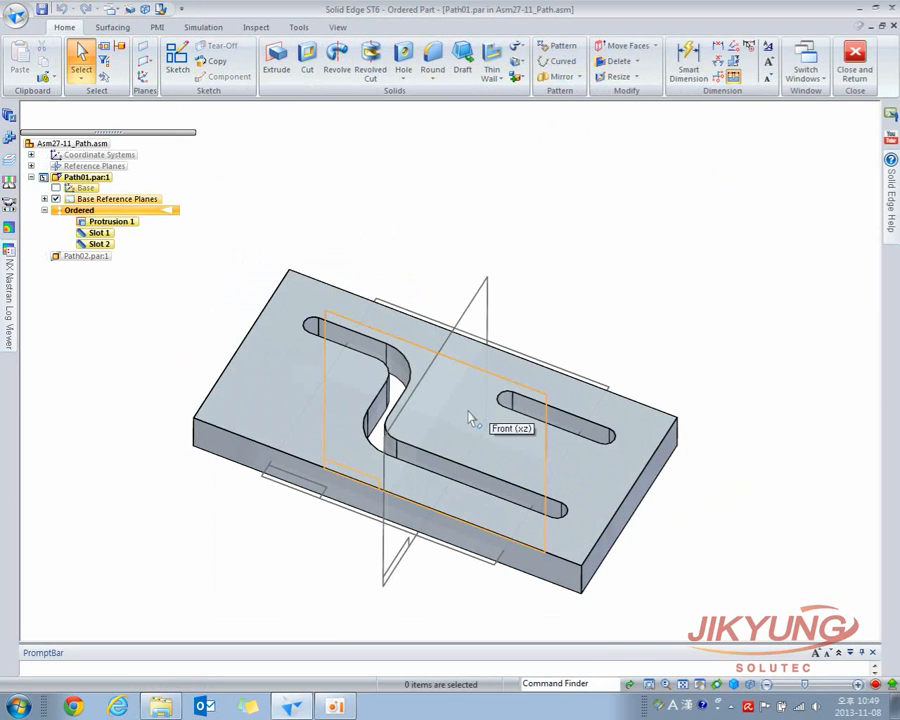
pyautogui.hotkey('ctrl', 't')
pyautogui.scroll(-2, 465, 421)
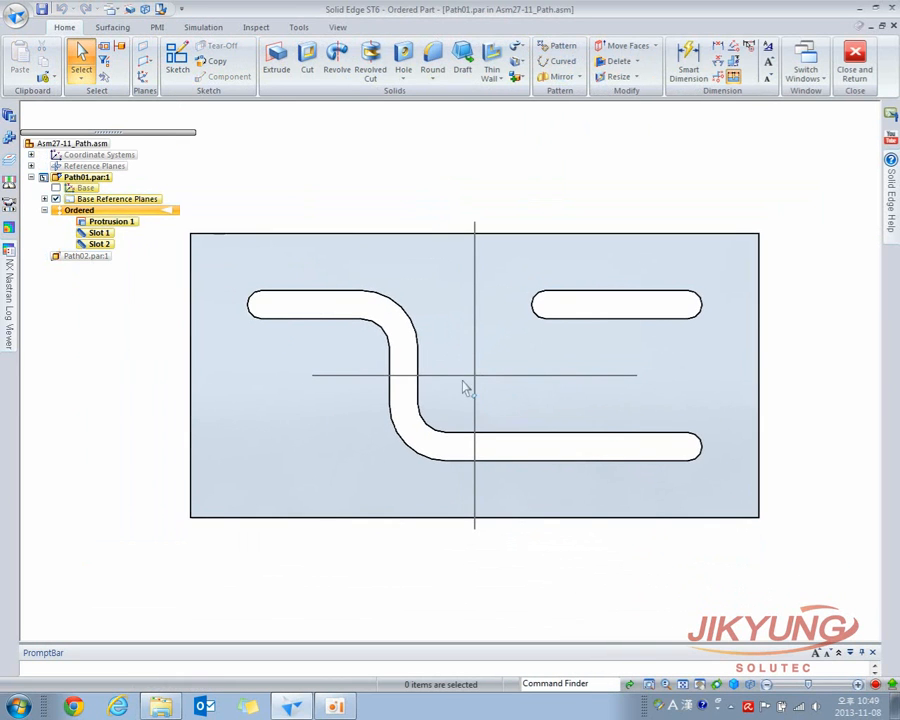
# Examine the plate's features Protrusion 1, Slot 1 and Slot 2, and return to the assembly.
pyautogui.click(124, 223)
pyautogui.click(101, 234)
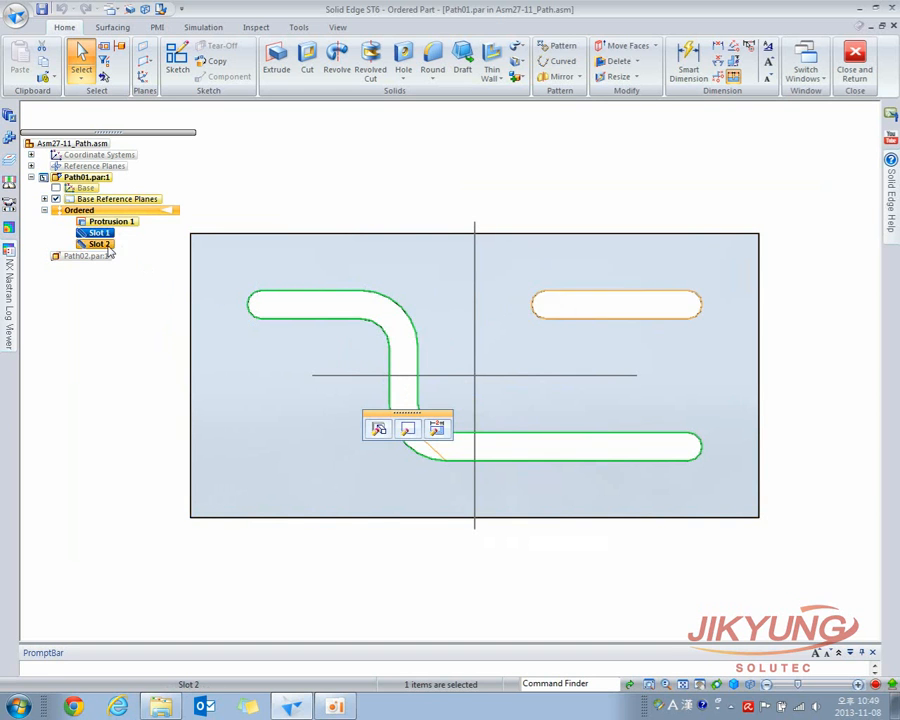
pyautogui.click(600, 300)
pyautogui.click(629, 198)
pyautogui.moveTo(629, 198)
pyautogui.mouseDown(button='middle')
pyautogui.moveTo(603, 152)
pyautogui.moveTo(597, 234)
pyautogui.moveTo(630, 197)
pyautogui.mouseUp(button='middle')
pyautogui.hotkey('ctrl', 'i')
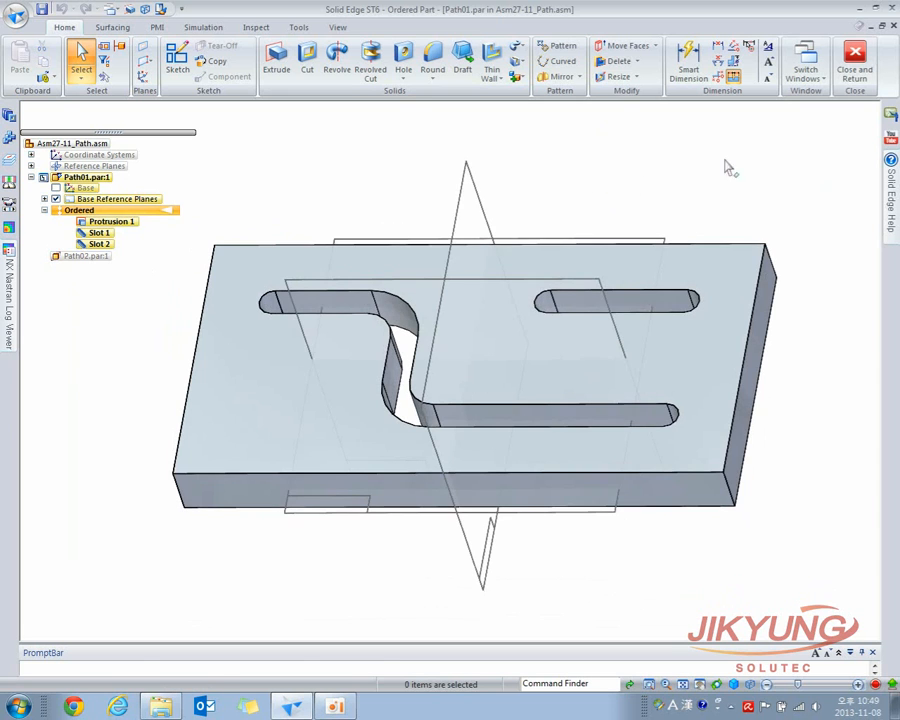
pyautogui.click(854, 62)
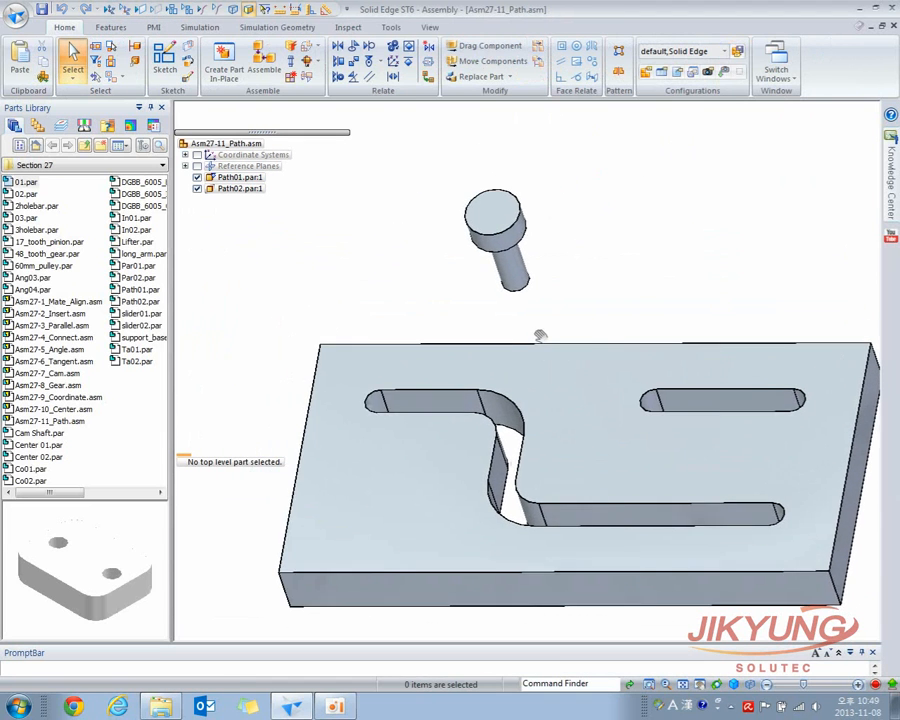
# Mate the underside of the pin head on Path02.par:1 with the plate's top face at a 0.00 mm offset.
pyautogui.click(518, 287)
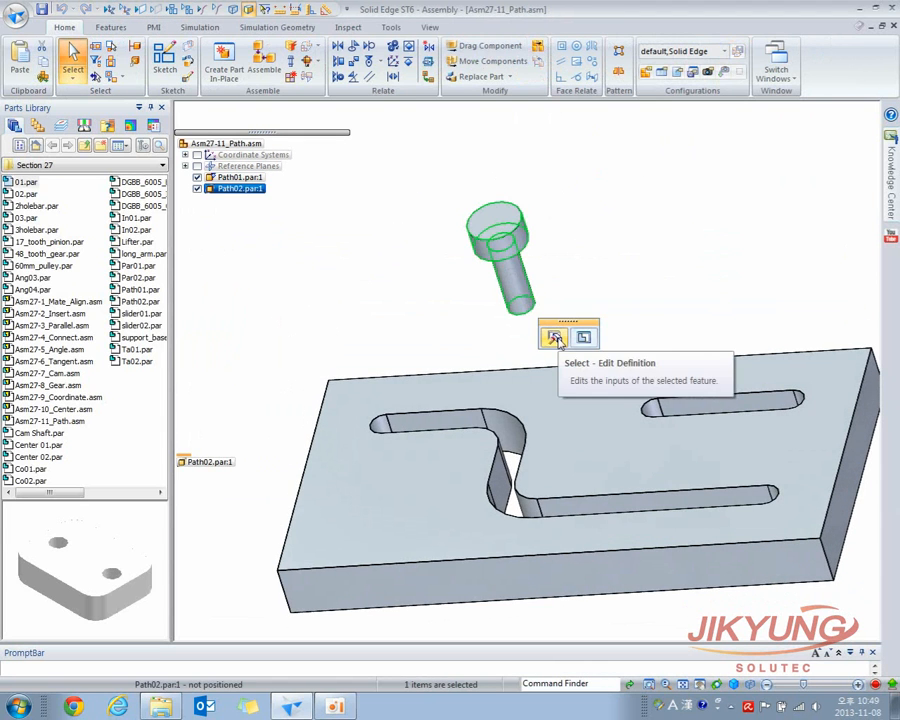
pyautogui.click(549, 334)
pyautogui.click(392, 116)
pyautogui.click(410, 158)
pyautogui.click(481, 263)
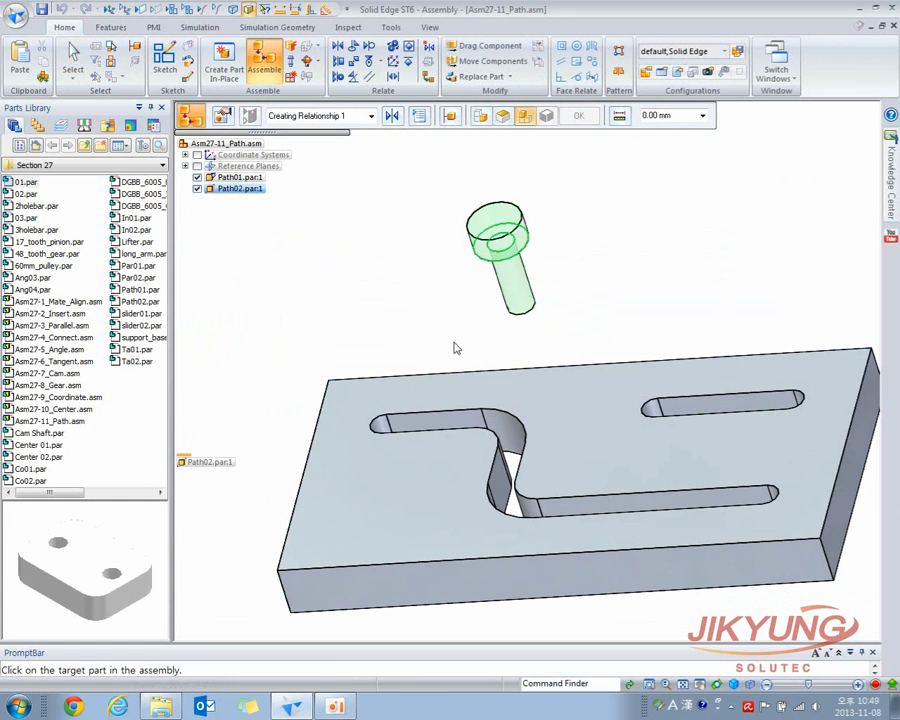
pyautogui.click(425, 390)
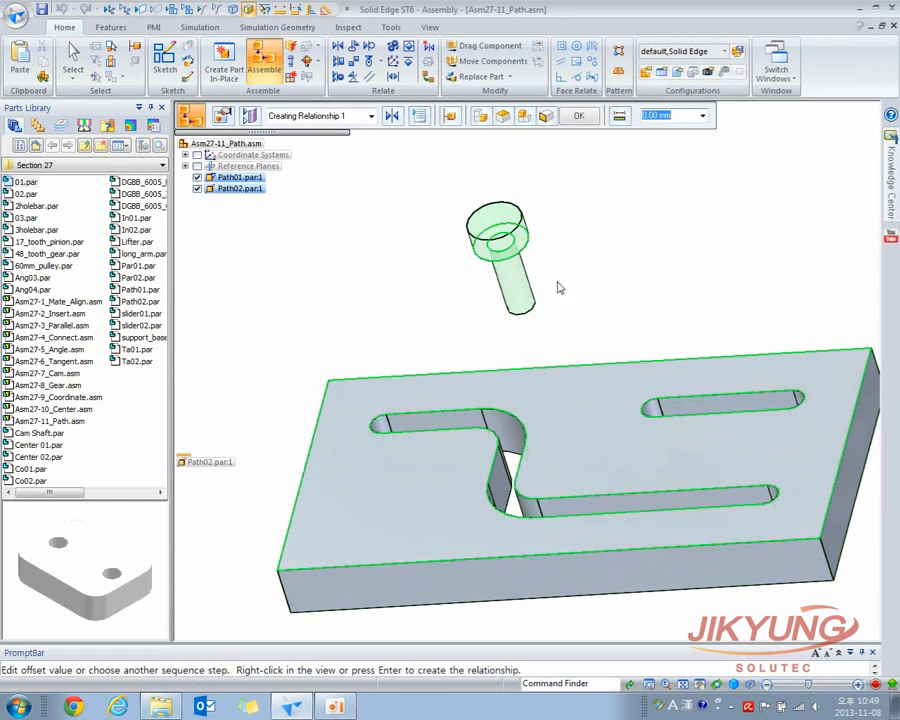
pyautogui.click(582, 118)
# Try to axially align the pin's axis with the S-shaped slot in the plate.
pyautogui.click(399, 119)
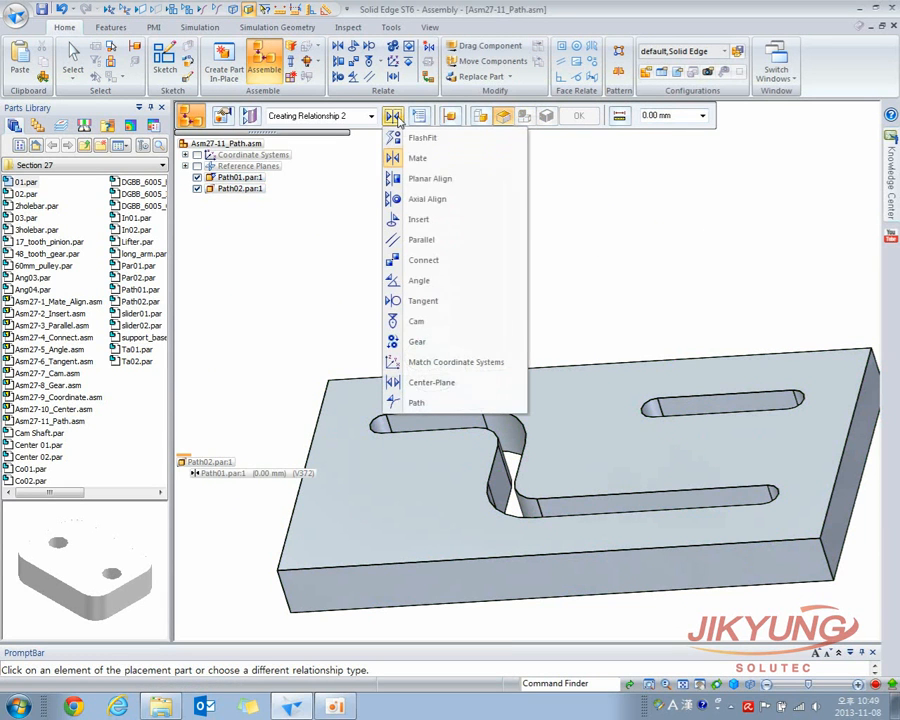
pyautogui.click(421, 203)
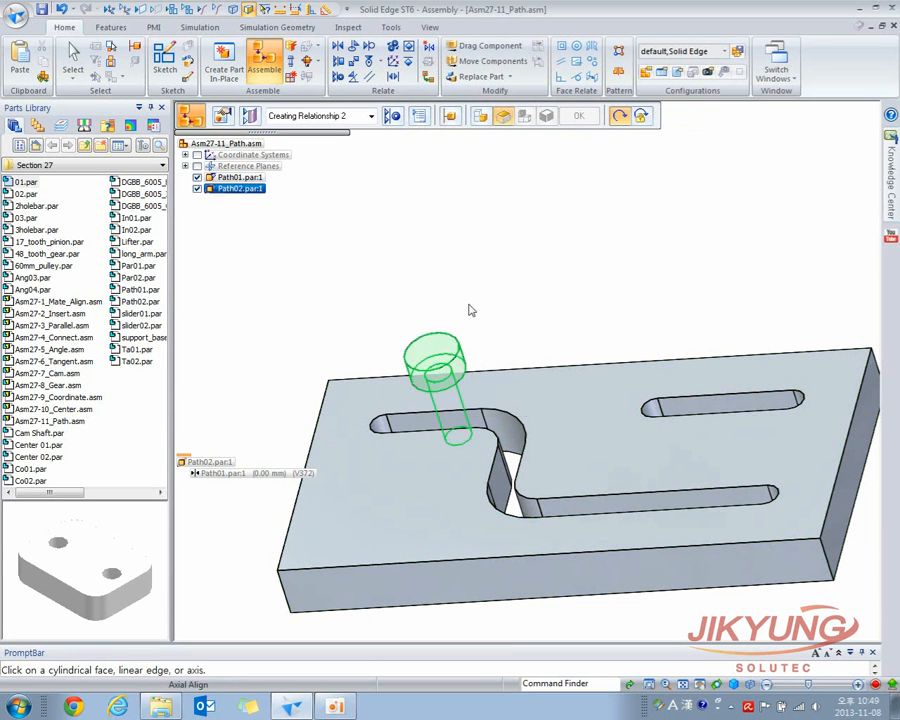
pyautogui.click(458, 407)
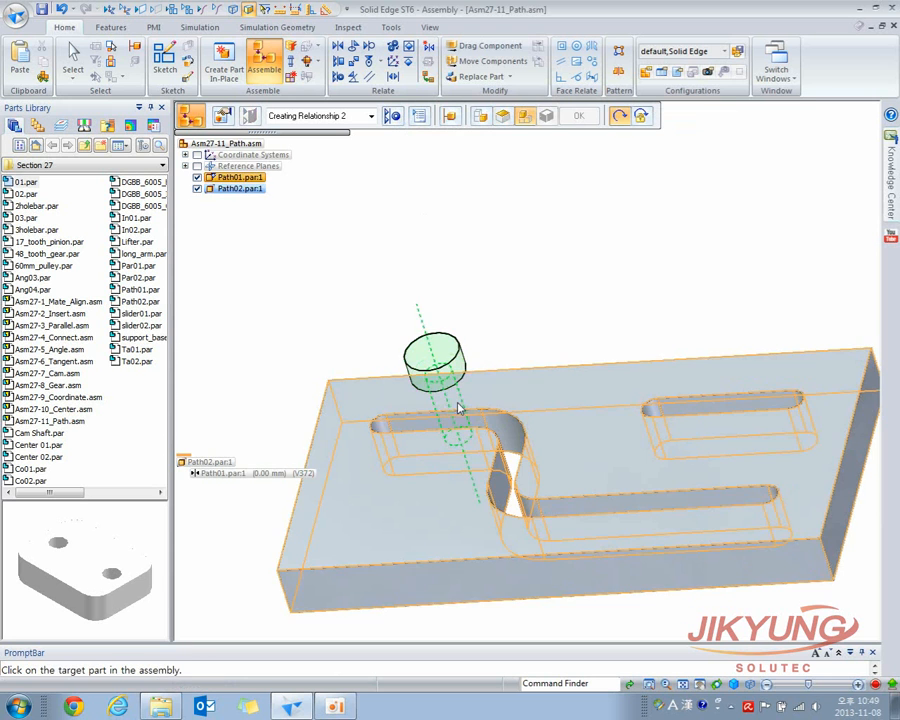
pyautogui.moveTo(404, 432); pyautogui.dragTo(396, 463, button='middle')
pyautogui.click(408, 428)
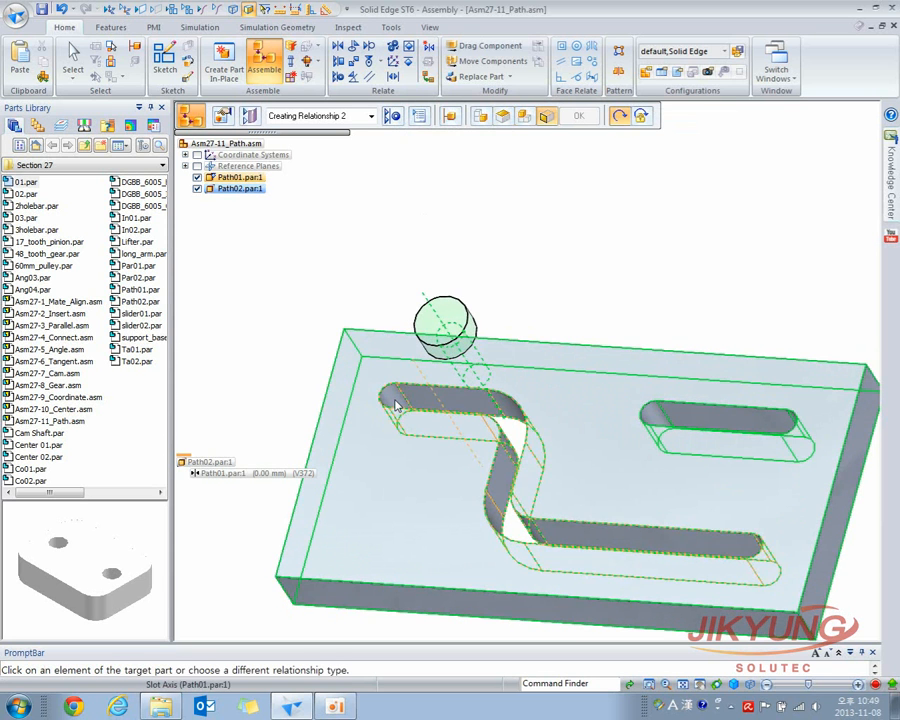
pyautogui.moveTo(399, 406); pyautogui.dragTo(383, 411, button='middle')
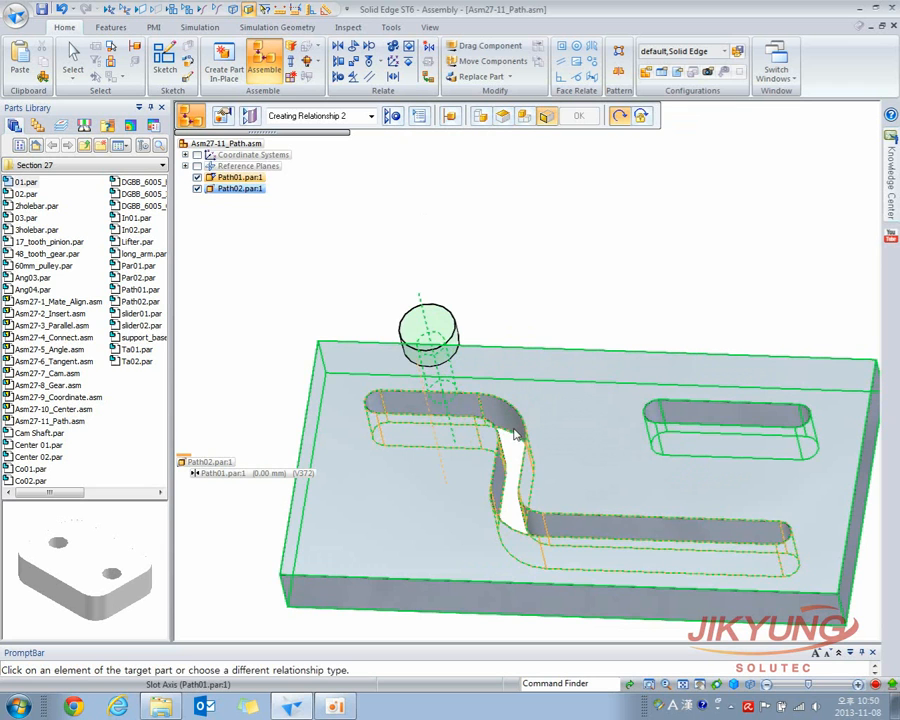
pyautogui.click(528, 525)
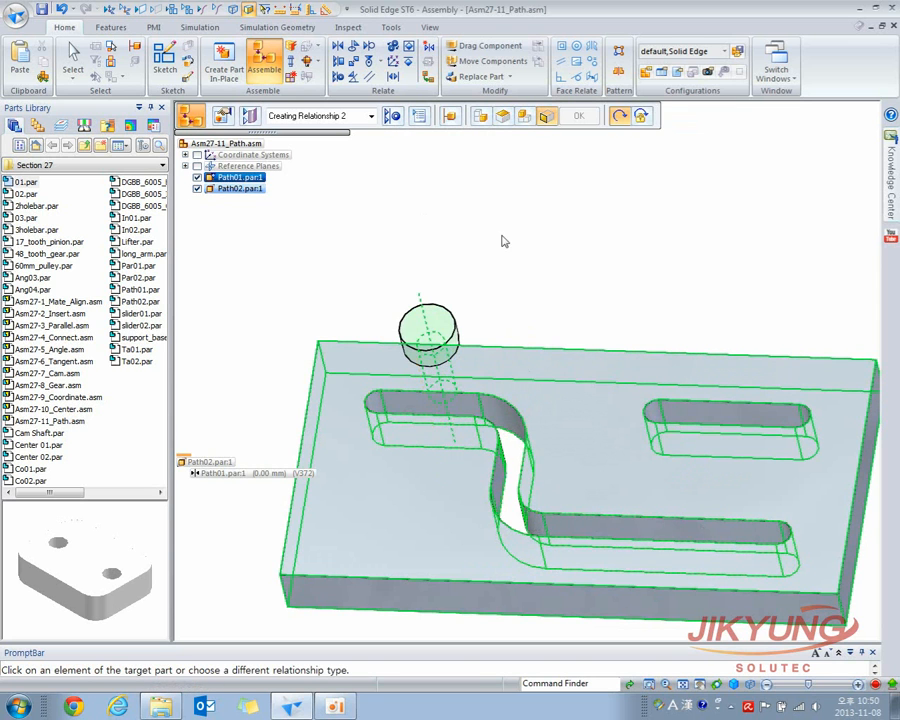
# Create a Path relationship with the pin's axis as follower and the S-shaped slot's centerline edge chain as the path.
pyautogui.click(393, 117)
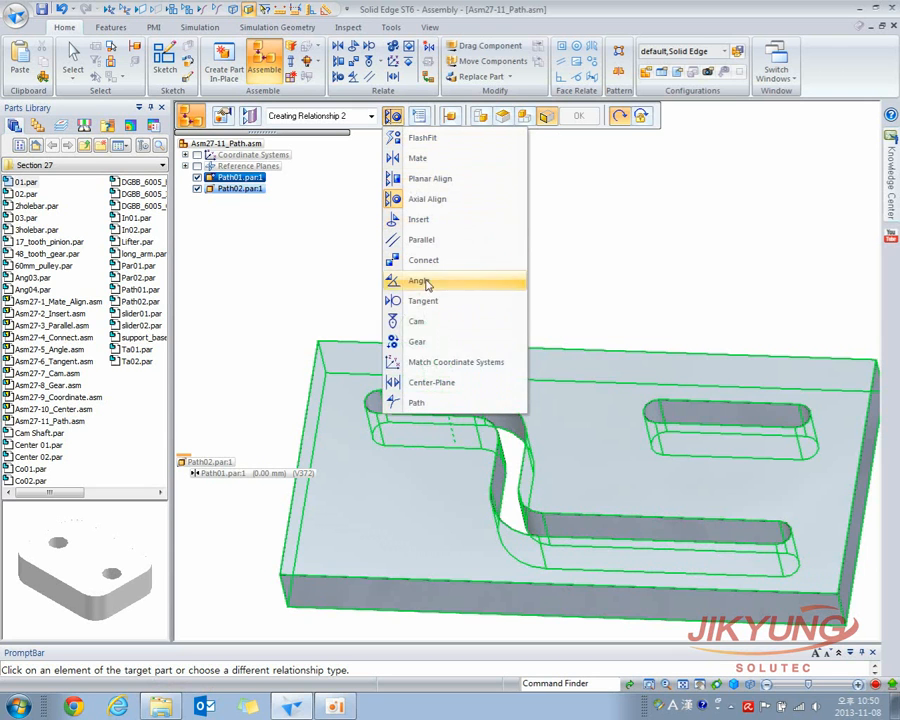
pyautogui.click(424, 404)
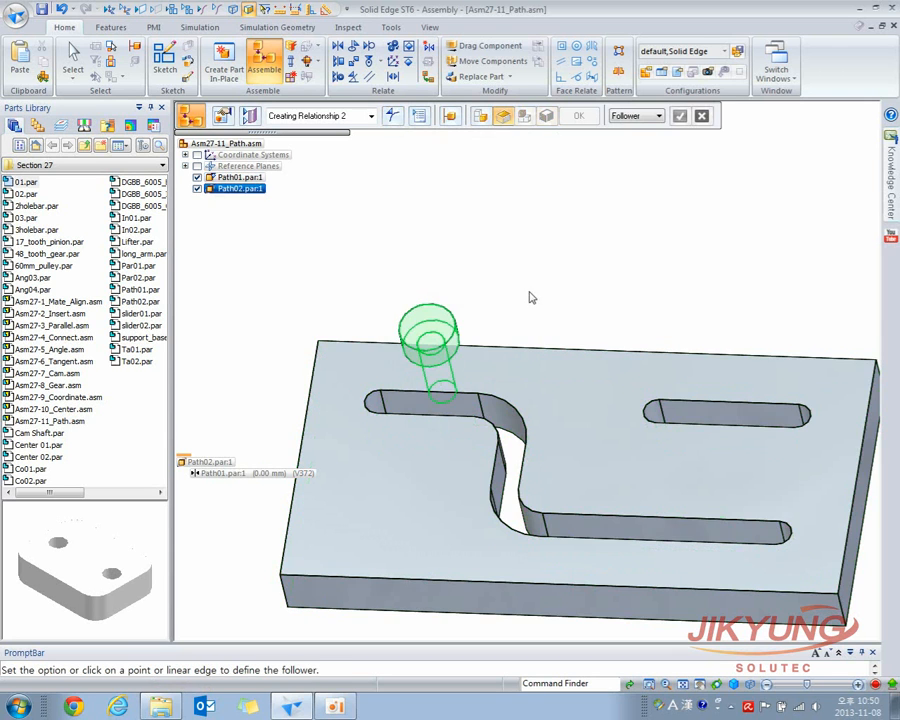
pyautogui.click(447, 381)
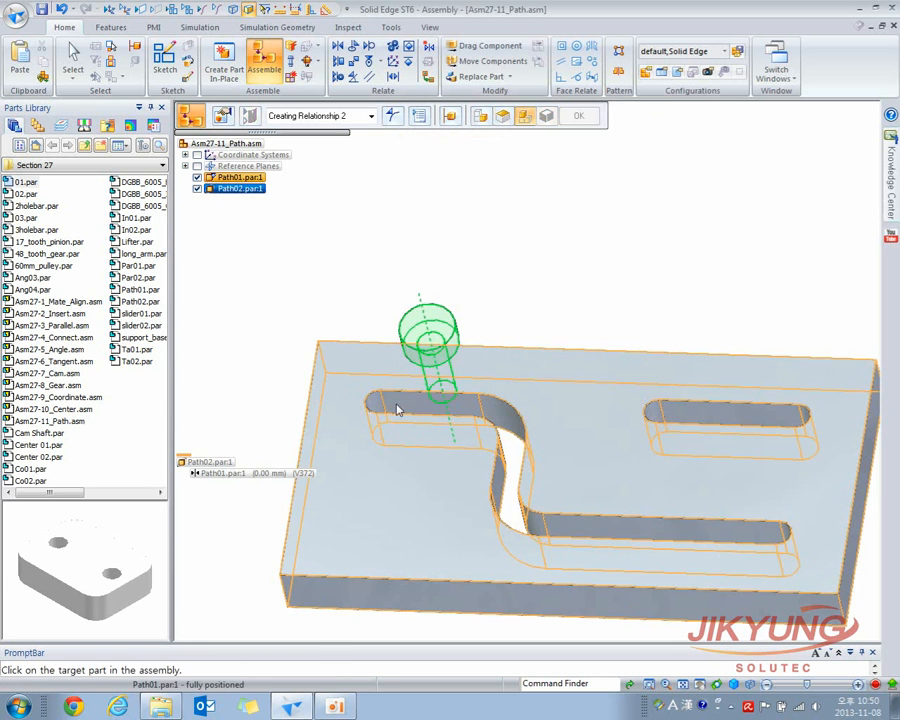
pyautogui.click(390, 442)
pyautogui.click(400, 432)
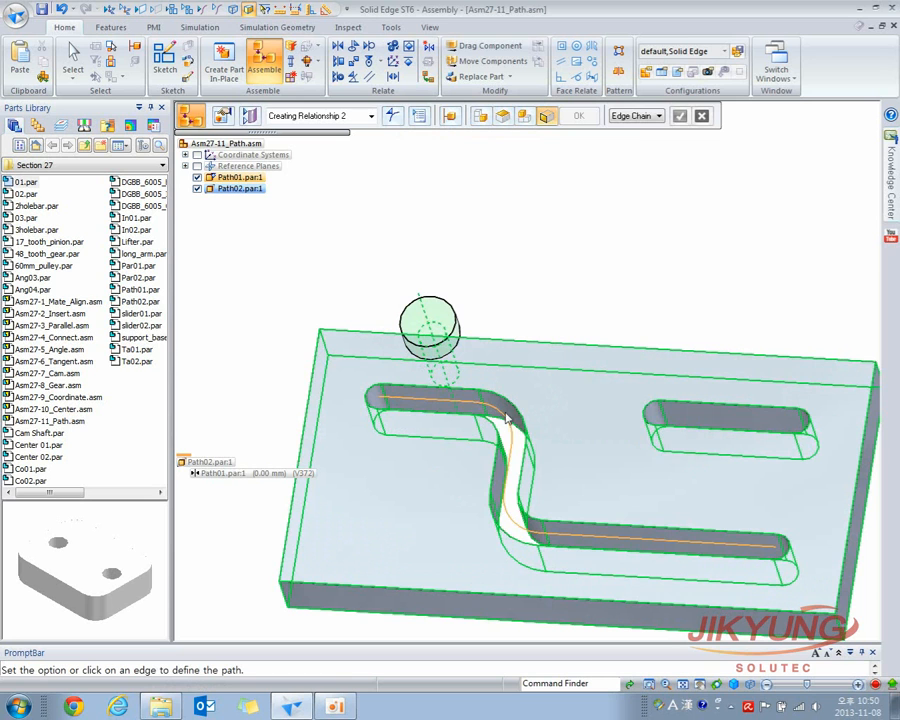
pyautogui.click(505, 471)
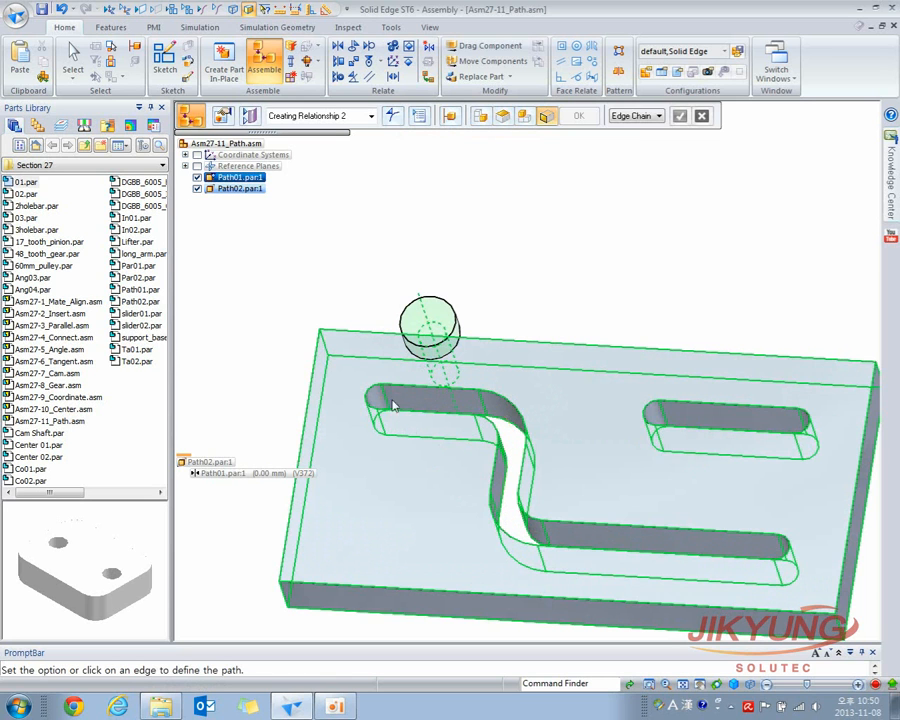
pyautogui.click(488, 428)
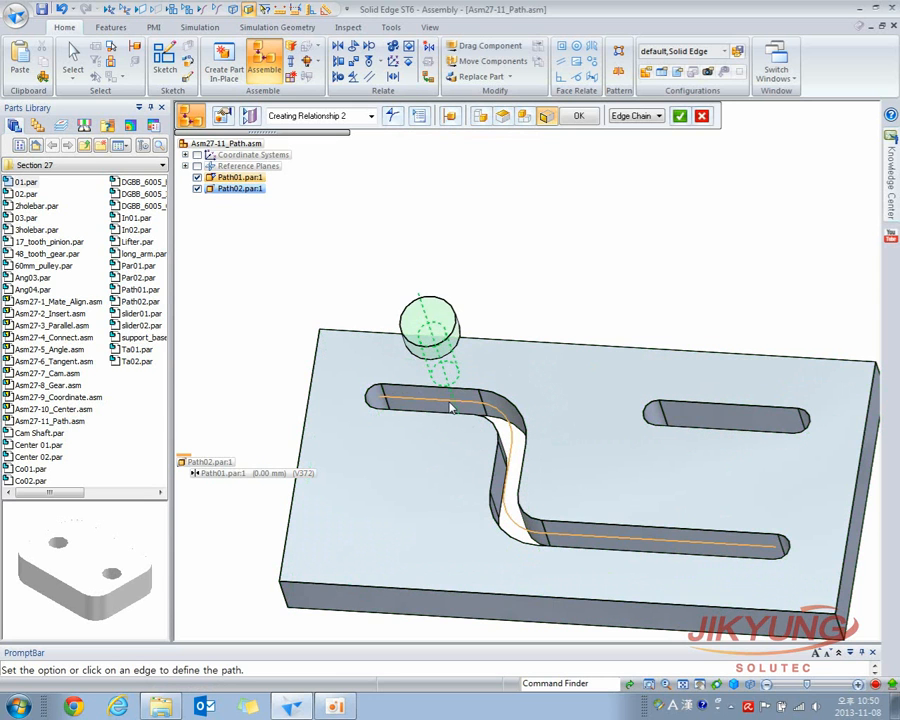
pyautogui.click(679, 116)
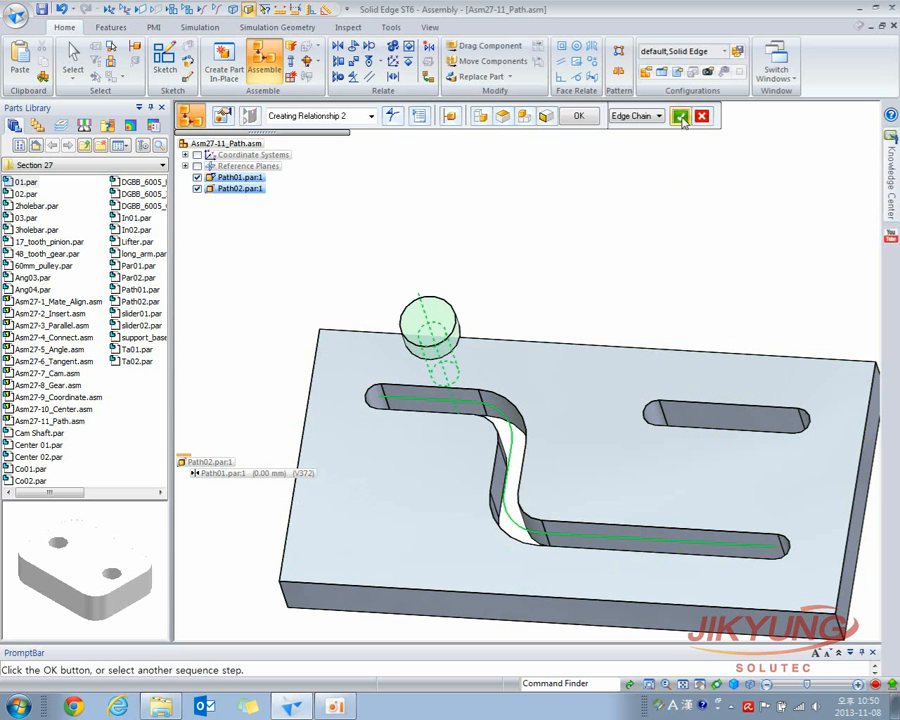
pyautogui.click(578, 116)
# Move the pin toward the near end of the S-shaped slot with Drag Component in the top view.
pyautogui.moveTo(557, 204); pyautogui.dragTo(575, 262, button='middle')
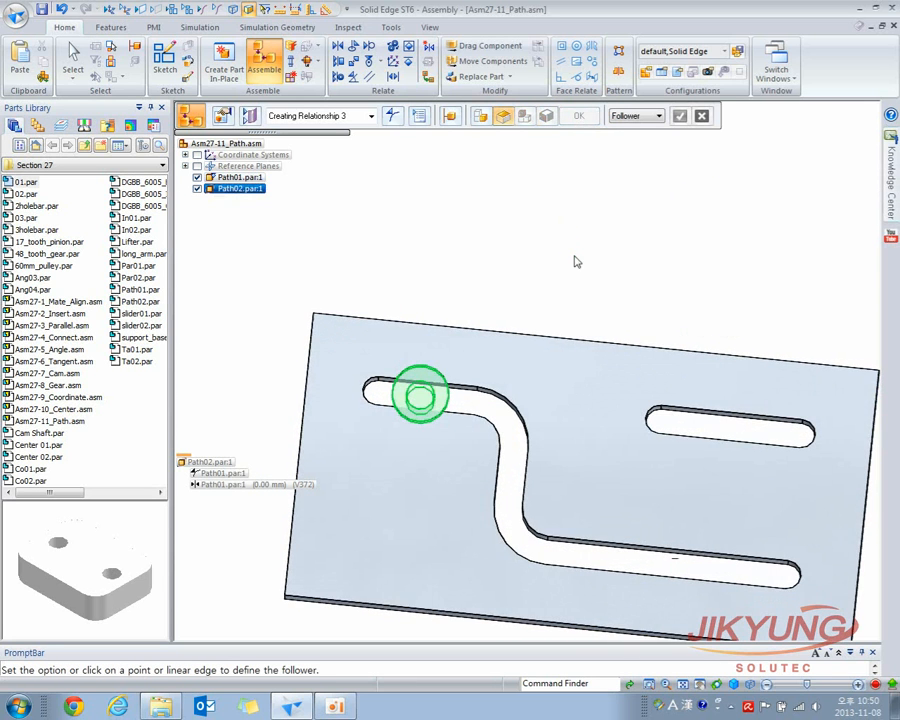
pyautogui.hotkey('ctrl', 't')
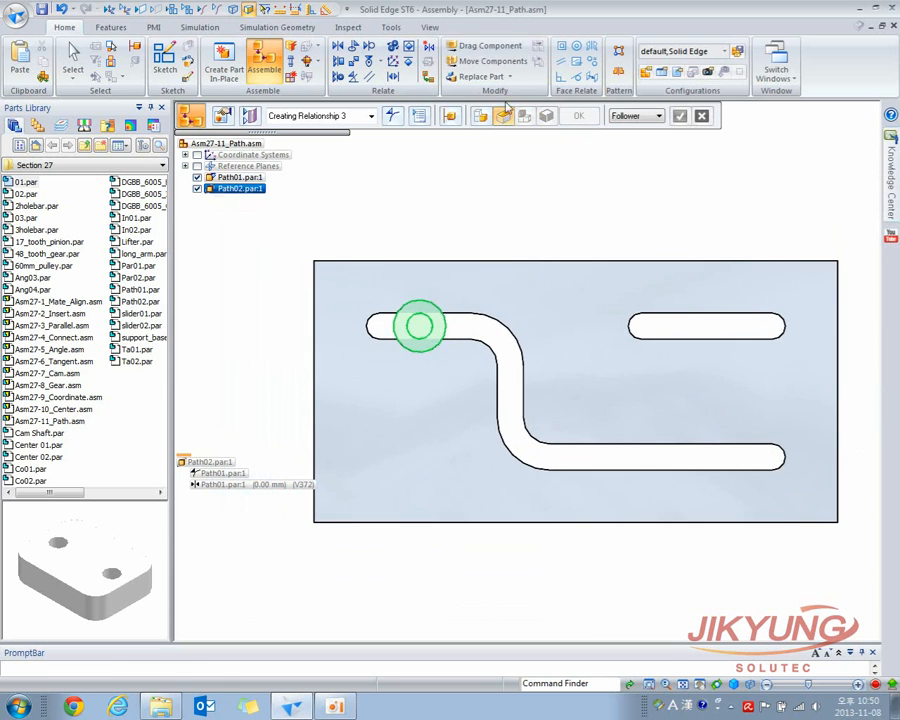
pyautogui.click(503, 47)
pyautogui.moveTo(418, 323); pyautogui.dragTo(392, 321)
pyautogui.moveTo(448, 365); pyautogui.dragTo(657, 315, button='middle')
pyautogui.press('Escape')
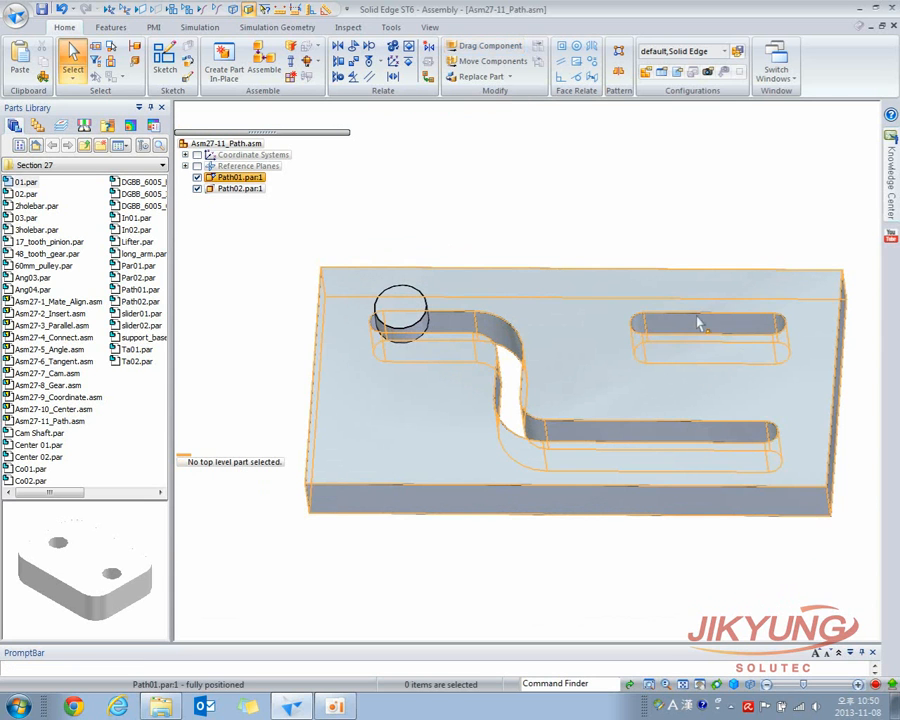
# Paste a copy of the pin and mate the underside of its head with the plate's top face at a 0.00 mm offset.
pyautogui.click(402, 316)
pyautogui.hotkey('ctrl', 'c')
pyautogui.hotkey('ctrl', 'v')
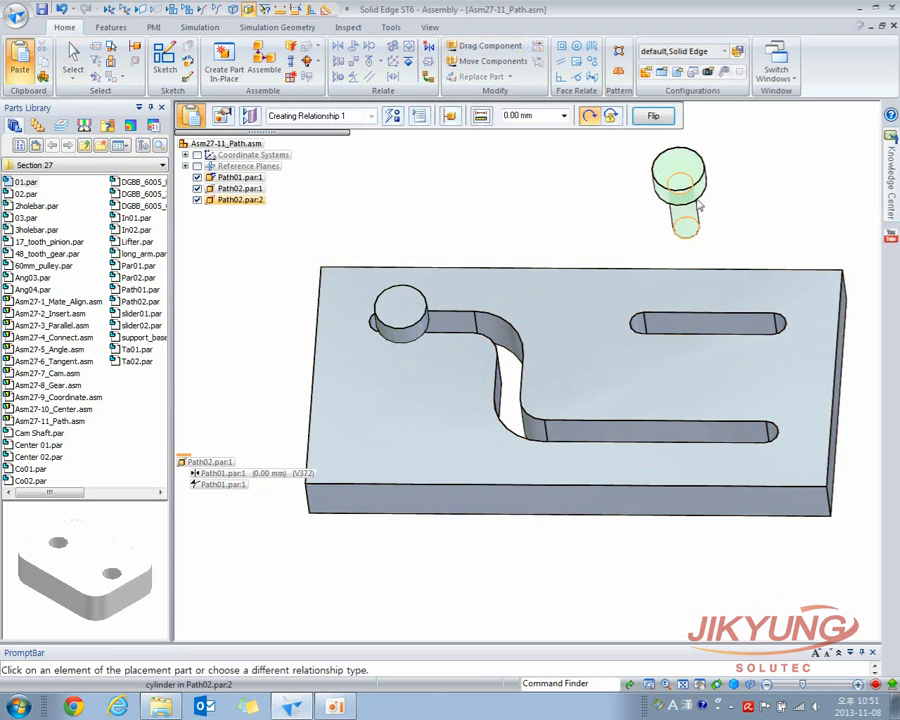
pyautogui.rightClick(703, 199)
pyautogui.click(770, 204)
pyautogui.click(586, 300)
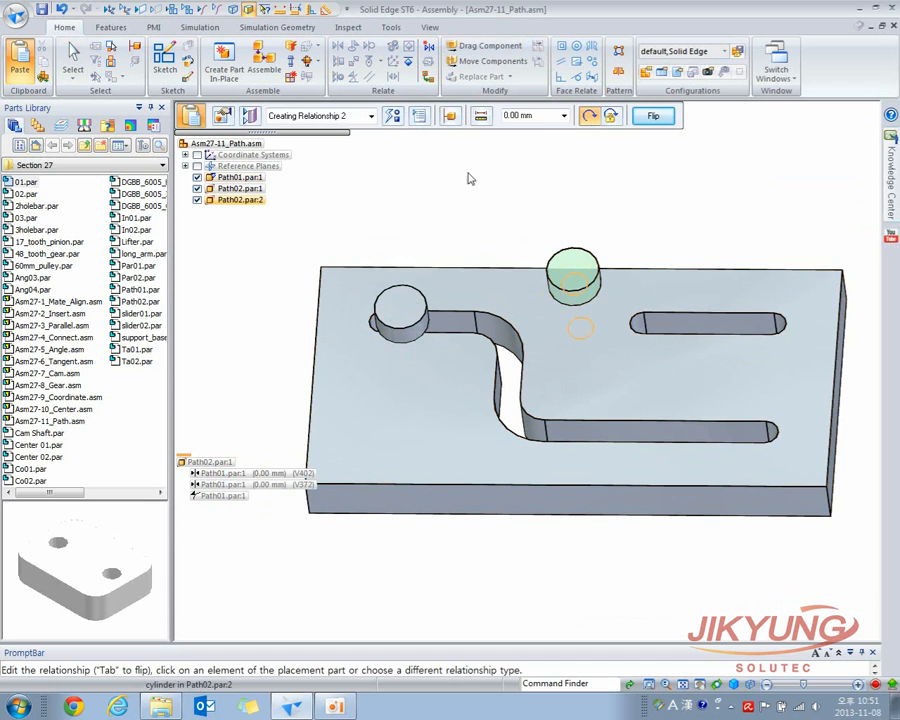
# Axially align the copied pin with the slot axis of the straight slot, leaving rotation unlocked.
pyautogui.click(392, 115)
pyautogui.click(408, 199)
pyautogui.click(590, 327)
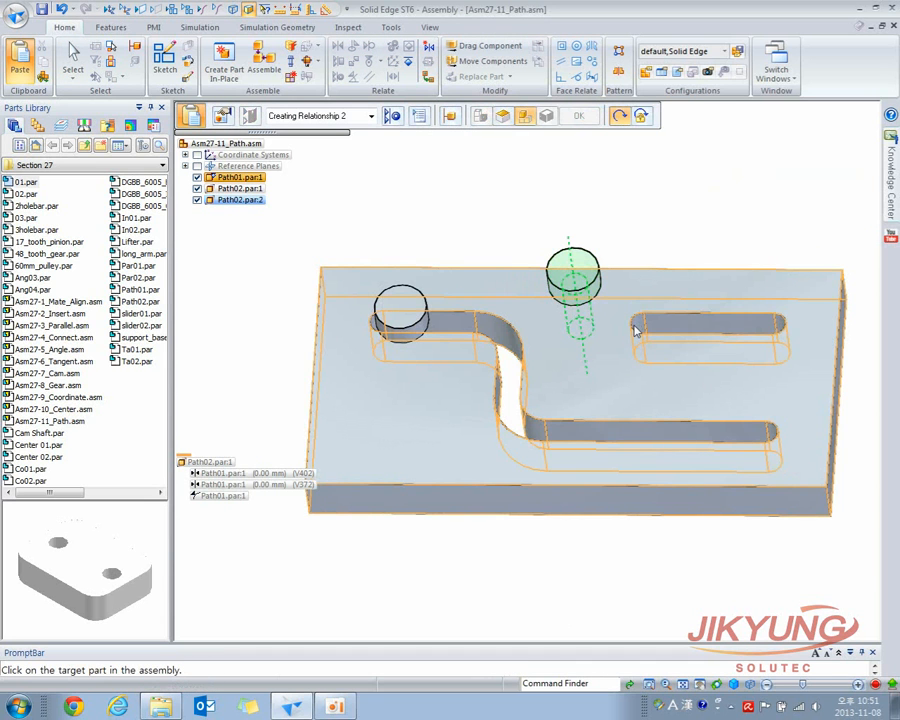
pyautogui.click(711, 333)
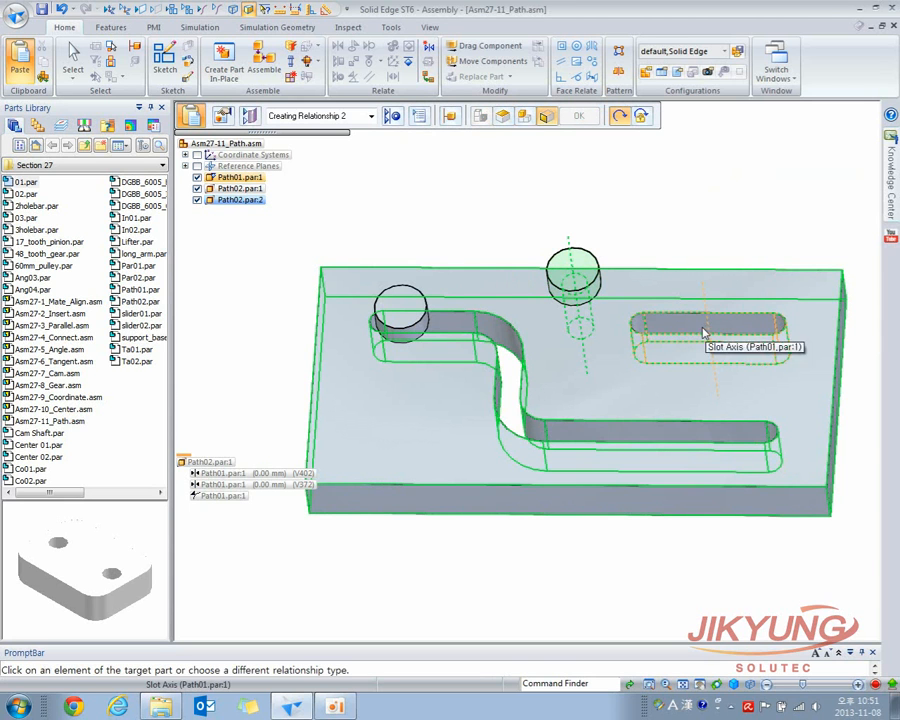
pyautogui.click(703, 333)
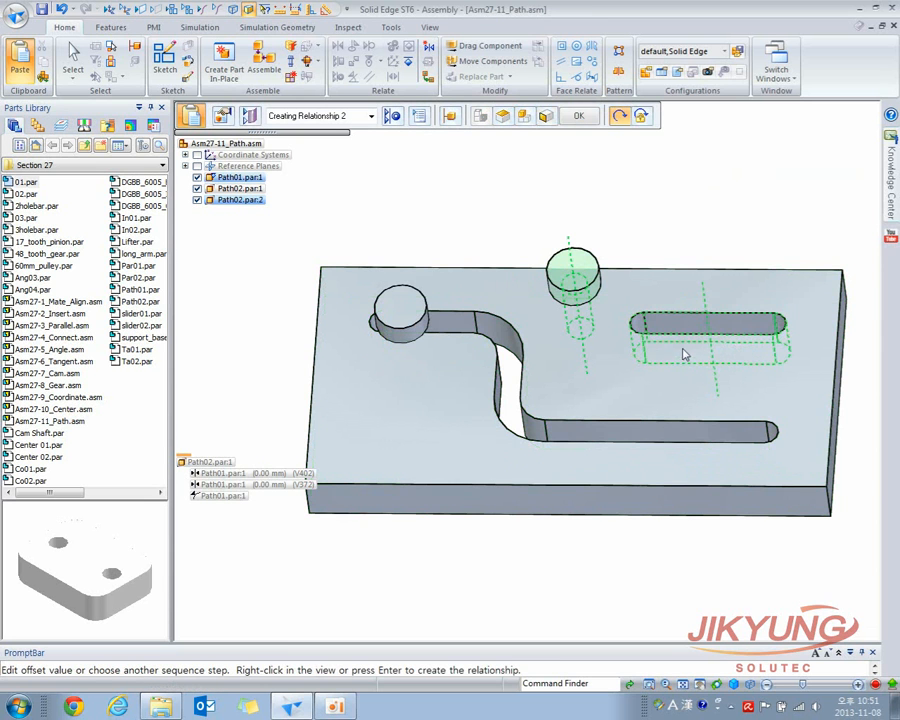
pyautogui.click(579, 117)
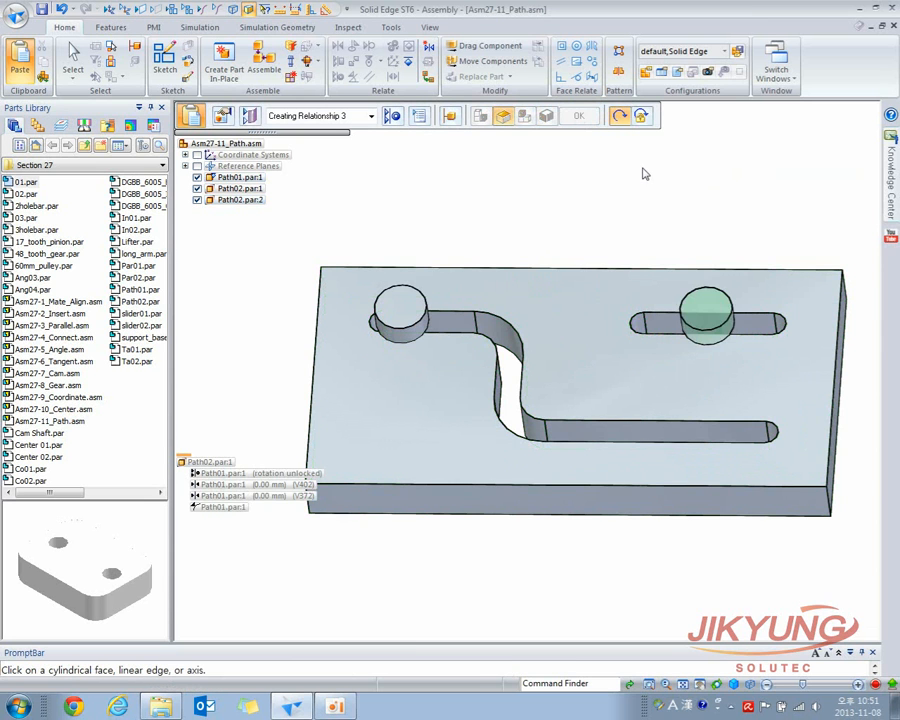
# Check the copied pin's movement in the straight slot with Drag Component from the top view.
pyautogui.hotkey('ctrl', 't')
pyautogui.press('Escape')
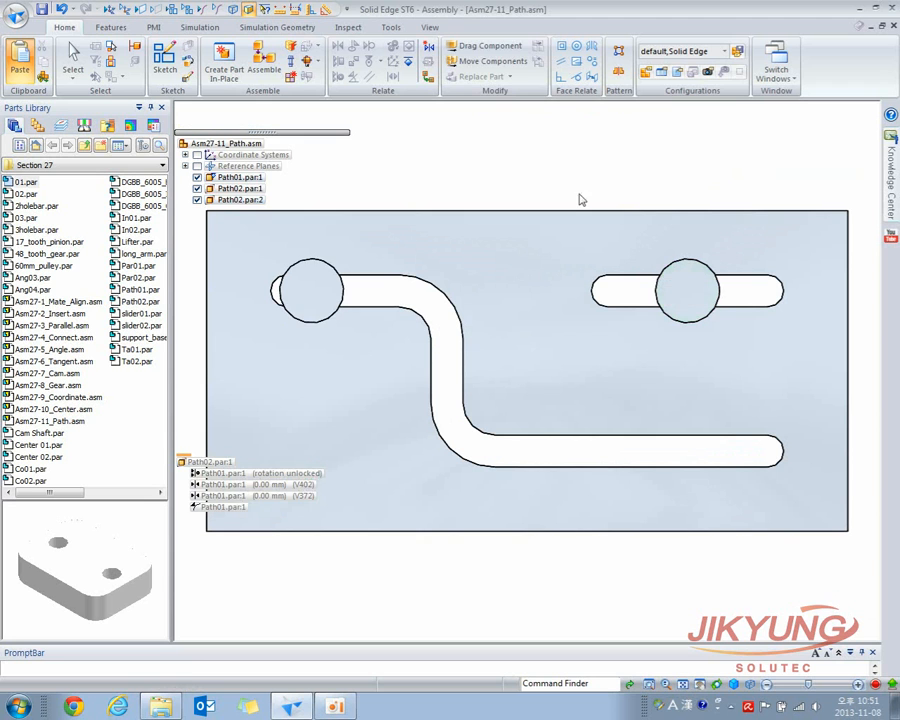
pyautogui.click(464, 368)
pyautogui.click(490, 46)
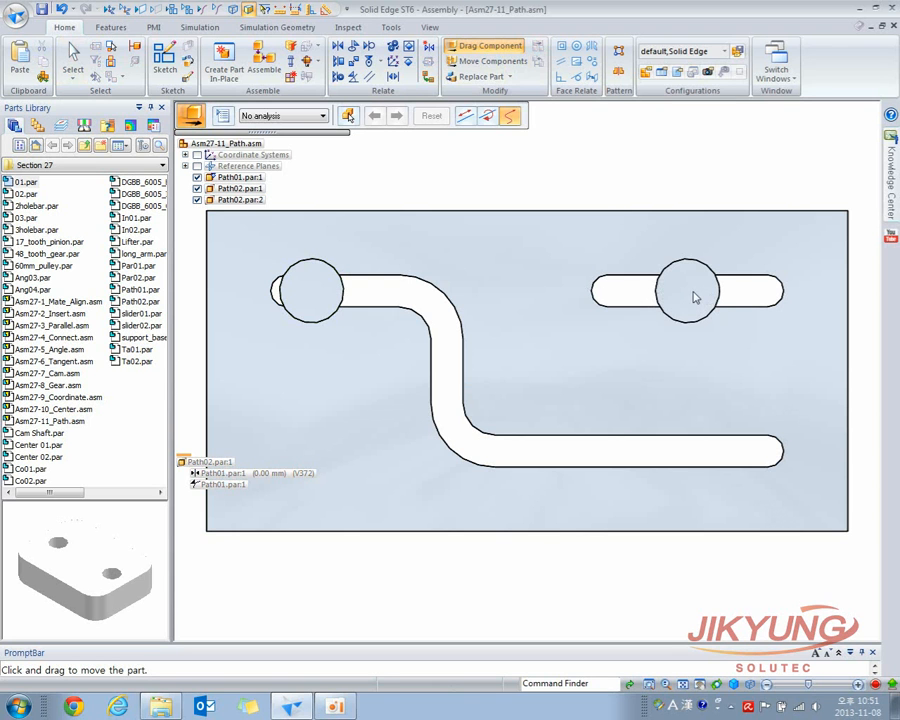
pyautogui.moveTo(675, 307); pyautogui.dragTo(650, 201, button='middle')
pyautogui.scroll(-2, 617, 297)
pyautogui.press('Escape')
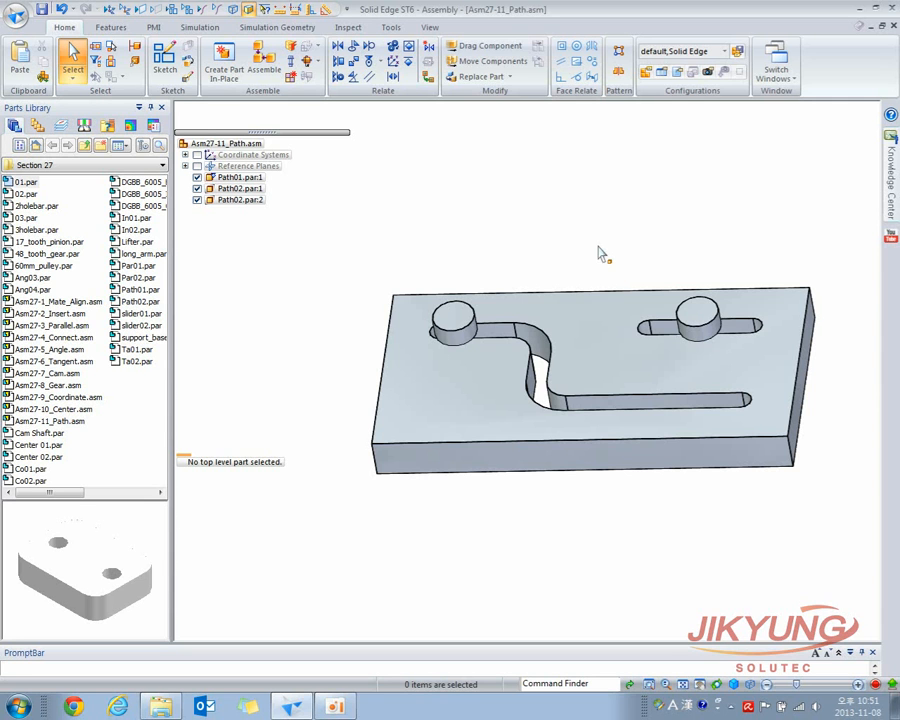
# Examine the relationships of the plate Path01.par:1, including its ground relationship.
pyautogui.scroll(5, 548, 275)
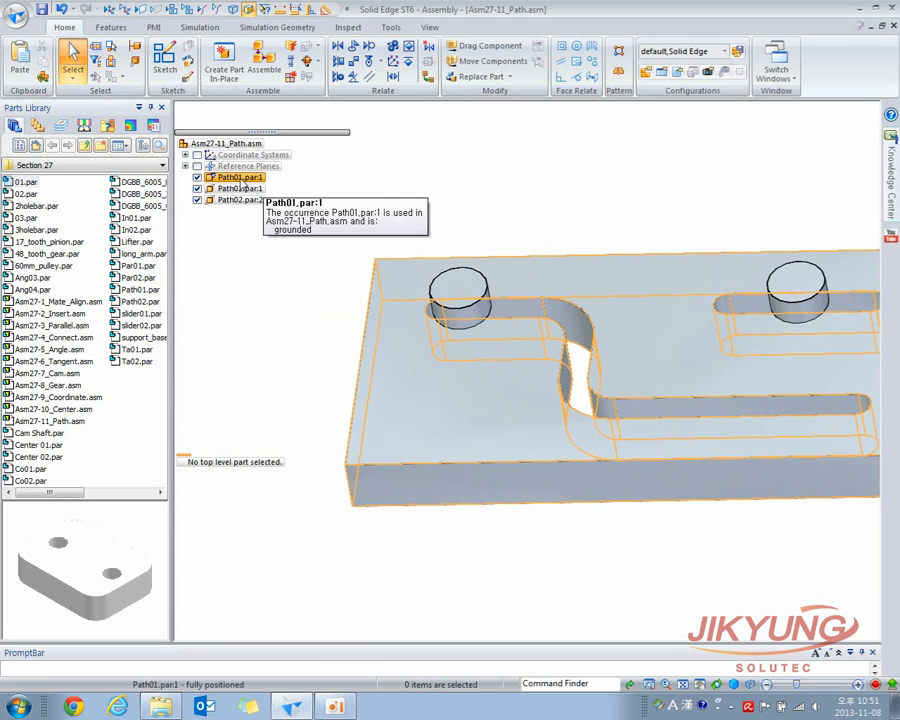
pyautogui.click(233, 179)
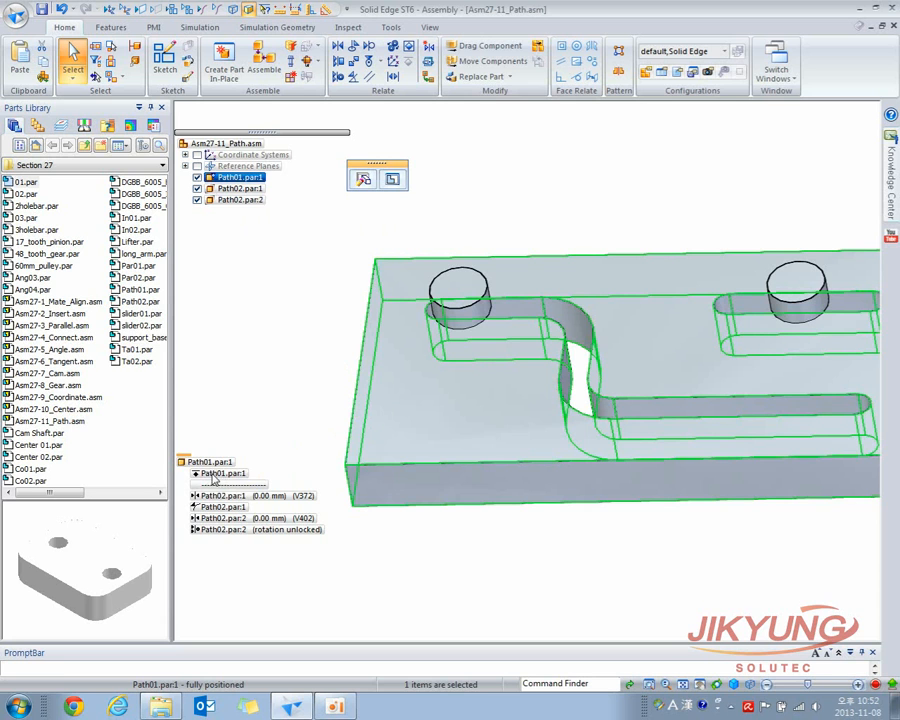
pyautogui.click(342, 316)
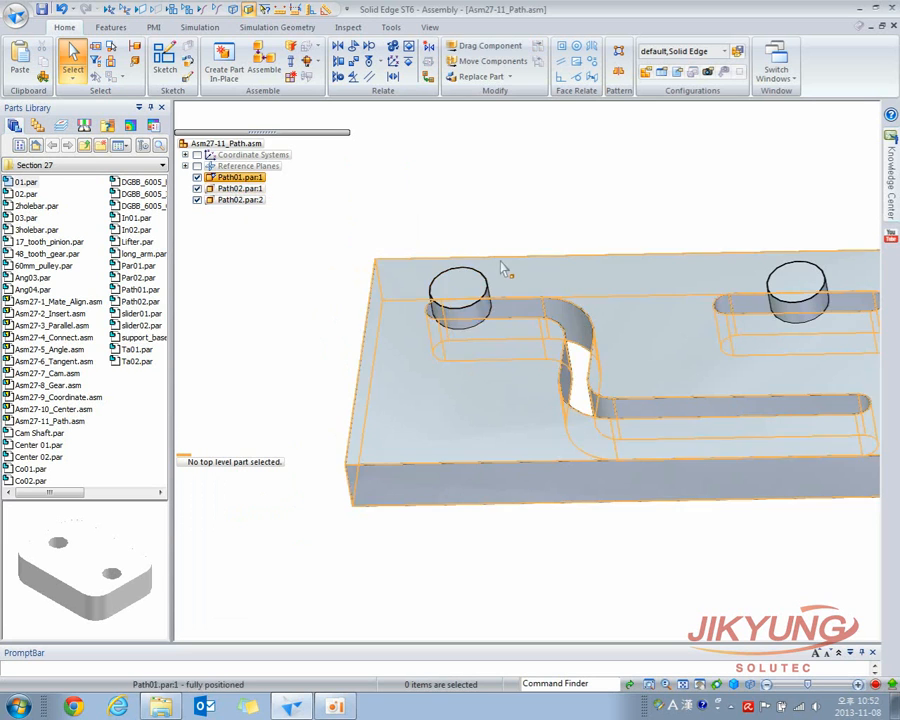
# Slide the first pin a short distance along the straight start of the S-shaped slot with Drag Component.
pyautogui.click(479, 47)
pyautogui.moveTo(459, 296); pyautogui.dragTo(431, 287)
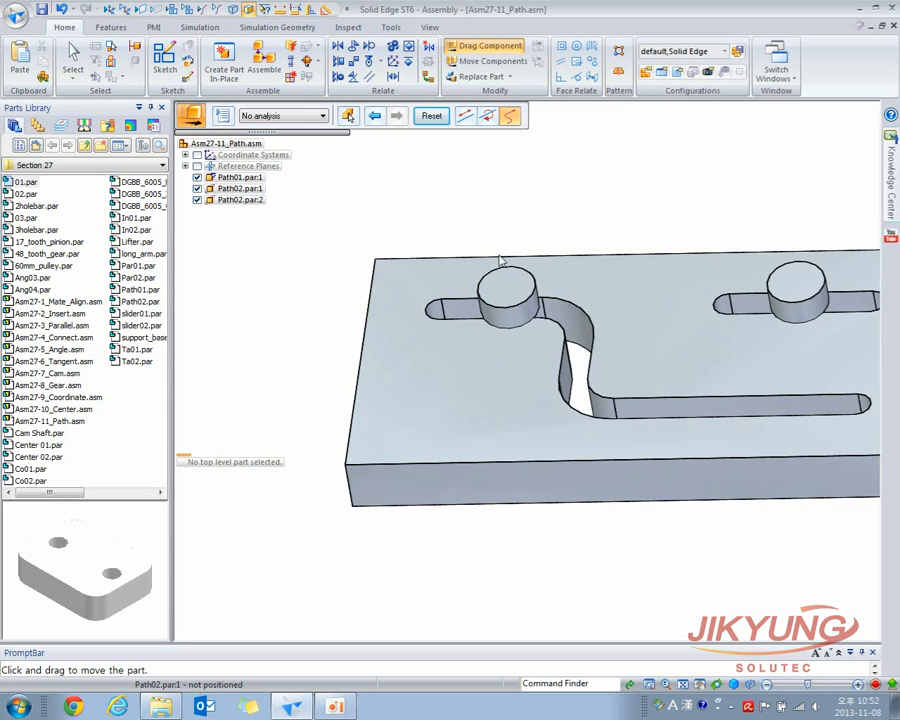
pyautogui.moveTo(506, 293); pyautogui.dragTo(488, 291)
pyautogui.press('Escape')
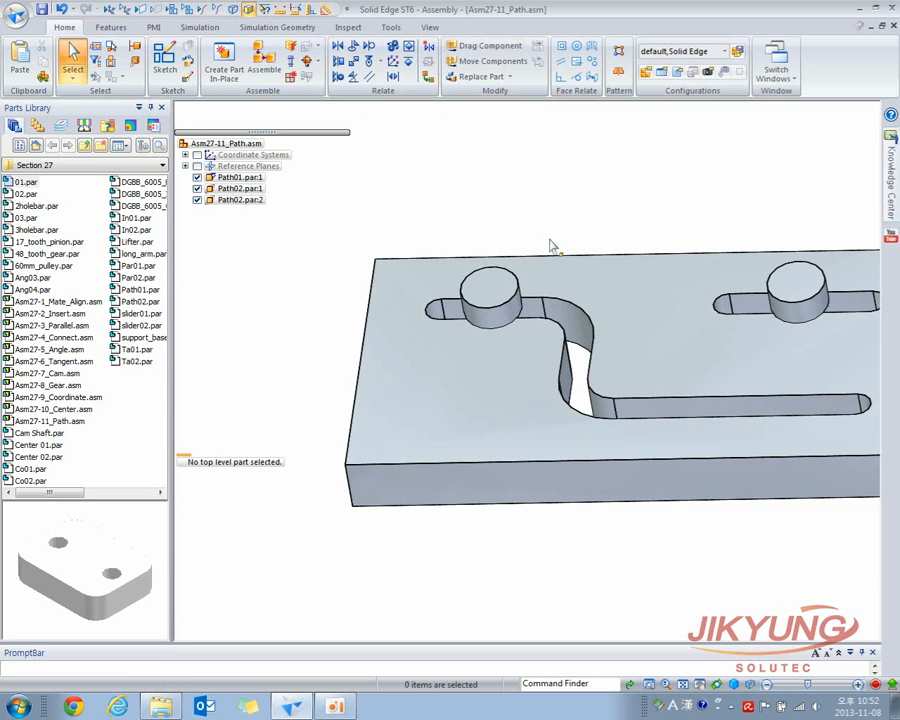
pyautogui.click(494, 304)
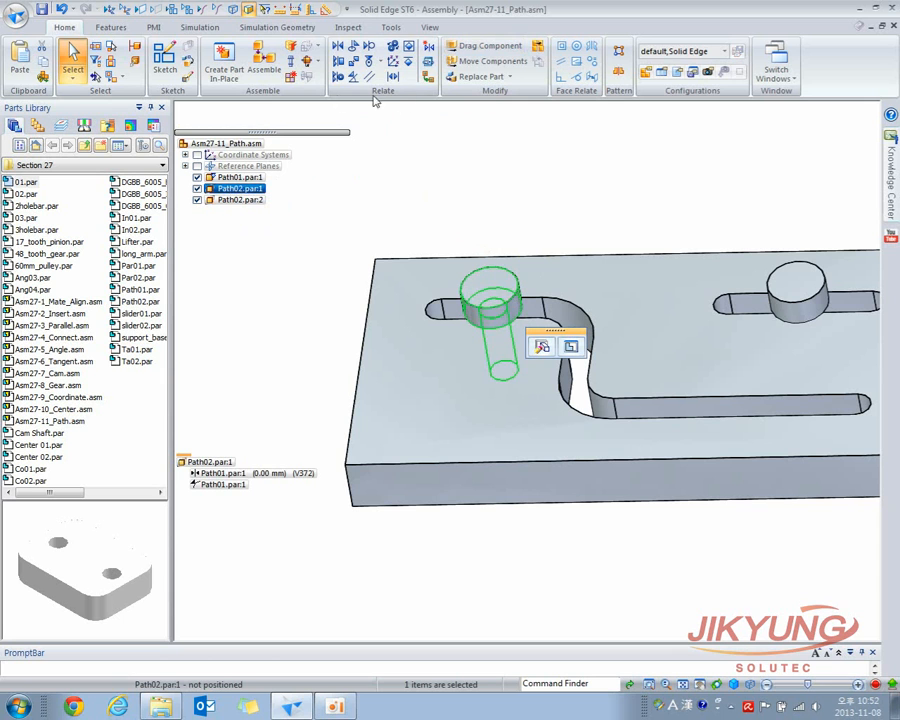
pyautogui.click(541, 346)
pyautogui.click(392, 116)
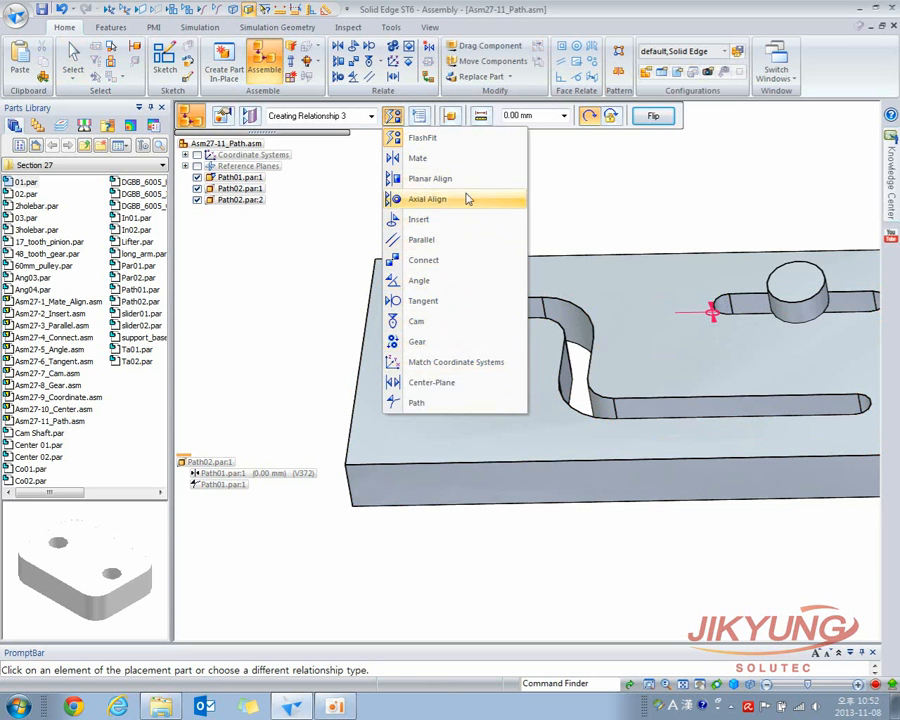
pyautogui.press('Escape')
# Ground the first pin Path02.par:1 and display its list of relationships.
pyautogui.click(493, 297)
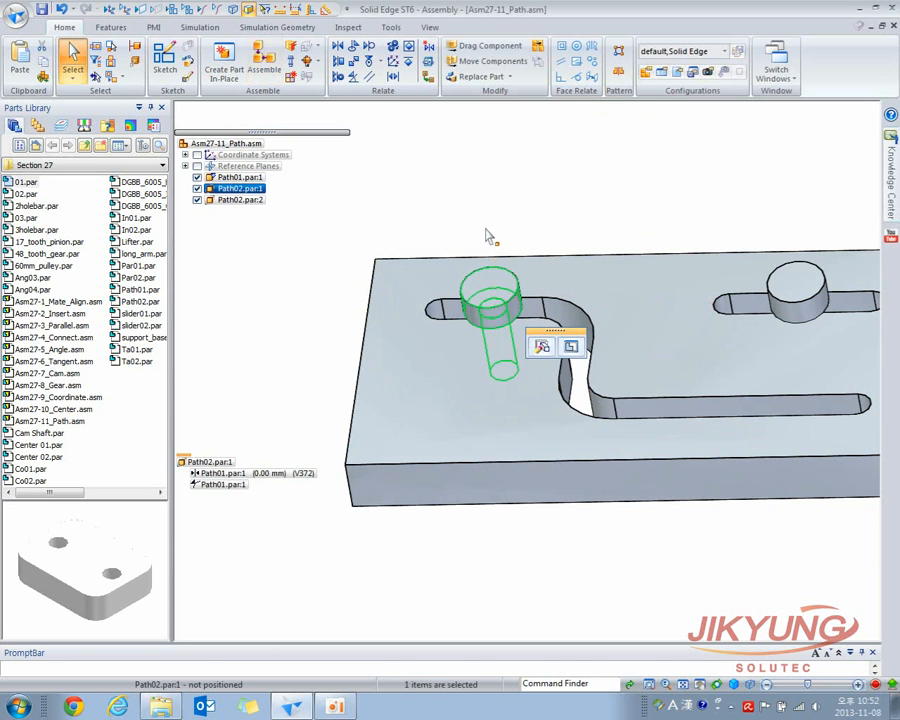
pyautogui.click(409, 64)
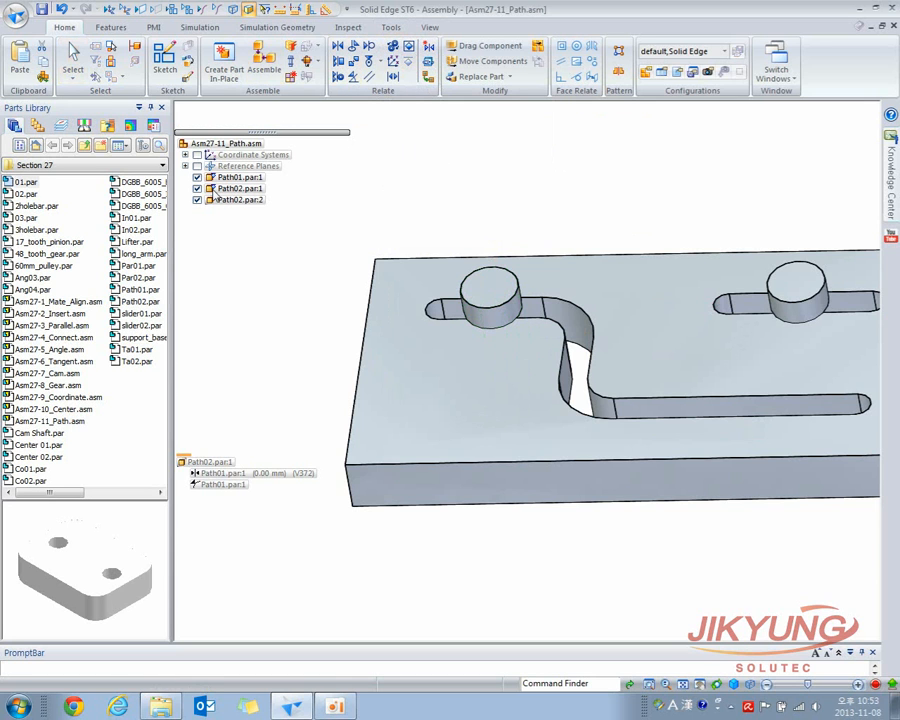
pyautogui.click(228, 190)
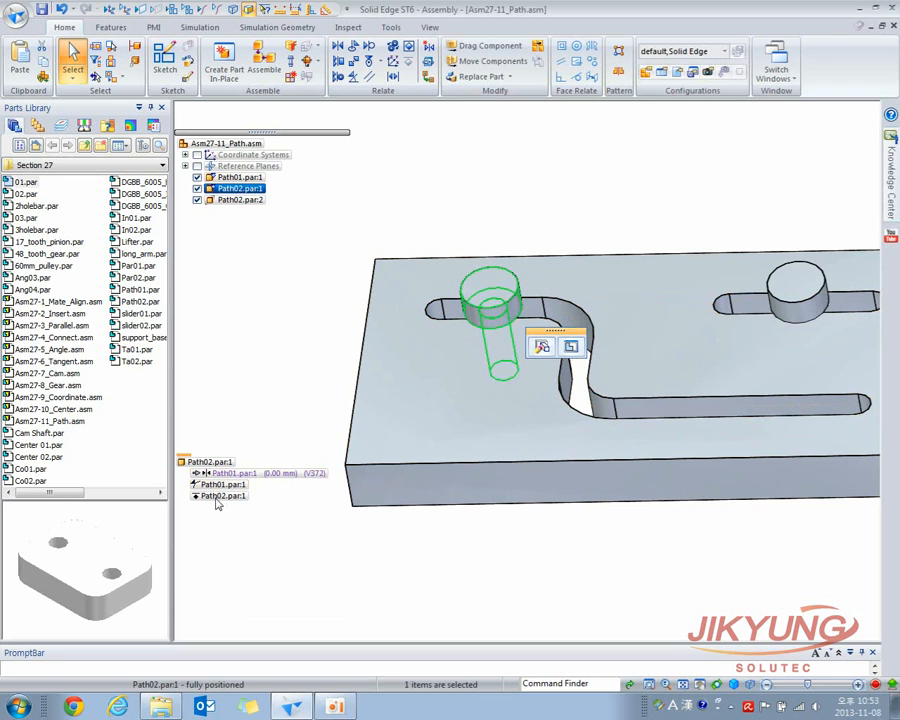
# Try to move the grounded first pin with Drag Component.
pyautogui.click(473, 140)
pyautogui.click(489, 46)
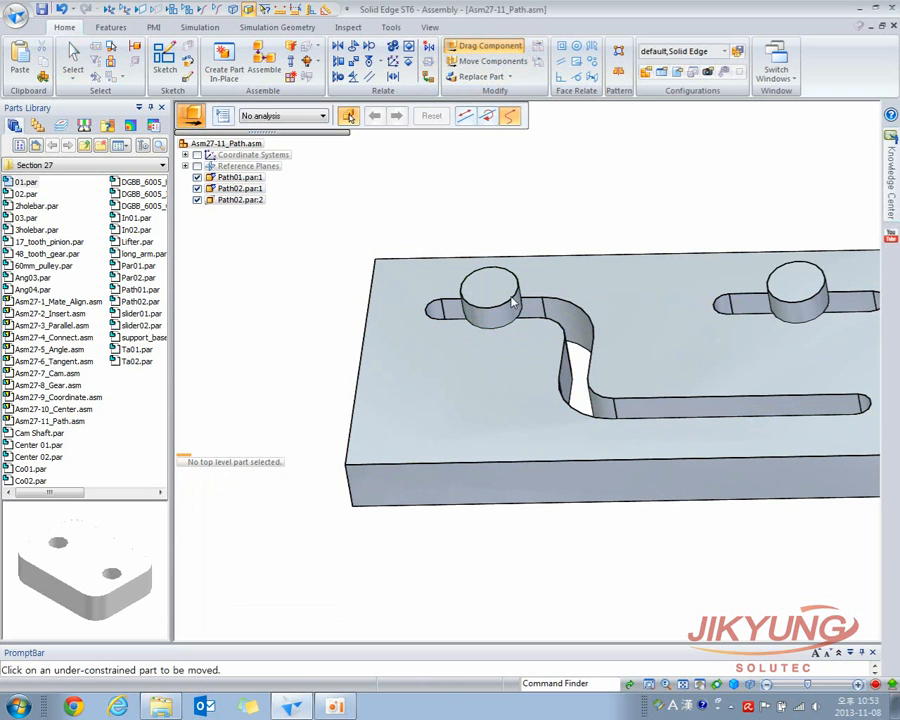
pyautogui.press('Escape')
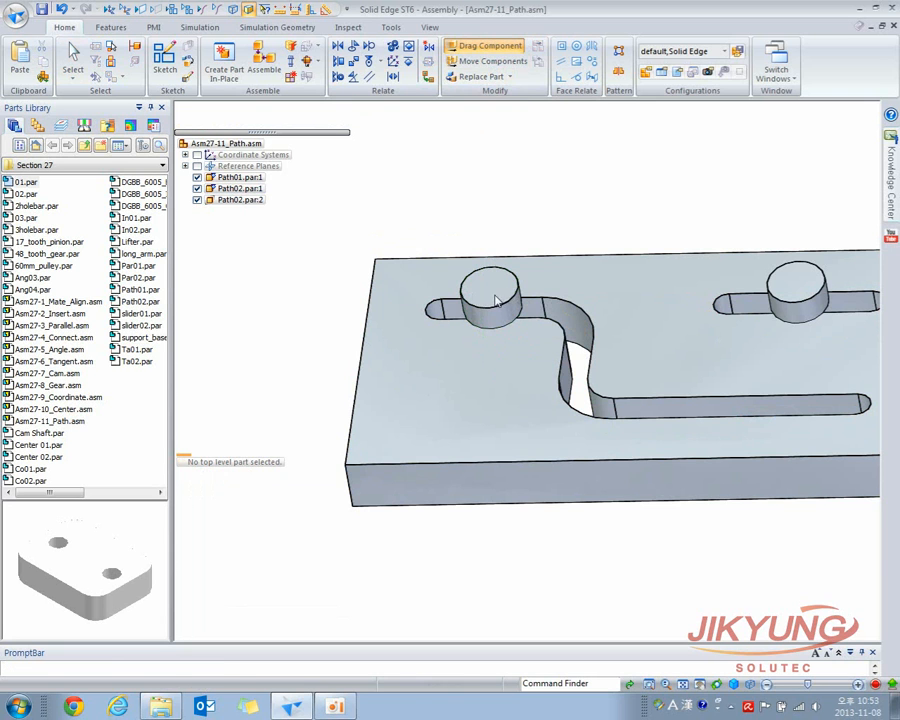
# Delete the ground relationship of the first pin Path02.par:1 and slide the pin slightly along the S-shaped slot with Drag Component.
pyautogui.click(495, 300)
pyautogui.click(223, 496)
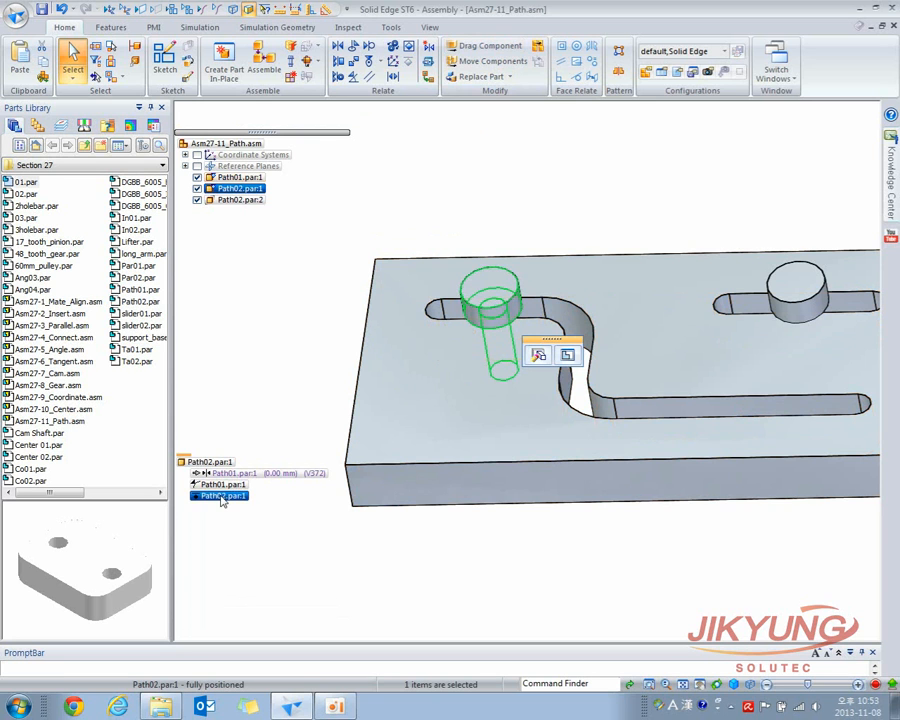
pyautogui.click(490, 46)
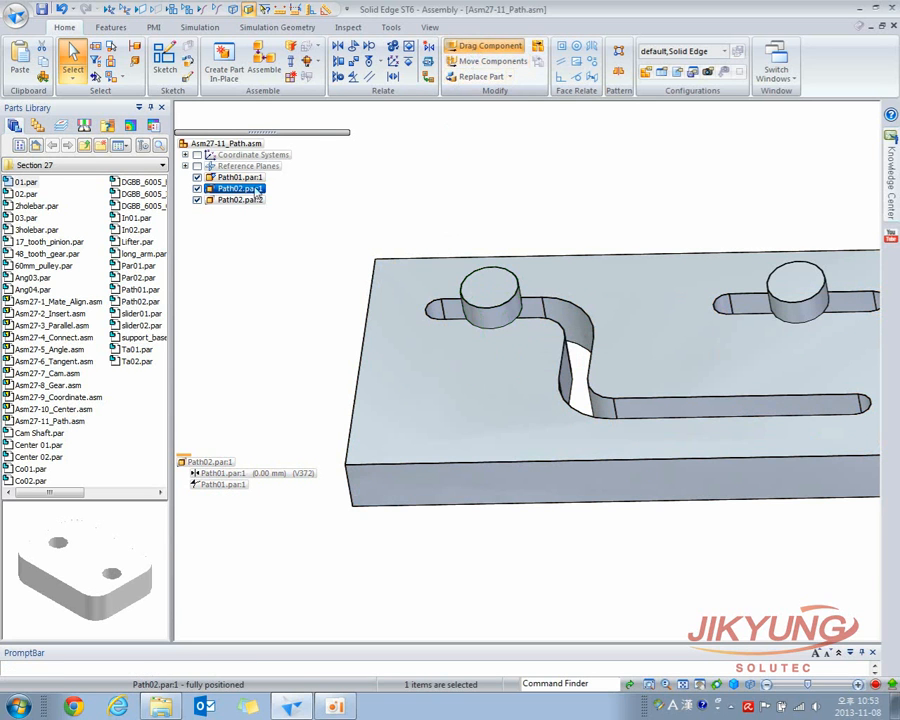
pyautogui.click(458, 278)
pyautogui.moveTo(458, 278)
pyautogui.mouseDown()
pyautogui.moveTo(432, 298)
pyautogui.moveTo(584, 302)
pyautogui.moveTo(400, 301)
pyautogui.moveTo(486, 292)
pyautogui.moveTo(468, 298)
pyautogui.mouseUp()
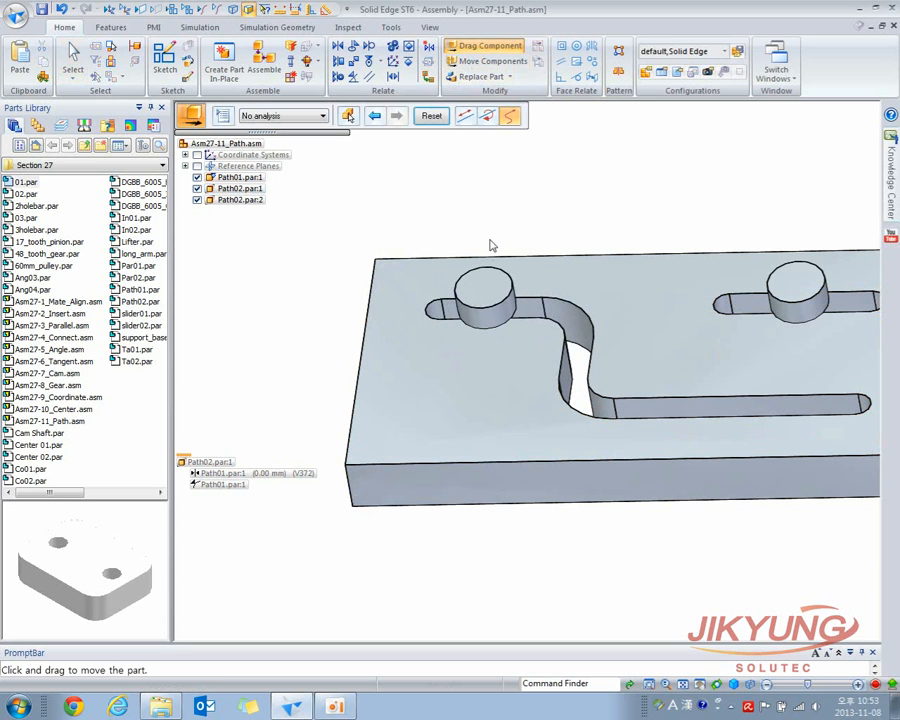
pyautogui.press('Escape')
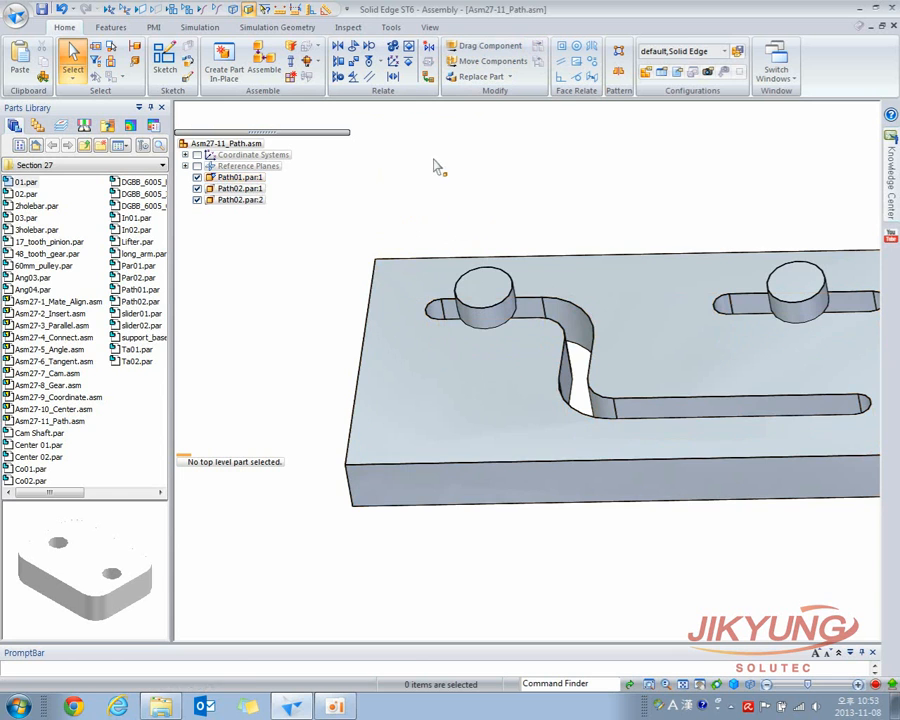
# Create a new assembly from the second iso assembly template and place 01.par as its first part.
pyautogui.click(18, 16)
pyautogui.click(42, 42)
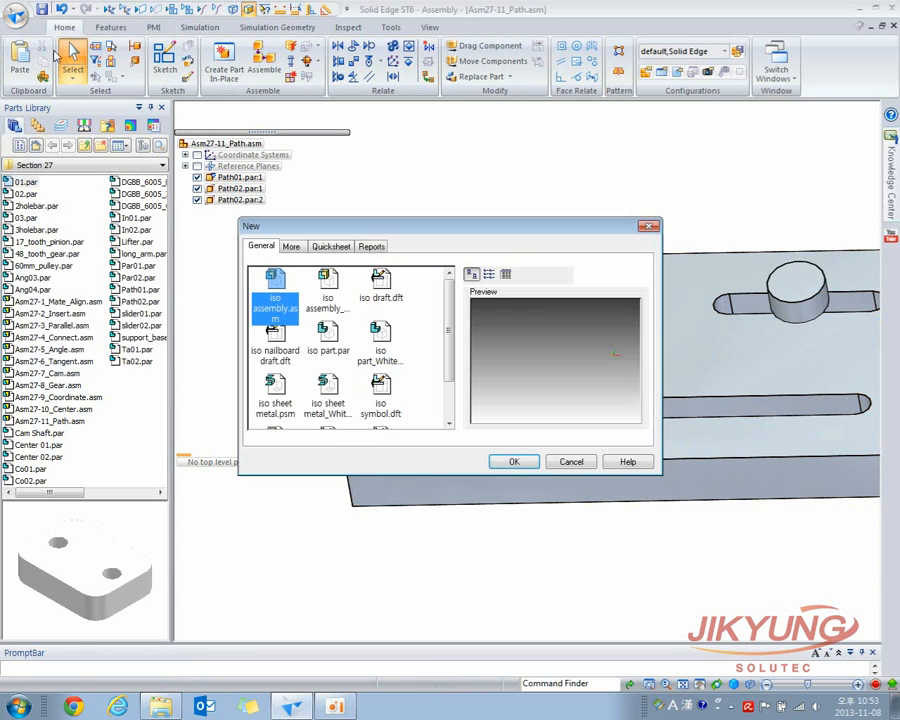
pyautogui.doubleClick(328, 285)
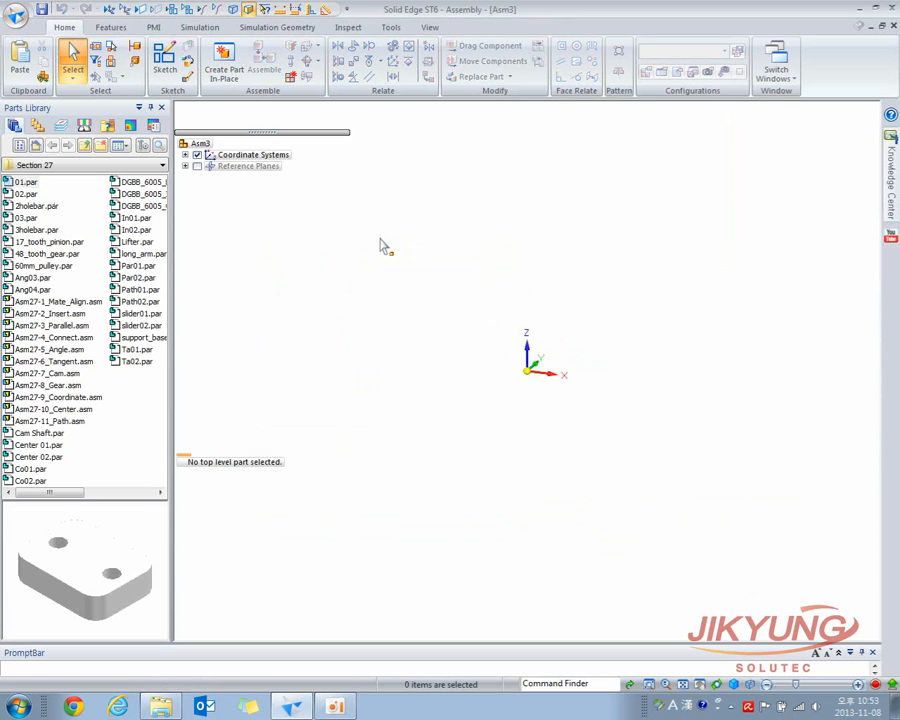
pyautogui.moveTo(27, 184); pyautogui.dragTo(484, 314)
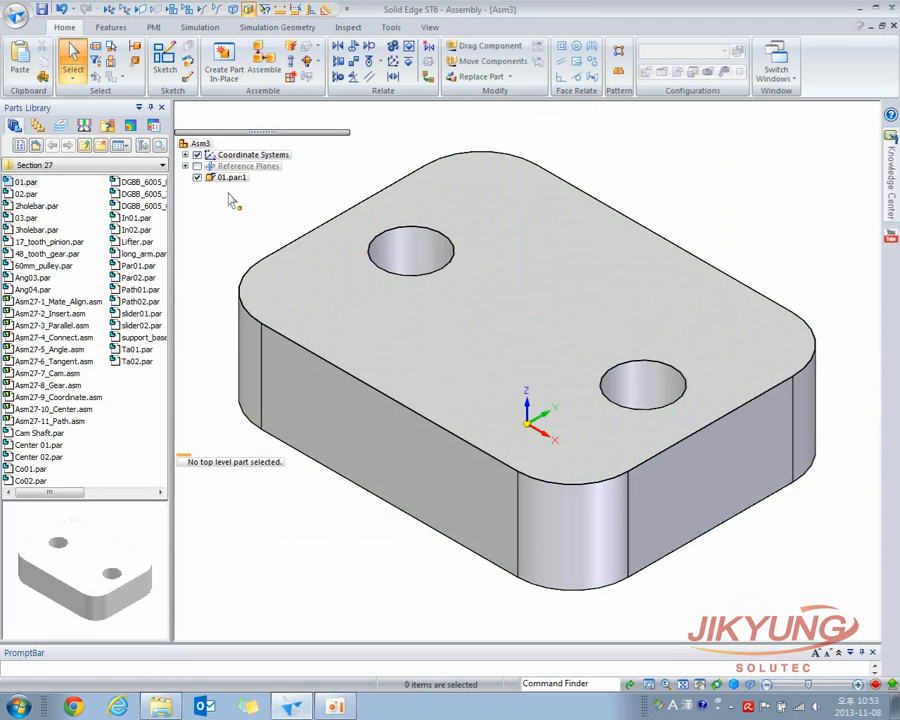
# Examine the ground relationship of the base plate 01.par:1.
pyautogui.click(369, 291)
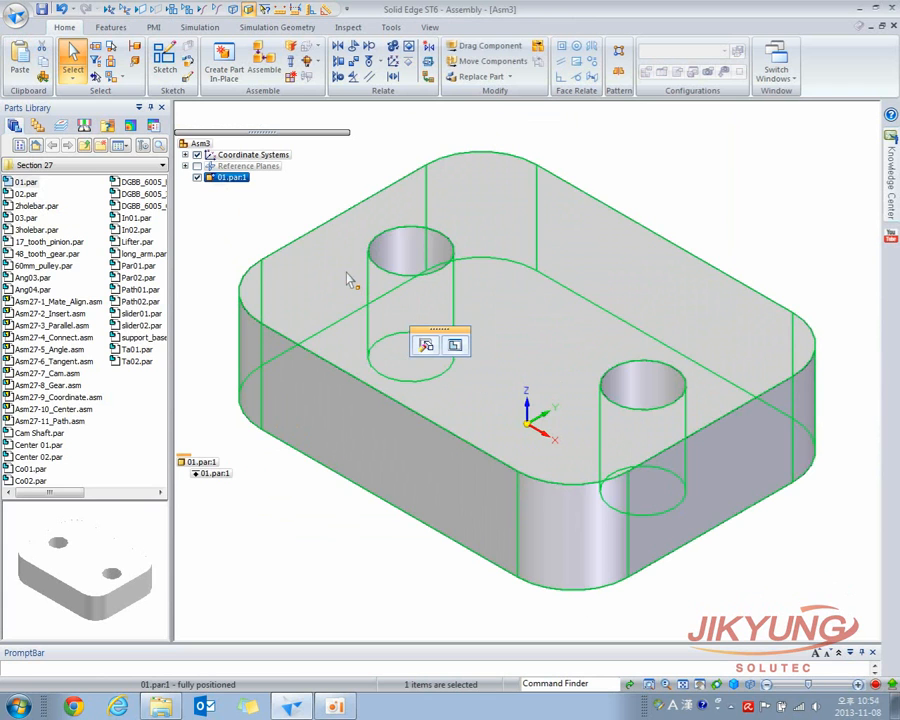
pyautogui.click(216, 477)
pyautogui.scroll(-2, 349, 458)
pyautogui.keyDown('shift'); pyautogui.moveTo(349, 455); pyautogui.dragTo(428, 488, button='middle'); pyautogui.keyUp('shift')
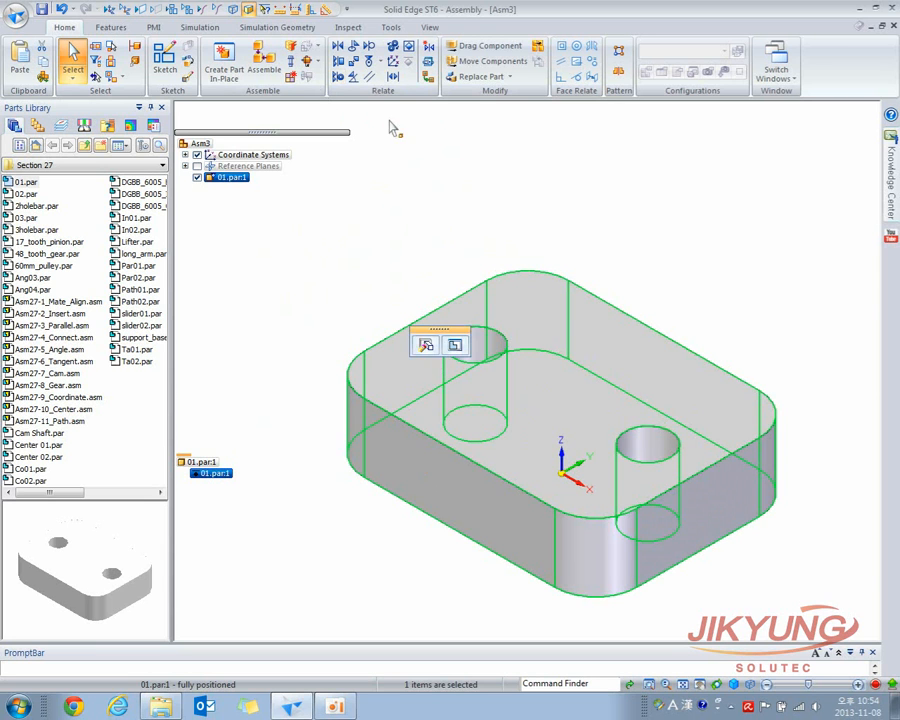
pyautogui.click(424, 220)
# Place 02.par above the base plate without assigning any relationships.
pyautogui.moveTo(30, 194); pyautogui.dragTo(530, 198)
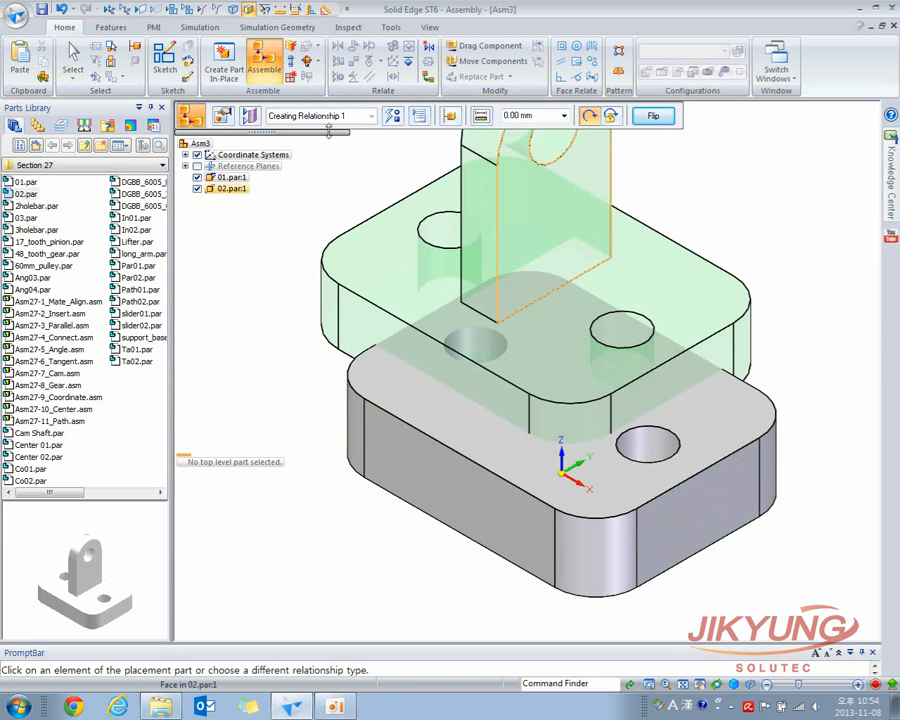
pyautogui.scroll(-1, 382, 182)
pyautogui.keyDown('shift'); pyautogui.moveTo(382, 182); pyautogui.dragTo(433, 234, button='middle'); pyautogui.keyUp('shift')
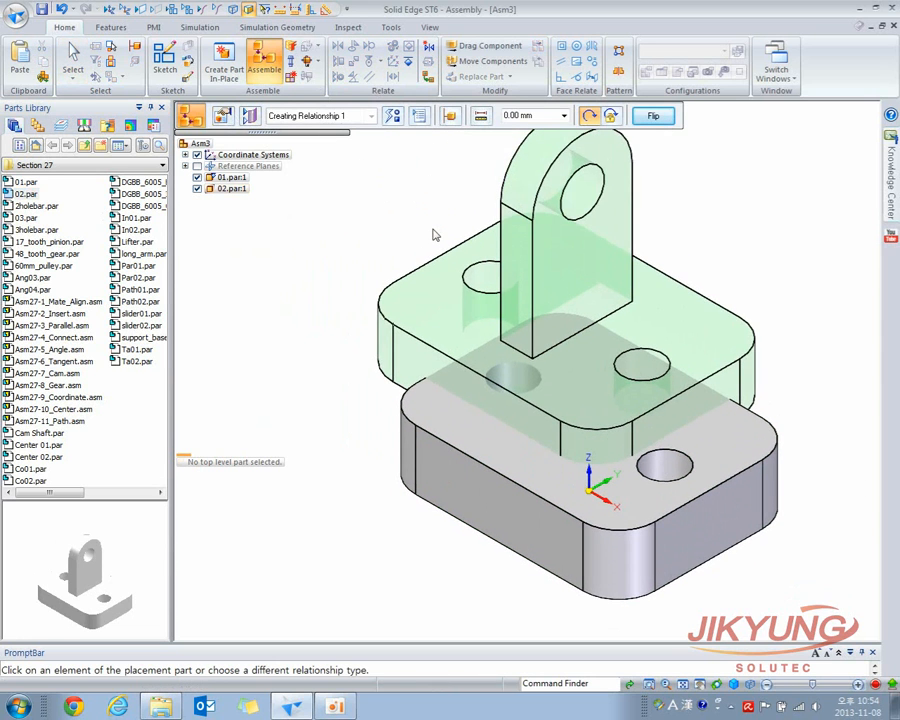
pyautogui.press('Escape')
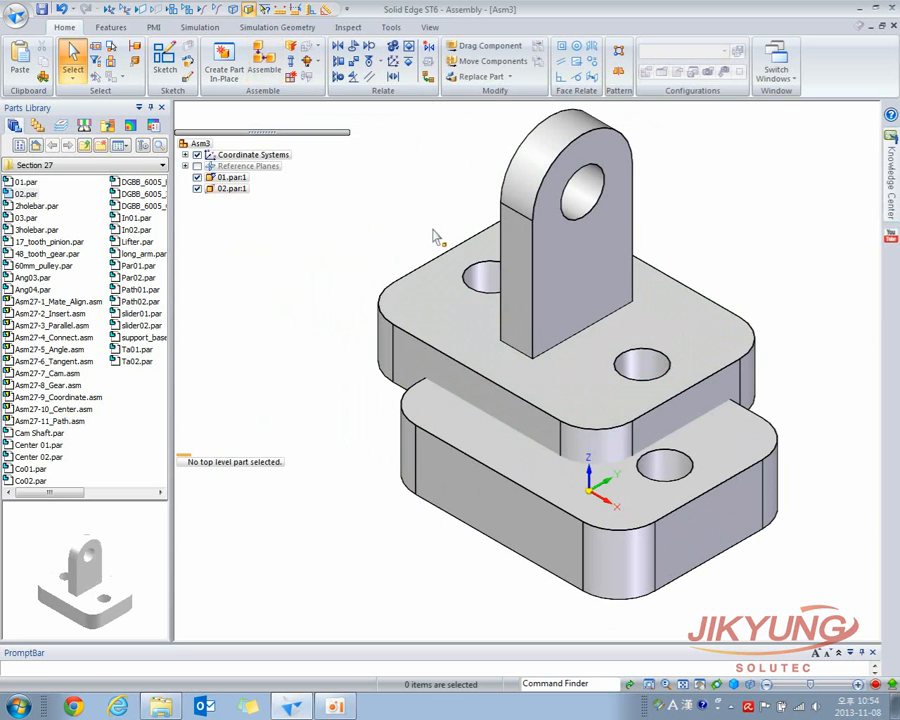
# Move the bracket 02.par:1 up and away from the base plate with Drag Component.
pyautogui.click(486, 46)
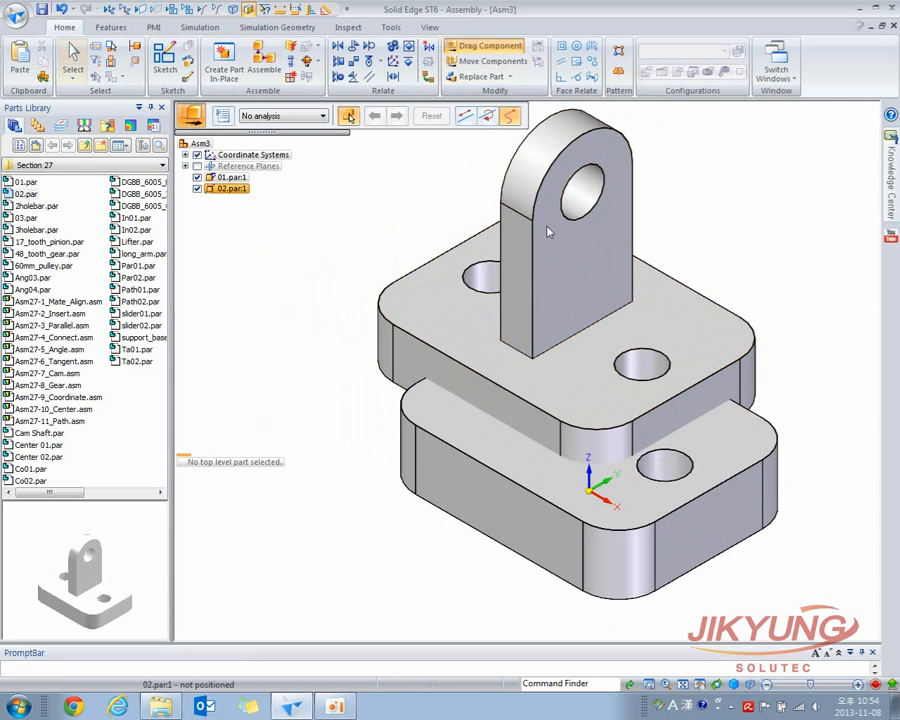
pyautogui.click(534, 253)
pyautogui.moveTo(534, 253); pyautogui.dragTo(582, 210)
pyautogui.press('Escape')
# Ground the bracket 02.par:1 in its raised position and display its list of relationships.
pyautogui.click(564, 198)
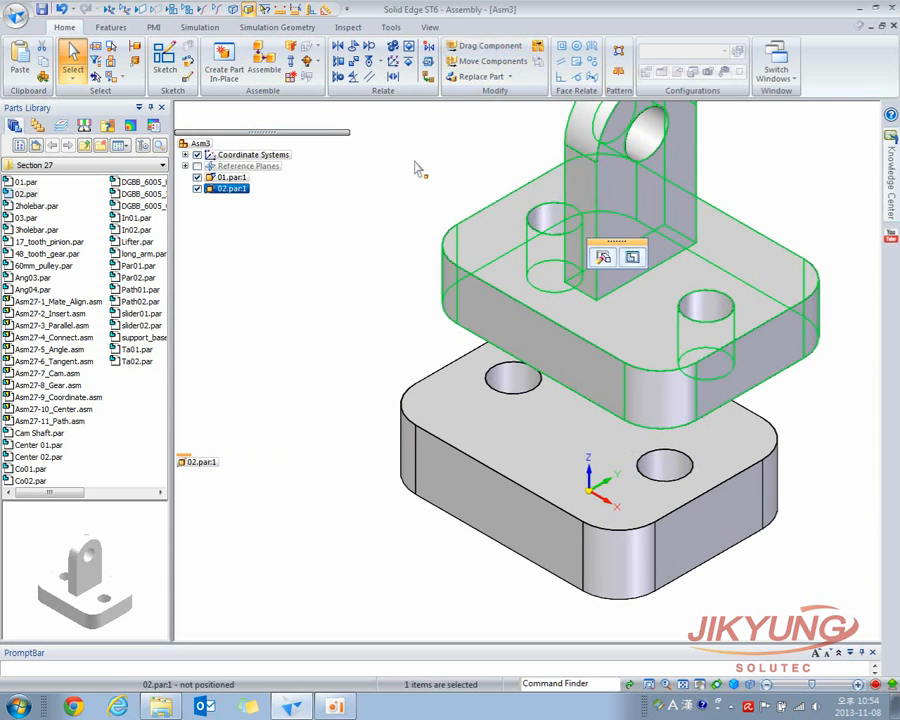
pyautogui.click(408, 67)
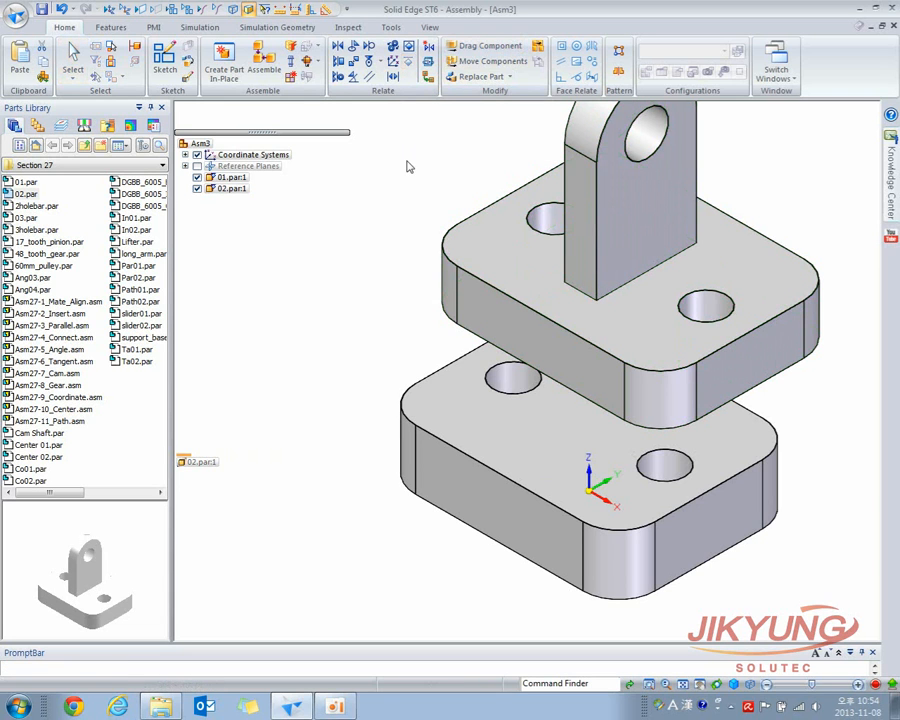
pyautogui.click(231, 188)
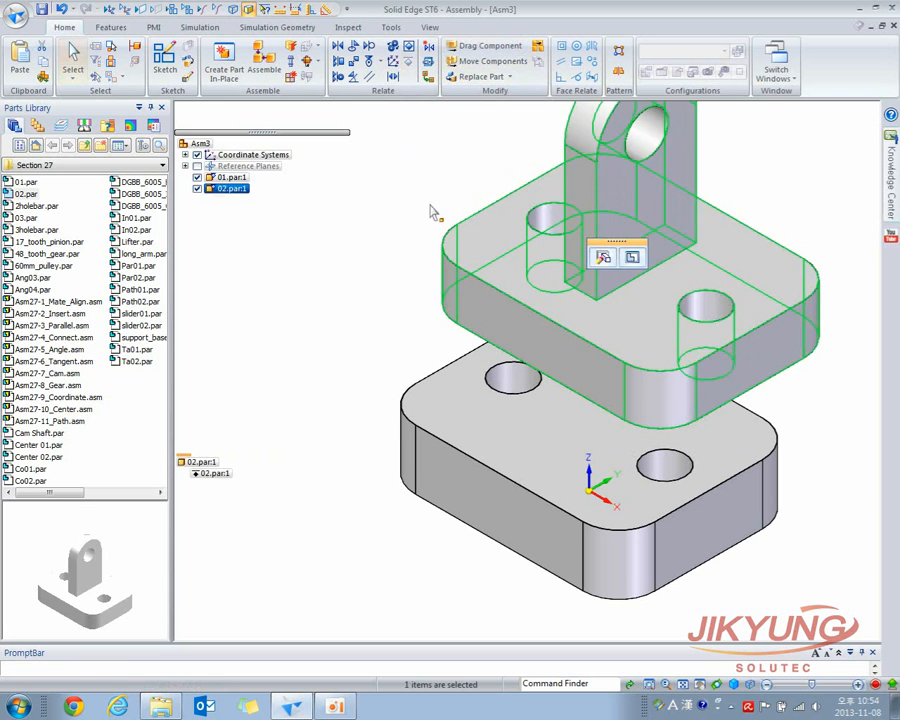
pyautogui.click(213, 203)
pyautogui.click(228, 188)
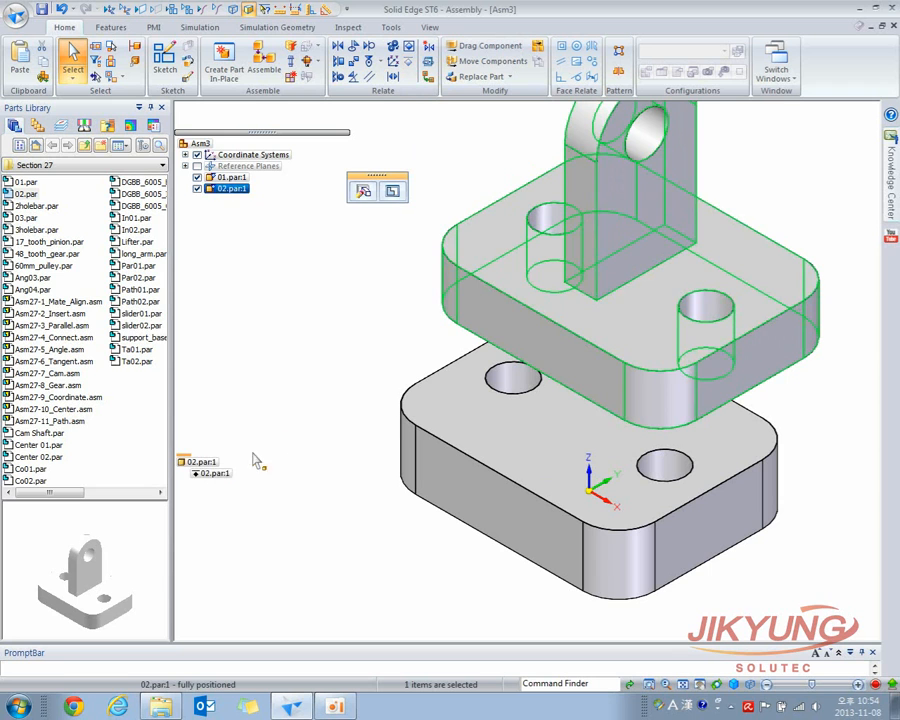
# Delete the ground relationship of the bracket 02.par:1 and shift the bracket slightly sideways with Drag Component.
pyautogui.click(214, 474)
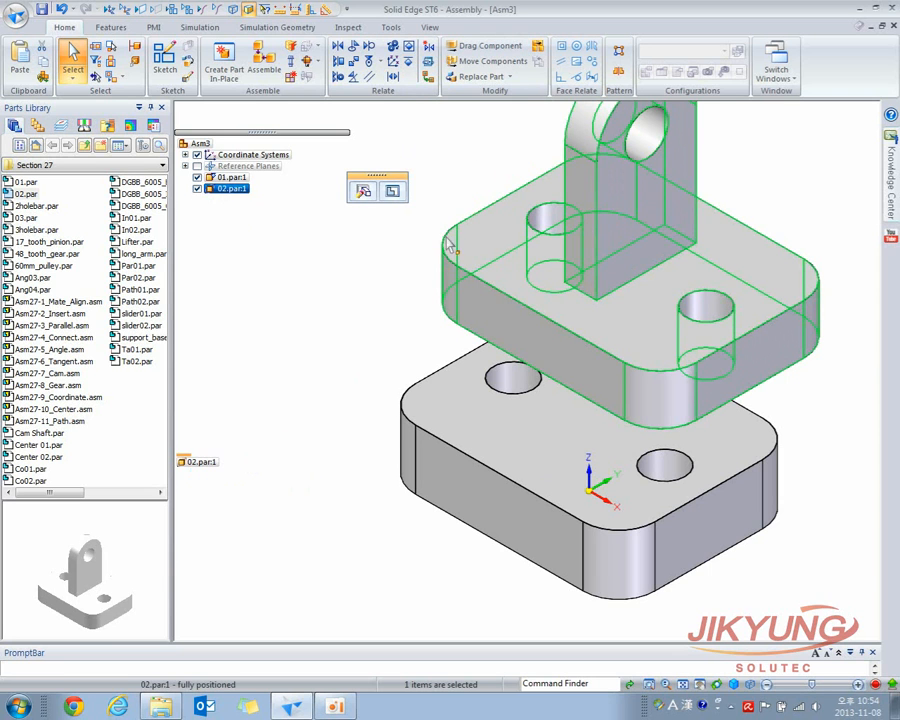
pyautogui.click(488, 46)
pyautogui.moveTo(574, 249); pyautogui.dragTo(602, 253)
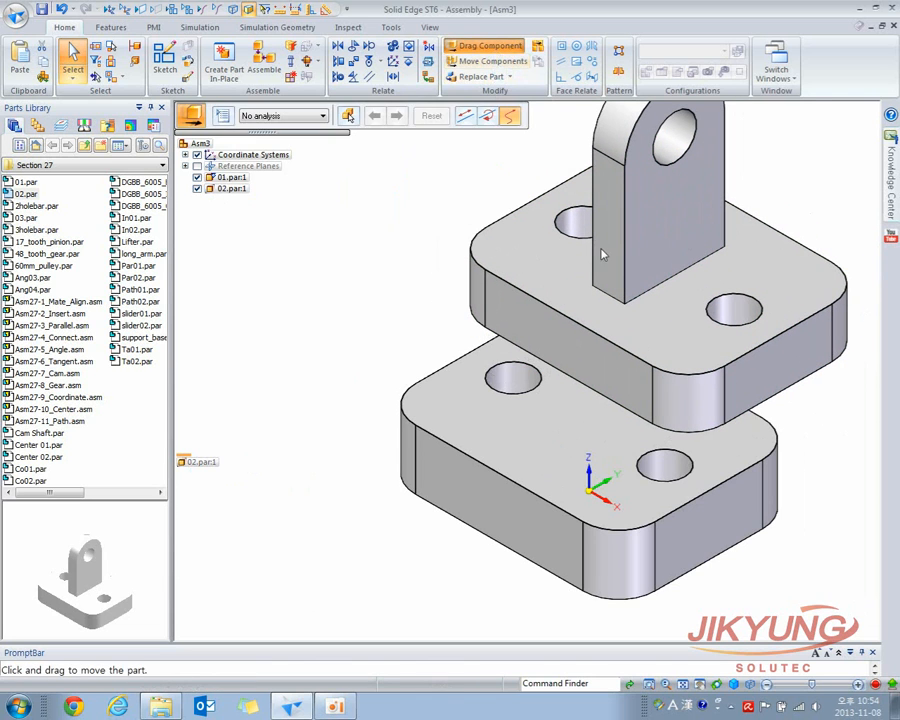
pyautogui.press('Escape')
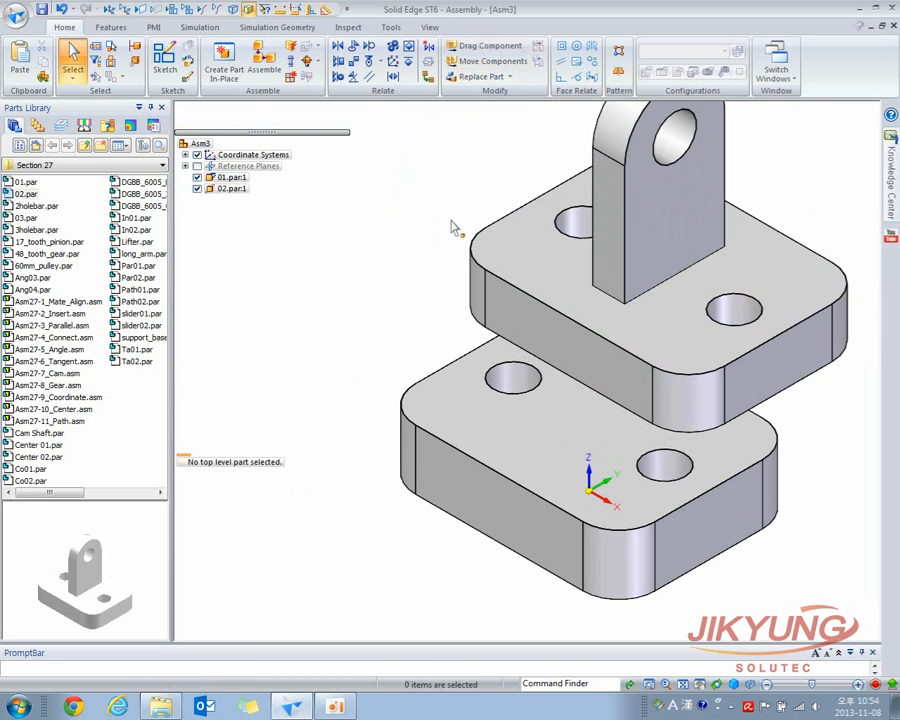